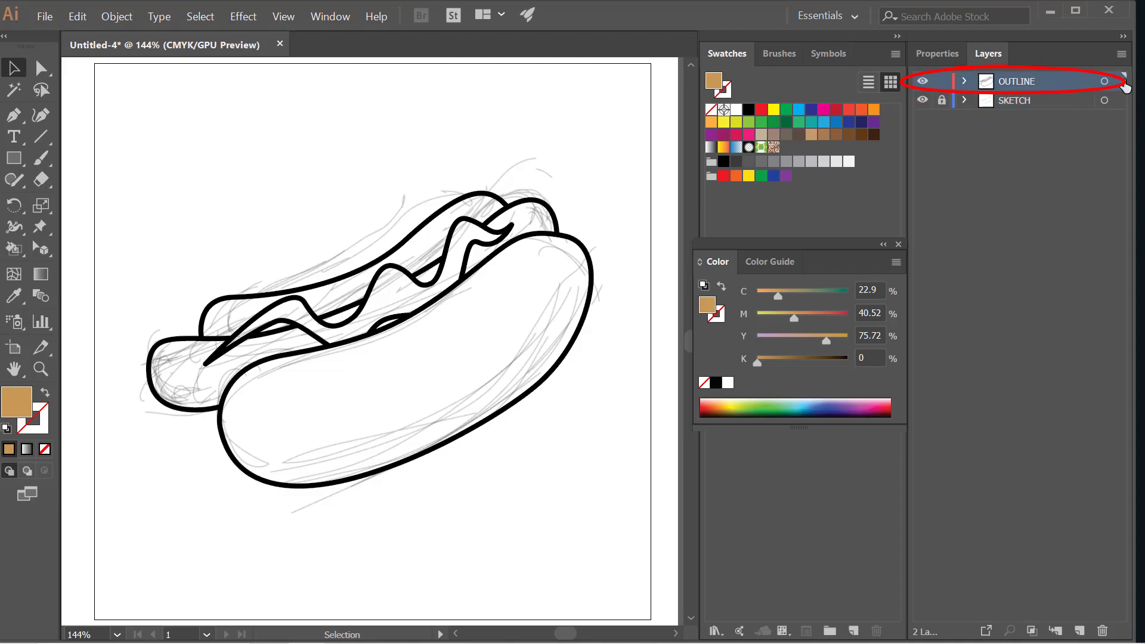
# - Duplicate the OUTLINE layer with its artwork and rename the copy BASE COLOR
pyautogui.click(1105, 84)
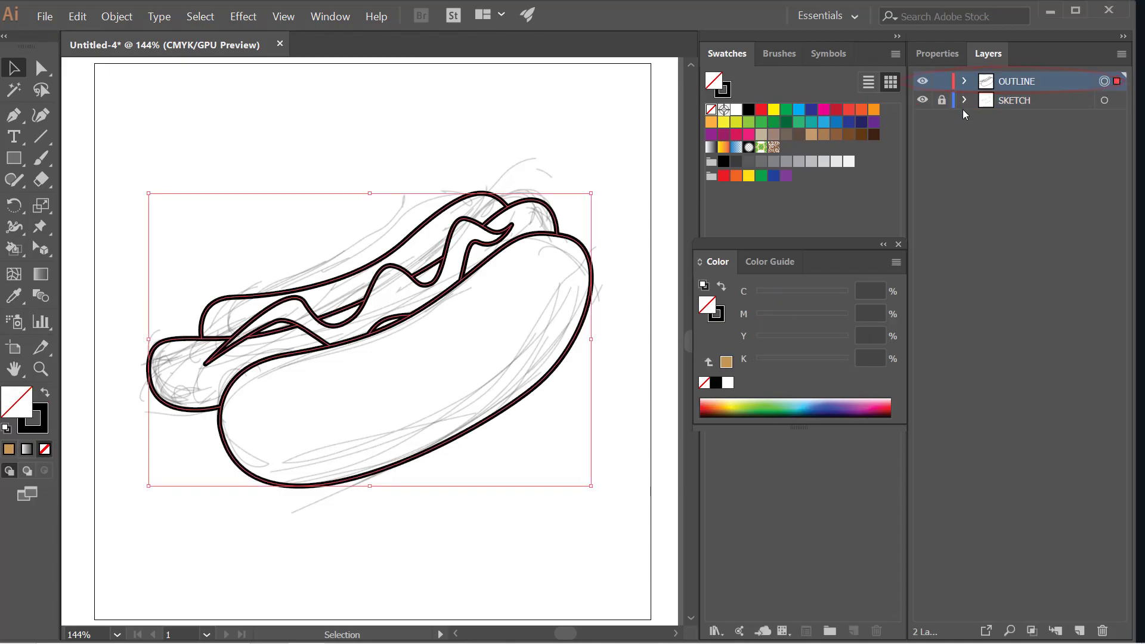
pyautogui.click(1121, 54)
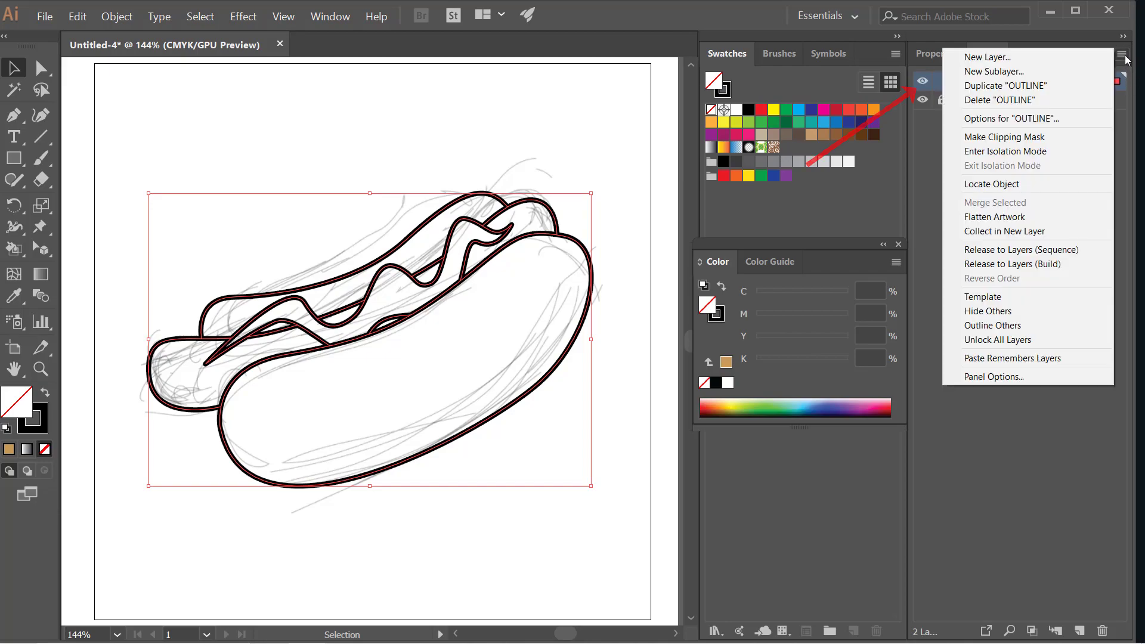
pyautogui.click(1020, 87)
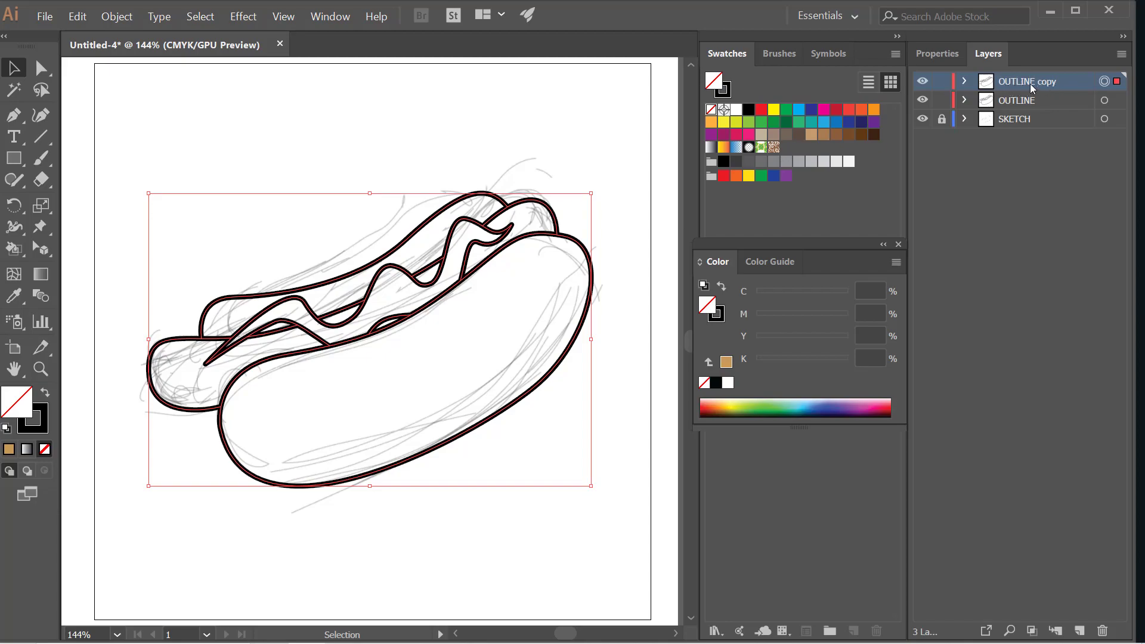
pyautogui.doubleClick(1029, 84)
pyautogui.write('BASE COLOR')
pyautogui.press('Return')
# - Move the OUTLINE layer above the BASE COLOR layer and hide it
pyautogui.click(1055, 102)
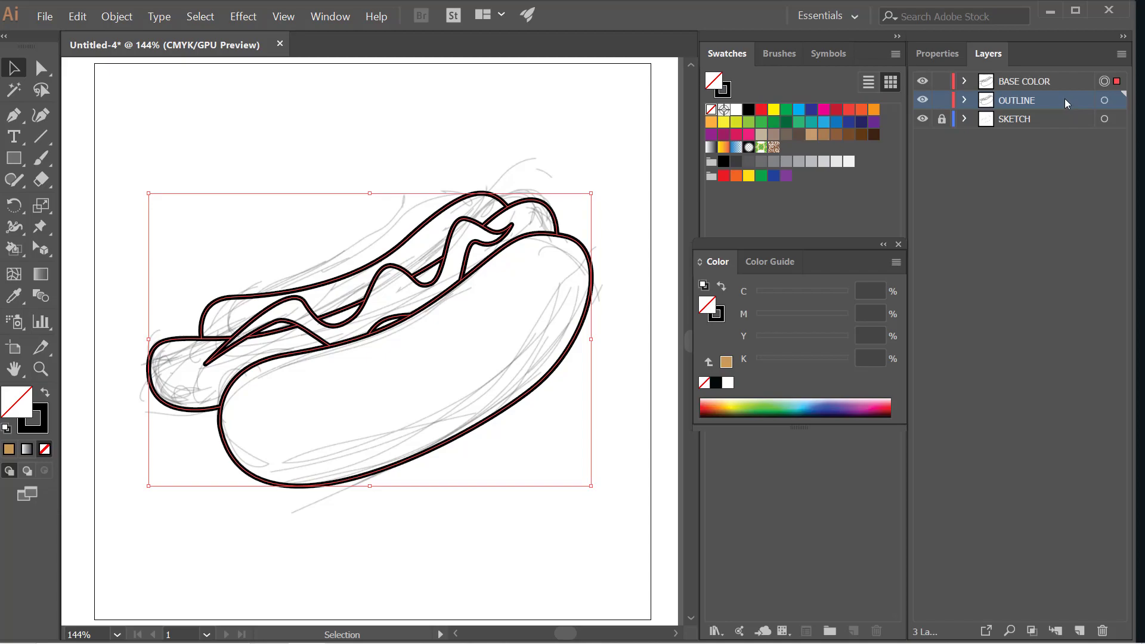
pyautogui.moveTo(1065, 98); pyautogui.dragTo(1063, 69)
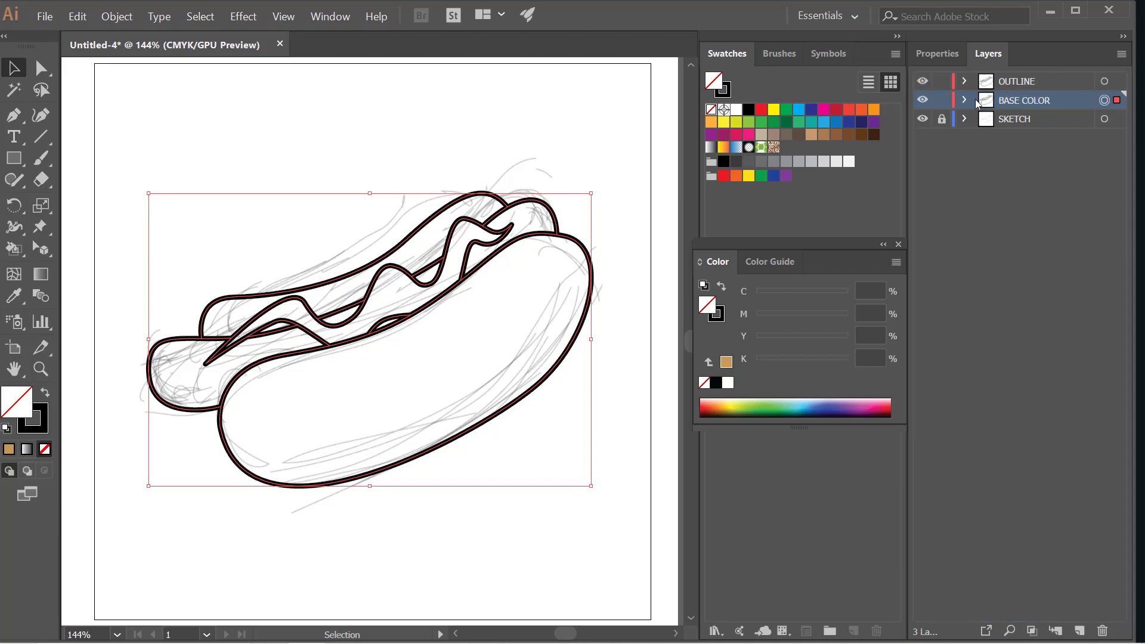
pyautogui.click(923, 81)
# - Select all hot dog line work on the BASE COLOR layer and activate the Live Paint Bucket tool
pyautogui.moveTo(20, 257); pyautogui.dragTo(60, 249)
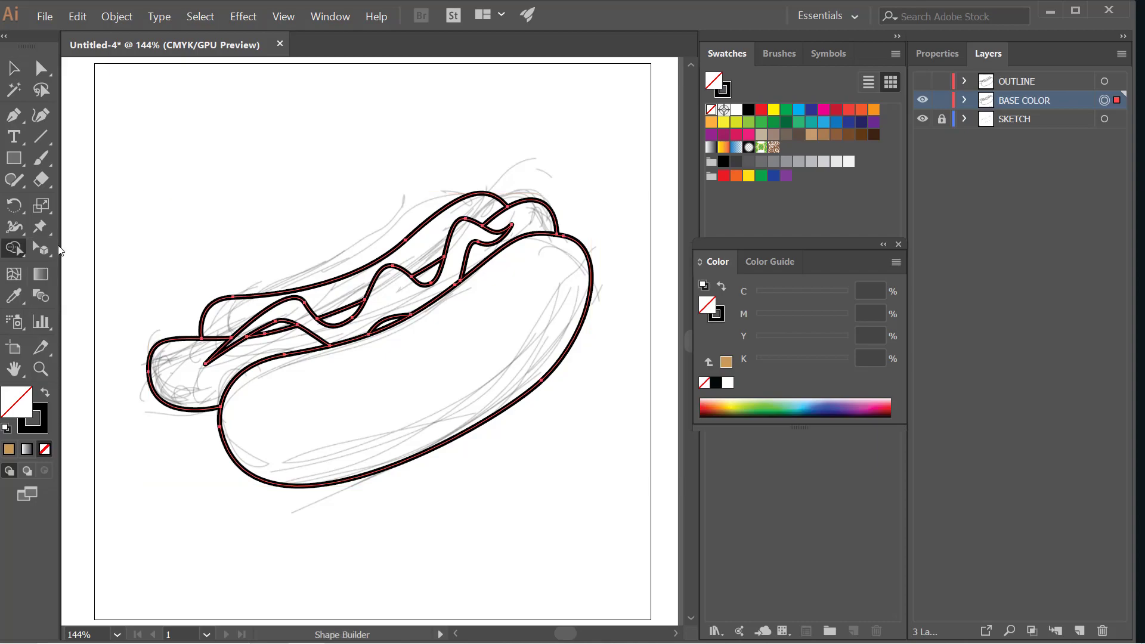
pyautogui.click(12, 250)
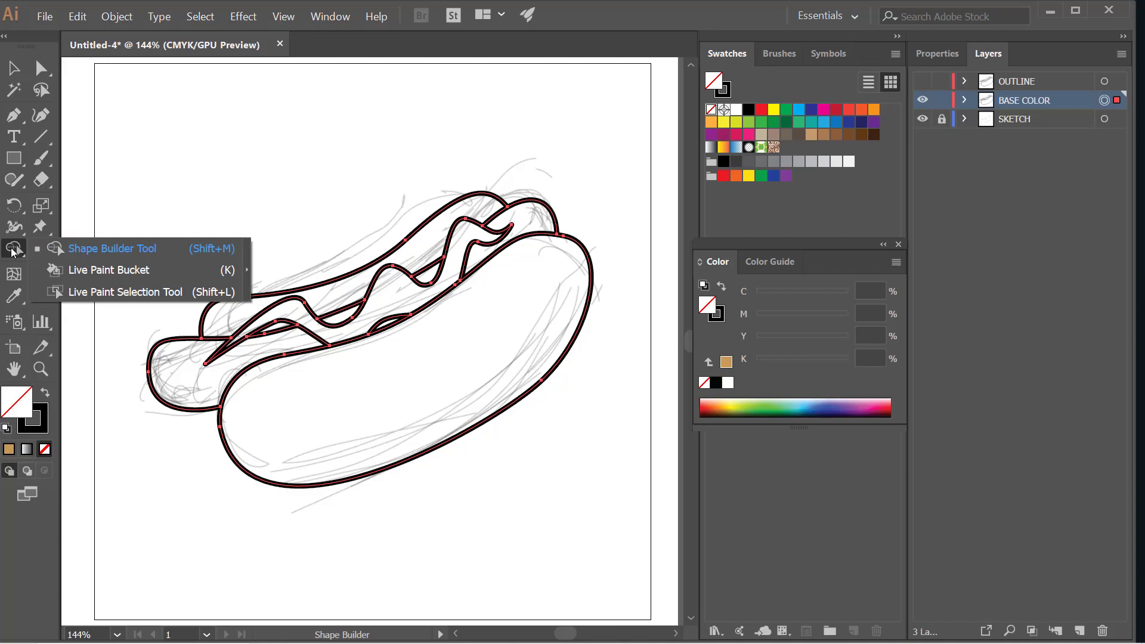
pyautogui.click(82, 276)
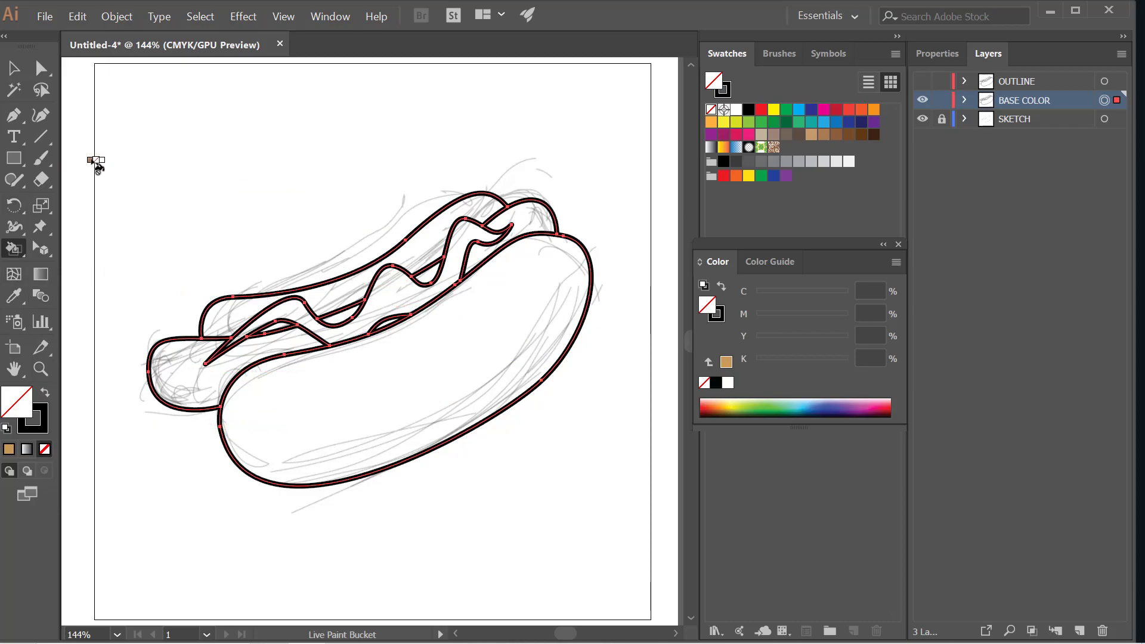
pyautogui.press('v')
pyautogui.click(183, 116)
pyautogui.moveTo(166, 121)
pyautogui.mouseDown()
pyautogui.moveTo(585, 501)
pyautogui.moveTo(613, 575)
pyautogui.mouseUp()
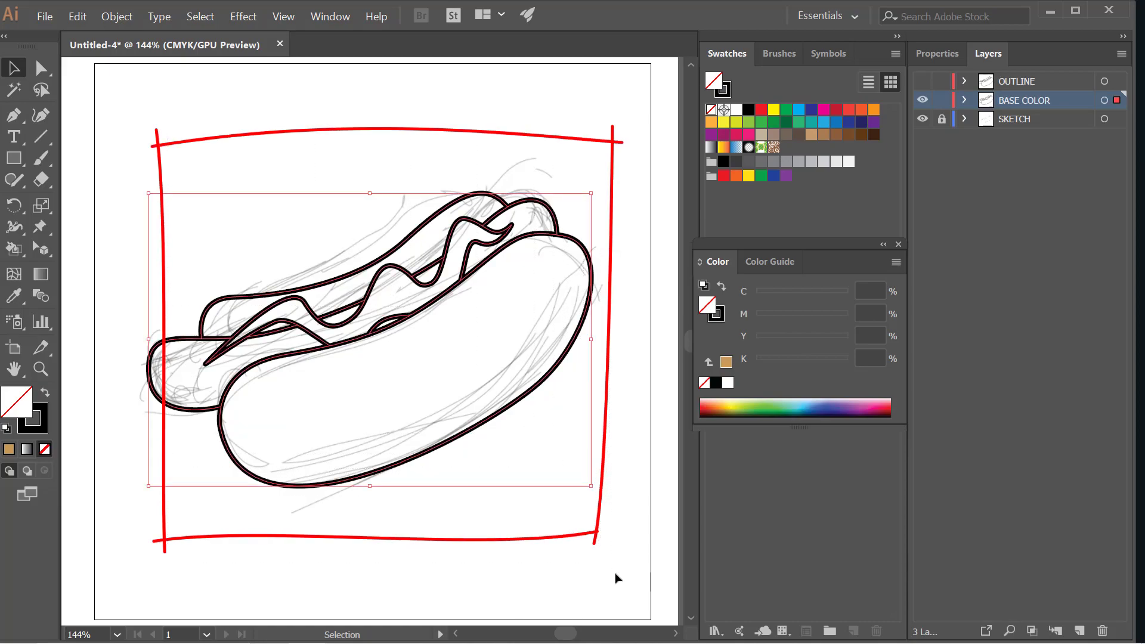
pyautogui.click(23, 253)
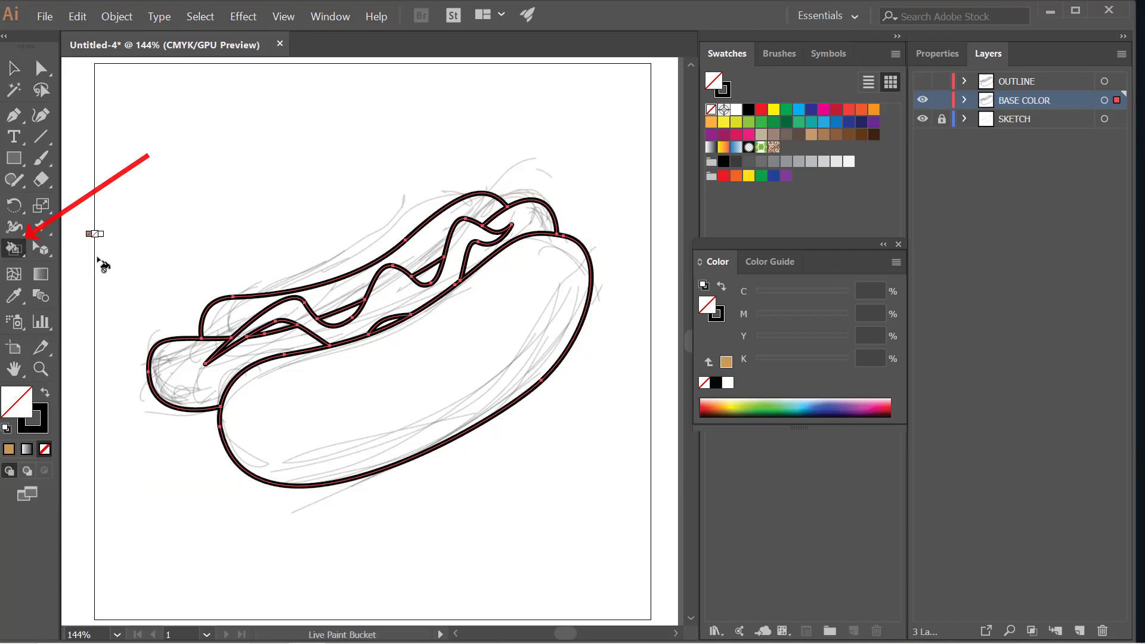
# - Swap the fill and stroke colors, and set the fill to light bun tan, hex f4c17d
pyautogui.click(46, 395)
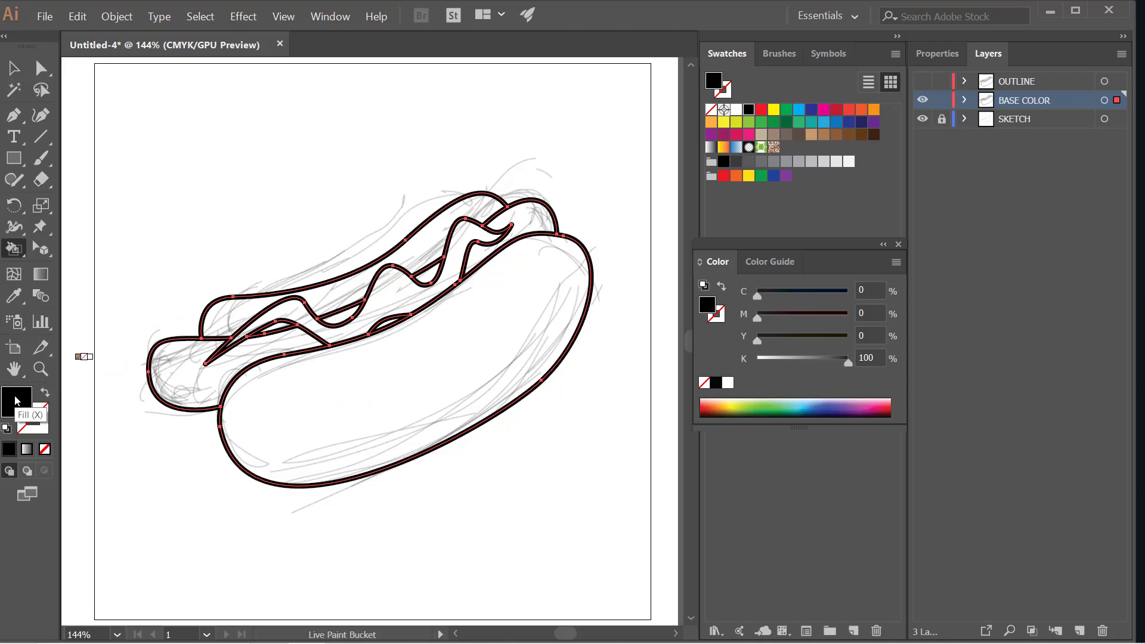
pyautogui.doubleClick(16, 401)
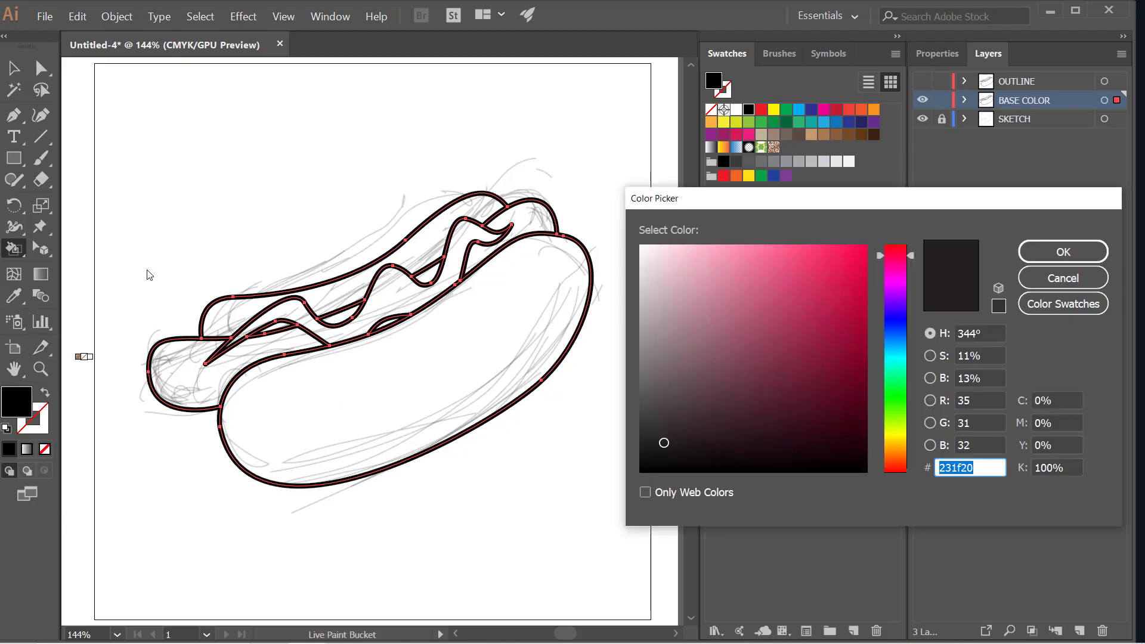
pyautogui.click(1064, 278)
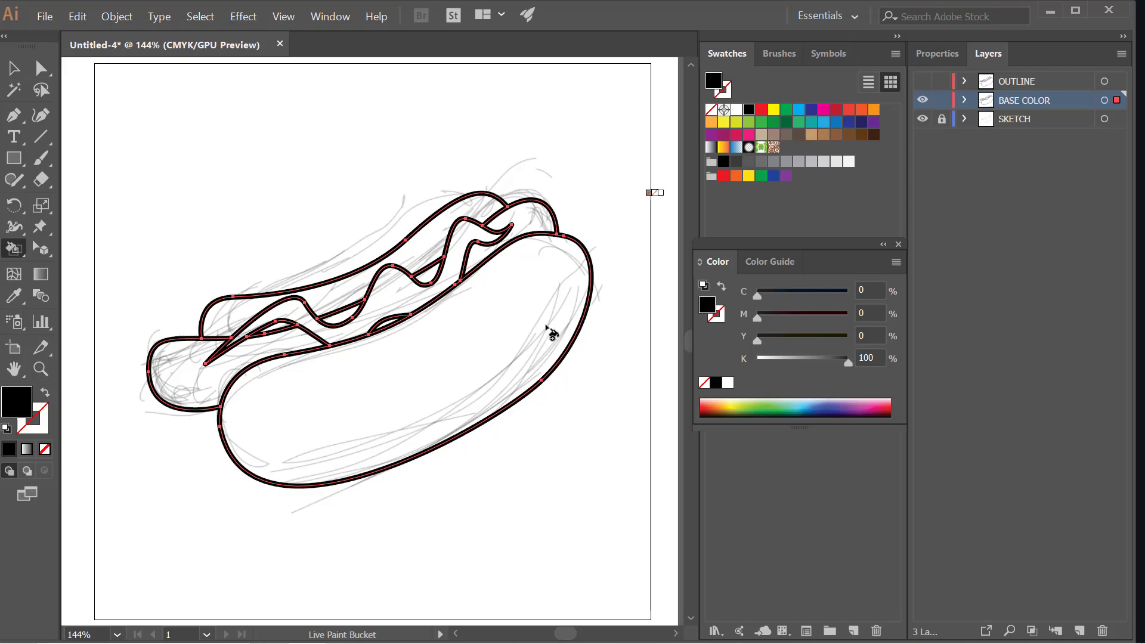
pyautogui.doubleClick(24, 415)
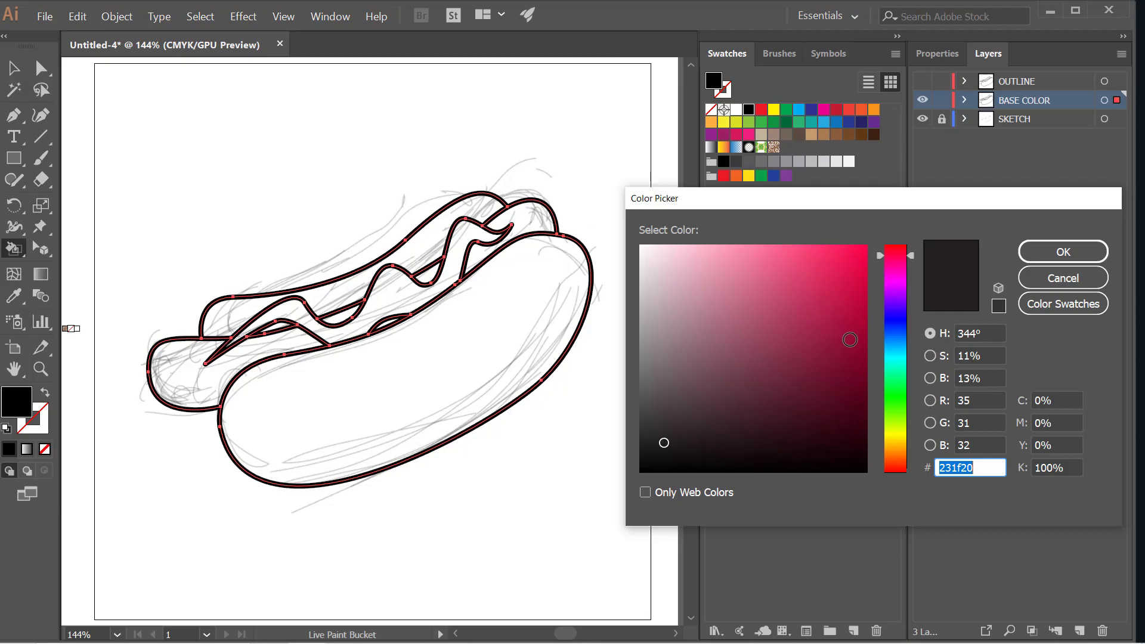
pyautogui.moveTo(904, 442); pyautogui.dragTo(911, 456)
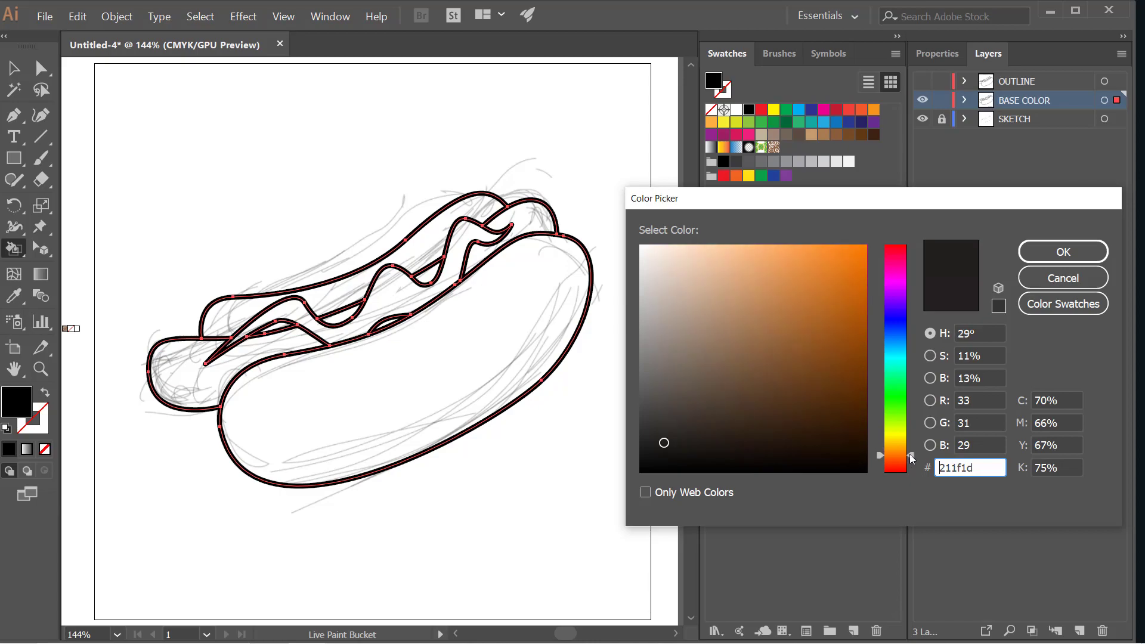
pyautogui.click(751, 254)
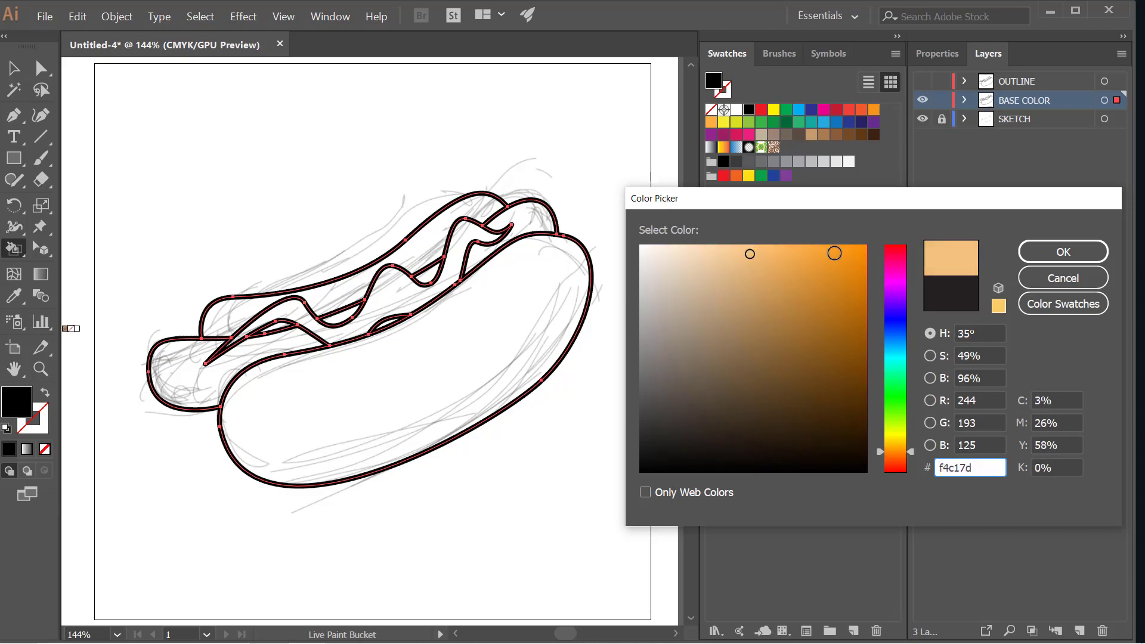
pyautogui.click(1063, 252)
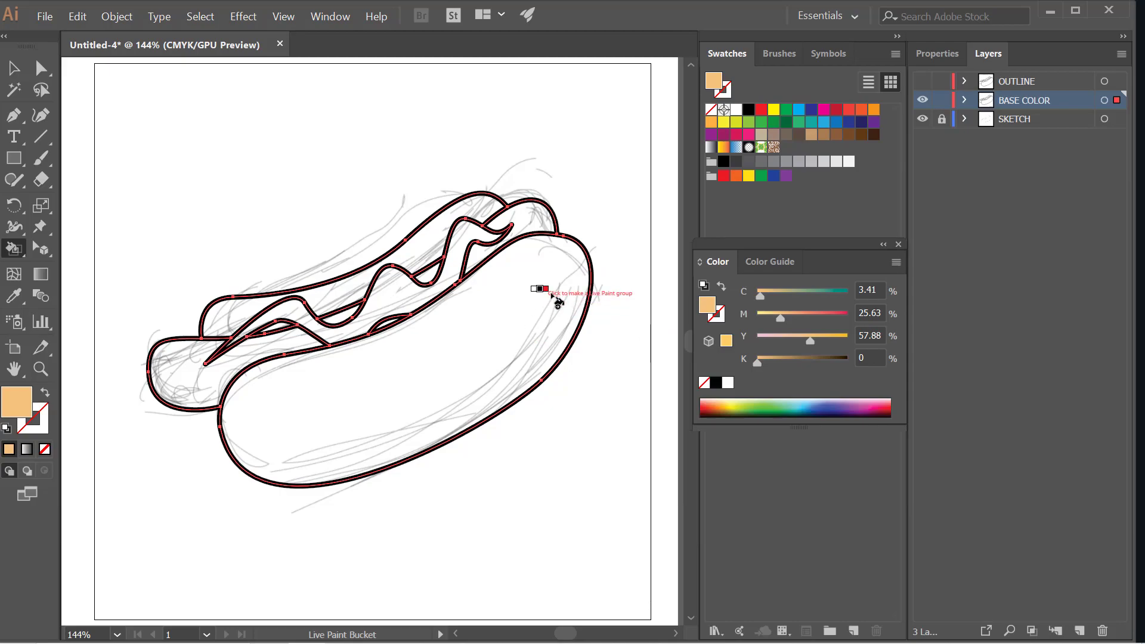
# - Turn the line work into a Live Paint group and fill the front and back bun areas, including the small sliver, with tan
pyautogui.click(499, 334)
pyautogui.click(418, 246)
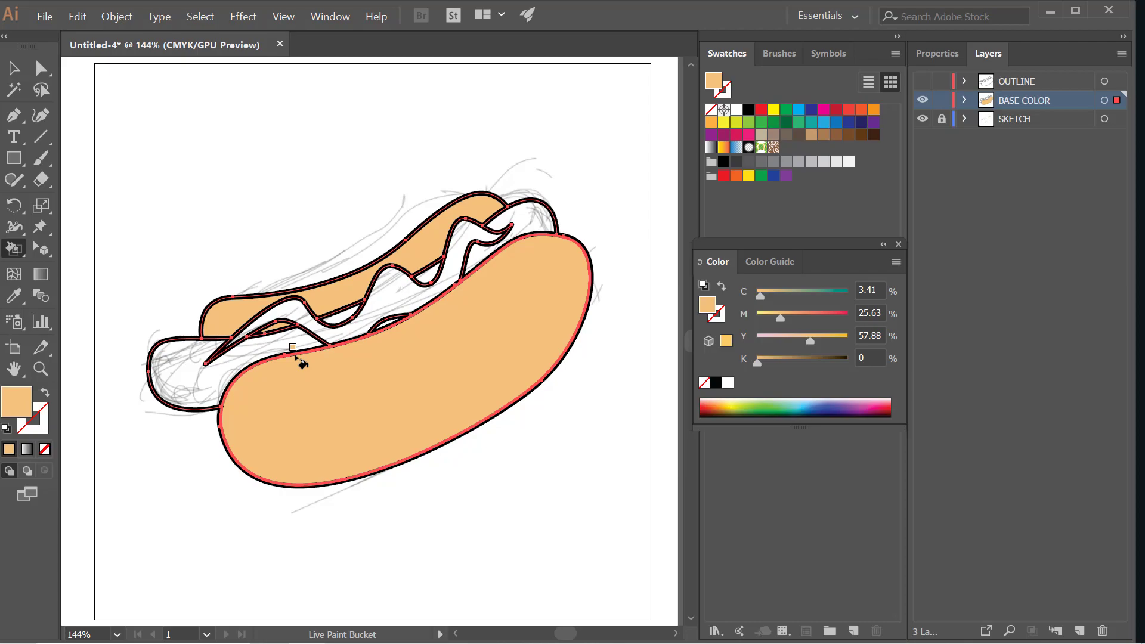
pyautogui.scroll(6, 275, 319)
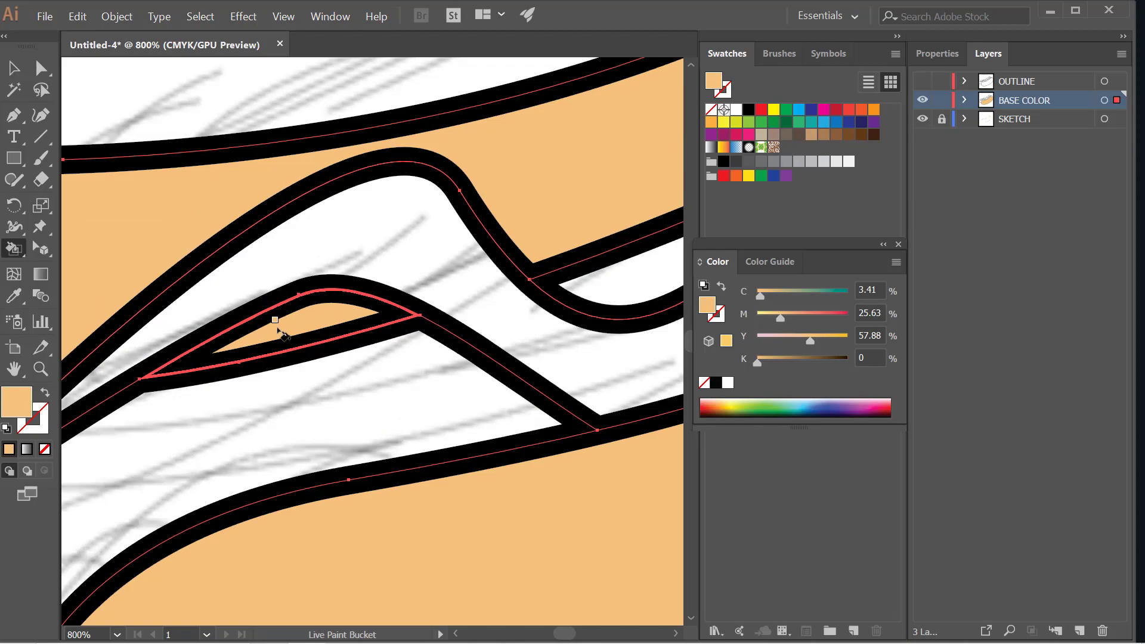
pyautogui.scroll(-5, 278, 328)
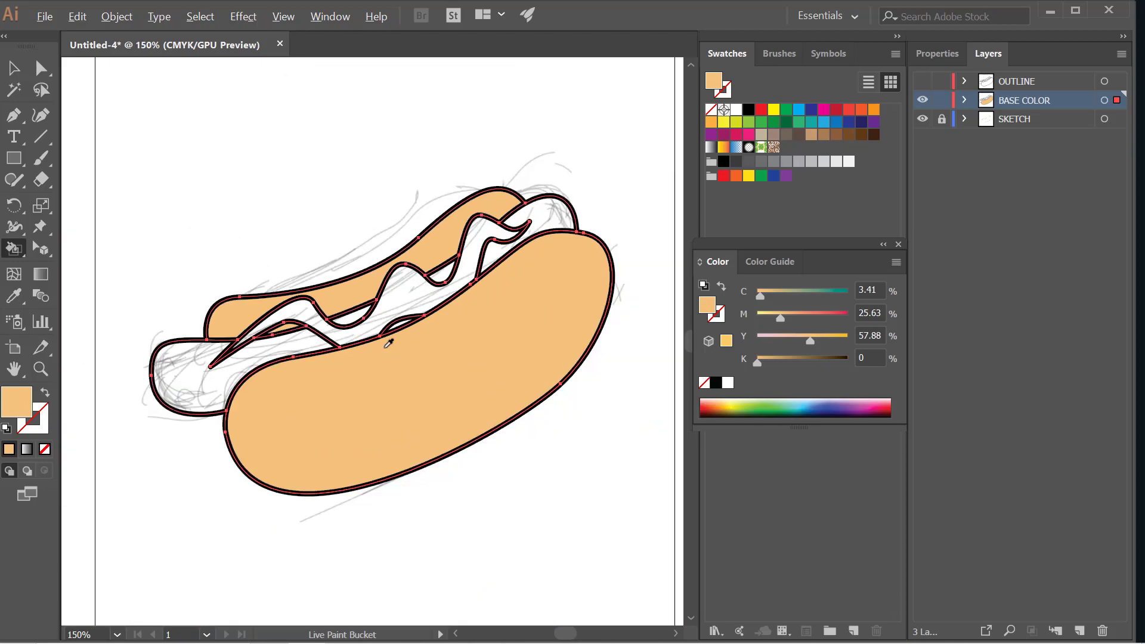
pyautogui.scroll(1, 383, 347)
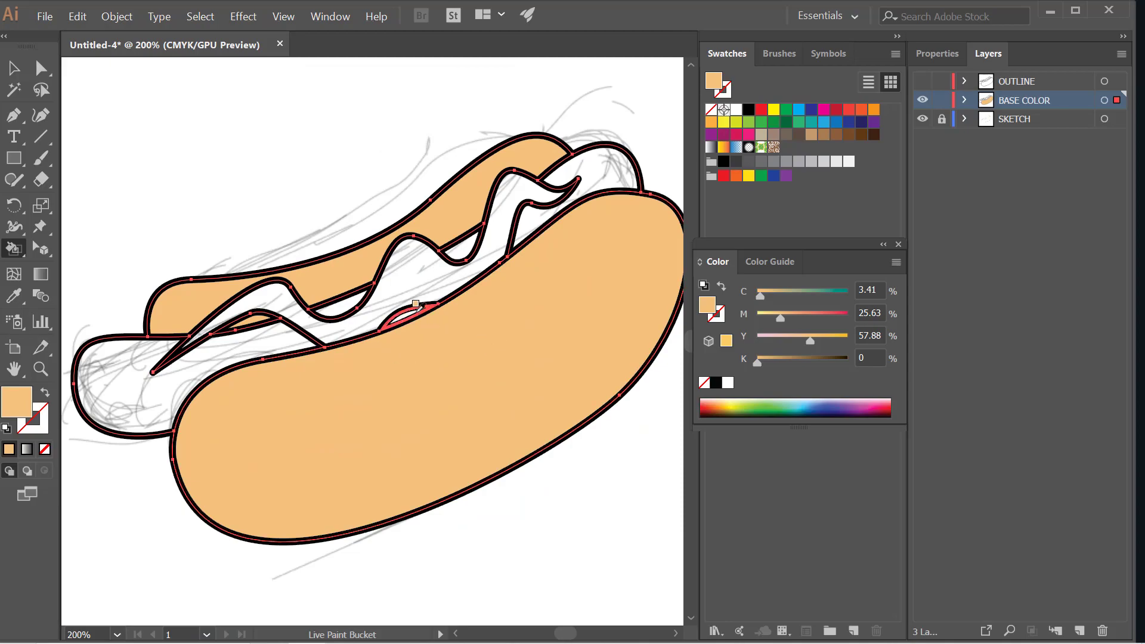
pyautogui.scroll(-1, 475, 302)
pyautogui.scroll(1, 475, 301)
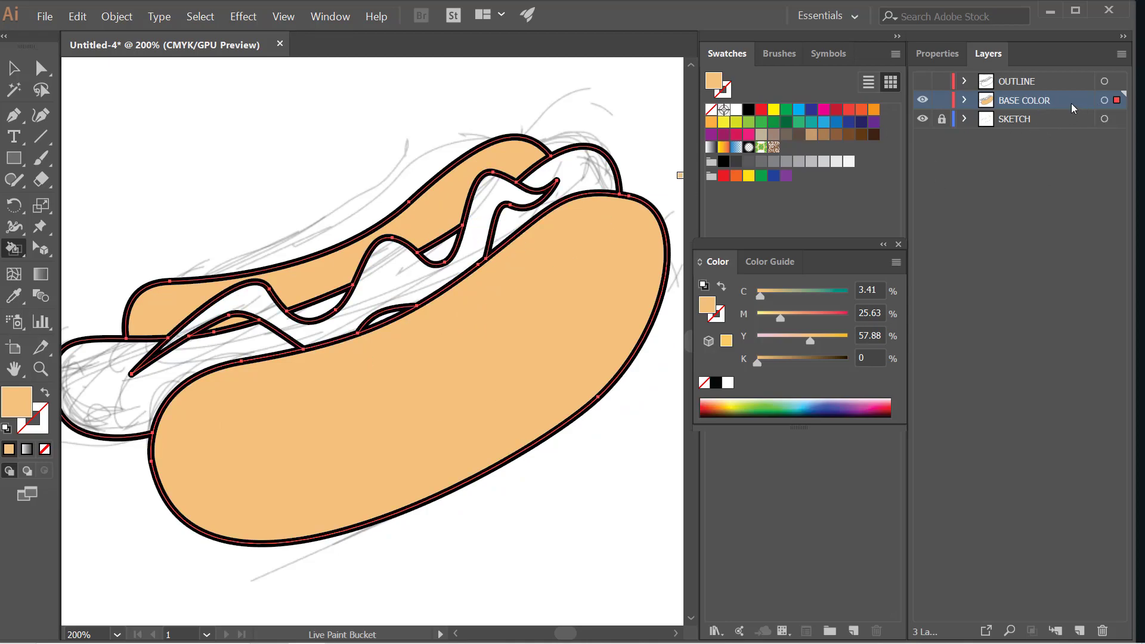
pyautogui.click(1062, 118)
pyautogui.click(1070, 83)
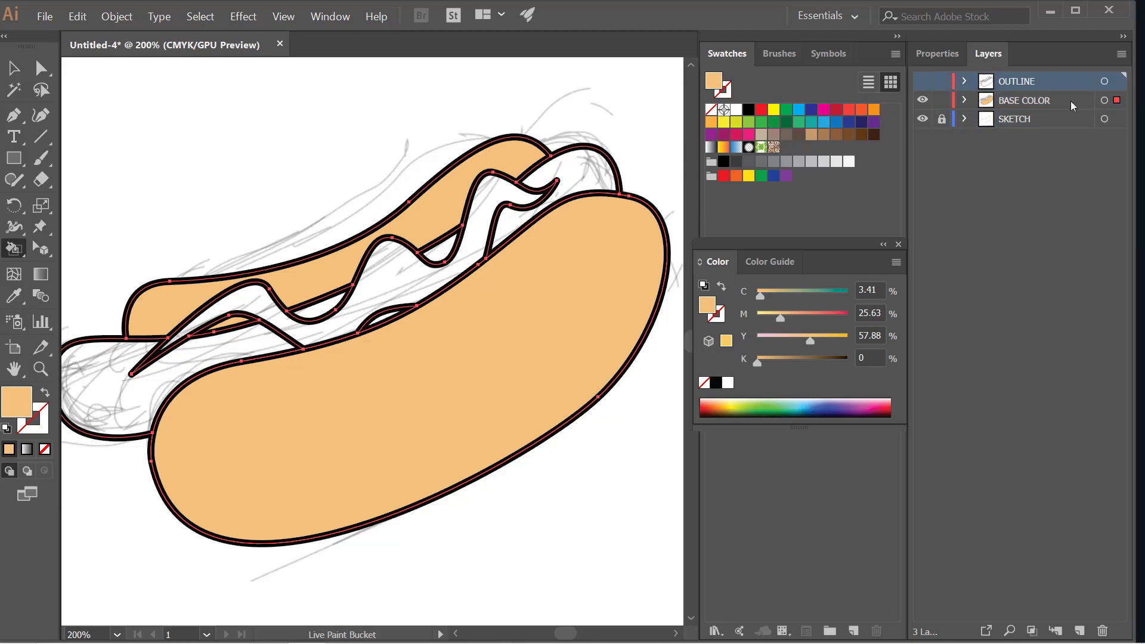
pyautogui.click(1071, 101)
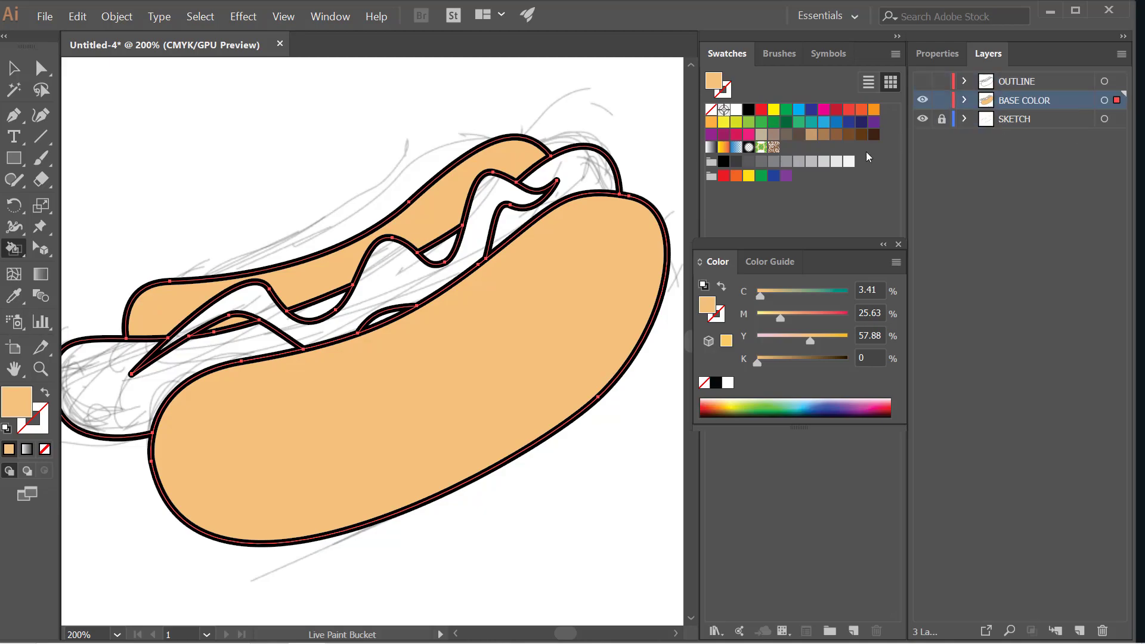
pyautogui.scroll(-1, 653, 285)
pyautogui.scroll(1, 456, 303)
pyautogui.scroll(-1, 345, 267)
pyautogui.scroll(1, 561, 248)
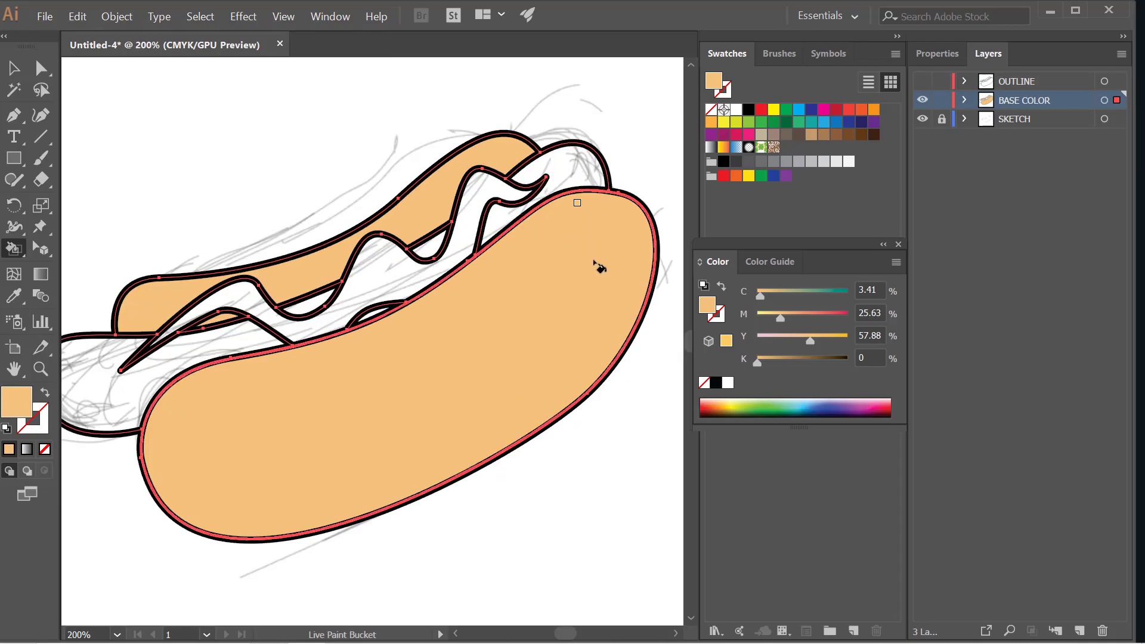
pyautogui.scroll(-1, 588, 238)
# - Set the fill color to sausage red, hex ed3535
pyautogui.doubleClick(13, 397)
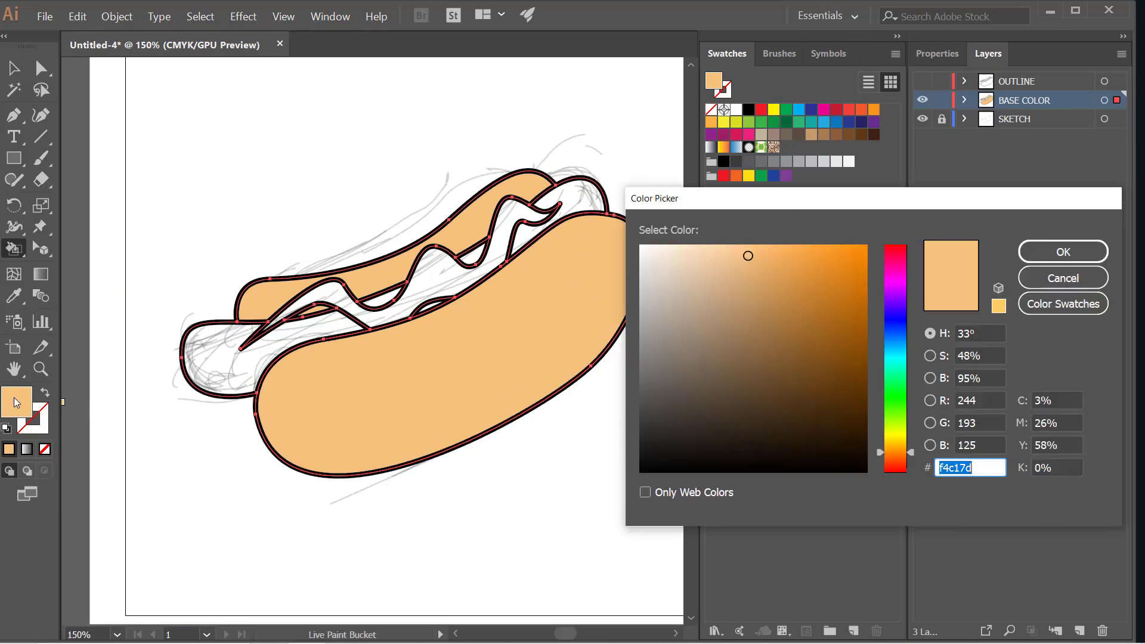
pyautogui.moveTo(889, 276); pyautogui.dragTo(899, 238)
pyautogui.moveTo(811, 254)
pyautogui.mouseDown()
pyautogui.moveTo(890, 234)
pyautogui.moveTo(815, 260)
pyautogui.mouseUp()
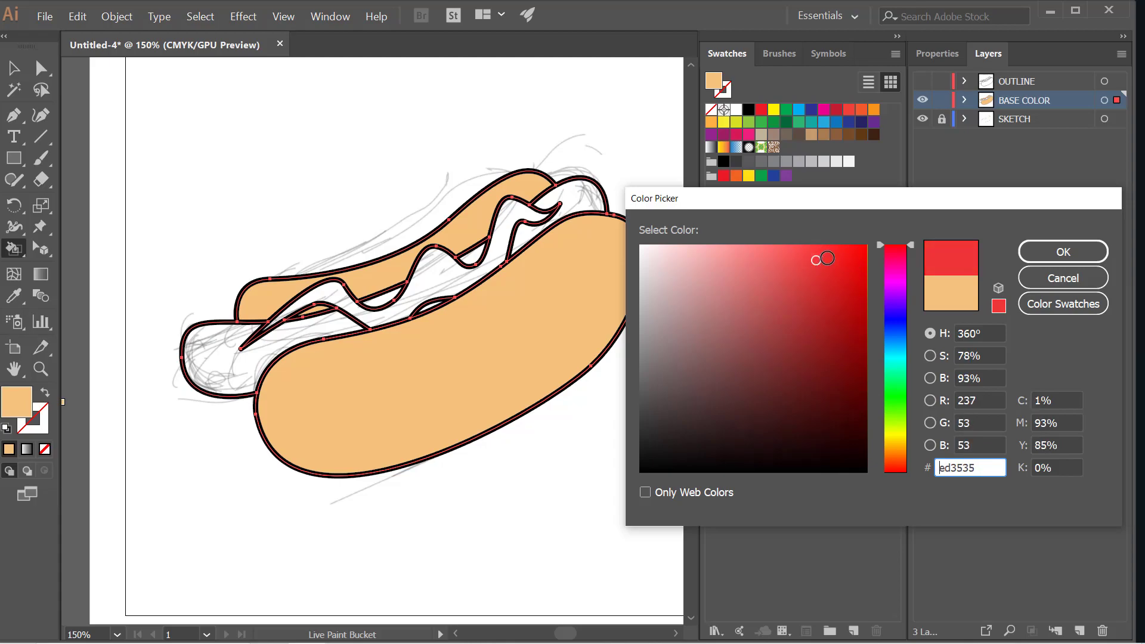
pyautogui.click(1033, 257)
# - Fill all sausage areas with red, including both ends and the small gaps around the mustard line
pyautogui.scroll(2, 549, 217)
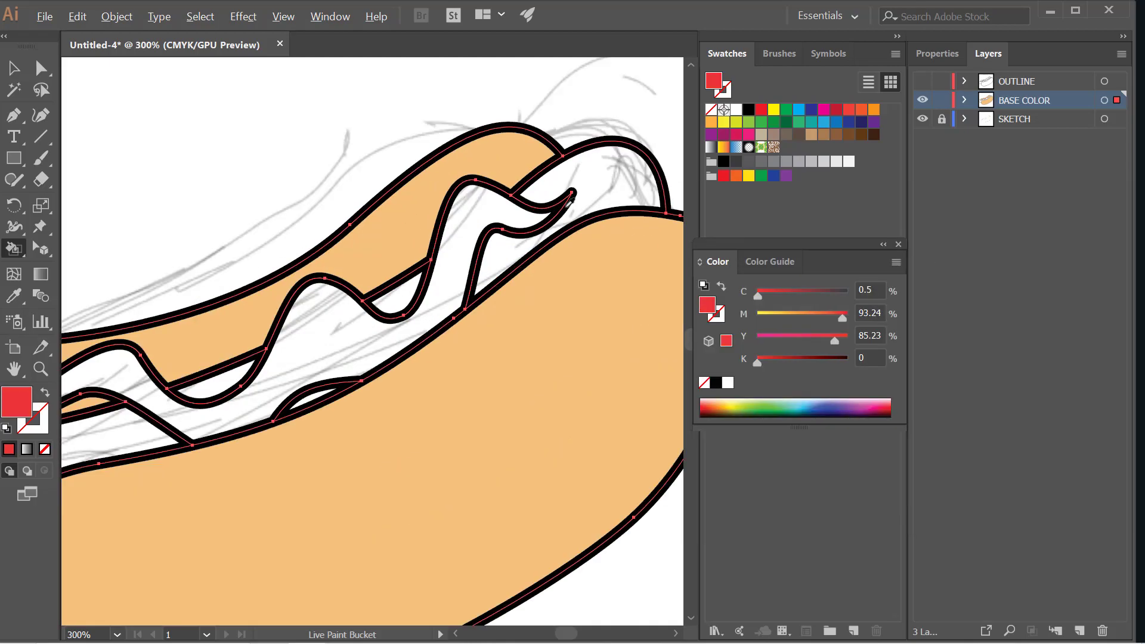
pyautogui.click(608, 179)
pyautogui.click(393, 307)
pyautogui.scroll(4, 312, 401)
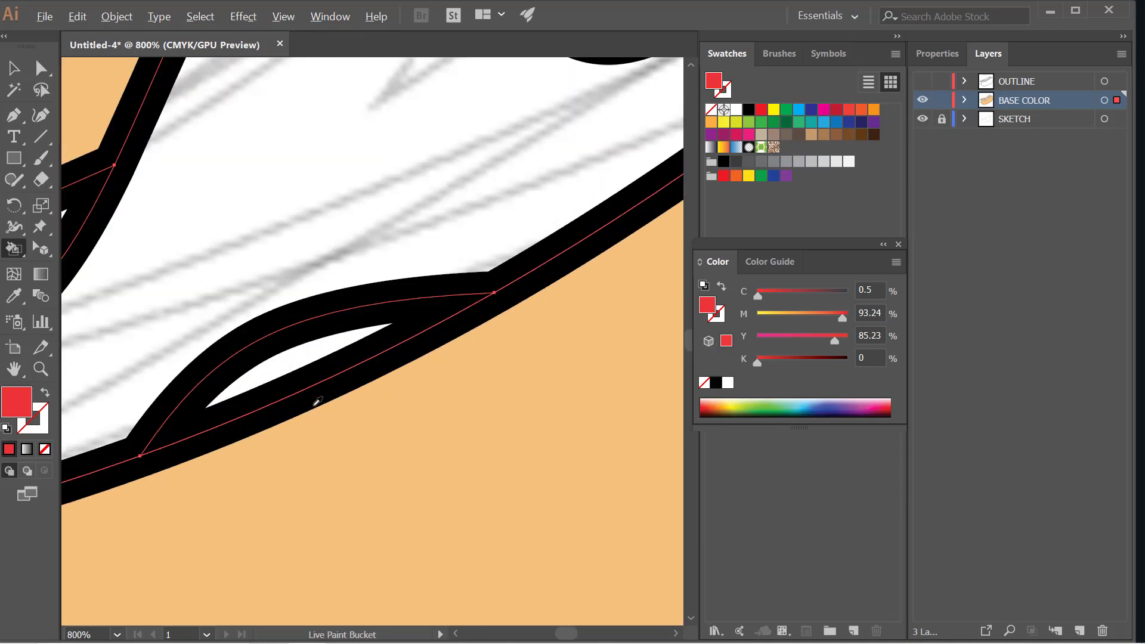
pyautogui.click(301, 355)
pyautogui.scroll(-4, 293, 361)
pyautogui.click(285, 334)
pyautogui.moveTo(220, 403); pyautogui.dragTo(439, 327)
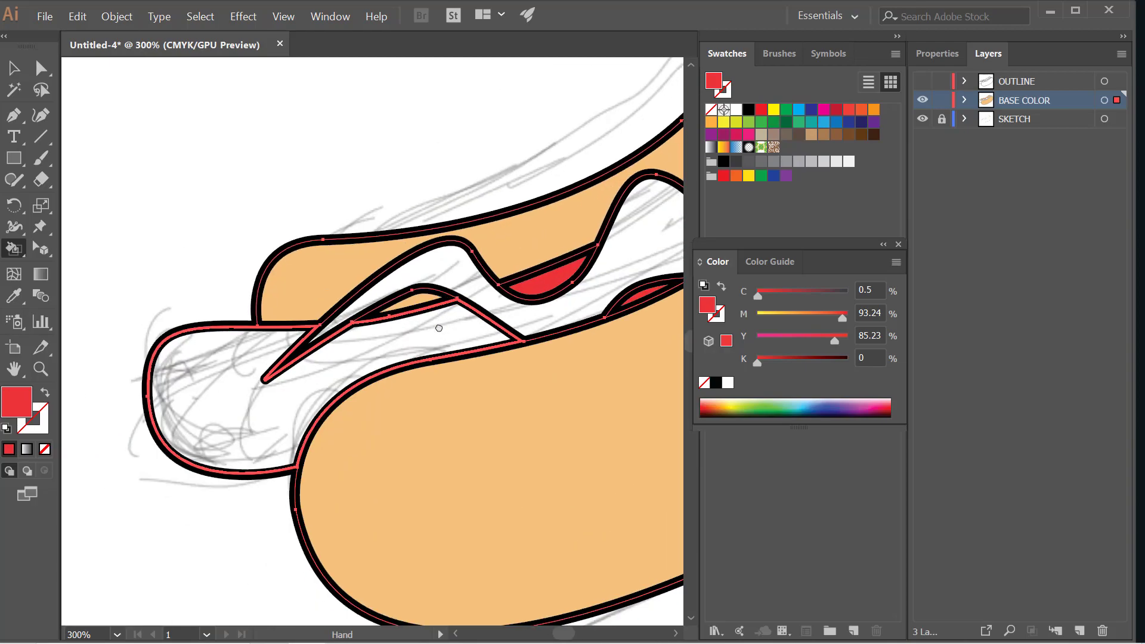
pyautogui.click(439, 327)
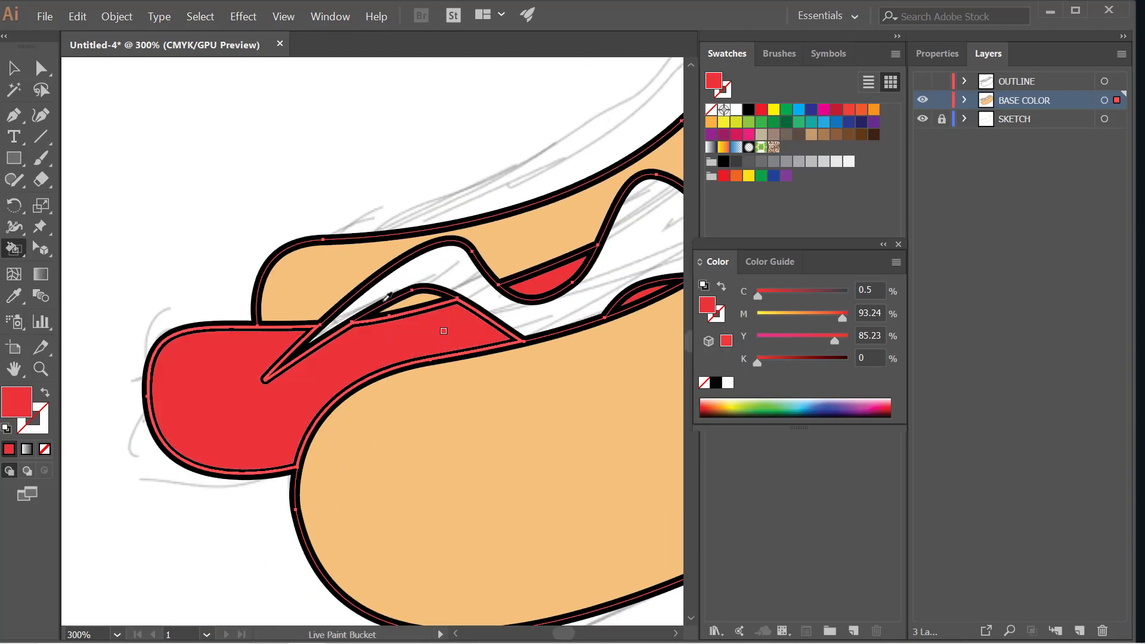
pyautogui.scroll(-3, 442, 316)
pyautogui.scroll(3, 368, 333)
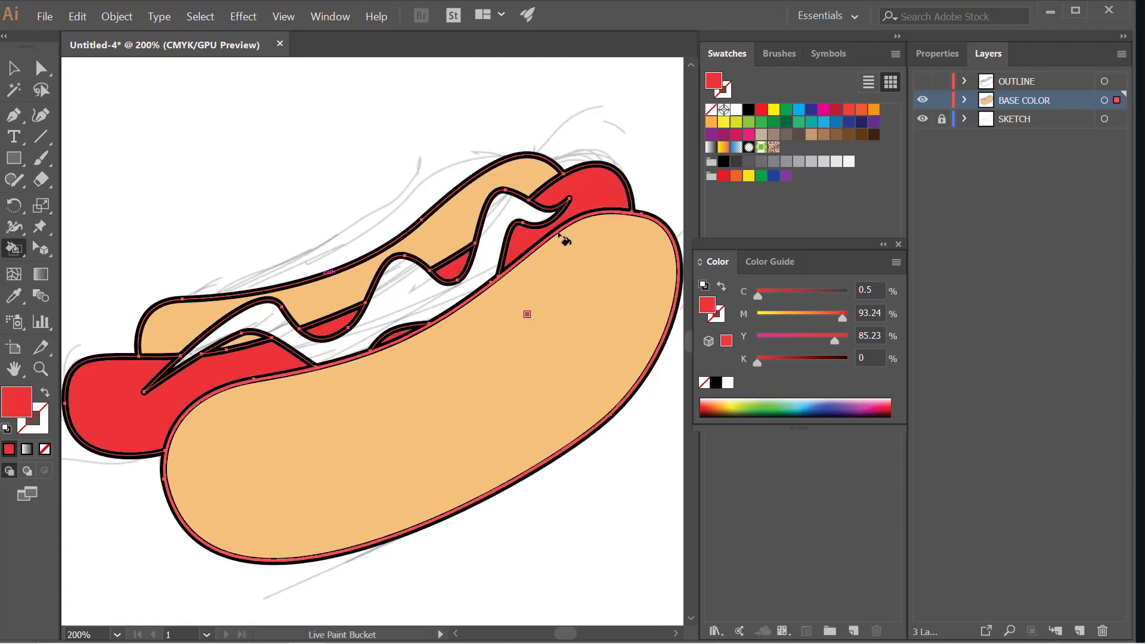
# - Set the fill color to mustard yellow with C 0, M 28.35, Y 88.06 and K 0
pyautogui.doubleClick(16, 403)
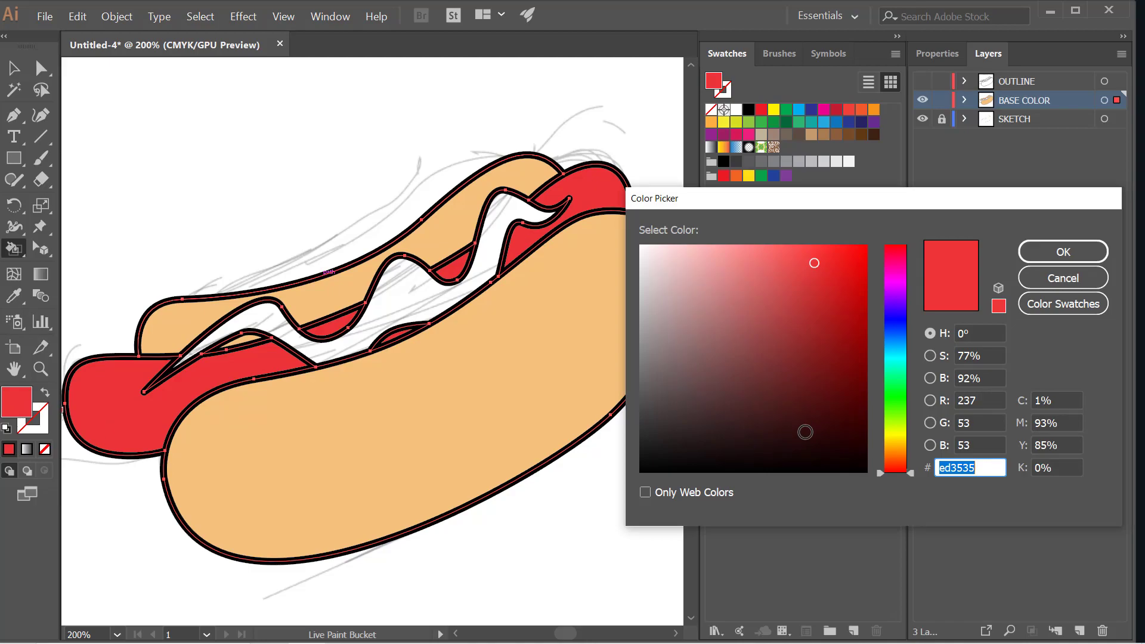
pyautogui.click(898, 447)
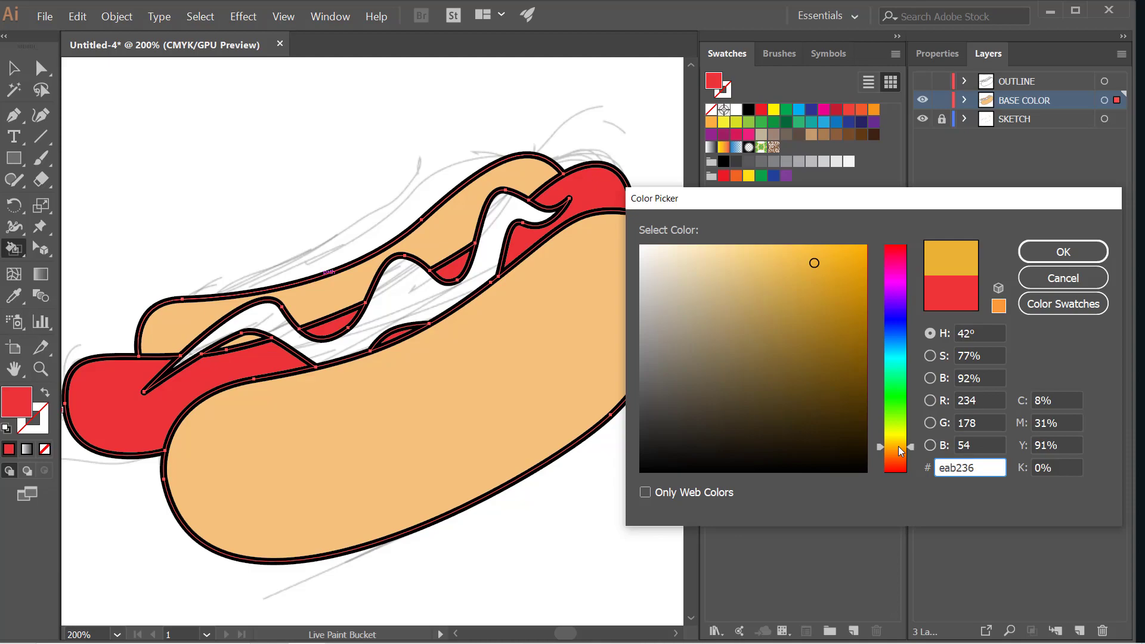
pyautogui.moveTo(898, 447); pyautogui.dragTo(896, 446)
pyautogui.moveTo(829, 259)
pyautogui.mouseDown()
pyautogui.moveTo(863, 228)
pyautogui.moveTo(818, 241)
pyautogui.mouseUp()
pyautogui.click(1063, 252)
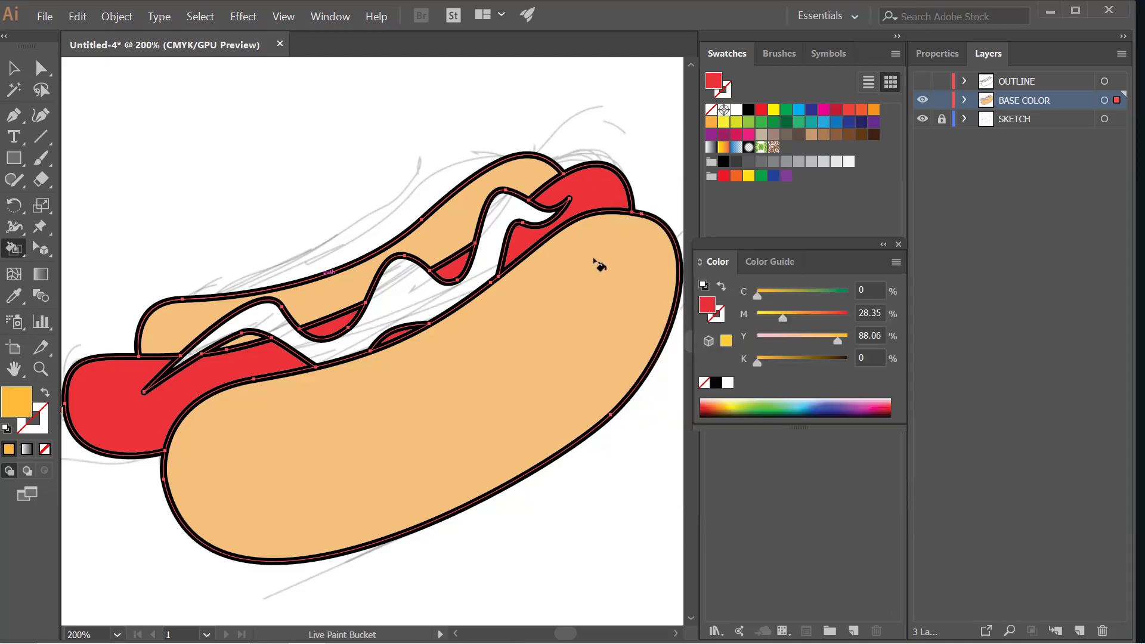
# - Fill the mustard area between the sausage and the front bun with the yellow and deselect the artwork
pyautogui.click(489, 246)
pyautogui.scroll(-1, 545, 273)
pyautogui.scroll(1, 459, 294)
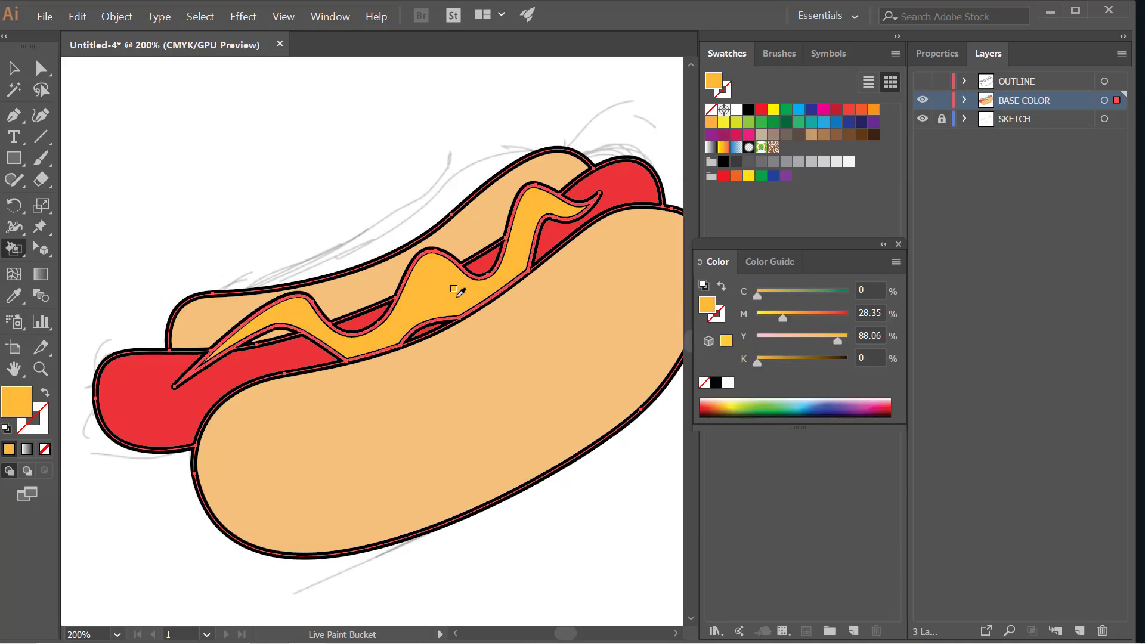
pyautogui.scroll(-1, 457, 292)
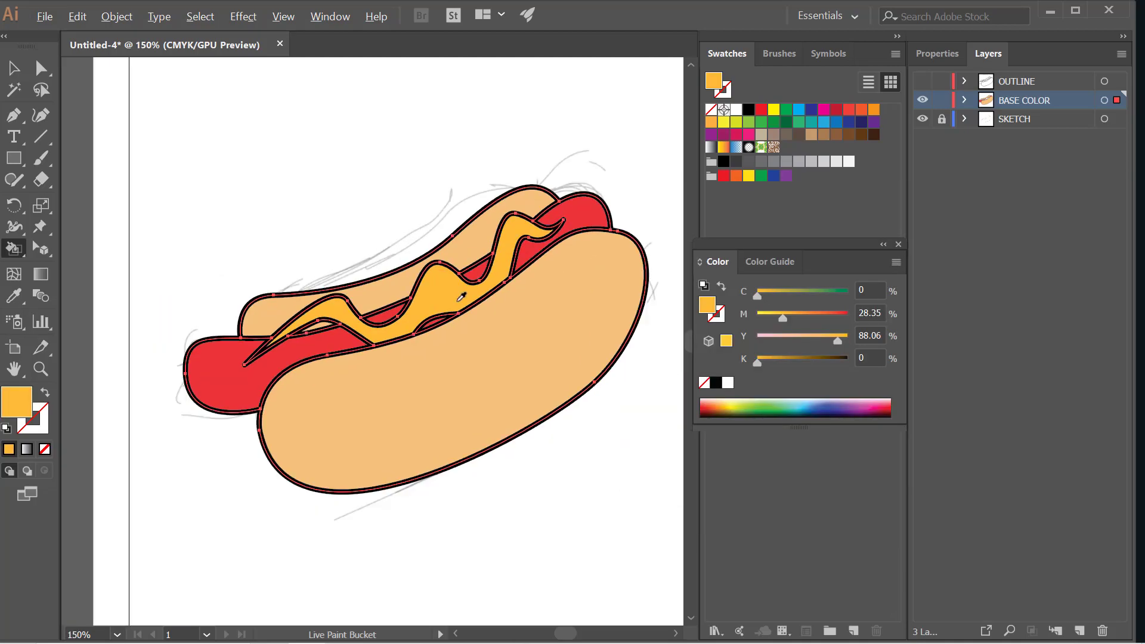
pyautogui.click(13, 67)
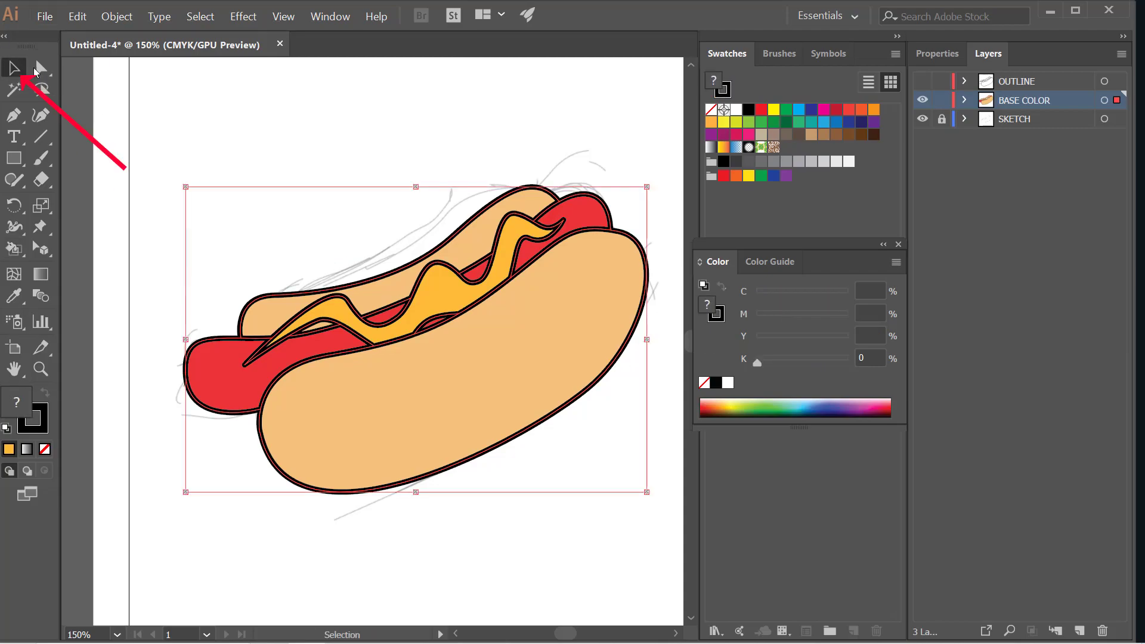
pyautogui.click(268, 154)
pyautogui.hotkey('ctrl', '0')
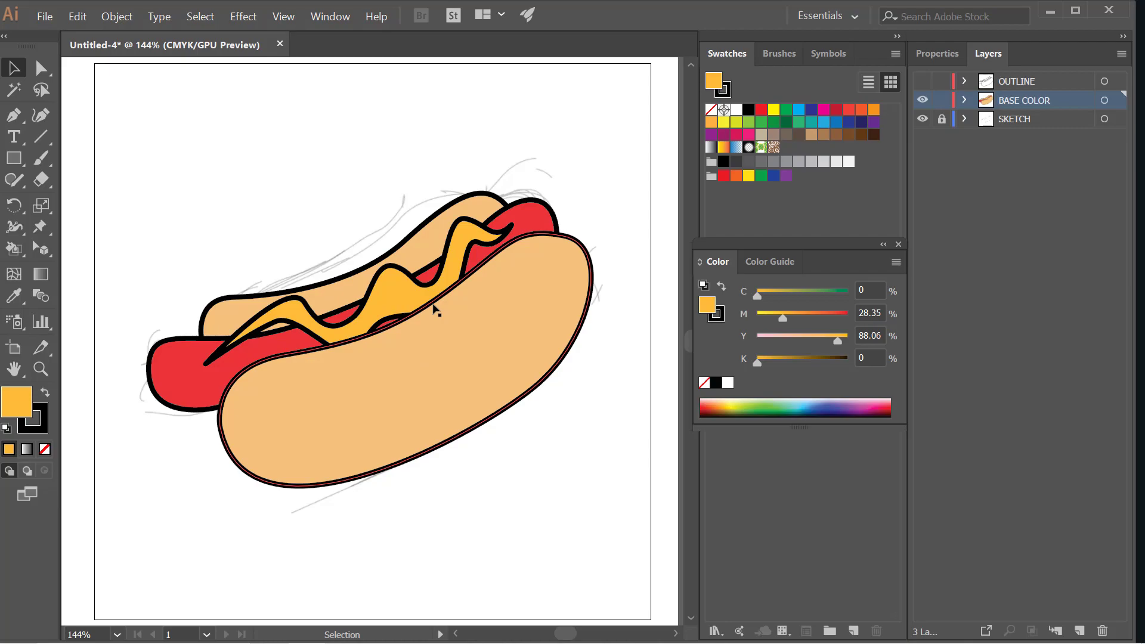
# - Select the whole hot dog Live Paint group and set its stroke to None
pyautogui.click(448, 325)
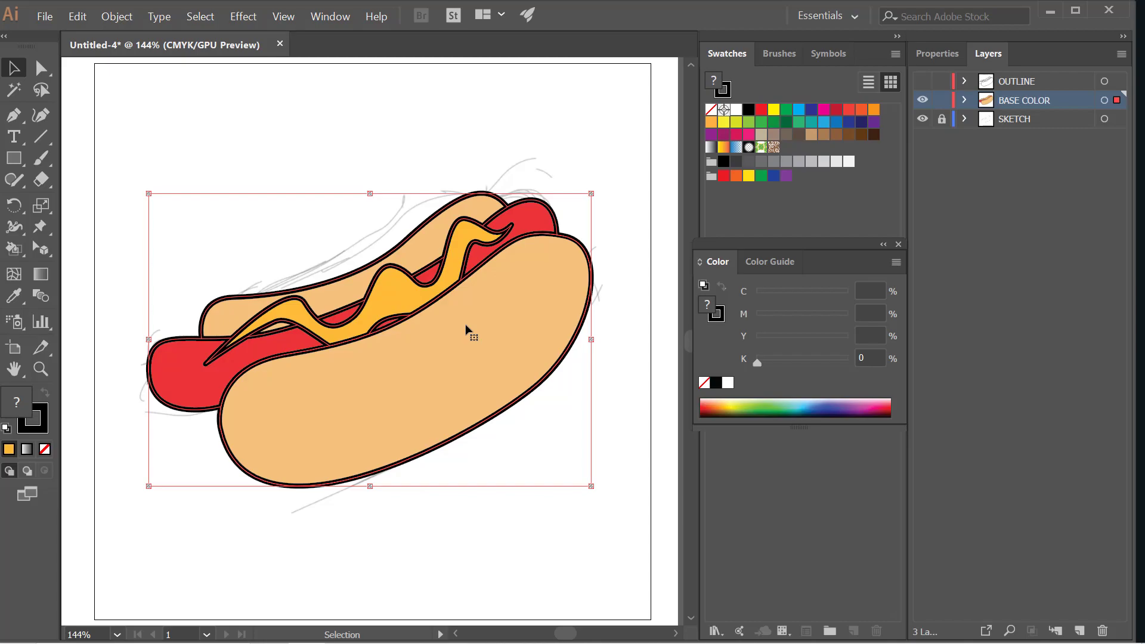
pyautogui.click(437, 125)
pyautogui.click(488, 338)
pyautogui.click(241, 206)
pyautogui.moveTo(191, 134); pyautogui.dragTo(545, 509)
pyautogui.click(43, 424)
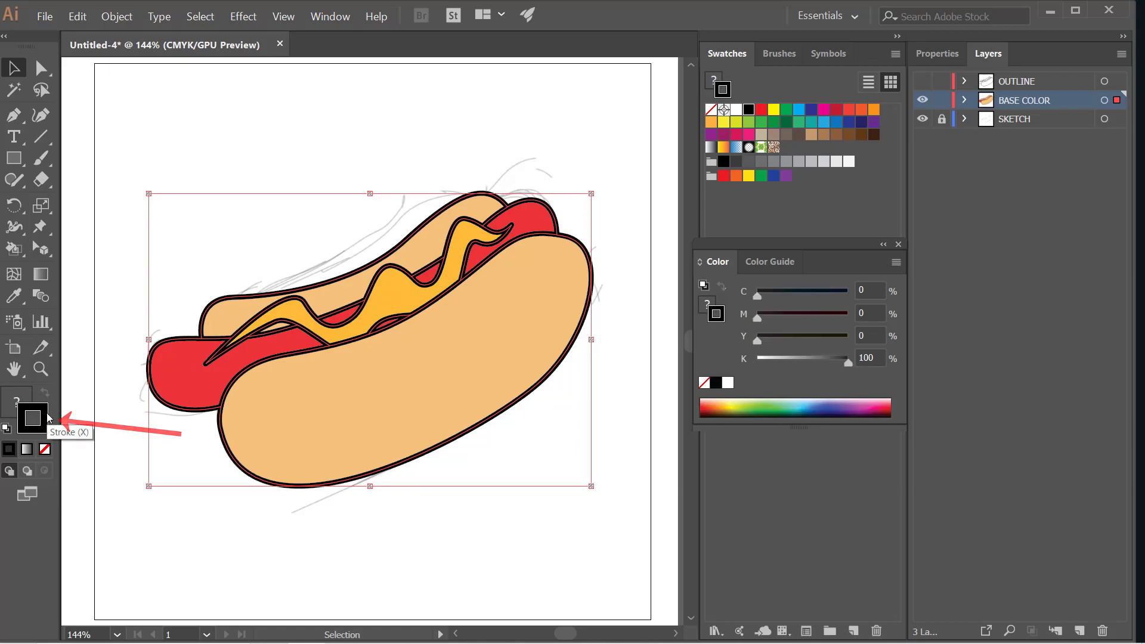
pyautogui.click(46, 450)
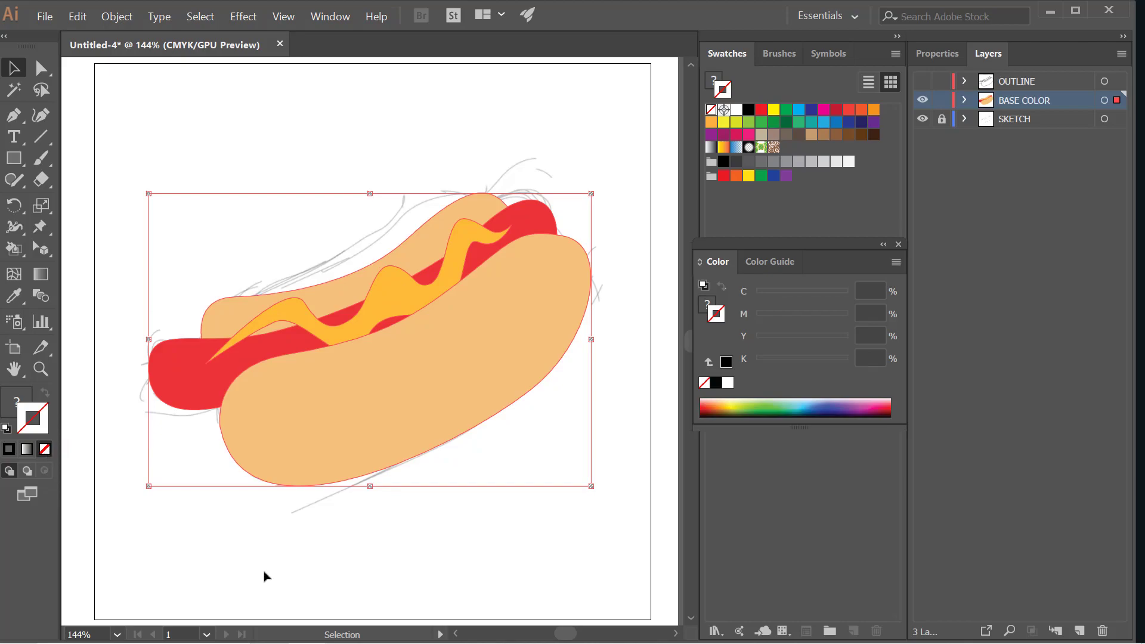
# - Expand the selected Live Paint group with Object, Fill and Stroke included
pyautogui.click(119, 27)
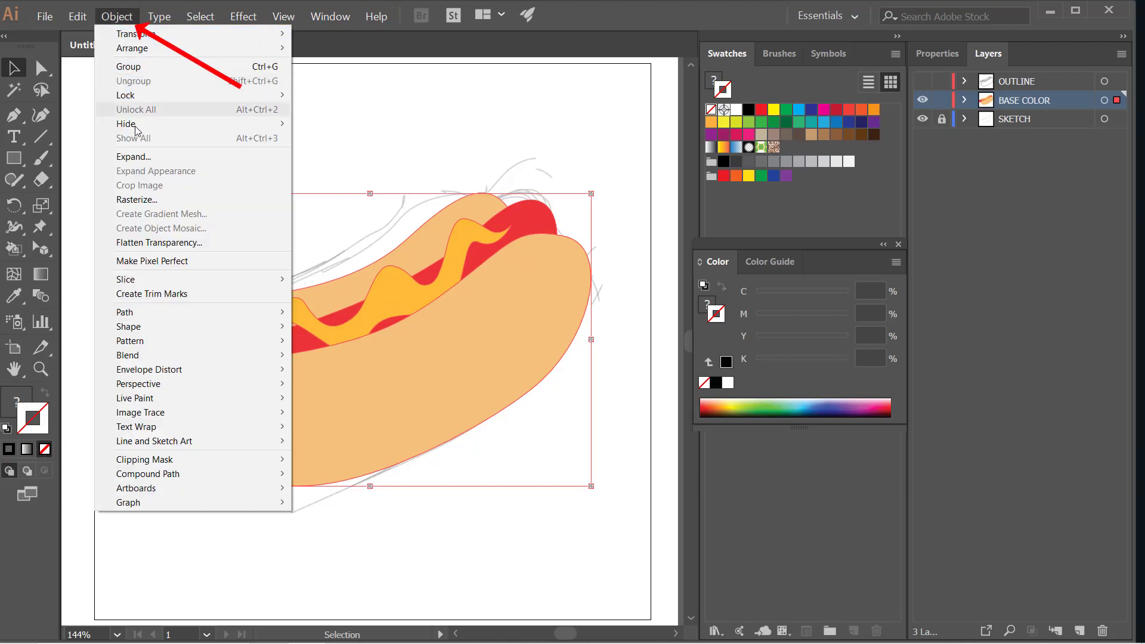
pyautogui.click(133, 156)
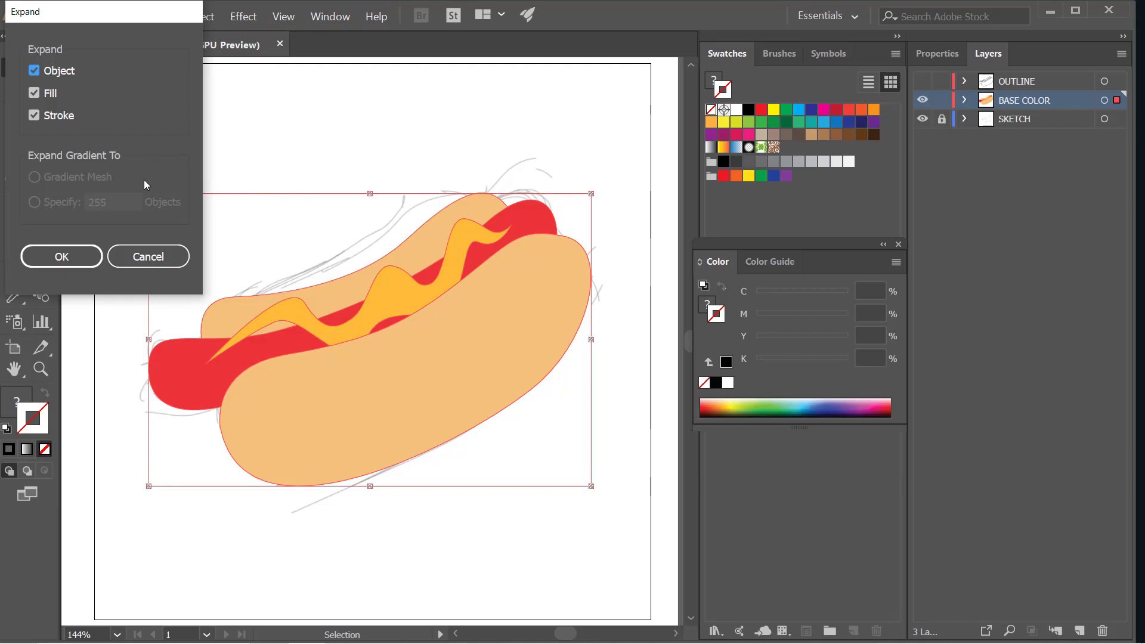
pyautogui.click(99, 257)
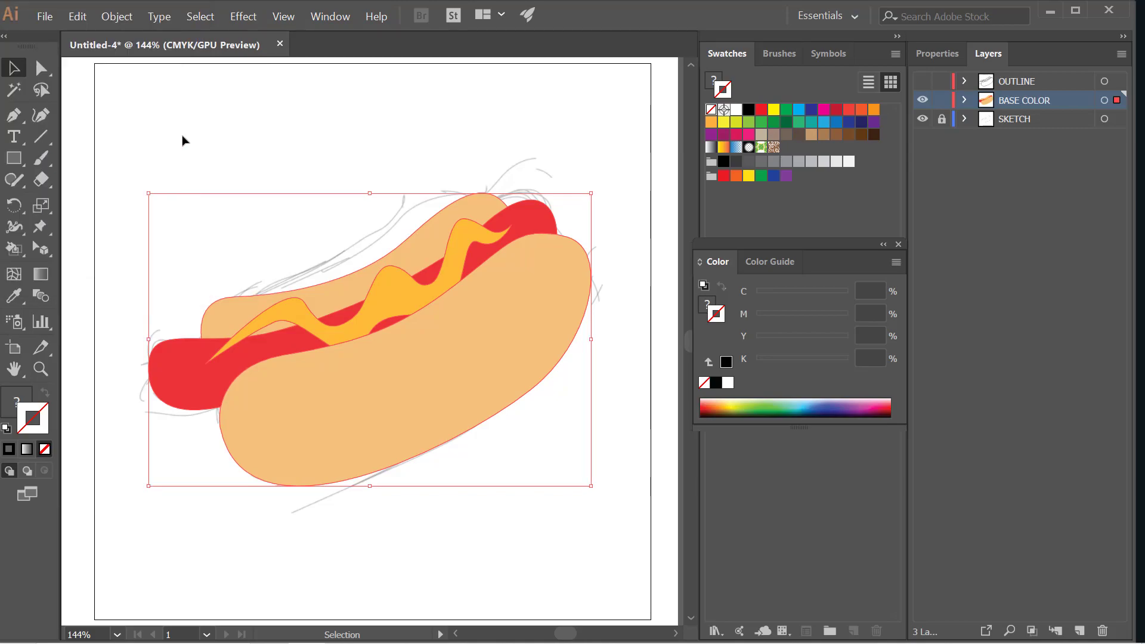
# - Ungroup the expanded hot dog artwork twice, undoing the trial moves of the whole artwork
pyautogui.moveTo(412, 385); pyautogui.dragTo(434, 280)
pyautogui.hotkey('ctrl', 'z')
pyautogui.rightClick(369, 288)
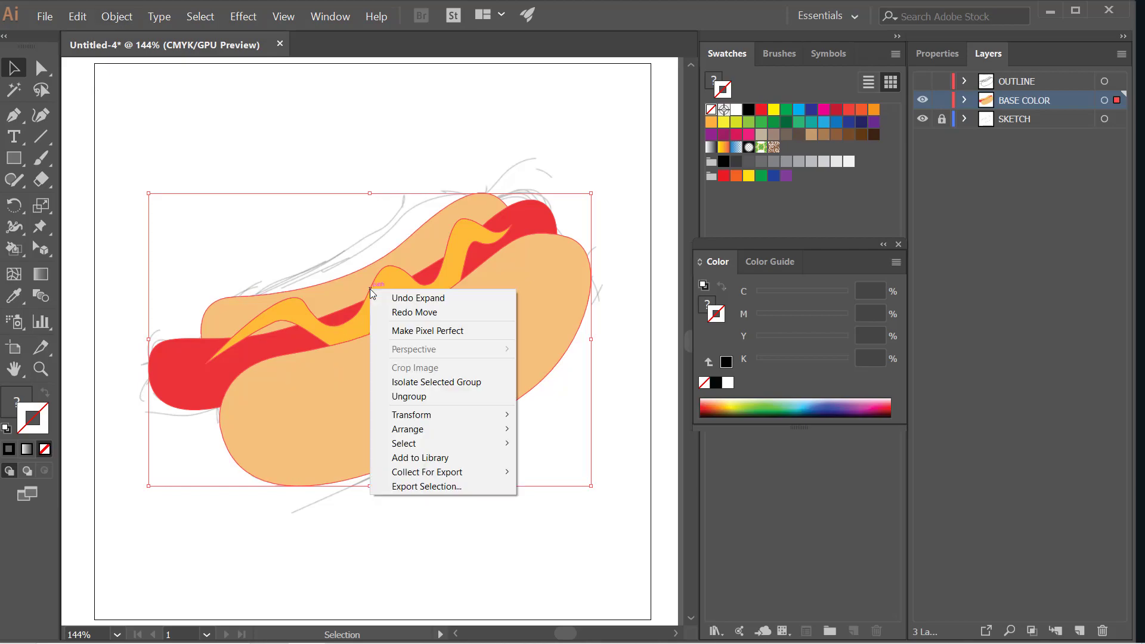
pyautogui.click(442, 397)
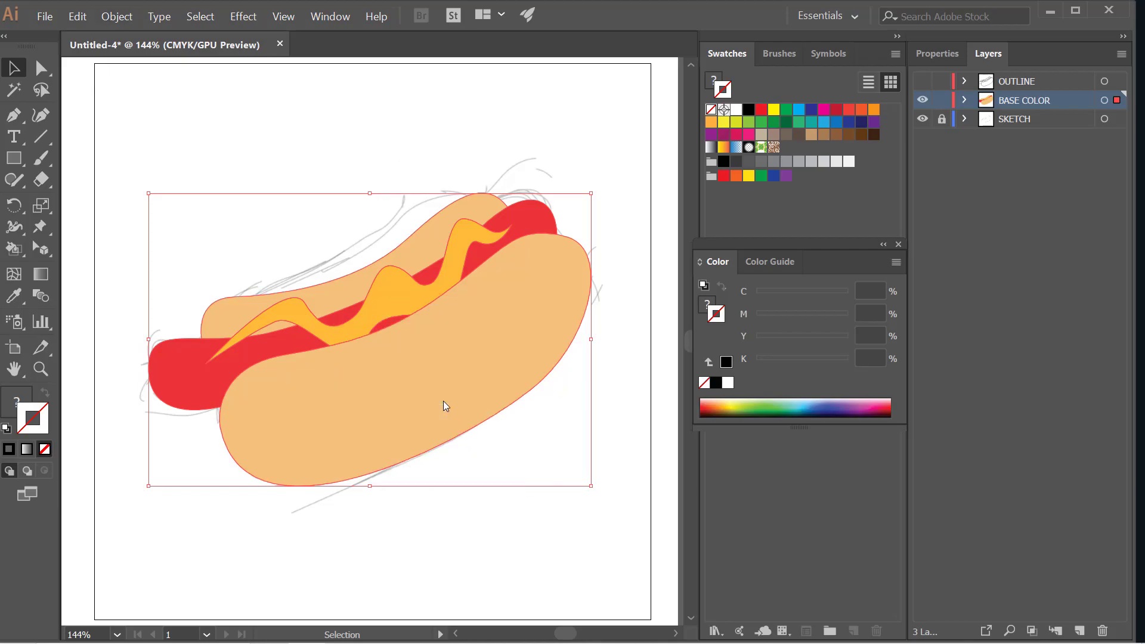
pyautogui.click(475, 544)
pyautogui.moveTo(426, 392); pyautogui.dragTo(317, 312)
pyautogui.hotkey('ctrl', 'z')
pyautogui.rightClick(484, 359)
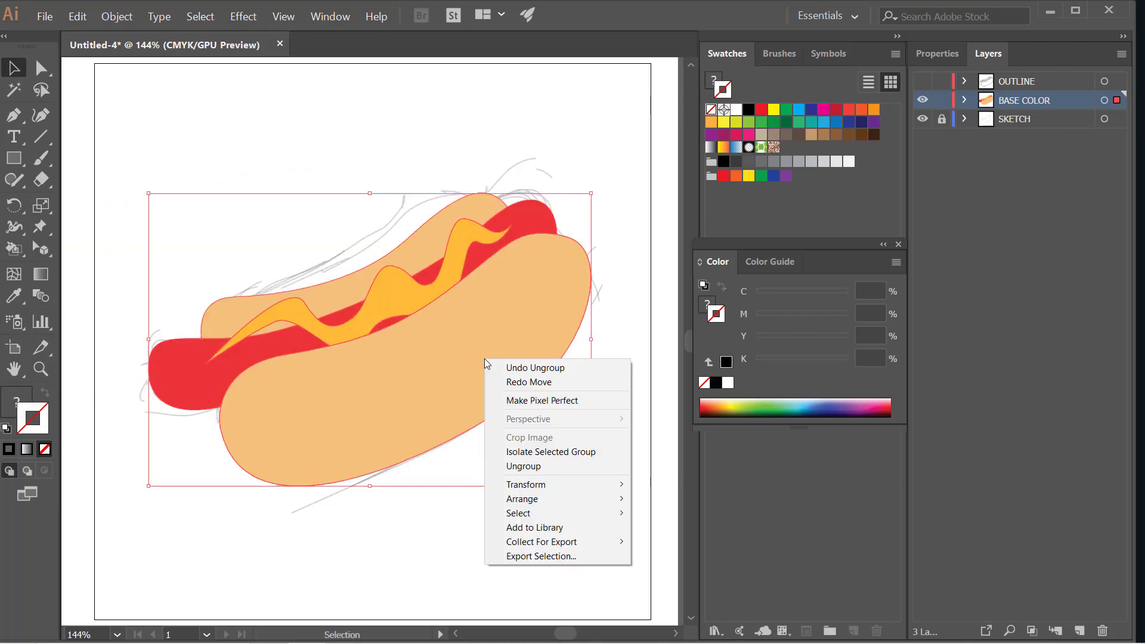
pyautogui.click(505, 466)
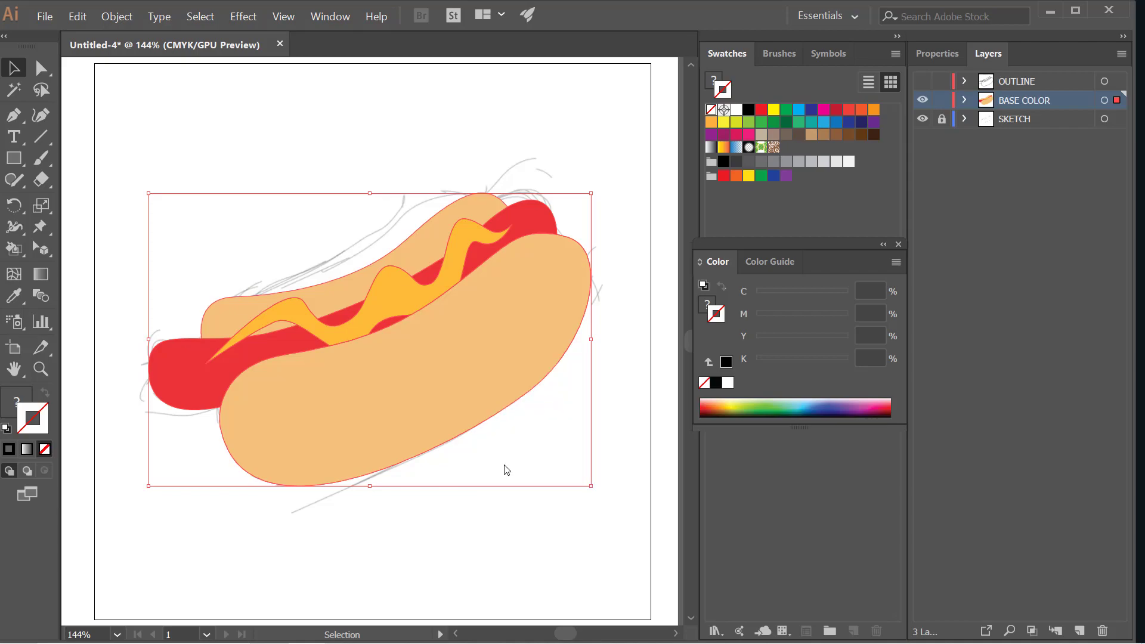
# - Move the front bun away from the sausage as a separation check, undo the move and deselect it
pyautogui.click(530, 573)
pyautogui.moveTo(483, 358); pyautogui.dragTo(528, 439)
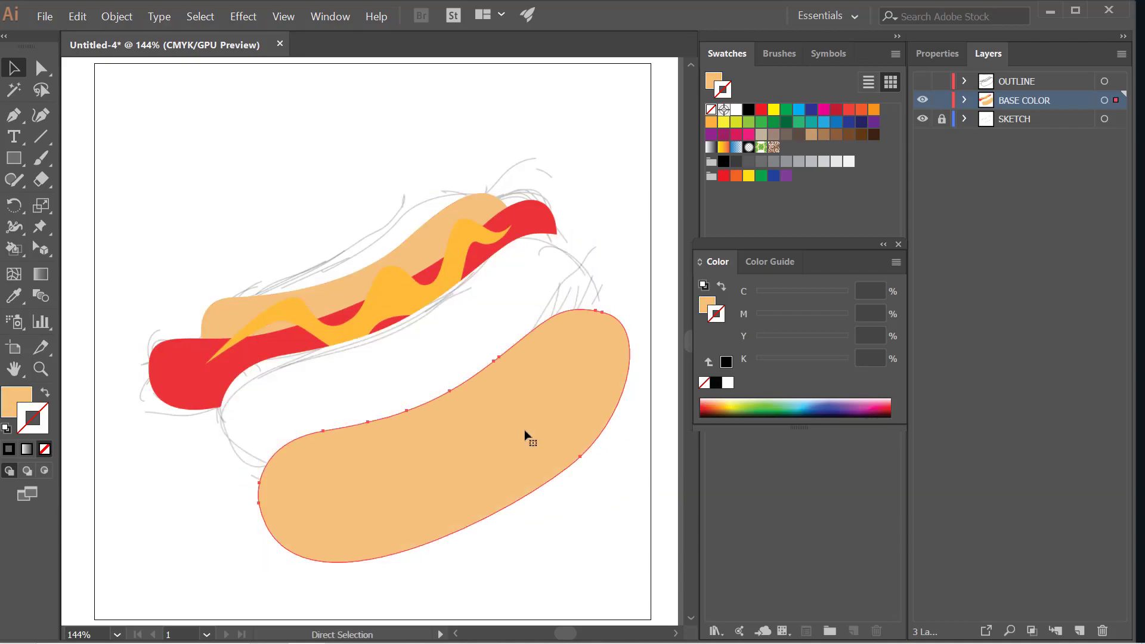
pyautogui.hotkey('ctrl', 'z')
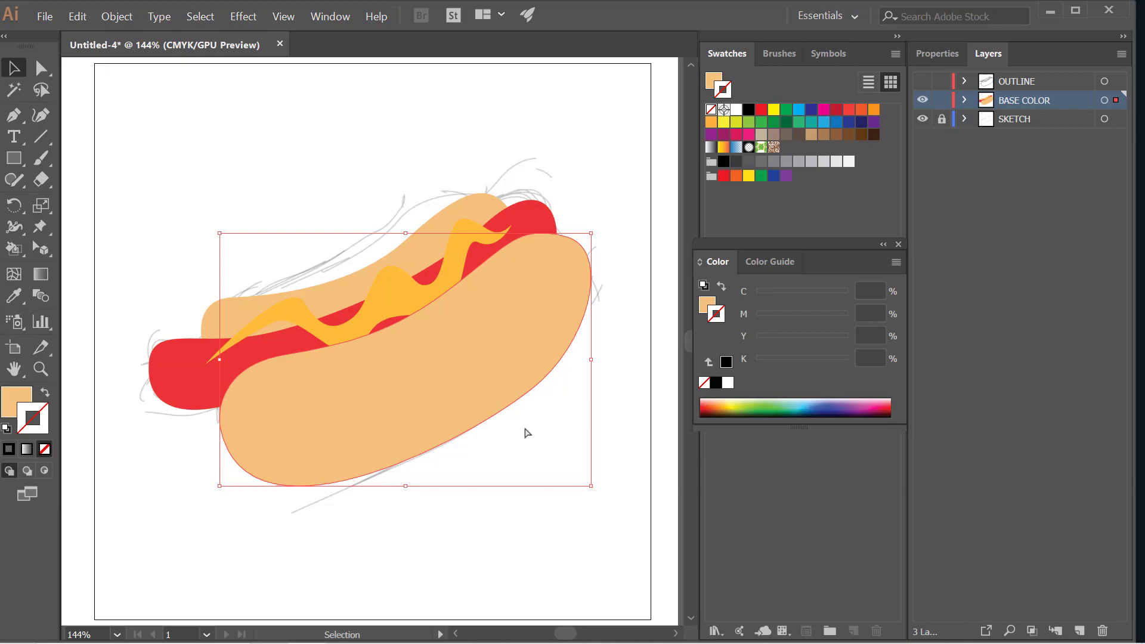
pyautogui.click(551, 96)
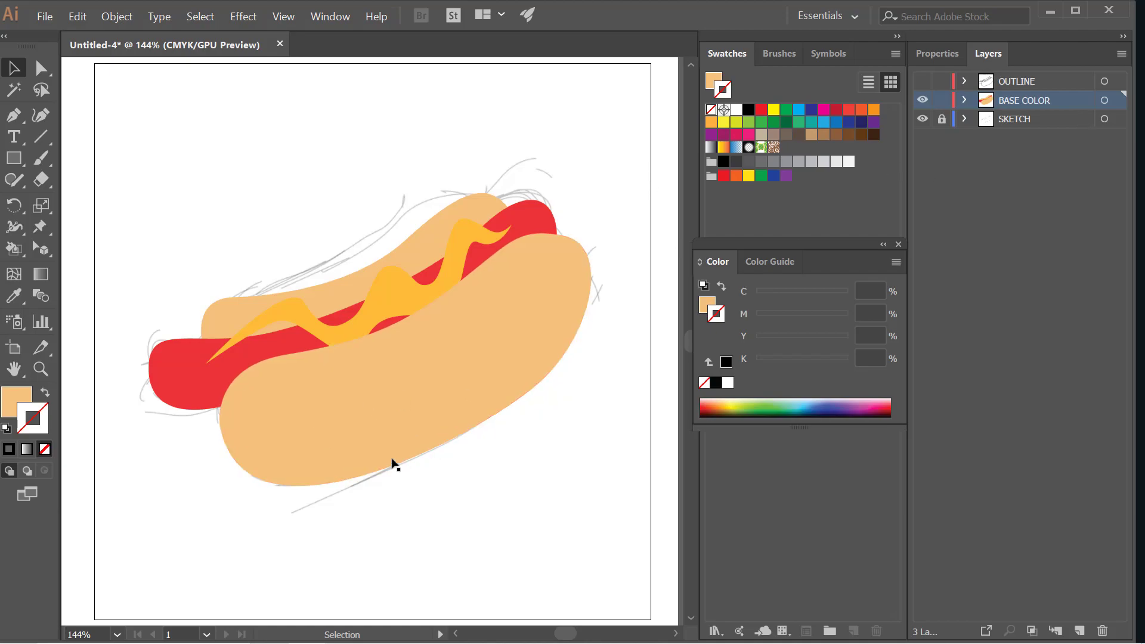
# - Add a new layer above BASE COLOR and name it SHADOW
pyautogui.click(1080, 629)
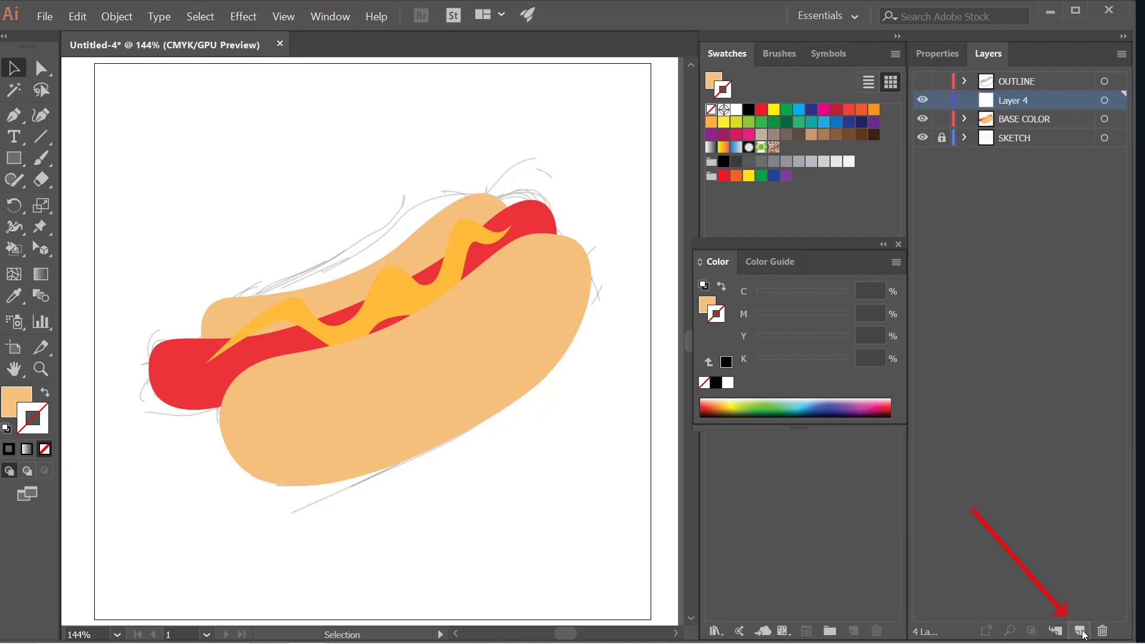
pyautogui.doubleClick(1021, 100)
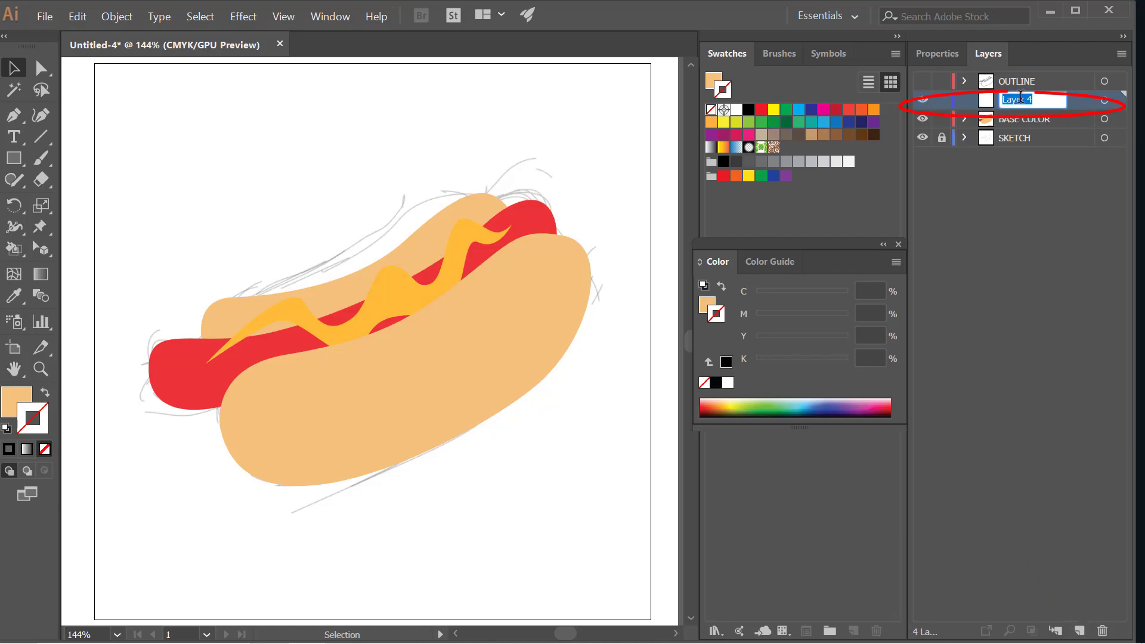
pyautogui.write('SHADOW')
pyautogui.press('Return')
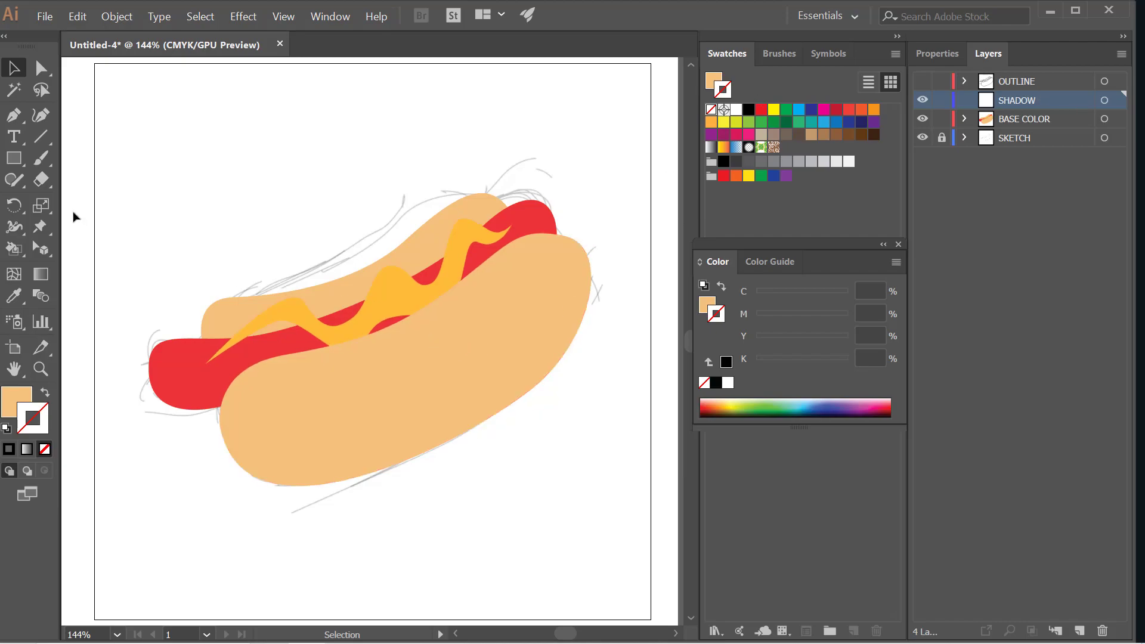
# - Draw a closed Pen shape that curves across the front bun's lower part and extends well past its lower and right edges
pyautogui.click(8, 118)
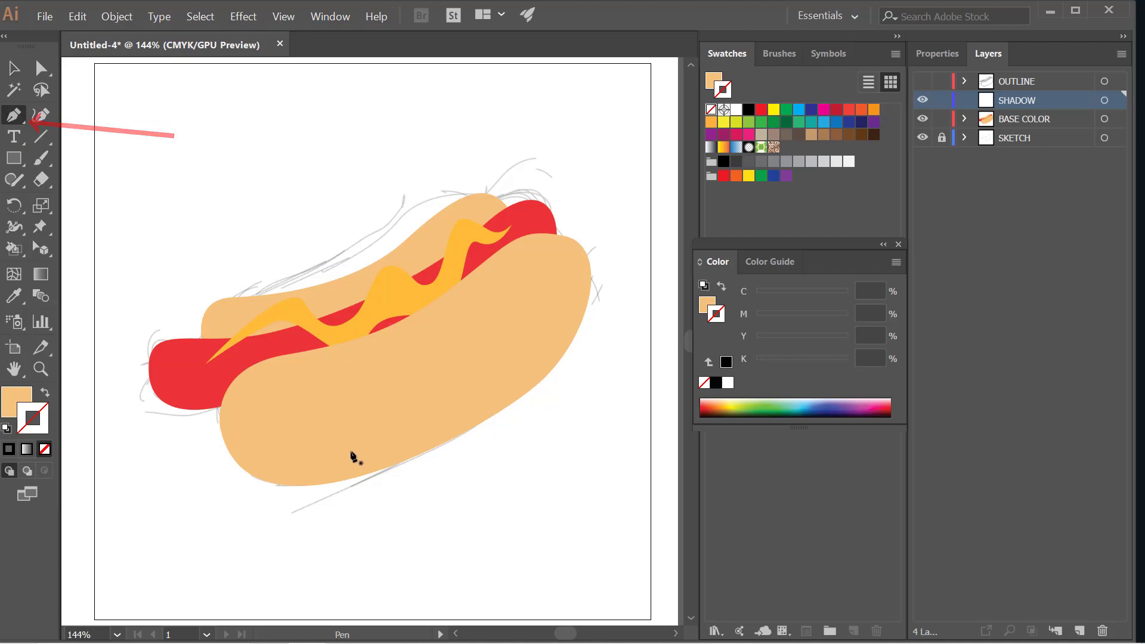
pyautogui.click(216, 467)
pyautogui.moveTo(602, 260); pyautogui.dragTo(697, 98)
pyautogui.moveTo(591, 93); pyautogui.dragTo(552, 92)
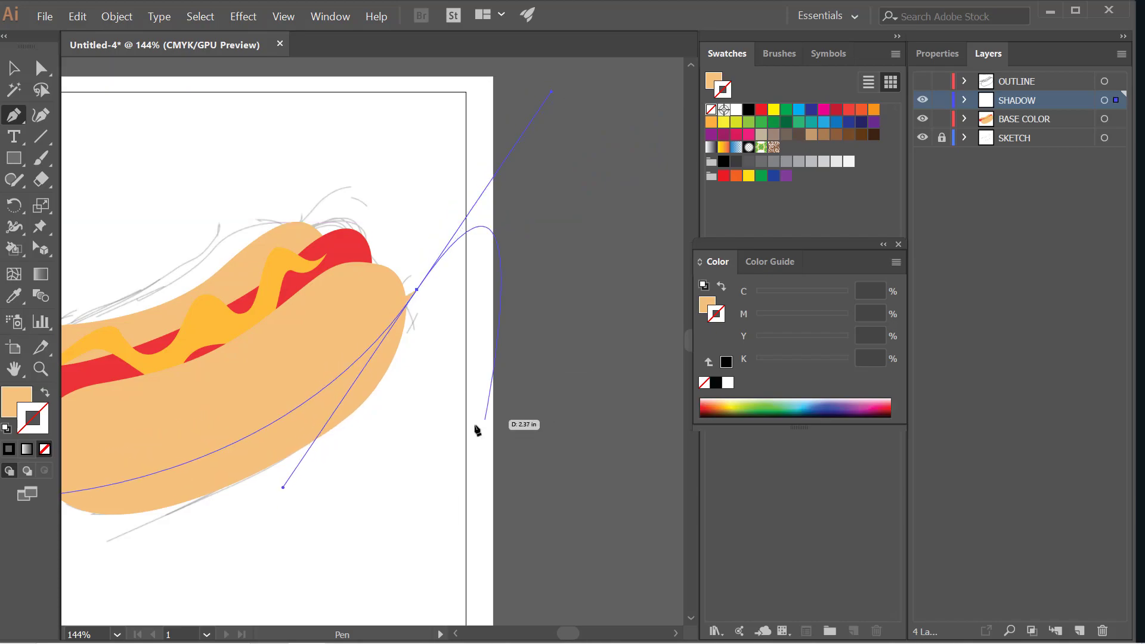
pyautogui.moveTo(474, 429); pyautogui.dragTo(570, 327)
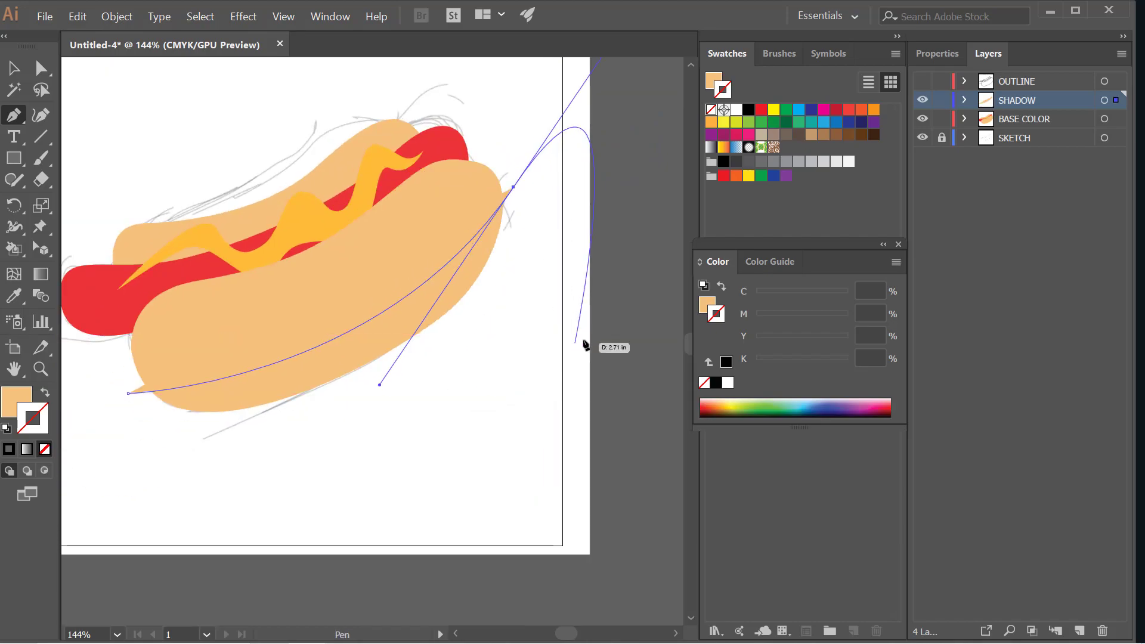
pyautogui.click(604, 322)
pyautogui.click(562, 441)
pyautogui.click(379, 511)
pyautogui.click(229, 526)
pyautogui.click(106, 489)
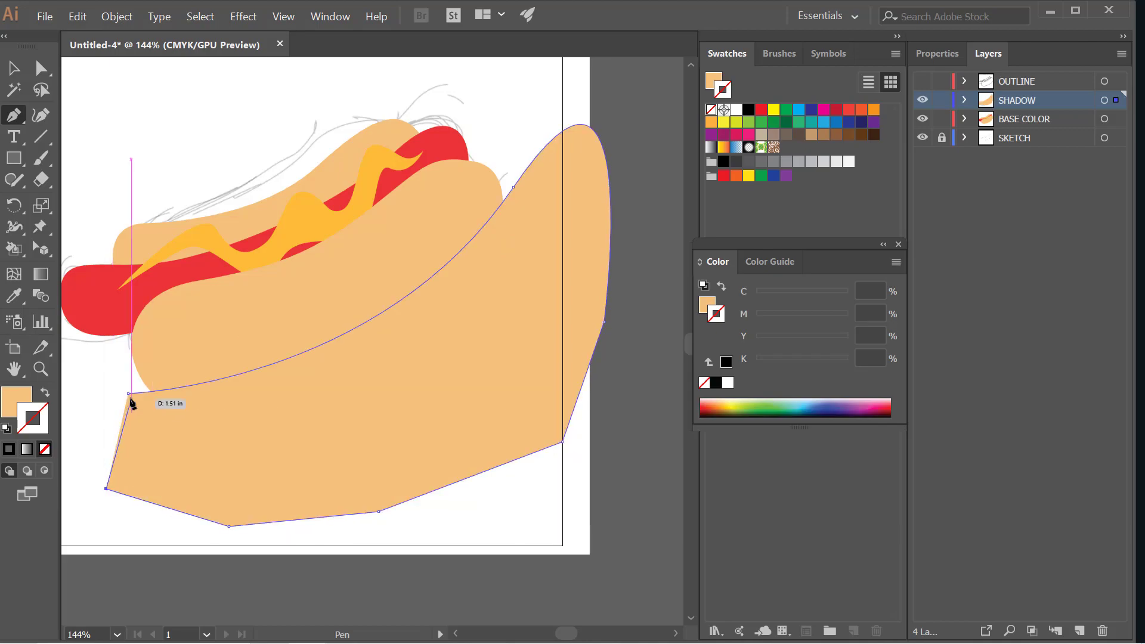
pyautogui.click(128, 393)
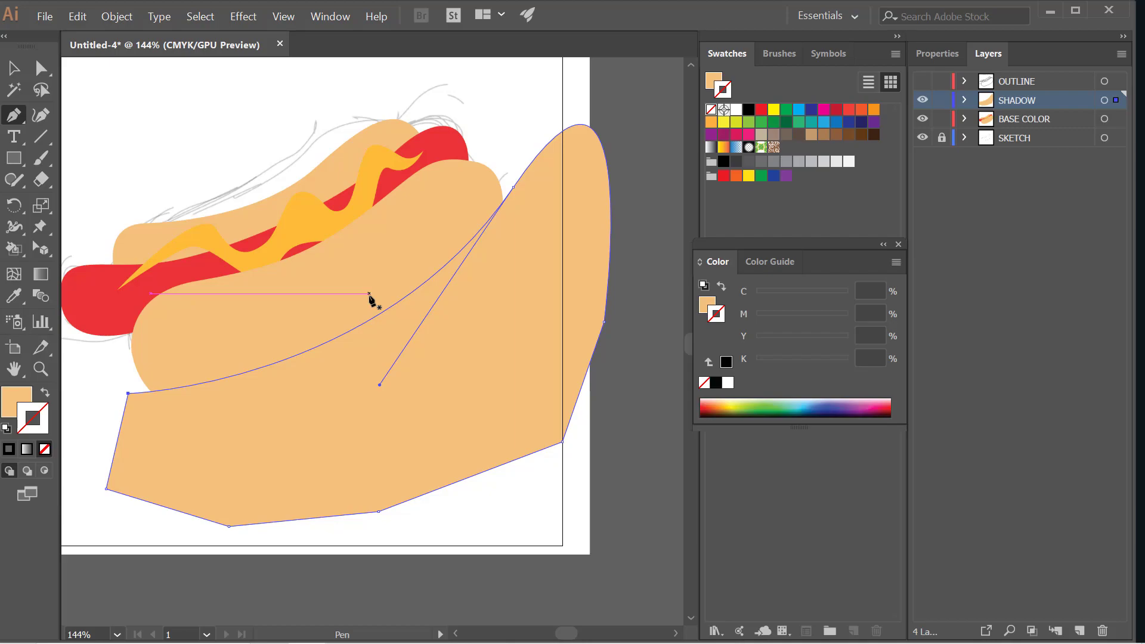
# - Set the shadow shape's fill to darker tan, hex c99d67, and deselect it
pyautogui.doubleClick(10, 400)
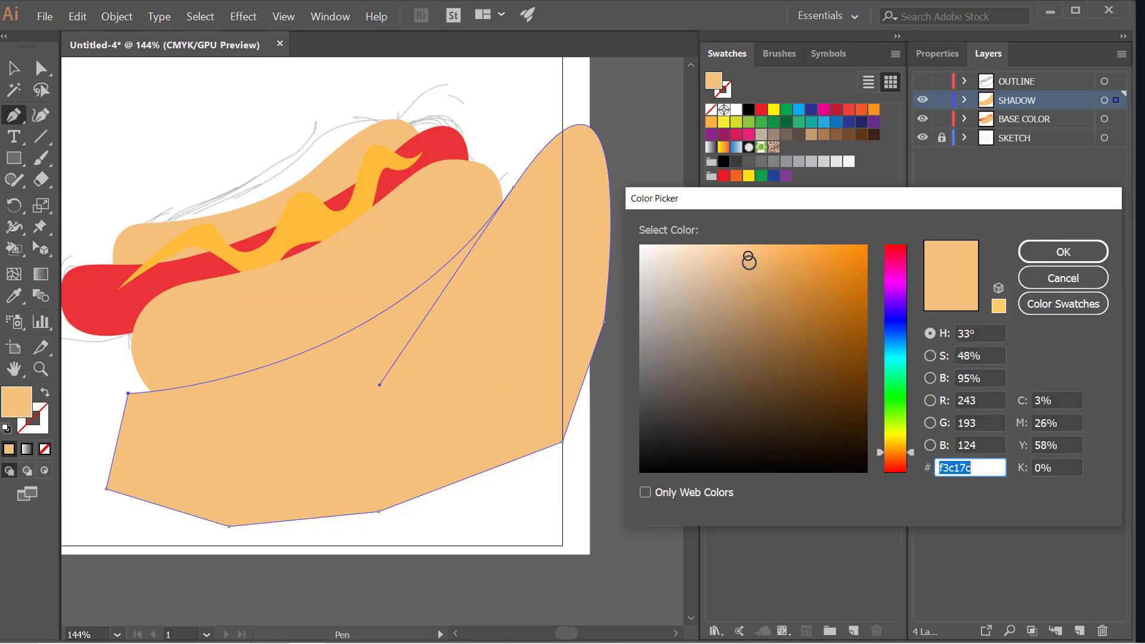
pyautogui.moveTo(749, 255); pyautogui.dragTo(750, 292)
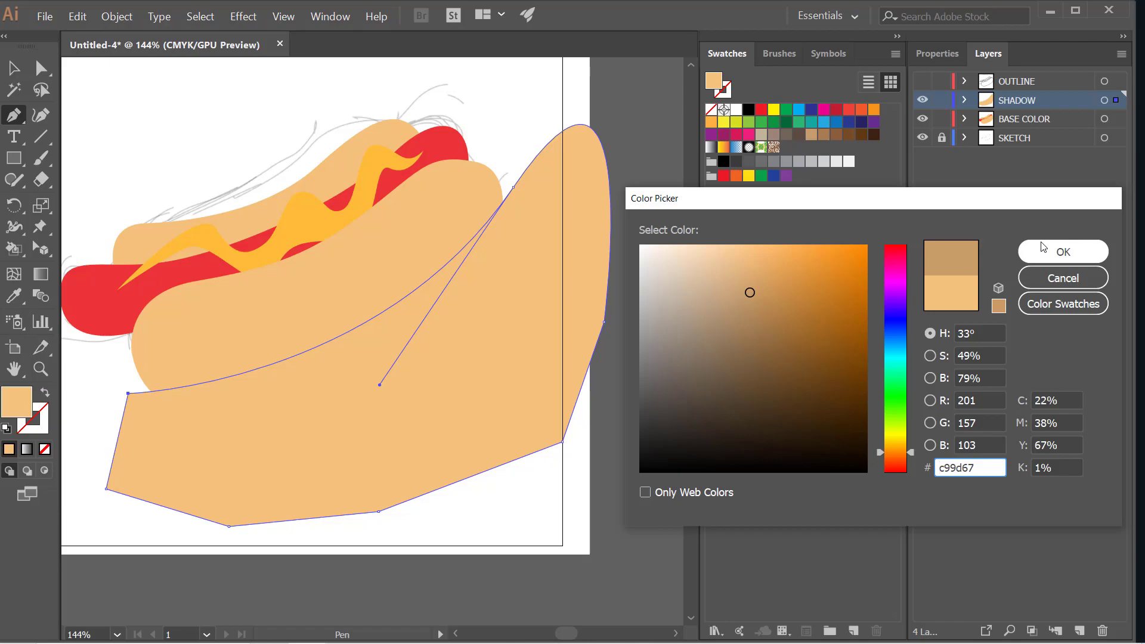
pyautogui.click(1063, 251)
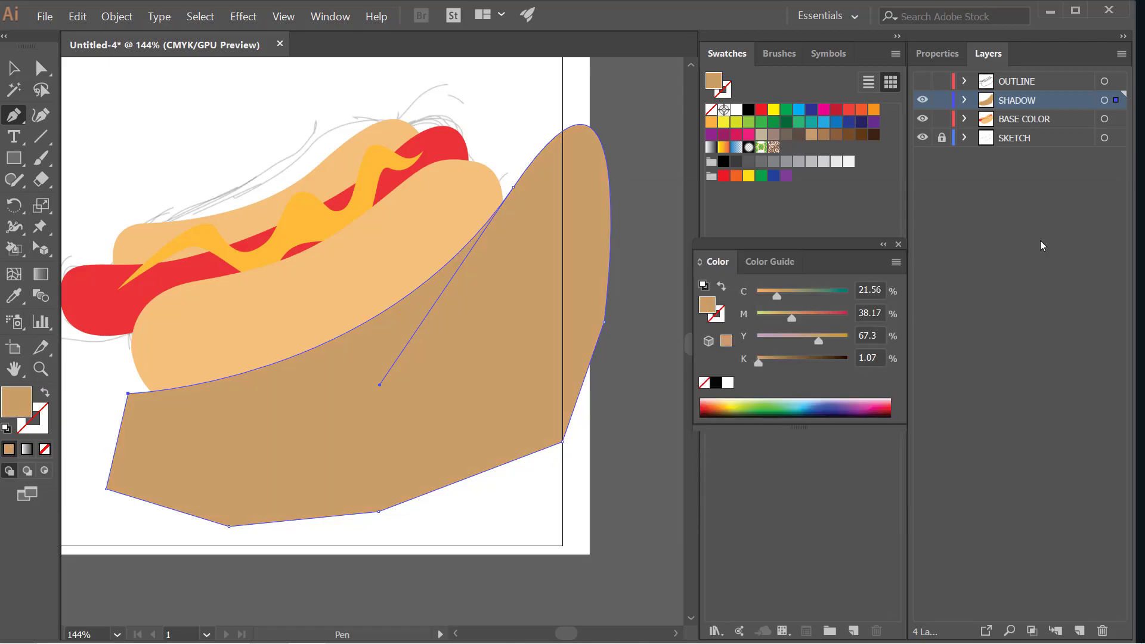
pyautogui.click(14, 68)
pyautogui.click(103, 82)
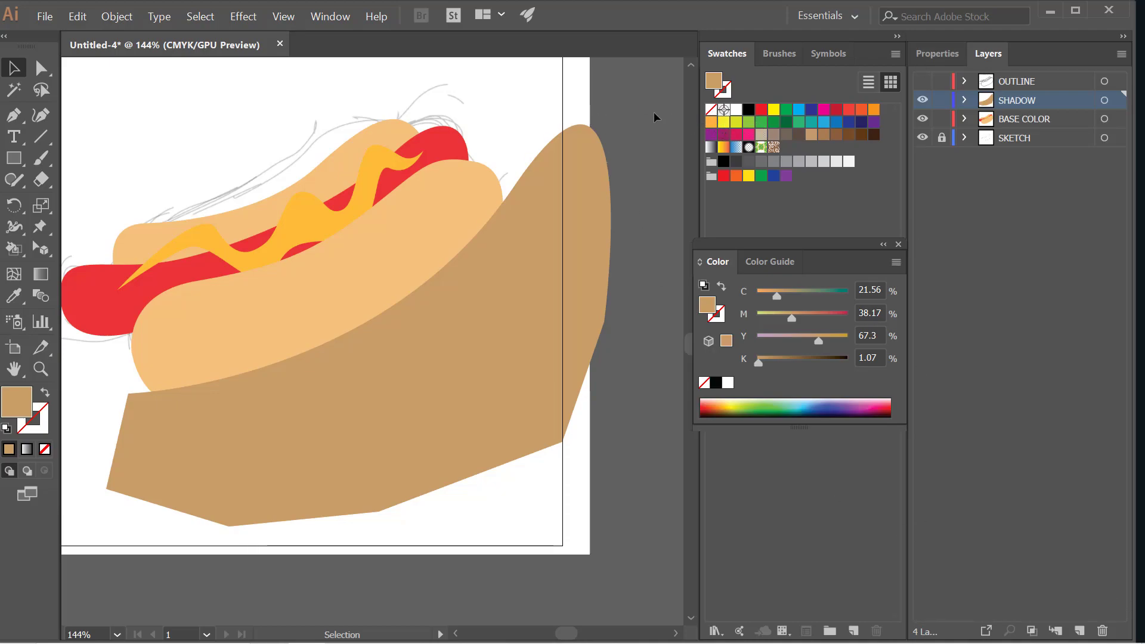
pyautogui.click(926, 56)
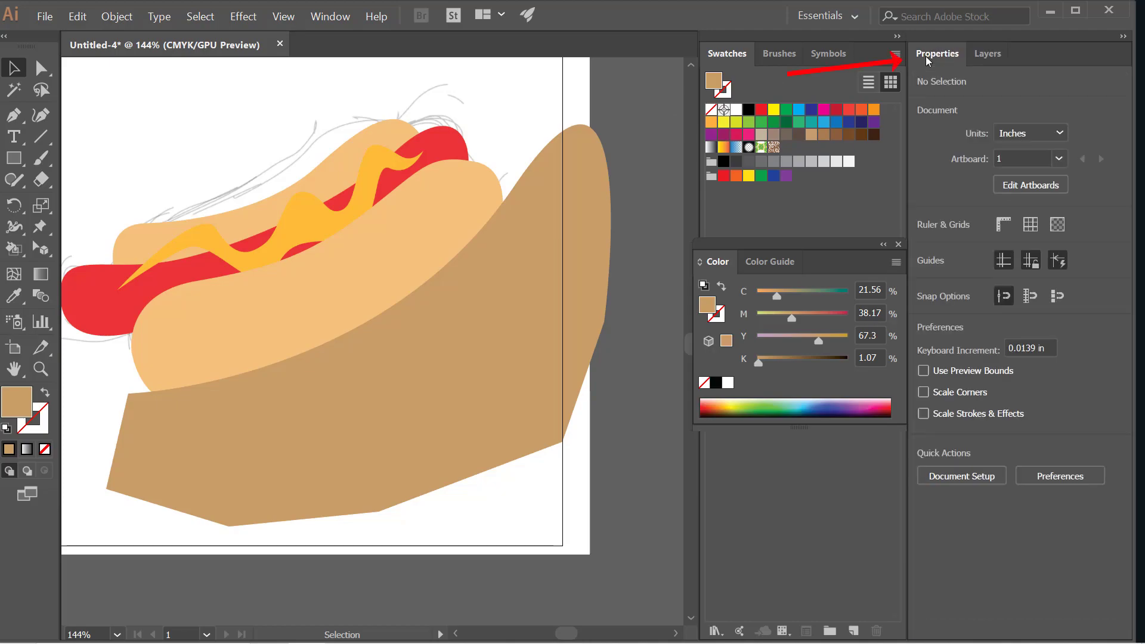
pyautogui.click(985, 54)
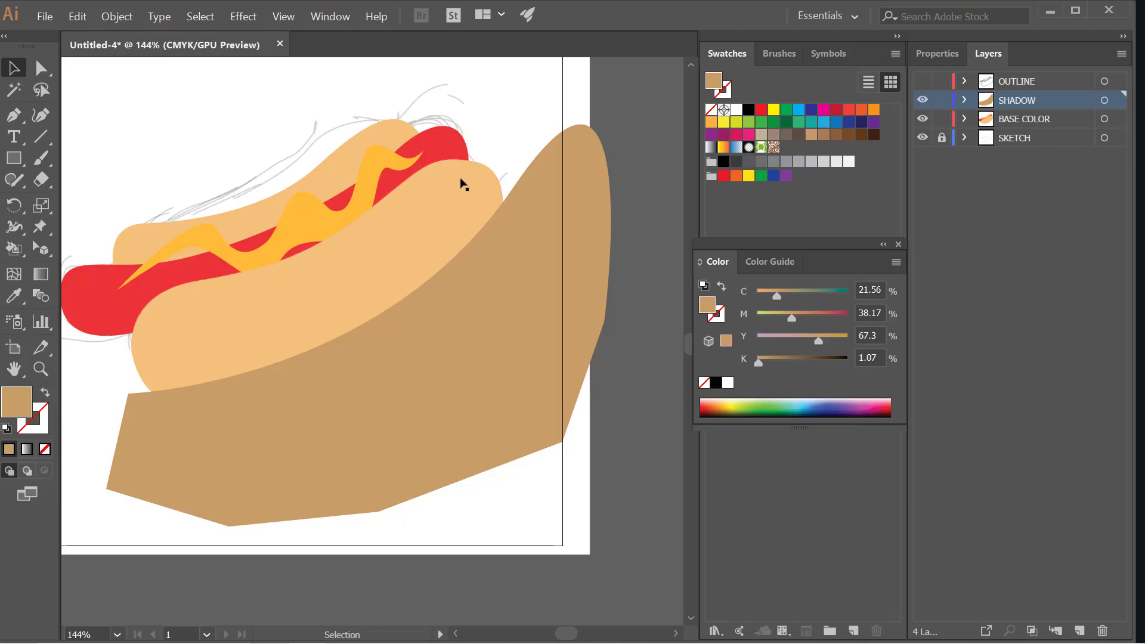
# - Copy the front bun shape from the BASE COLOR layer and paste the copy in place
pyautogui.click(455, 189)
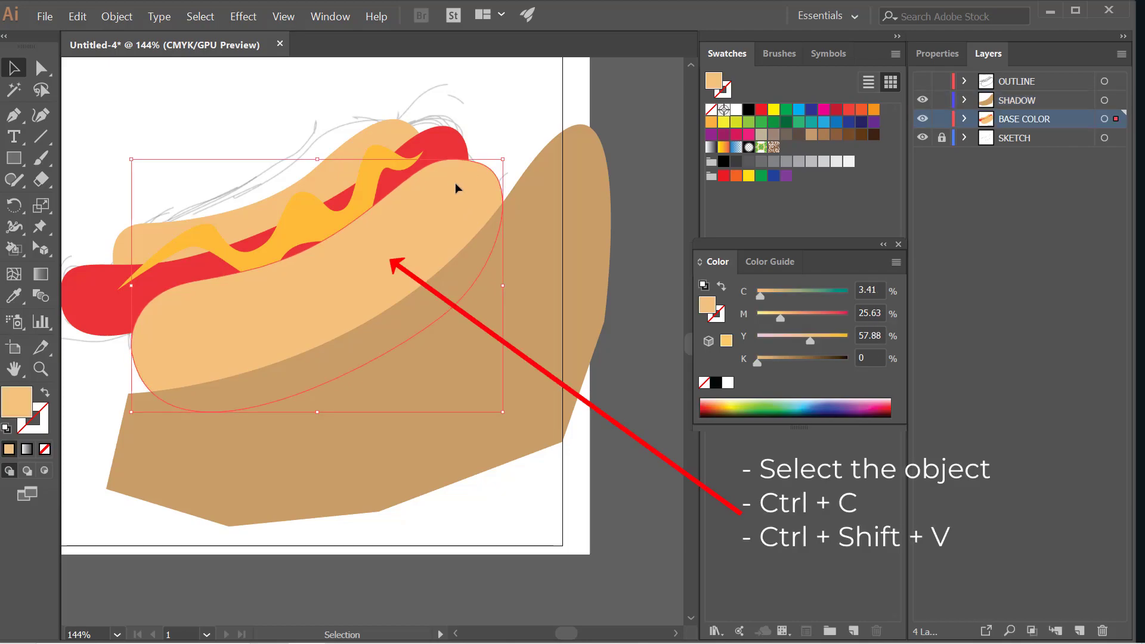
pyautogui.hotkey('ctrl', 'c')
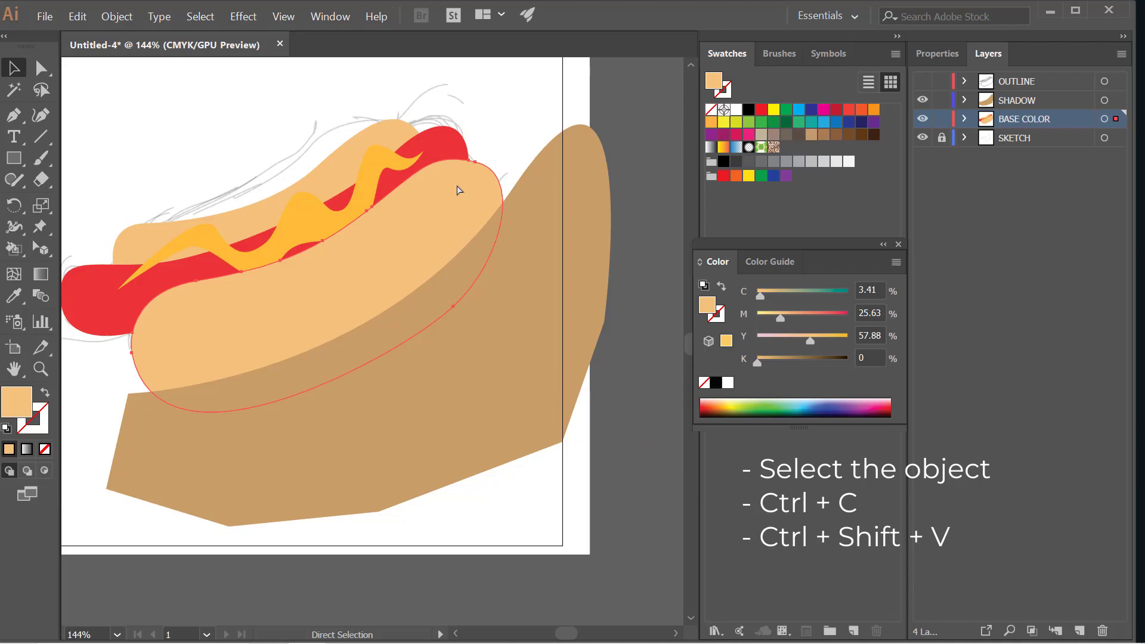
pyautogui.hotkey('ctrl', 'shift', 'v')
pyautogui.press('ctrl')
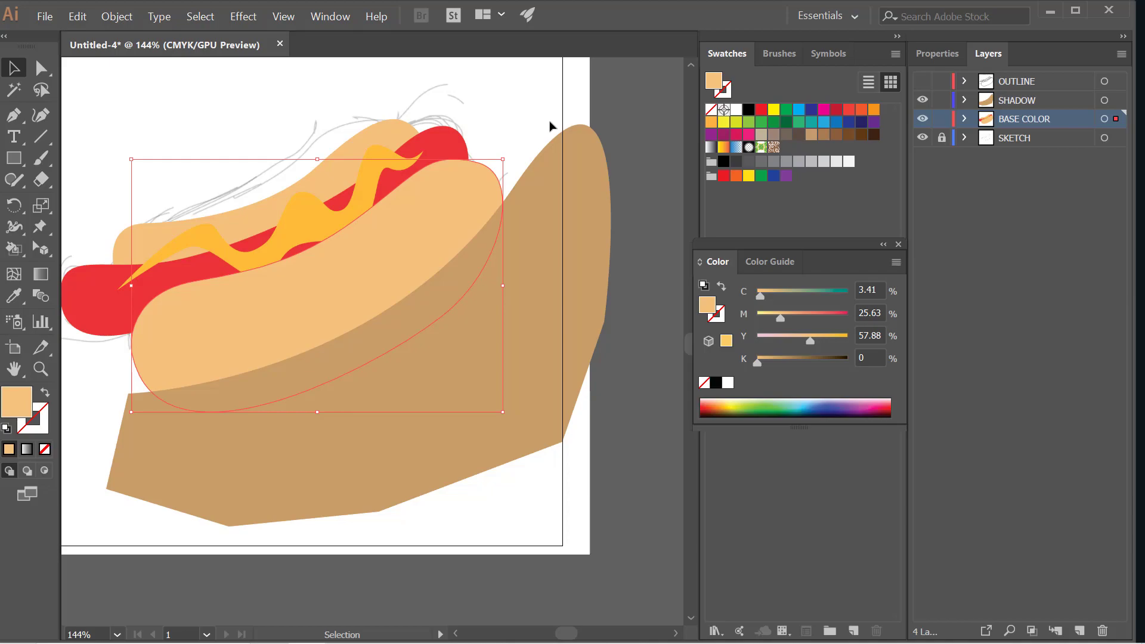
pyautogui.press('a')
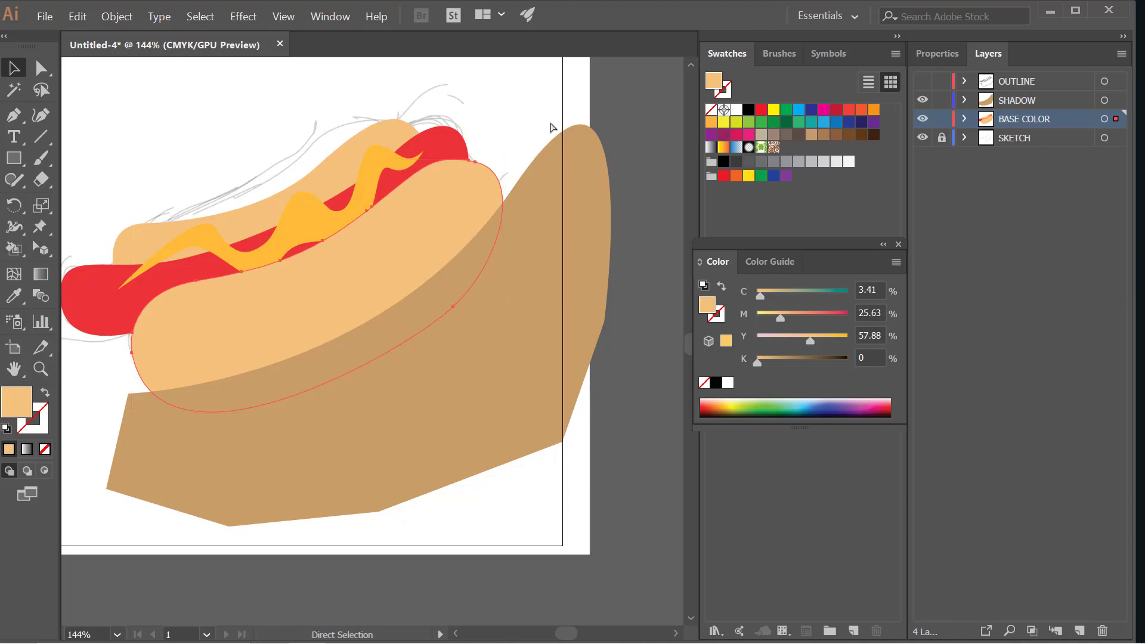
pyautogui.hotkey('ctrl', 'v')
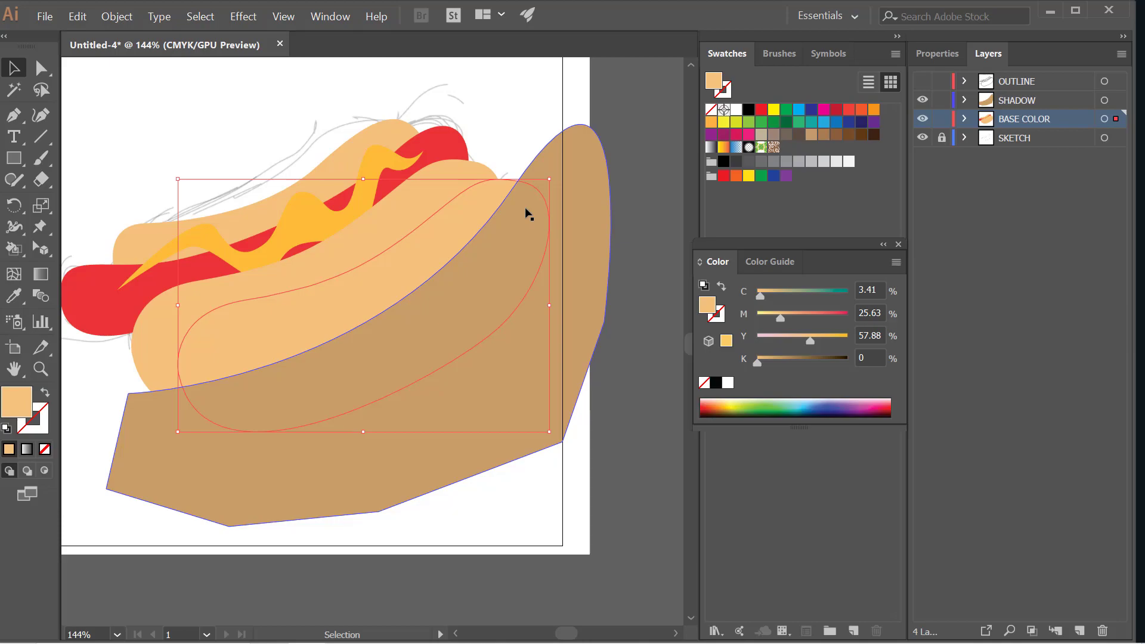
pyautogui.press('Delete')
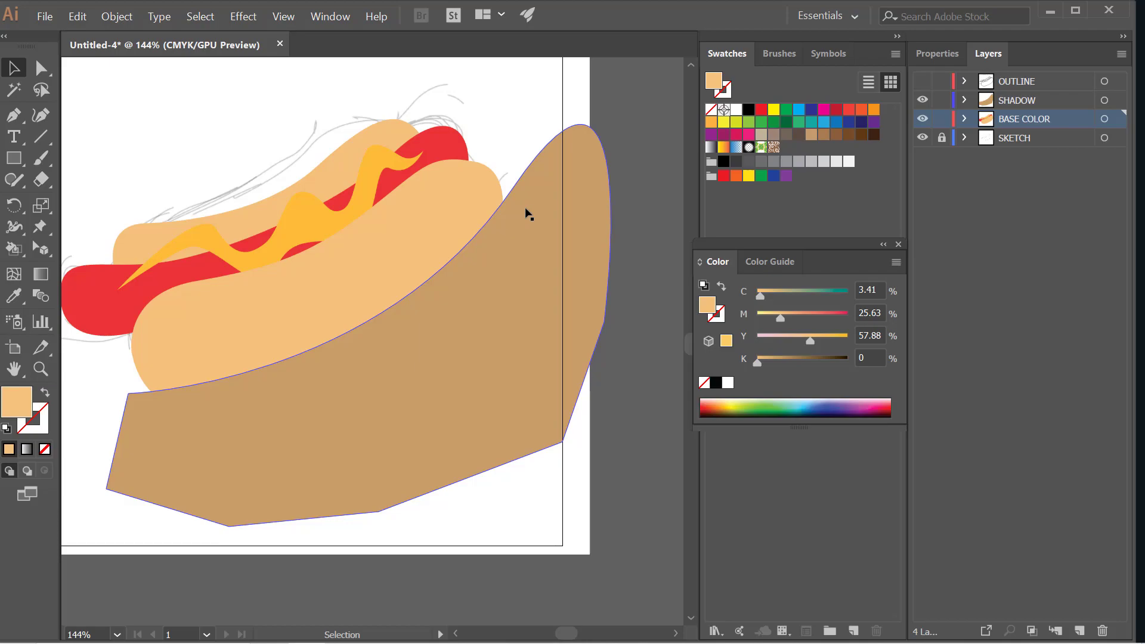
pyautogui.click(473, 184)
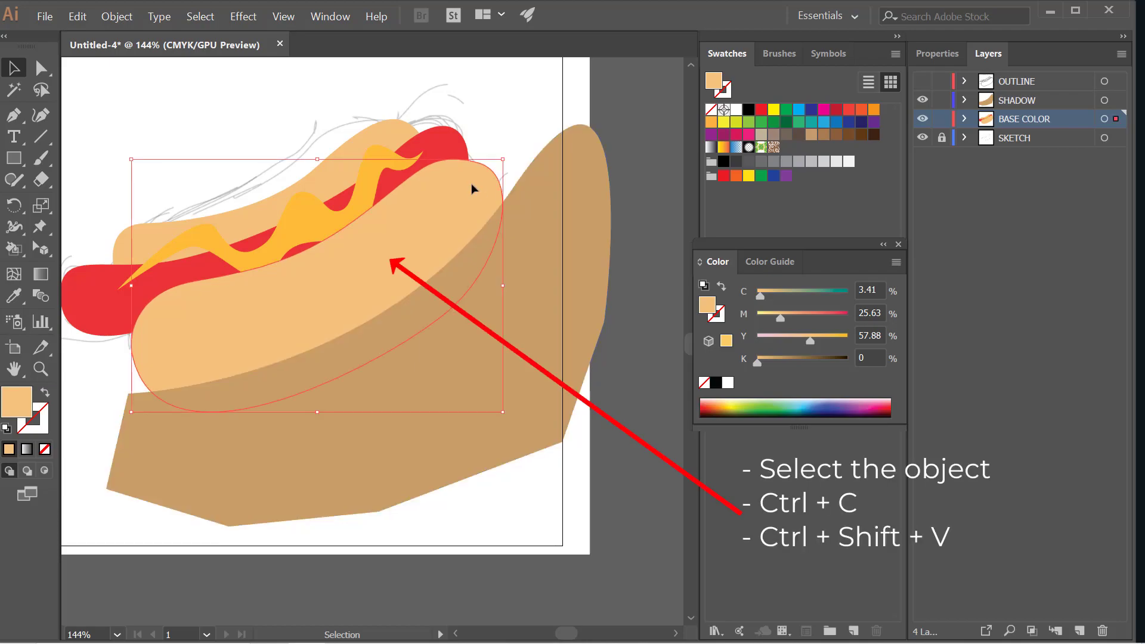
pyautogui.moveTo(466, 198); pyautogui.dragTo(522, 166)
pyautogui.hotkey('ctrl', 'z')
# - Duplicate the front bun's base shape exactly in place and deselect the duplicate
pyautogui.hotkey('ctrl', 'c')
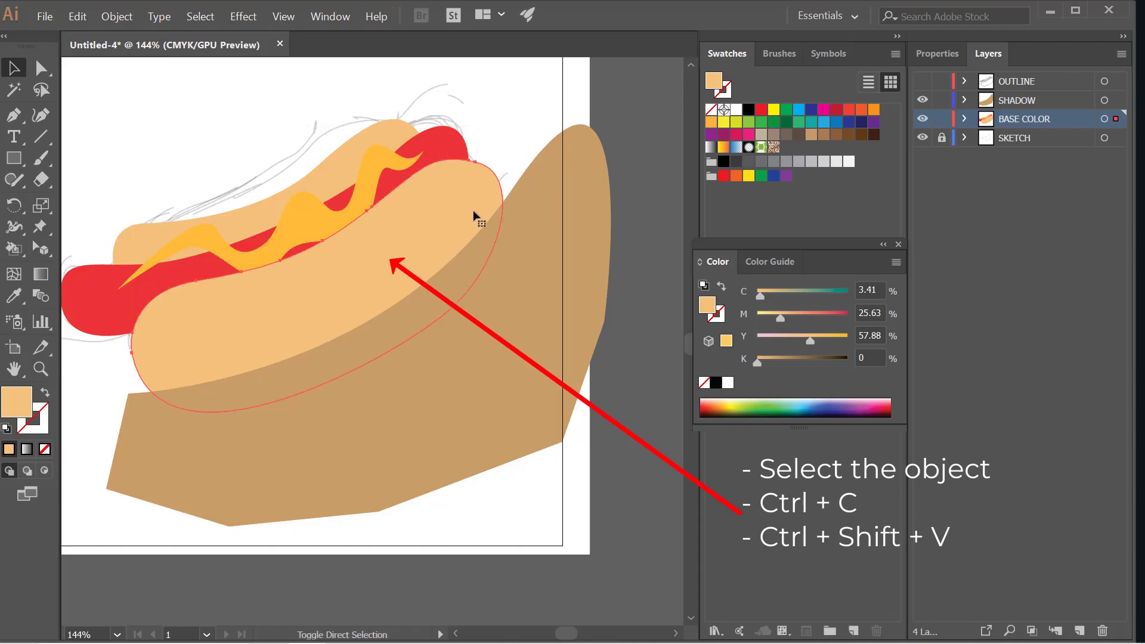
pyautogui.hotkey('ctrl', 'shift', 'v')
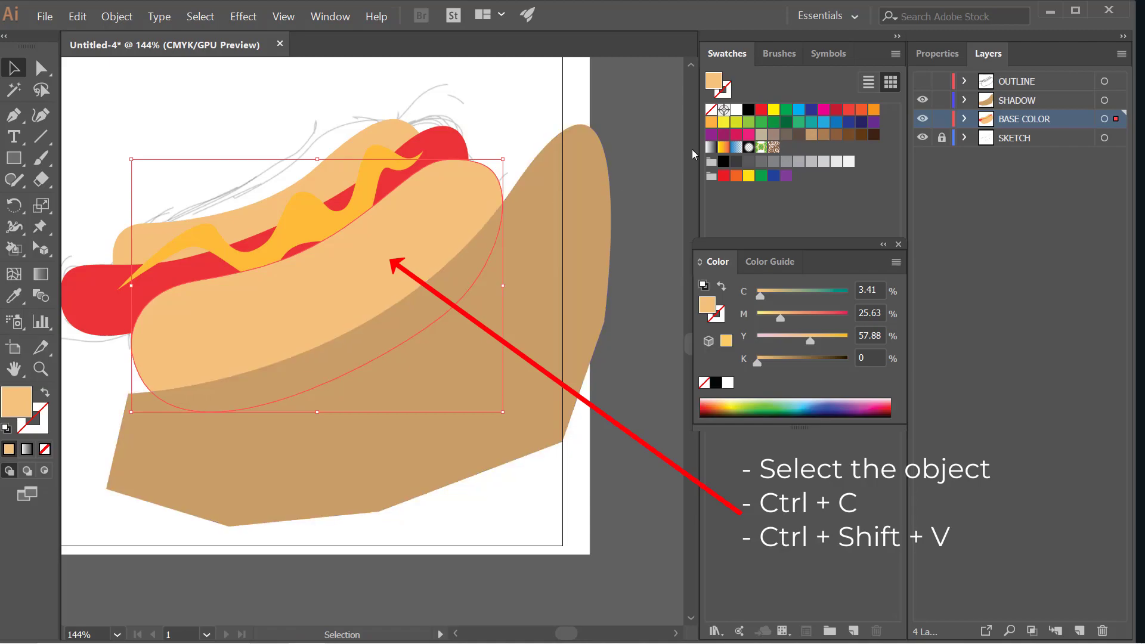
pyautogui.click(661, 142)
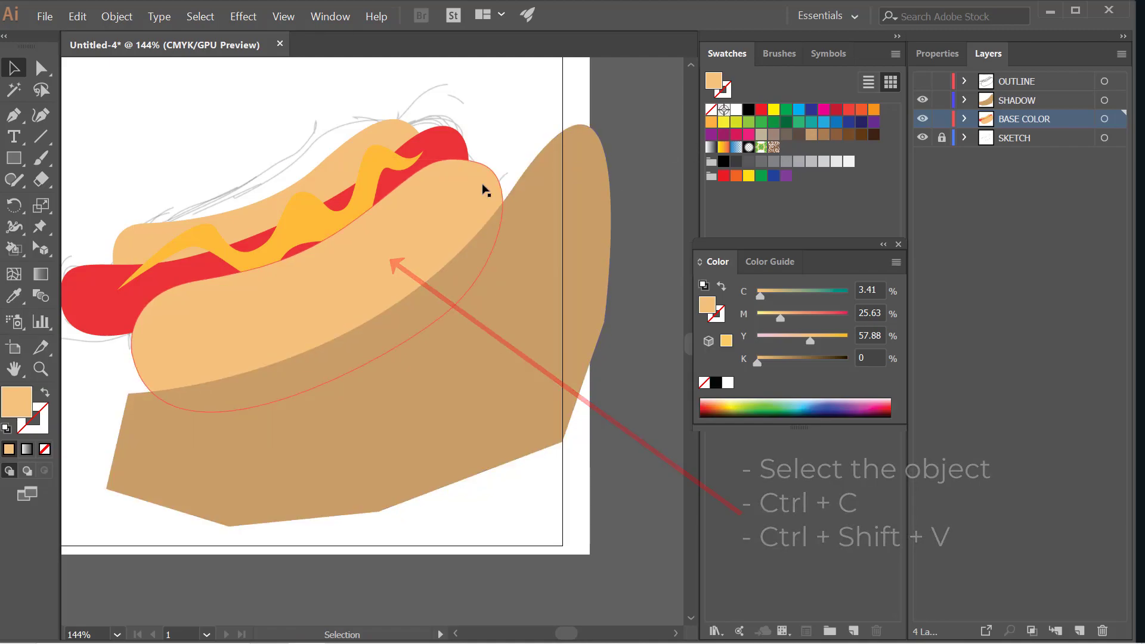
# - Intersect the duplicated bun shape with the tan shadow shape to trim the shadow to the bun, and deselect it
pyautogui.click(485, 189)
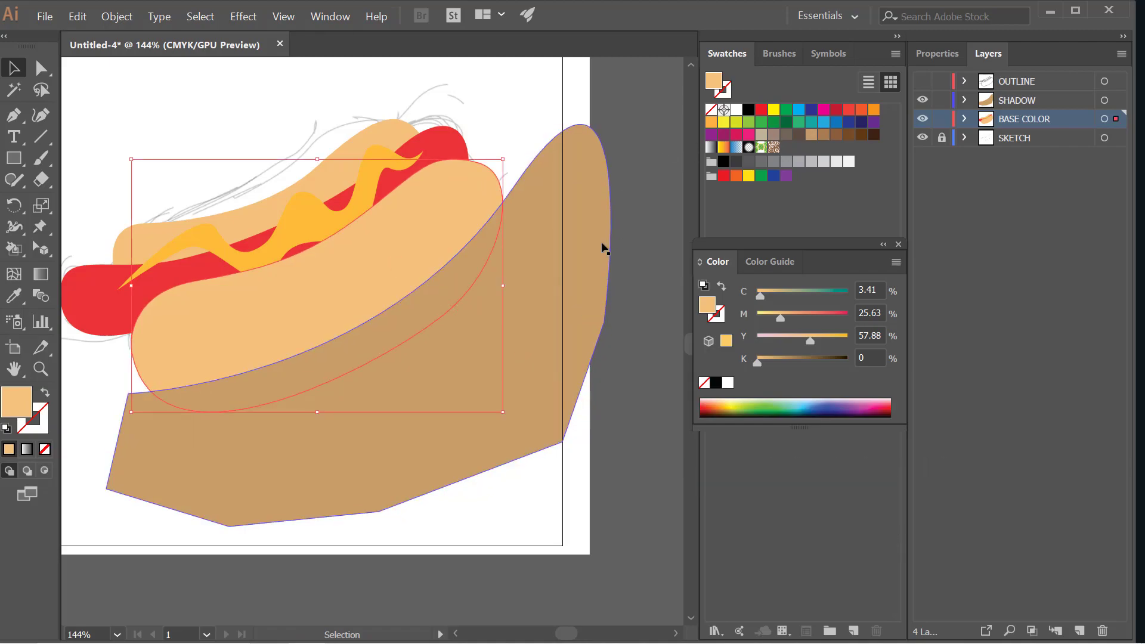
pyautogui.click(659, 192)
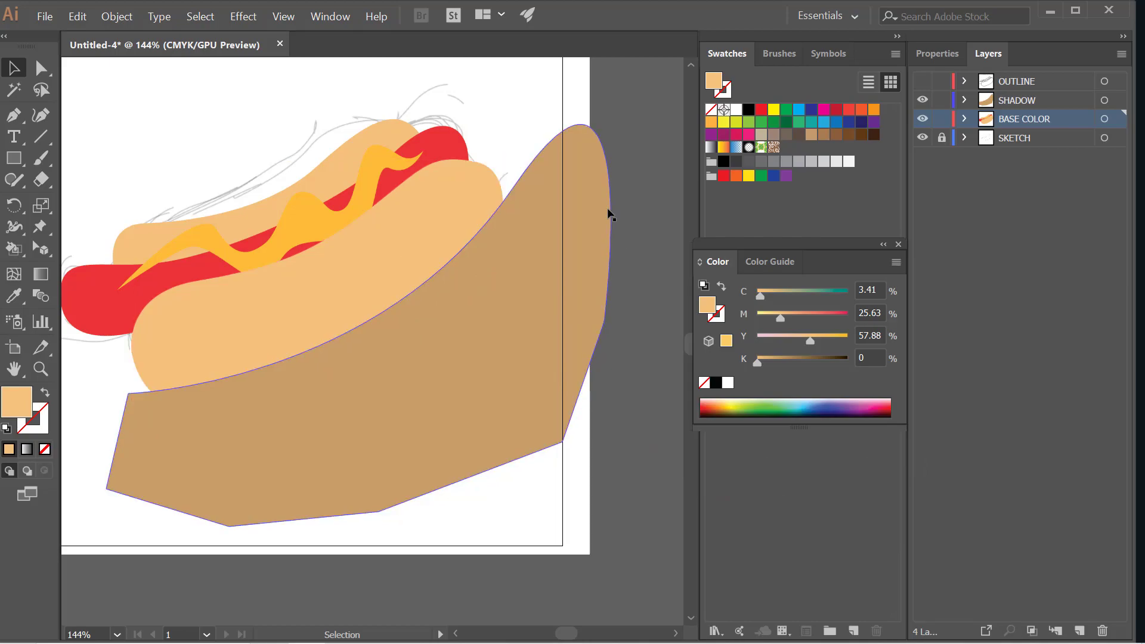
pyautogui.click(492, 190)
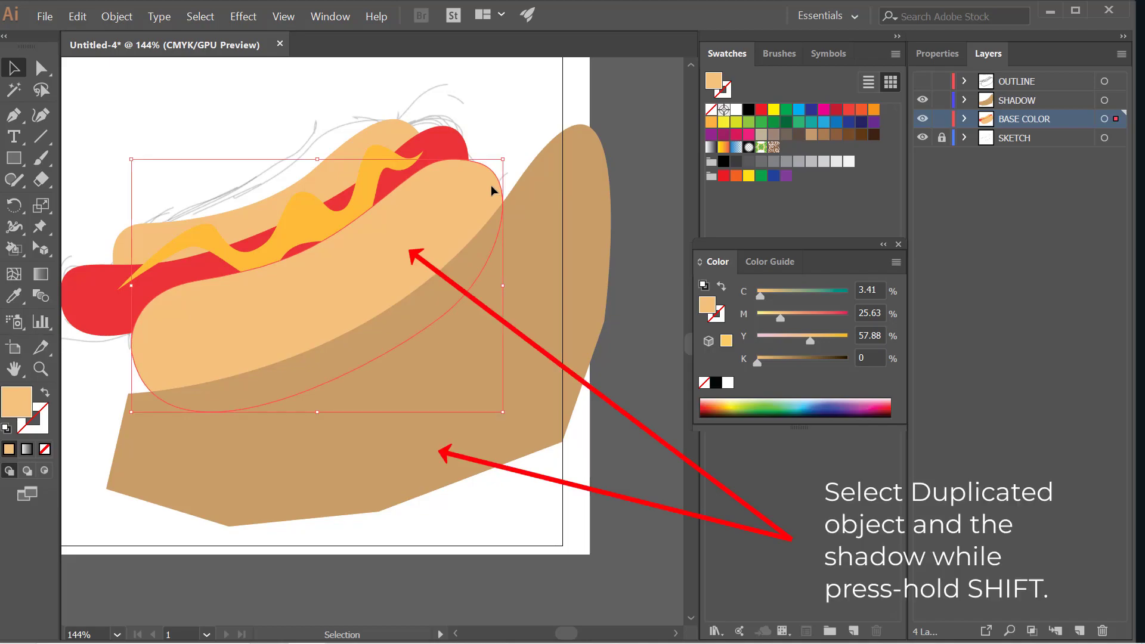
pyautogui.keyDown('shift'); pyautogui.click(553, 245); pyautogui.keyUp('shift')
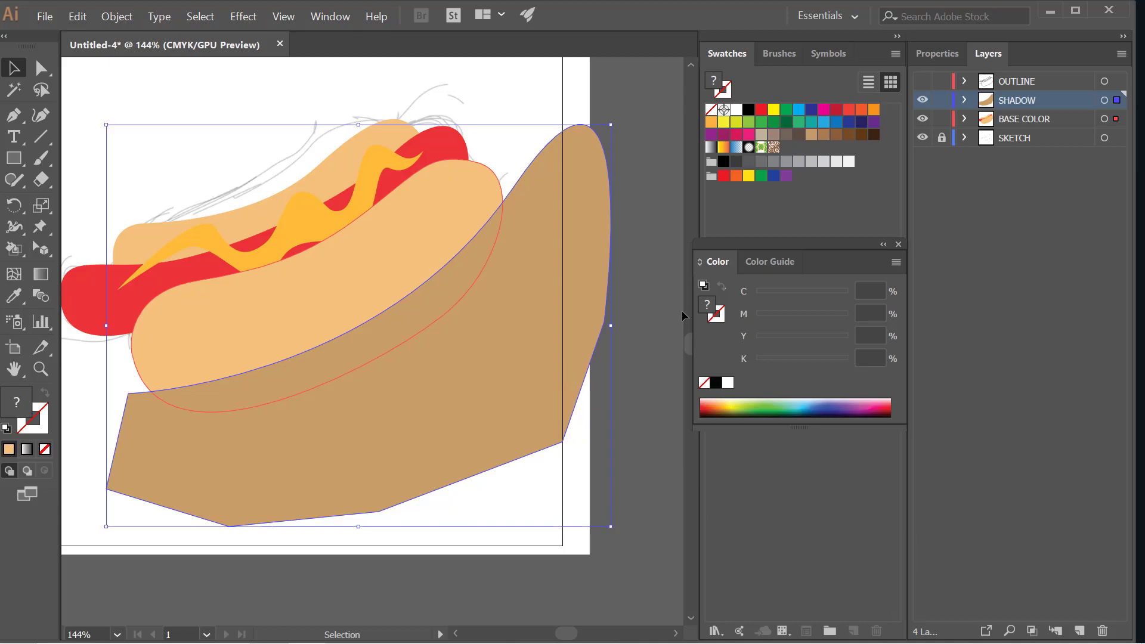
pyautogui.click(938, 55)
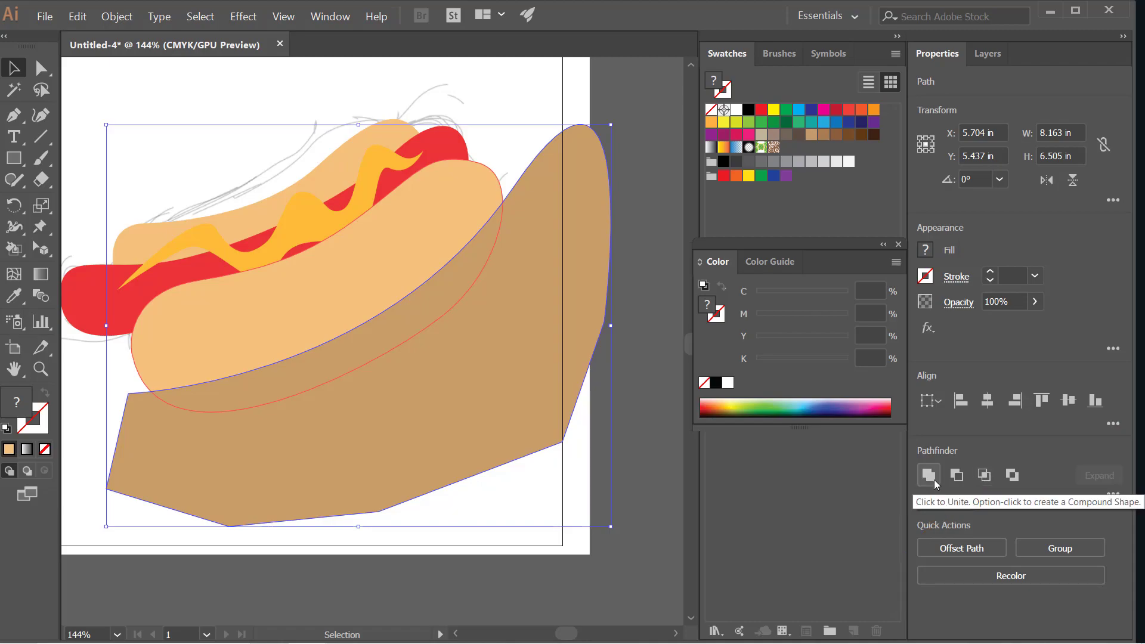
pyautogui.click(983, 474)
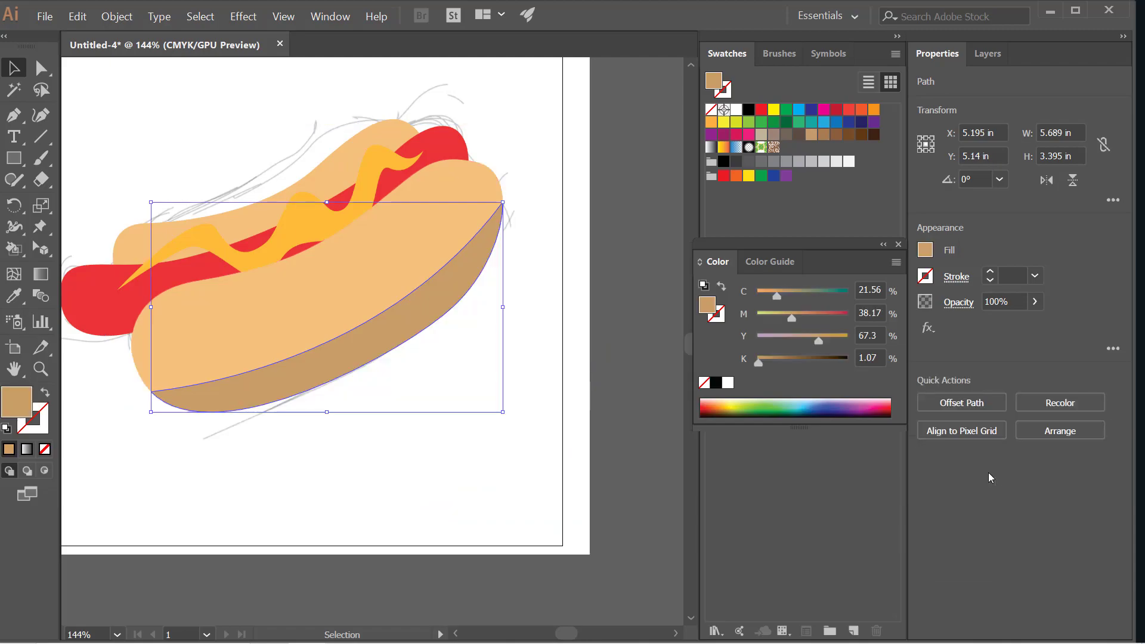
pyautogui.click(543, 332)
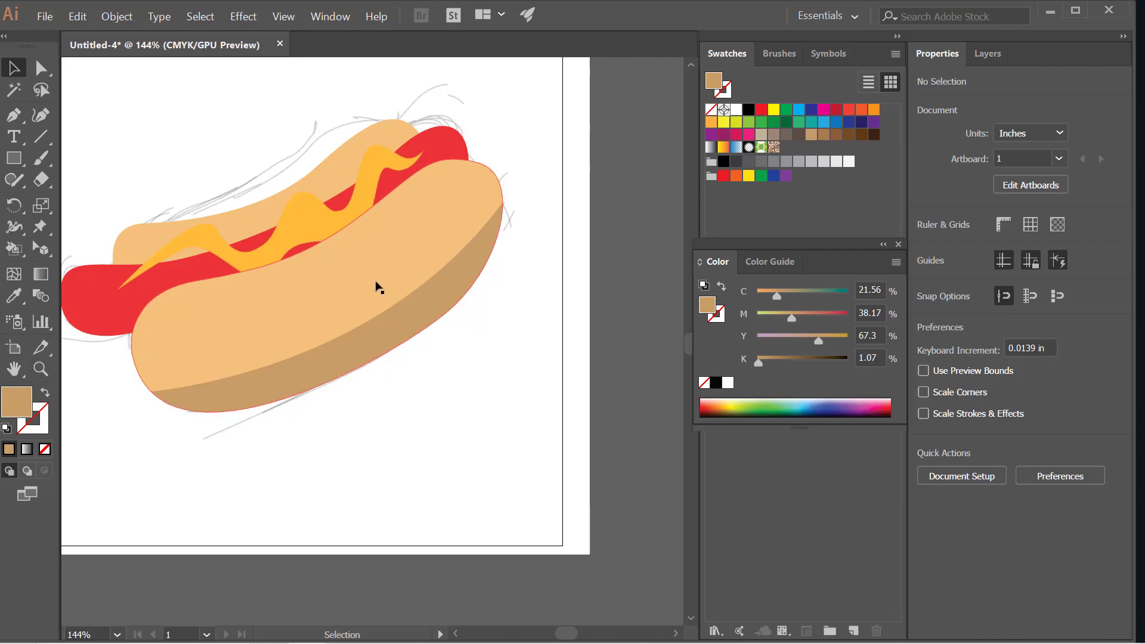
# - Show the OUTLINE layer again
pyautogui.click(988, 54)
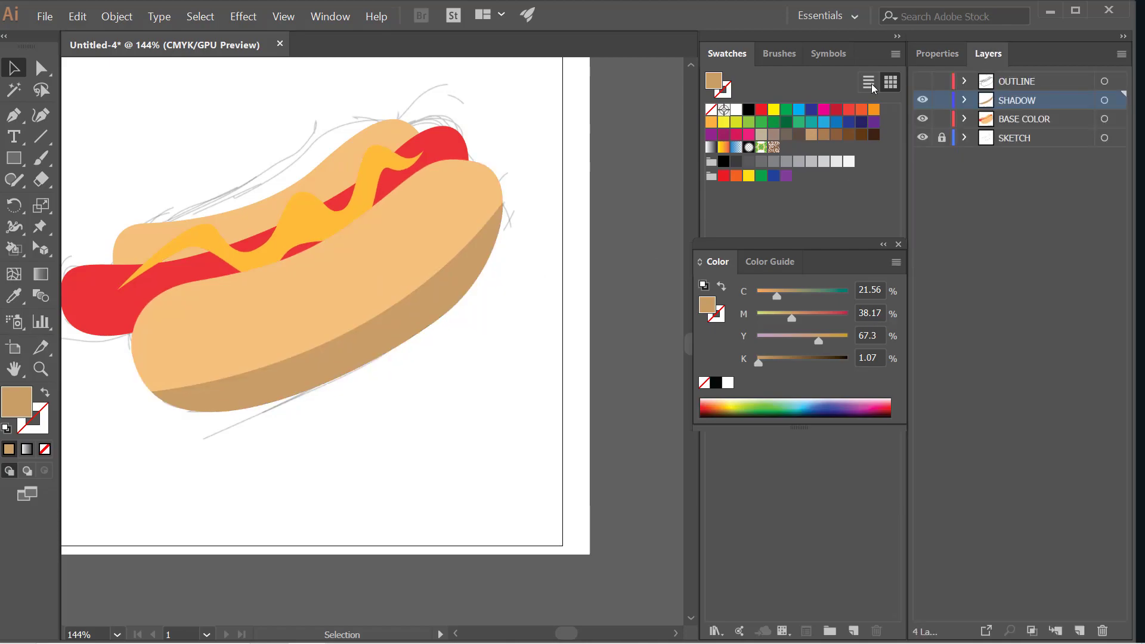
pyautogui.click(923, 82)
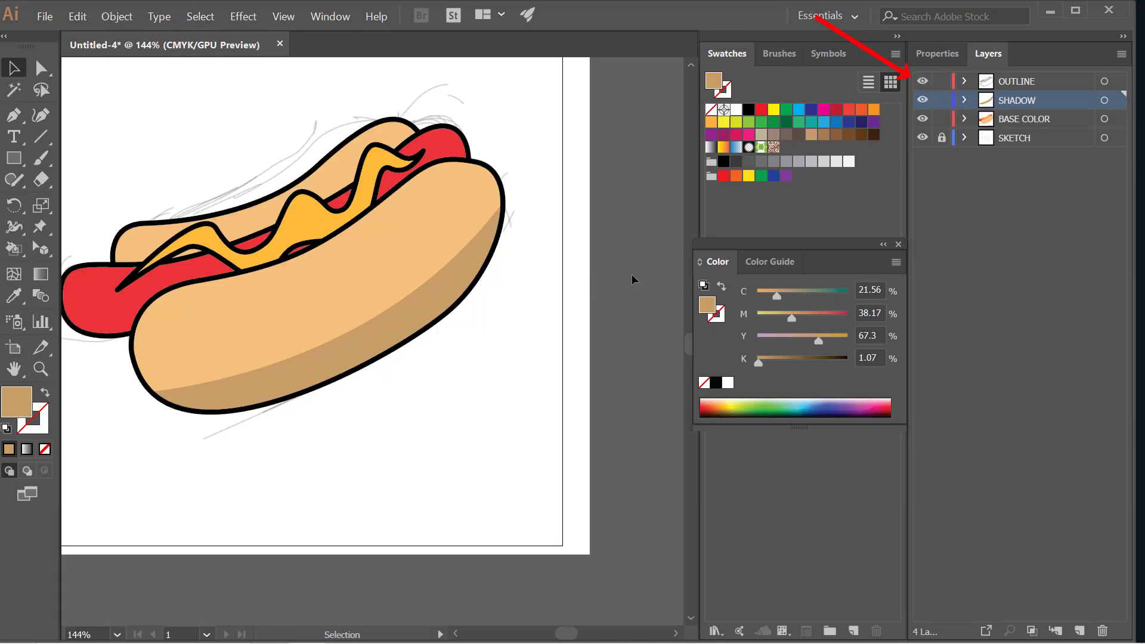
# - Draw a closed Pen shape on the SHADOW layer that curves across the sausage's lower left end and extends past its edges, and deselect it
pyautogui.scroll(-1, 626, 279)
pyautogui.scroll(2, 413, 287)
pyautogui.scroll(-2, 417, 305)
pyautogui.scroll(2, 315, 278)
pyautogui.scroll(-2, 340, 319)
pyautogui.scroll(2, 493, 316)
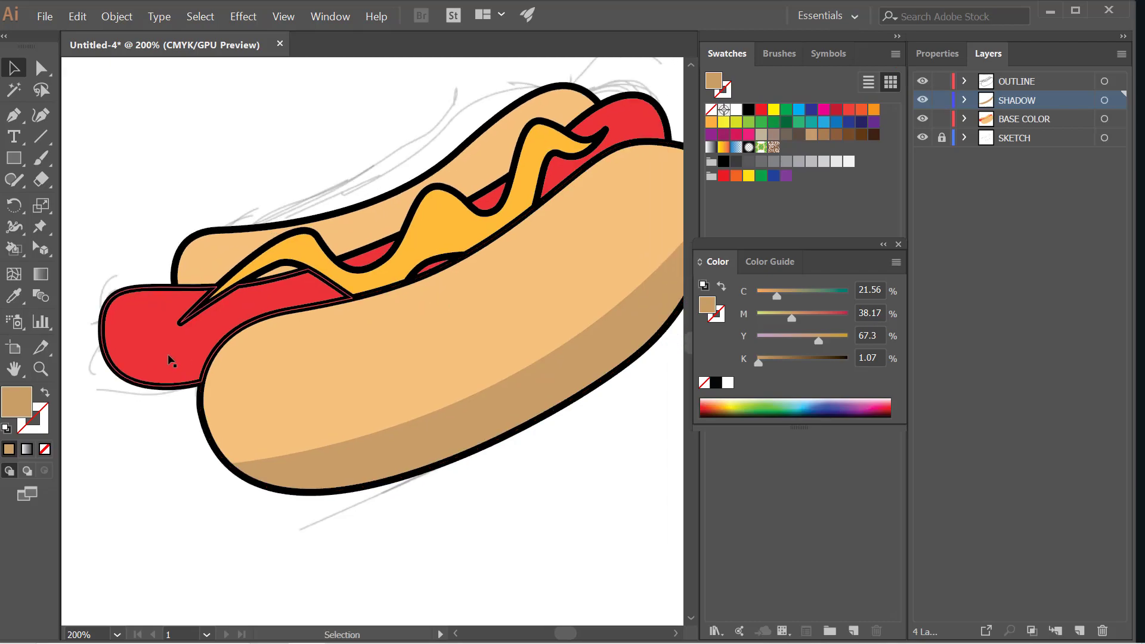
pyautogui.scroll(-2, 255, 358)
pyautogui.scroll(2, 256, 357)
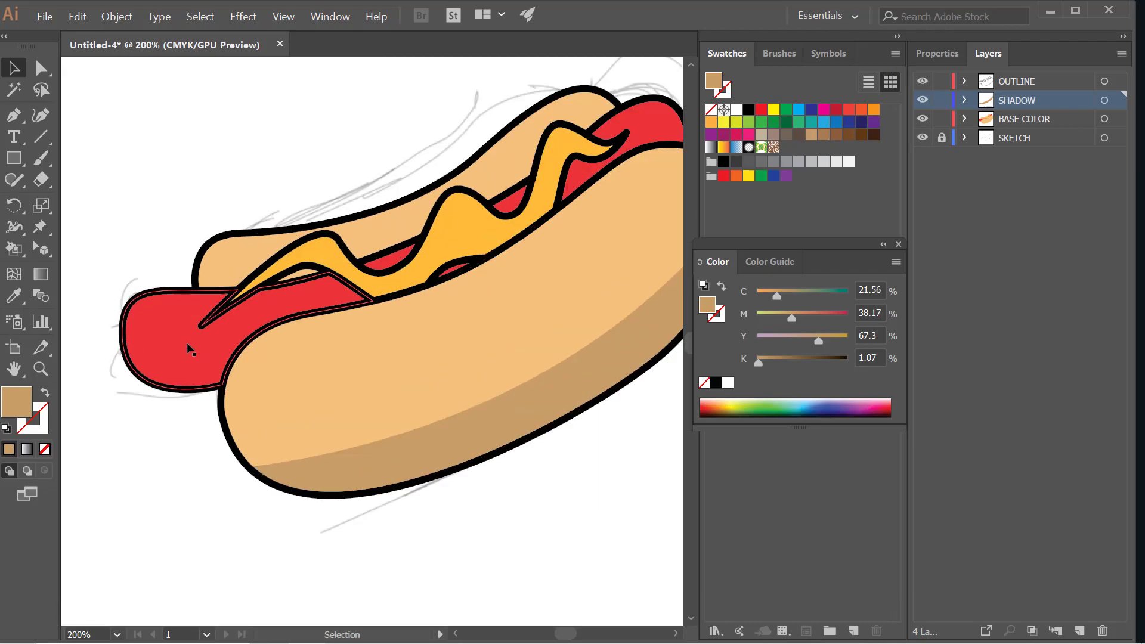
pyautogui.click(16, 122)
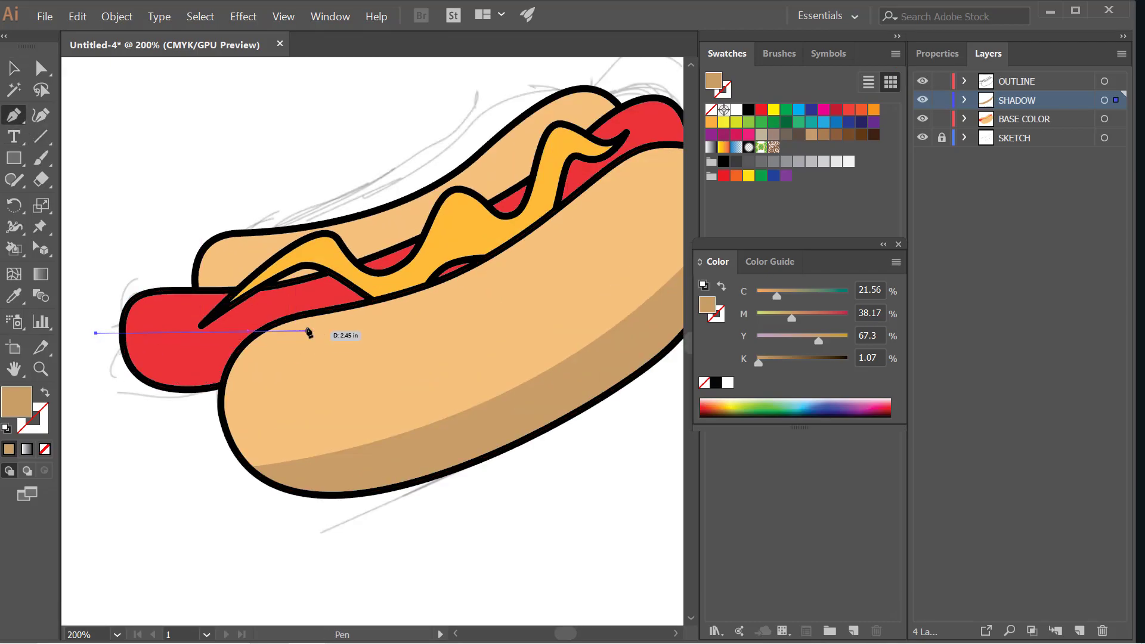
pyautogui.moveTo(308, 331); pyautogui.dragTo(467, 292)
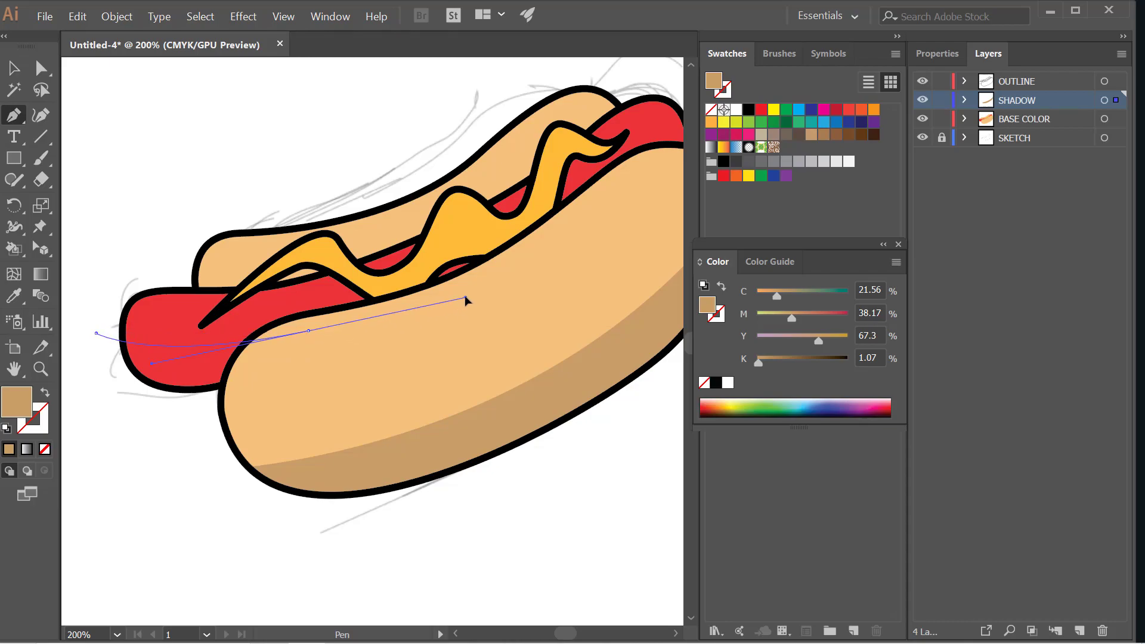
pyautogui.scroll(-2, 396, 327)
pyautogui.scroll(2, 331, 362)
pyautogui.click(332, 360)
pyautogui.click(197, 449)
pyautogui.click(126, 411)
pyautogui.click(127, 327)
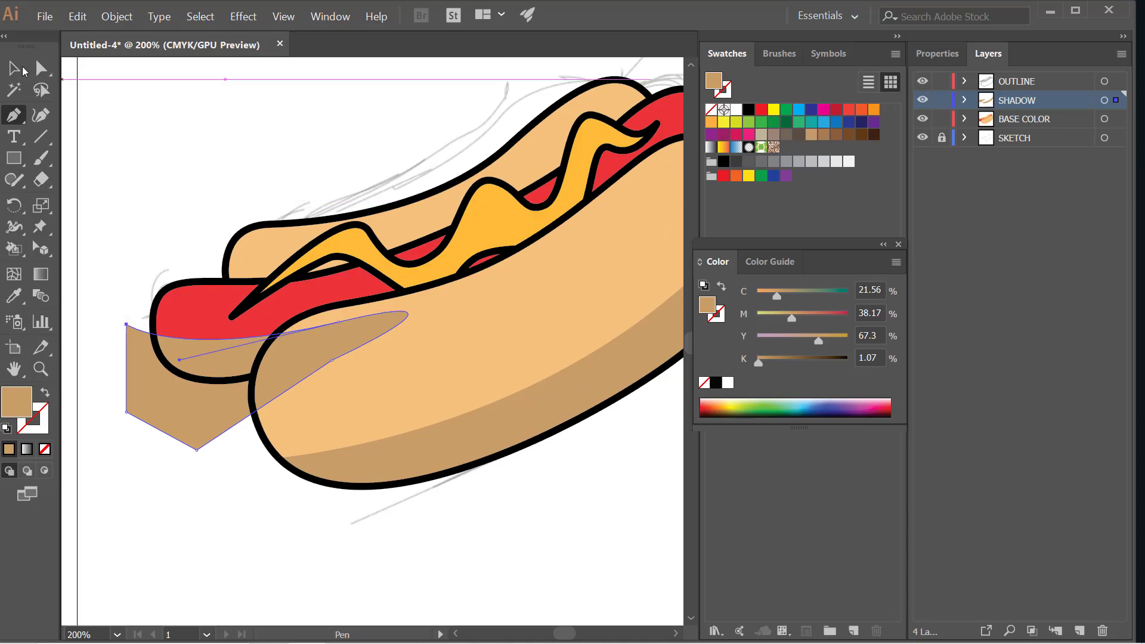
pyautogui.press('v')
pyautogui.click(141, 109)
# - Match the sausage shadow shape's fill to the sausage's red with the Eyedropper, and deselect it
pyautogui.scroll(1, 203, 374)
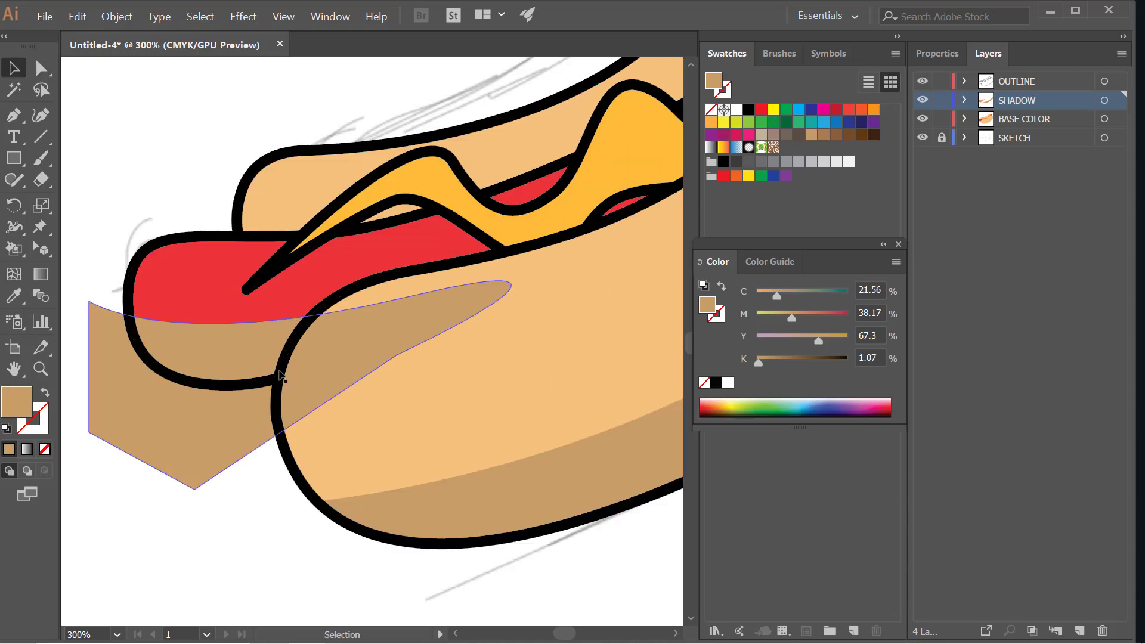
pyautogui.click(190, 427)
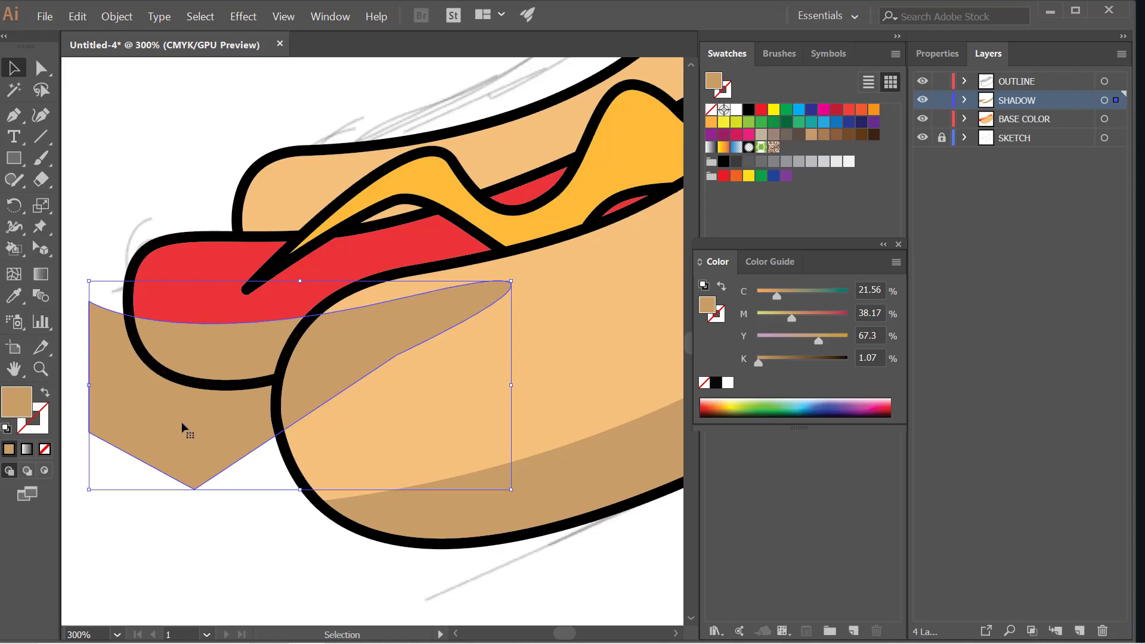
pyautogui.click(12, 299)
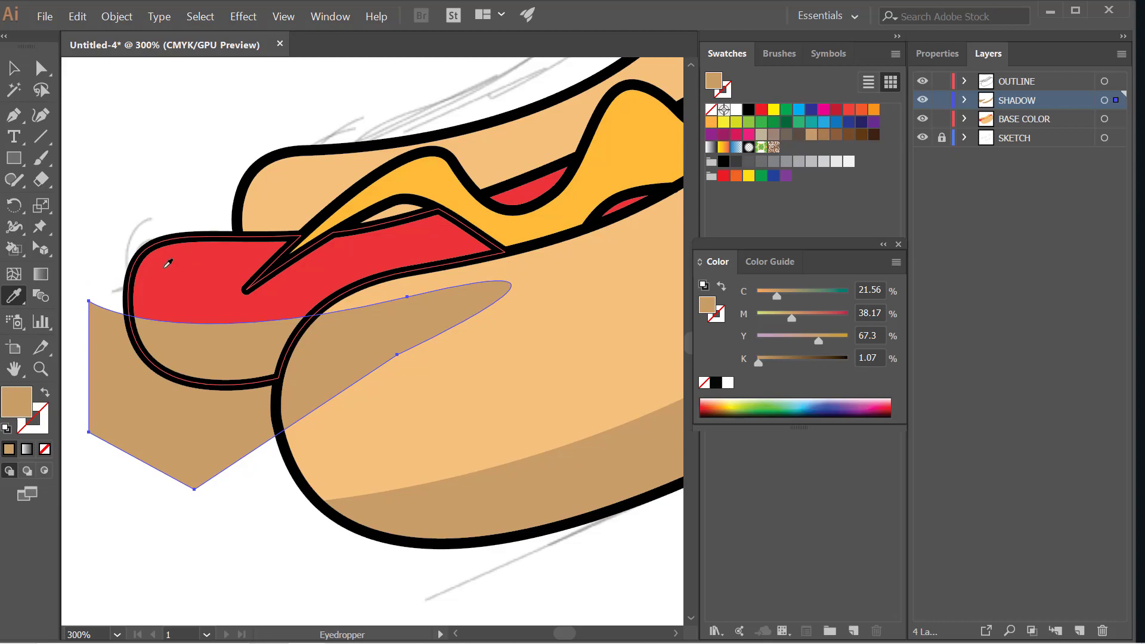
pyautogui.click(167, 263)
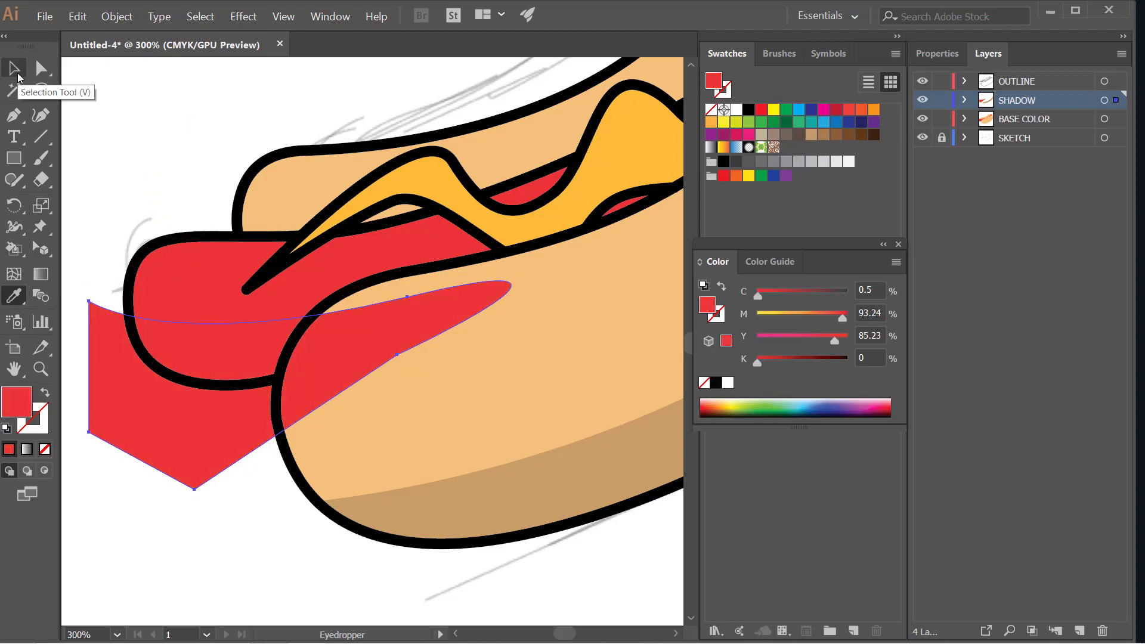
pyautogui.click(18, 77)
pyautogui.click(176, 134)
# - Set the sausage shadow shape's fill to darker red, hex af2e2e, and deselect it
pyautogui.click(172, 425)
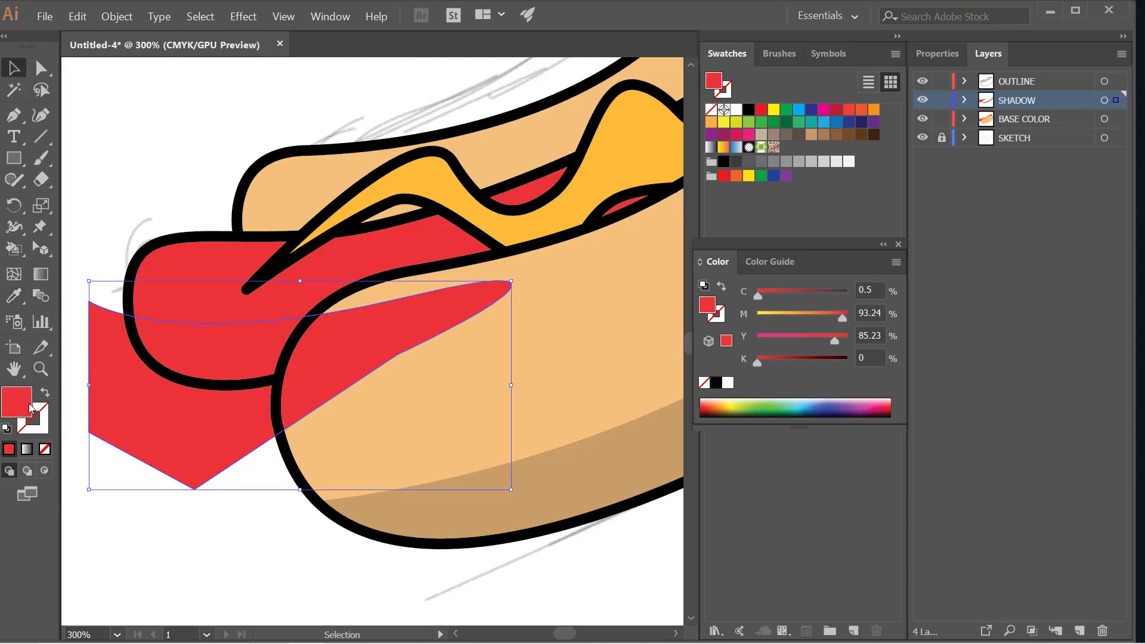
pyautogui.doubleClick(30, 408)
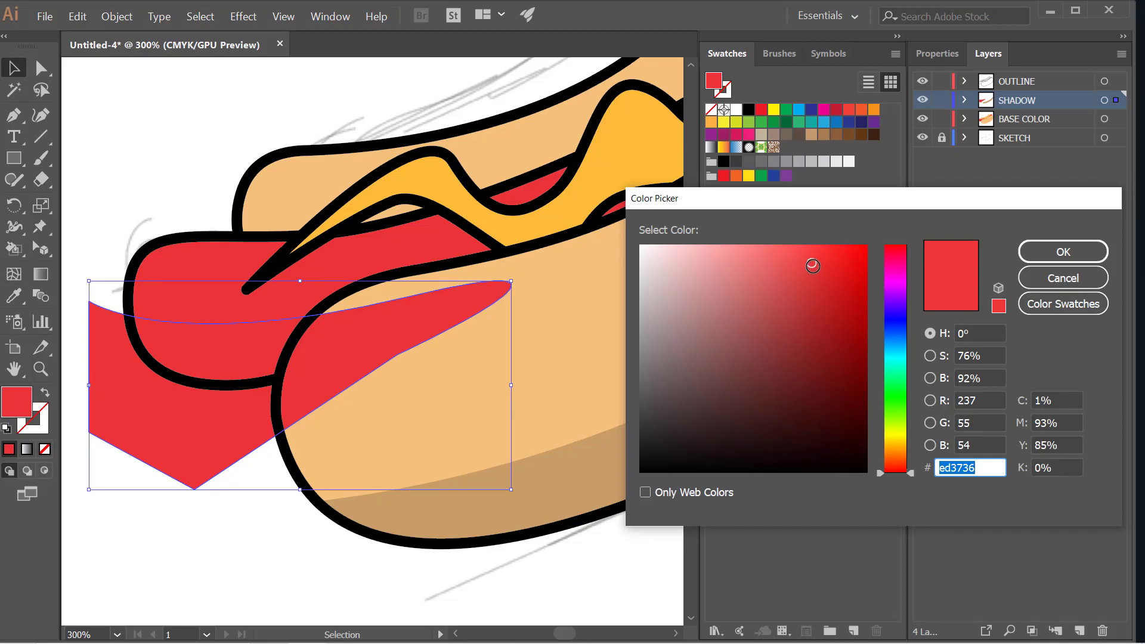
pyautogui.moveTo(813, 265); pyautogui.dragTo(807, 315)
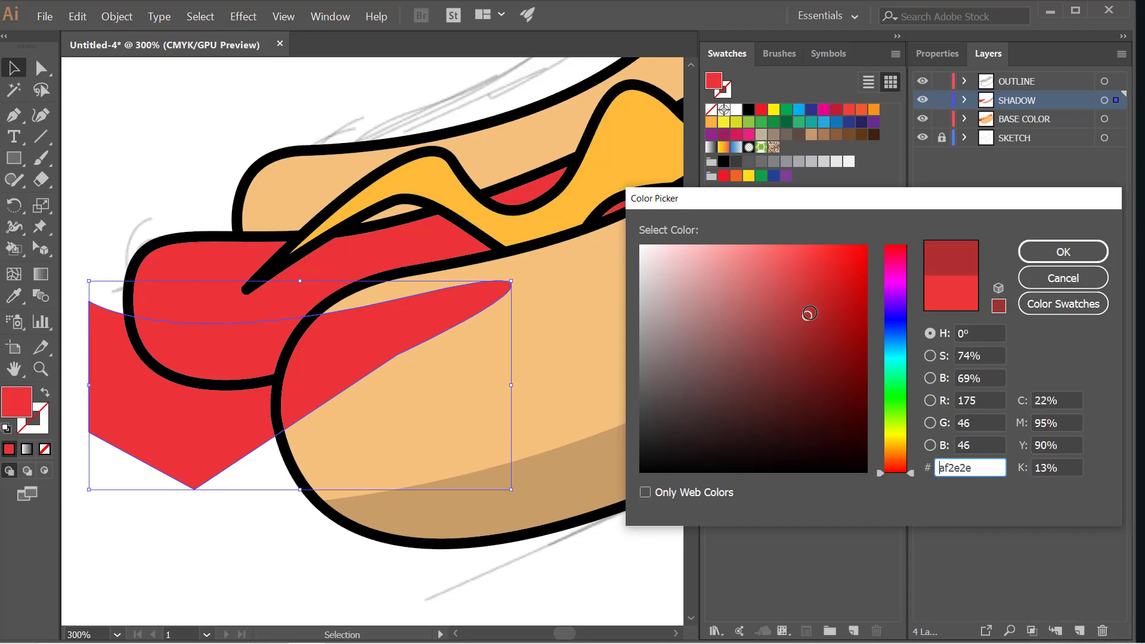
pyautogui.click(1064, 252)
pyautogui.scroll(-1, 426, 460)
pyautogui.click(280, 220)
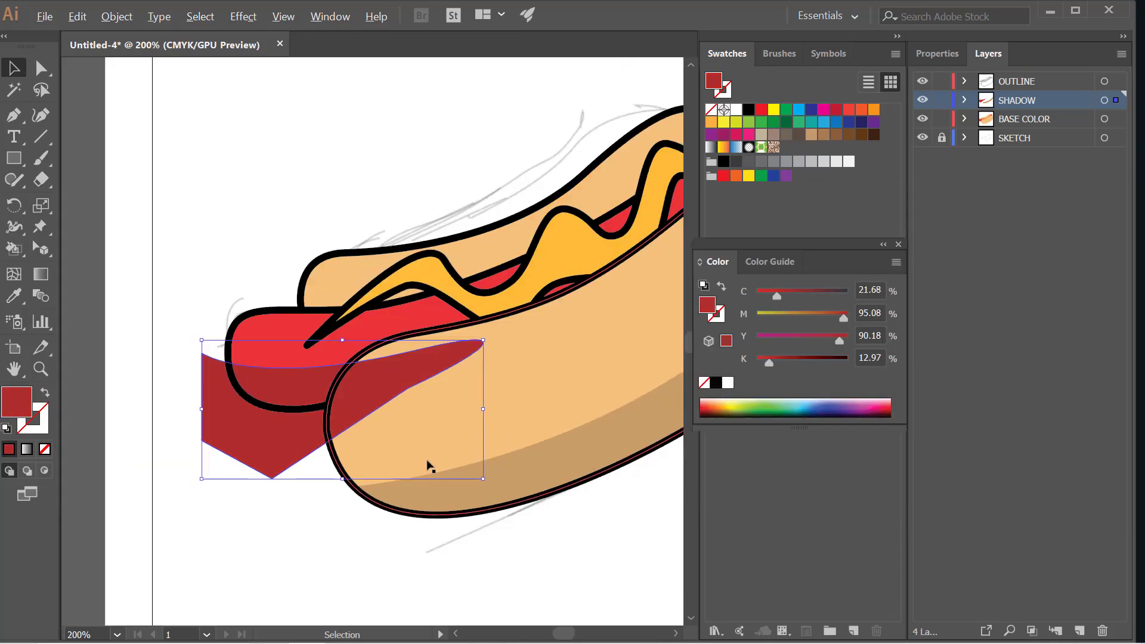
# - Copy the sausage's left part from the BASE COLOR layer and paste the copy in place
pyautogui.scroll(1, 280, 380)
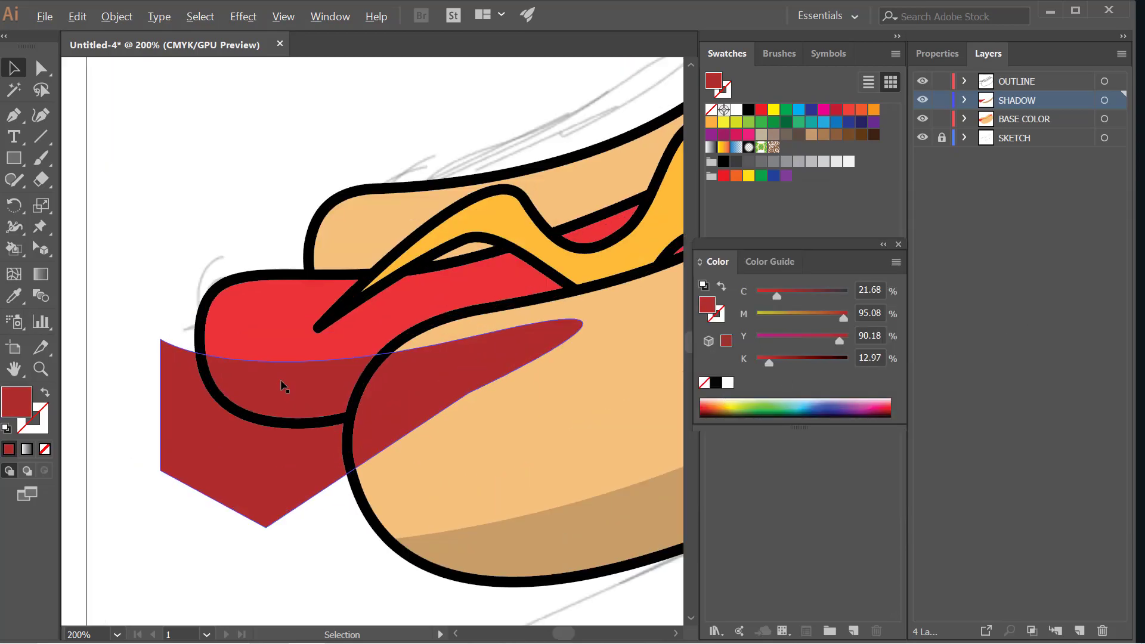
pyautogui.click(282, 336)
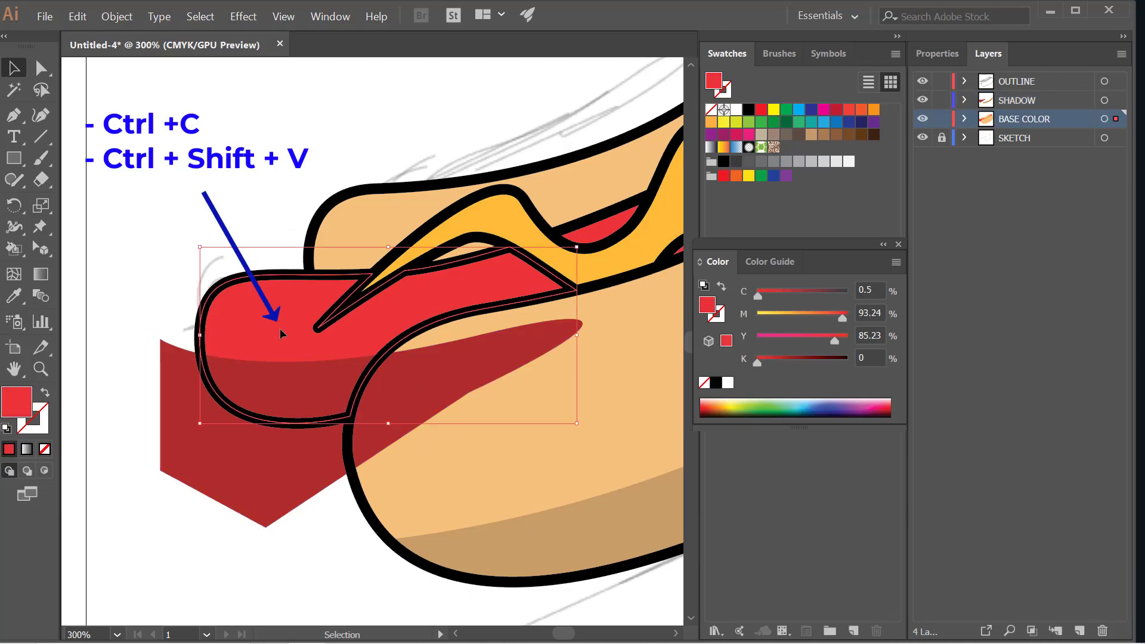
pyautogui.hotkey('ctrl', 'c')
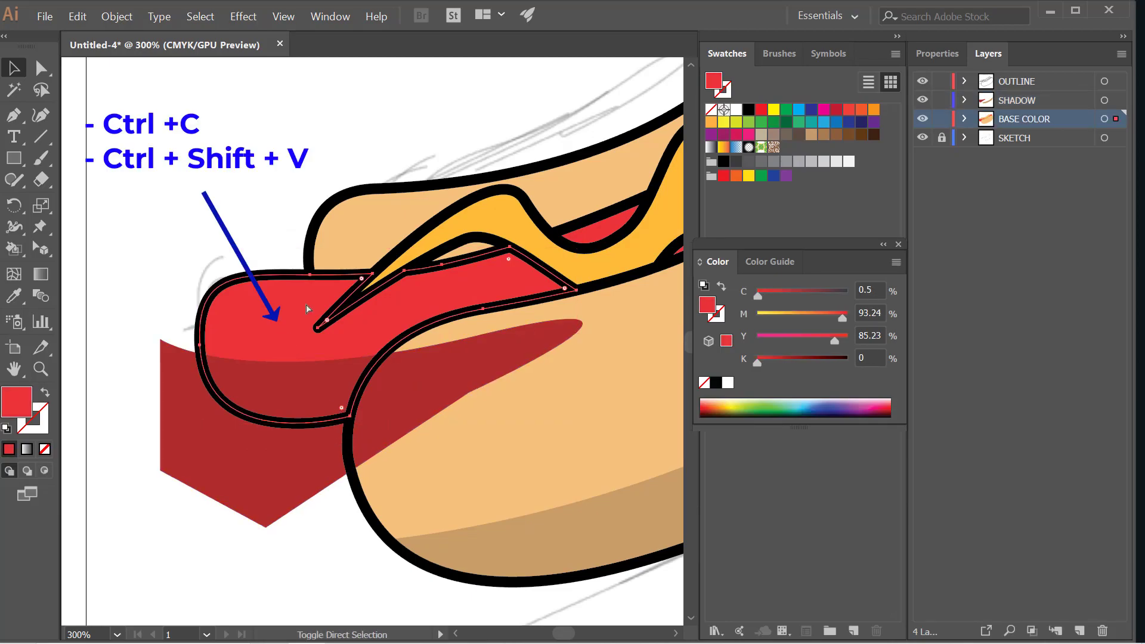
pyautogui.hotkey('ctrl', 'shift', 'v')
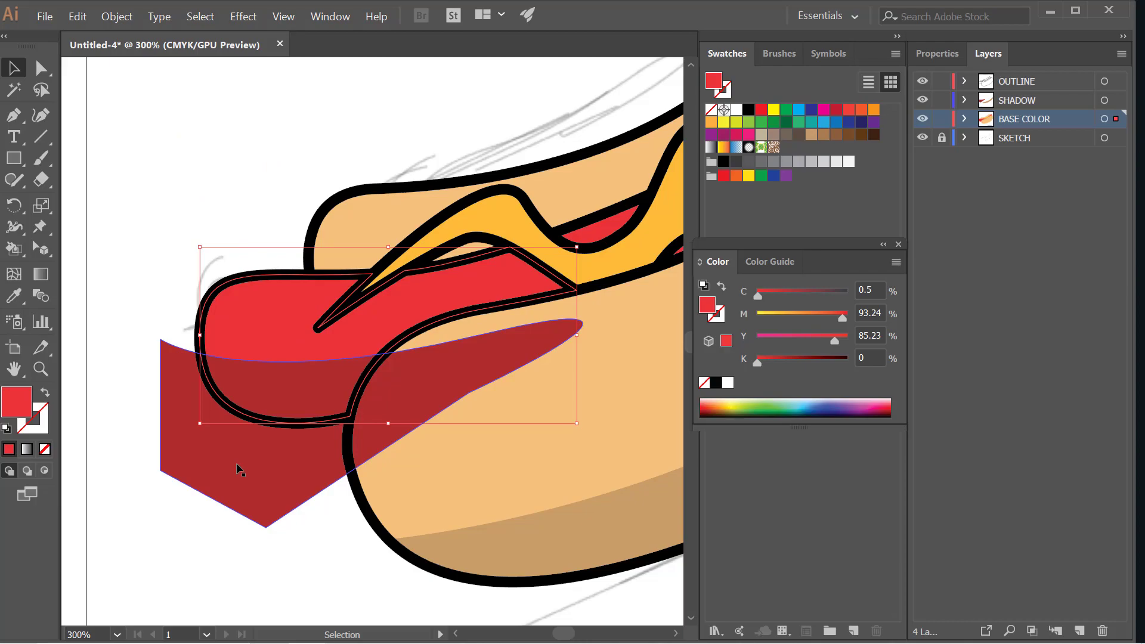
# - Intersect the pasted sausage copy with the dark red shadow shape to trim the shadow to the sausage
pyautogui.press('shift')
pyautogui.keyDown('shift'); pyautogui.click(238, 469); pyautogui.keyUp('shift')
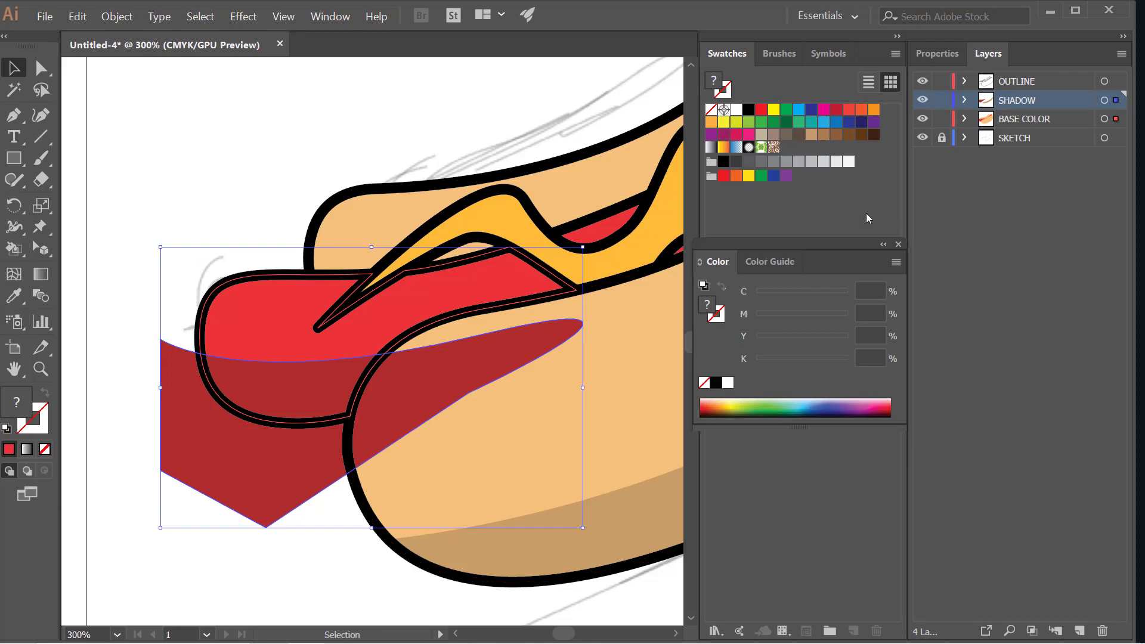
pyautogui.click(944, 59)
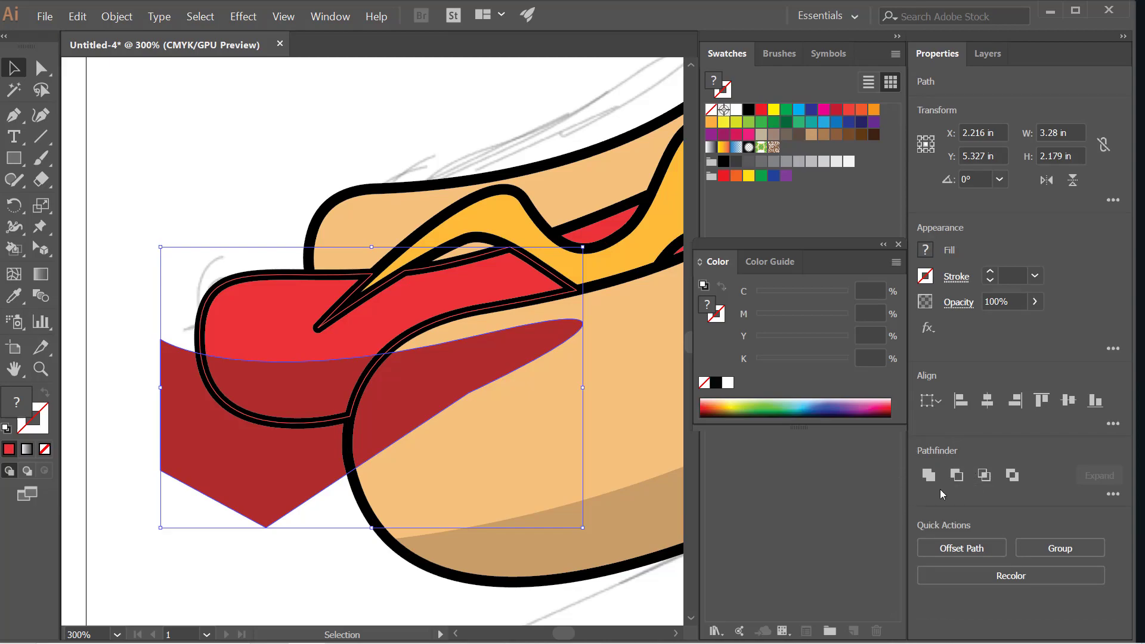
pyautogui.click(988, 476)
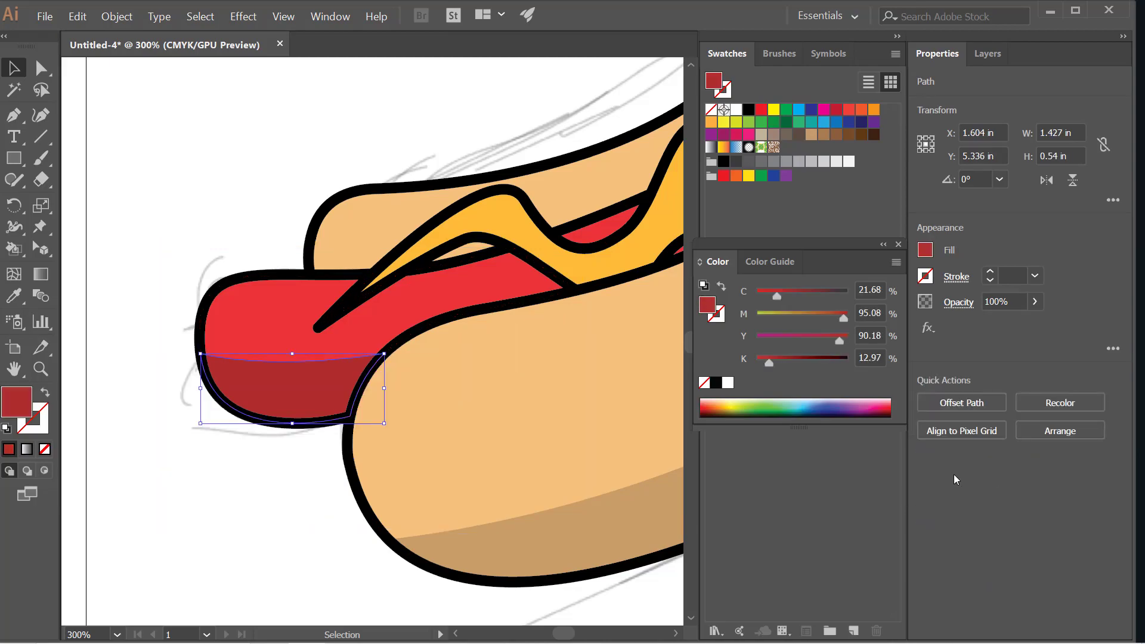
# - Delete the trimmed dark red shadow shape from the sausage's left end
pyautogui.hotkey('ctrl', '-')
pyautogui.hotkey('ctrl', '-')
pyautogui.click(314, 259)
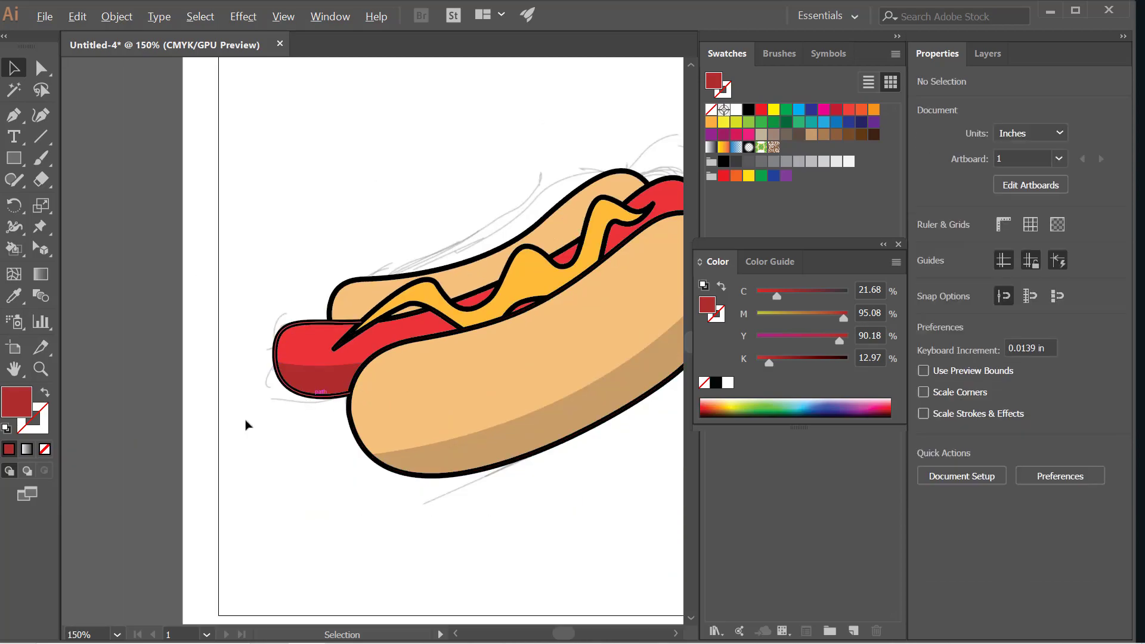
pyautogui.hotkey('ctrl', '-')
pyautogui.scroll(1, 333, 407)
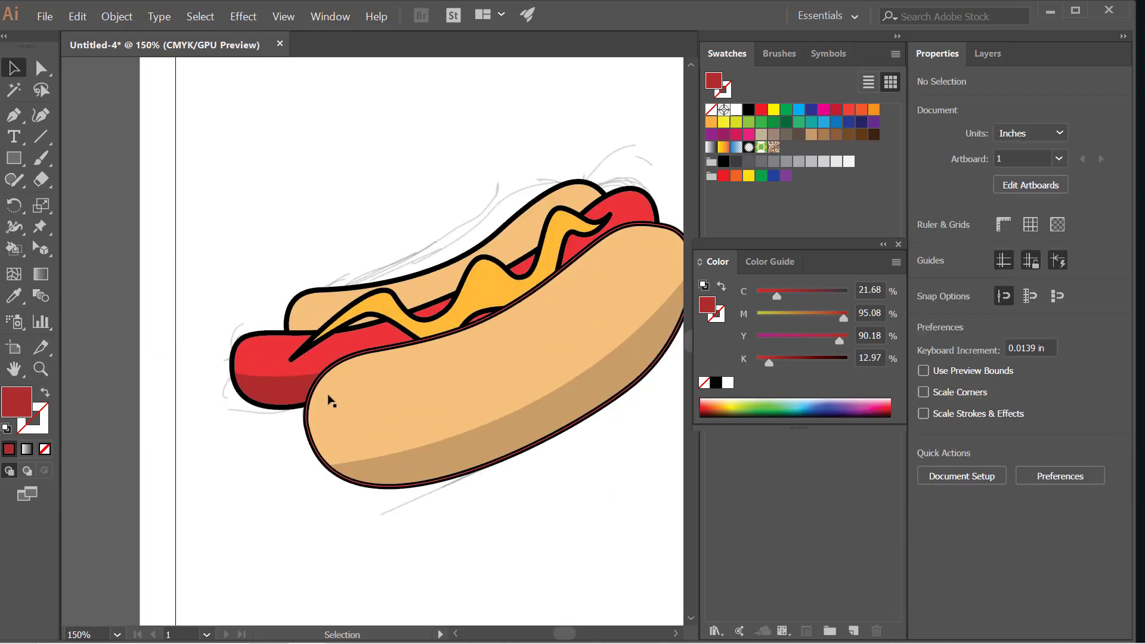
pyautogui.scroll(4, 361, 376)
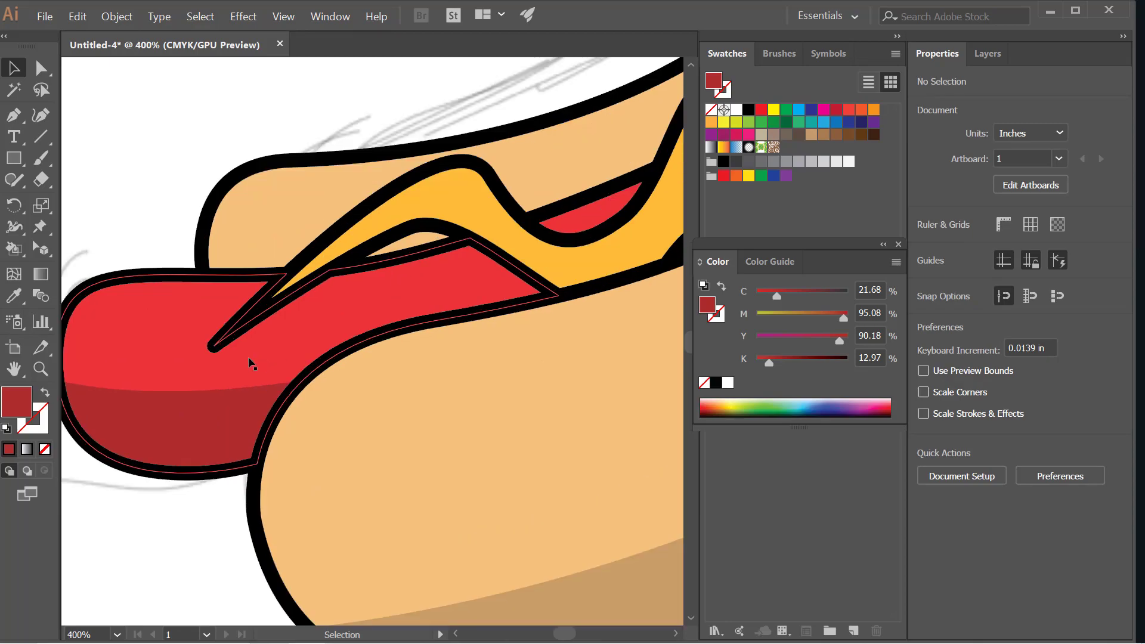
pyautogui.scroll(1, 228, 365)
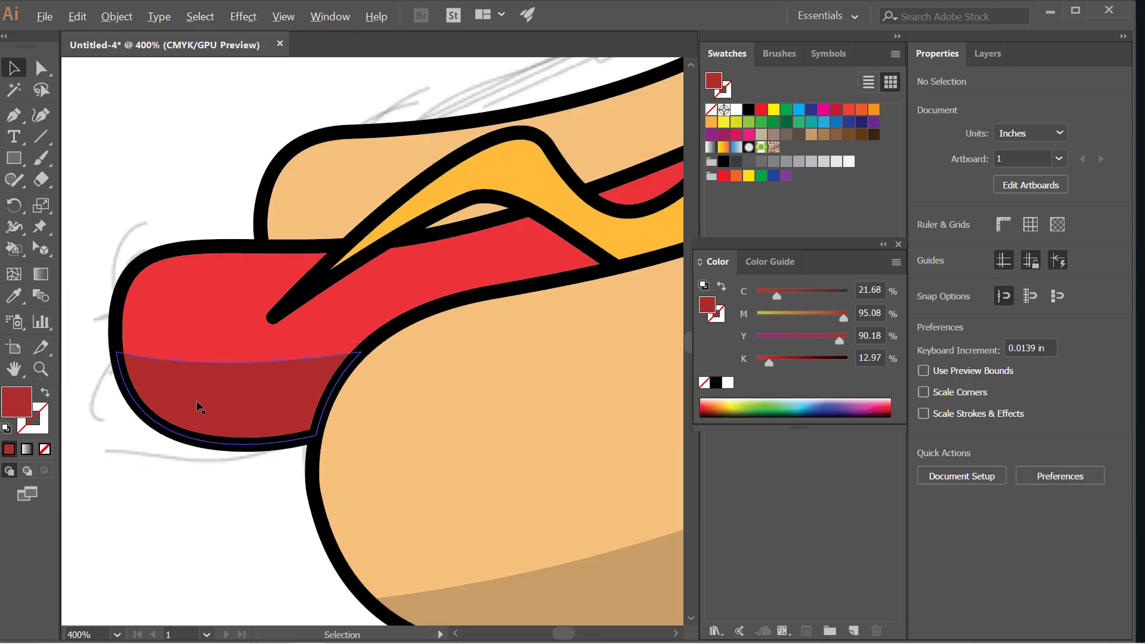
pyautogui.click(239, 405)
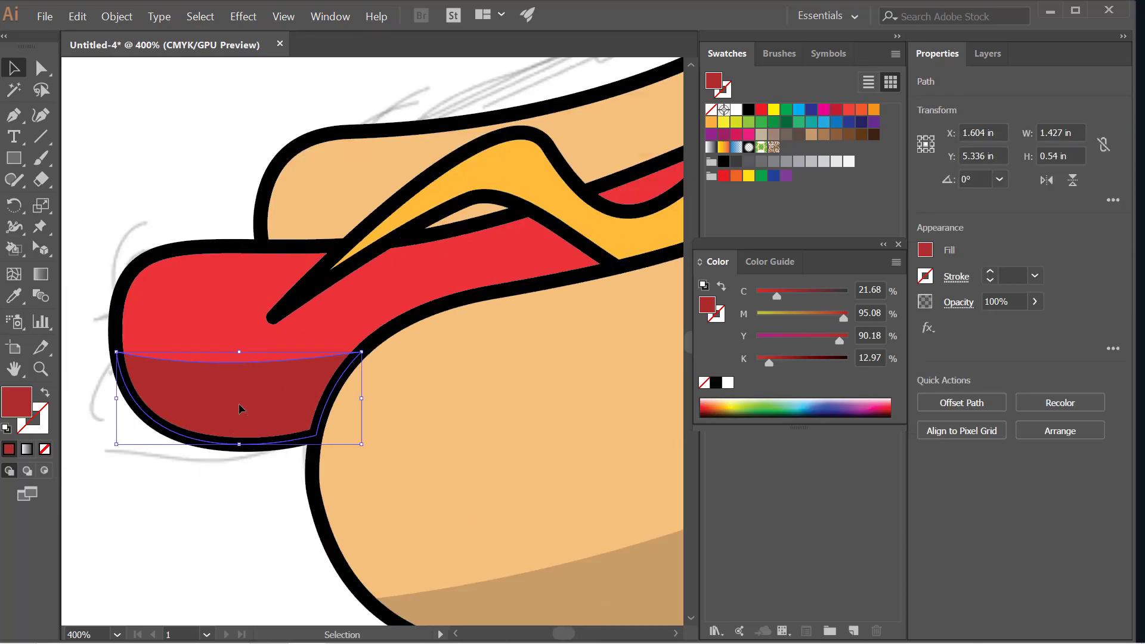
pyautogui.press('Delete')
pyautogui.scroll(-2, 270, 404)
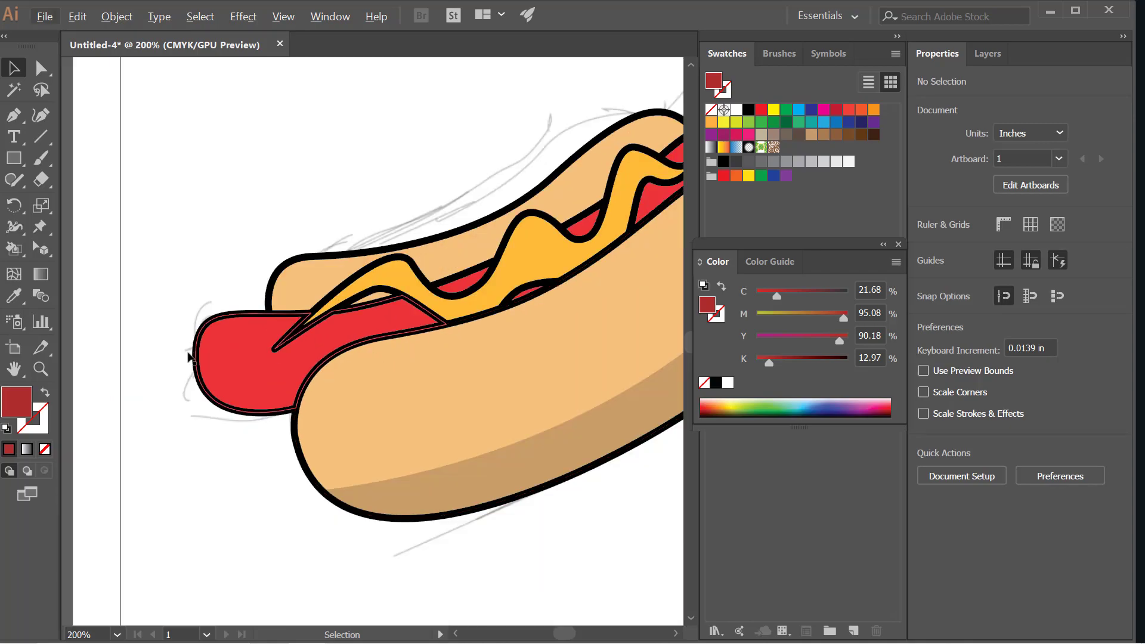
# - Draw a new sausage shadow's curved upper edge with the Pen tool, from beyond the sausage's left end to the mustard above the front bun
pyautogui.press('p')
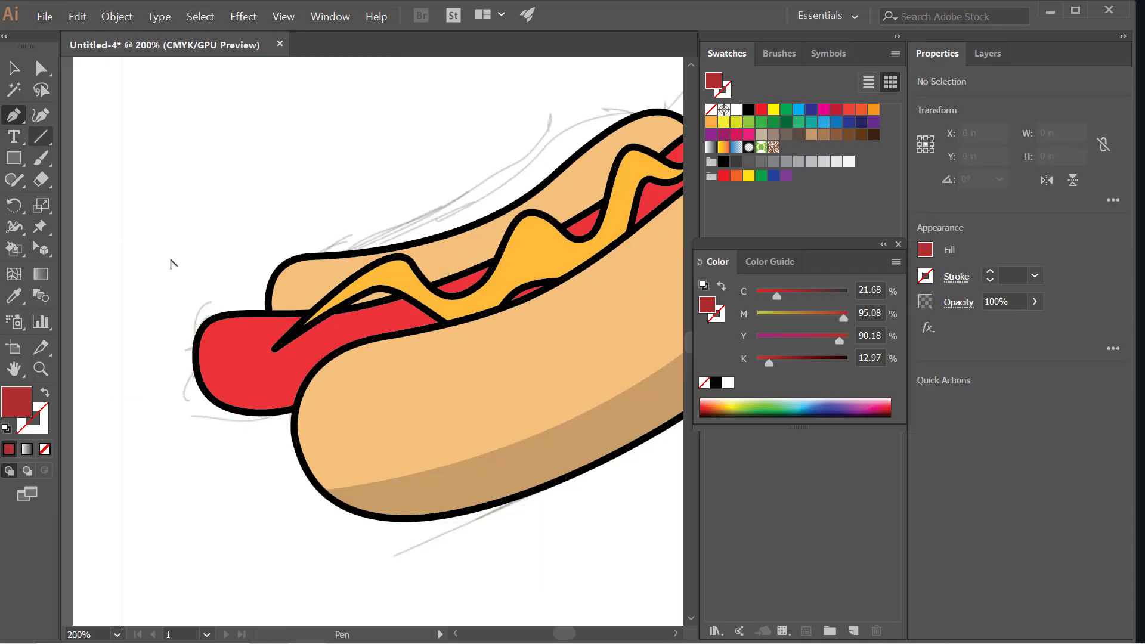
pyautogui.scroll(1, 217, 333)
pyautogui.click(147, 364)
pyautogui.moveTo(319, 392); pyautogui.dragTo(414, 370)
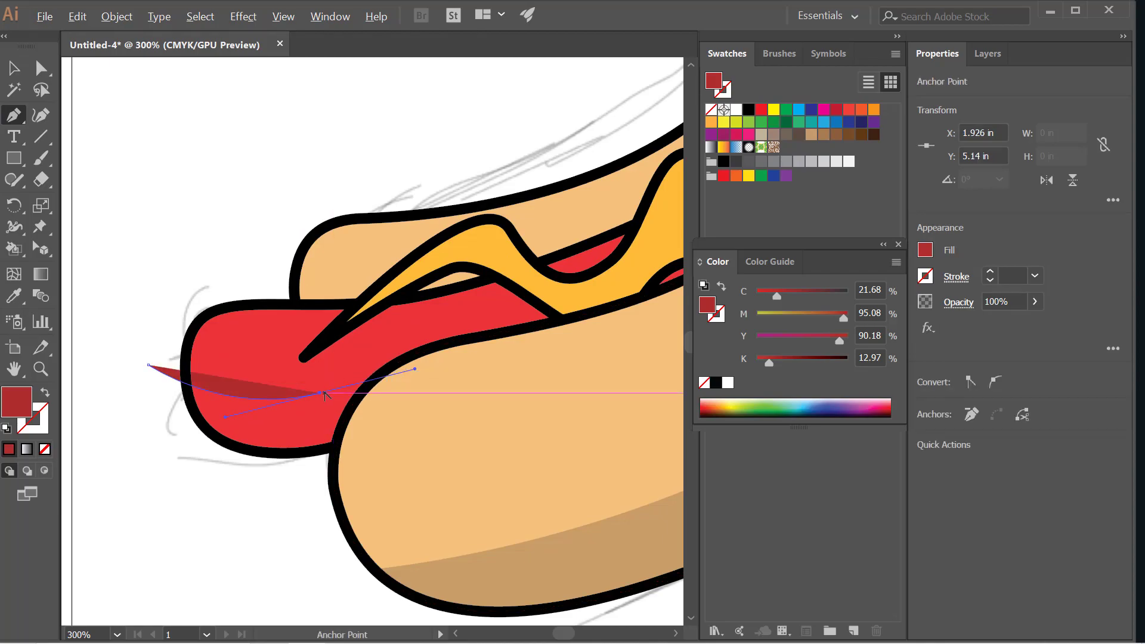
pyautogui.click(322, 394)
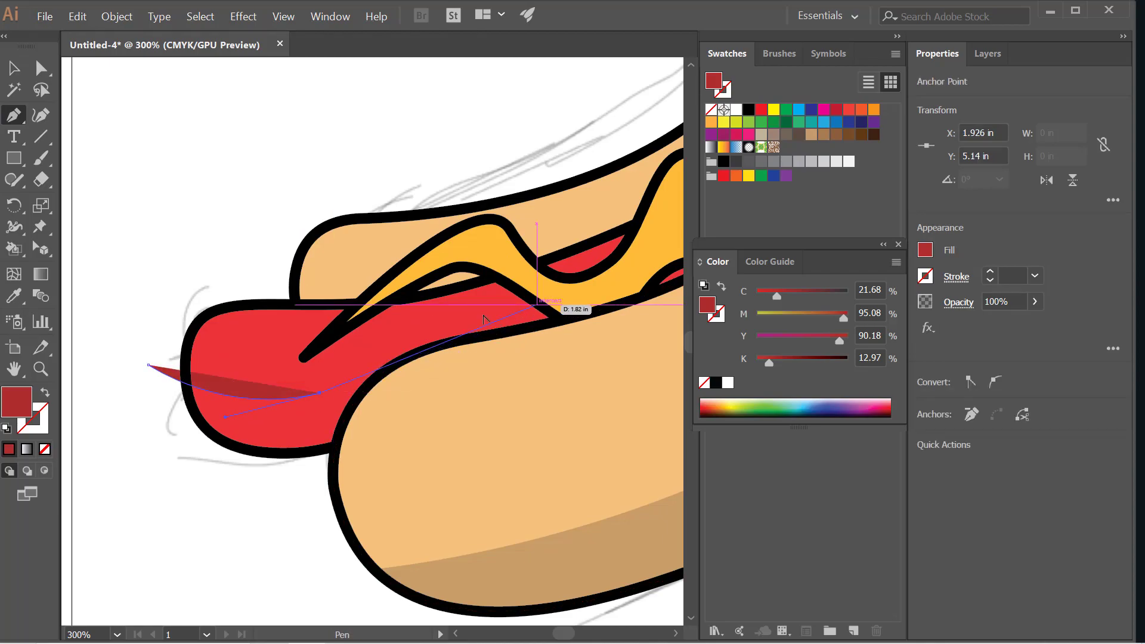
pyautogui.scroll(-1, 471, 322)
pyautogui.scroll(2, 438, 331)
pyautogui.moveTo(438, 329); pyautogui.dragTo(495, 321)
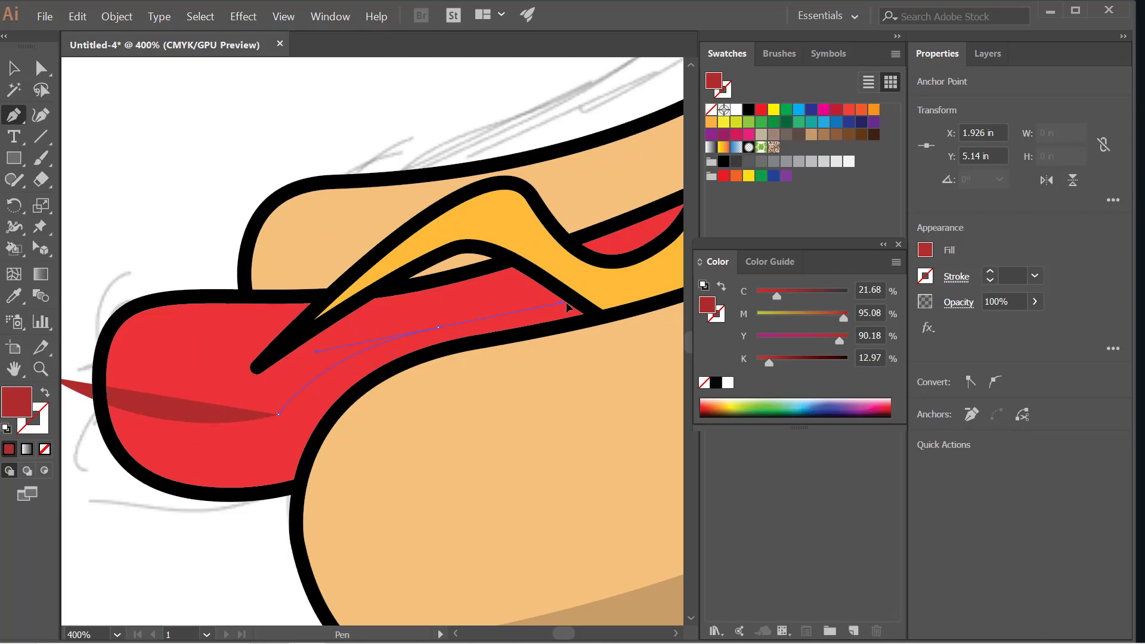
pyautogui.moveTo(563, 303); pyautogui.dragTo(562, 303)
pyautogui.click(605, 291)
# - Continue the dark red shadow outline across the front bun and below the sausage, closing it at its starting point
pyautogui.scroll(-1, 612, 314)
pyautogui.click(648, 375)
pyautogui.moveTo(568, 495); pyautogui.dragTo(559, 502)
pyautogui.moveTo(394, 550); pyautogui.dragTo(367, 558)
pyautogui.click(281, 559)
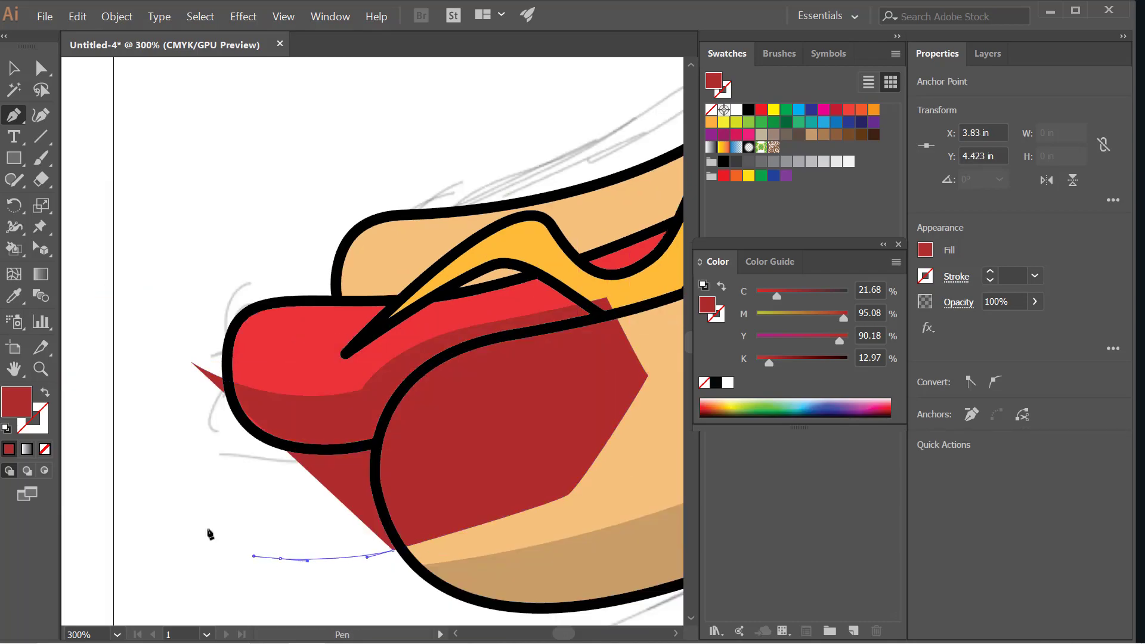
pyautogui.moveTo(191, 522); pyautogui.dragTo(172, 505)
pyautogui.click(191, 362)
pyautogui.scroll(-1, 160, 360)
pyautogui.scroll(-1, 162, 361)
pyautogui.scroll(1, 163, 365)
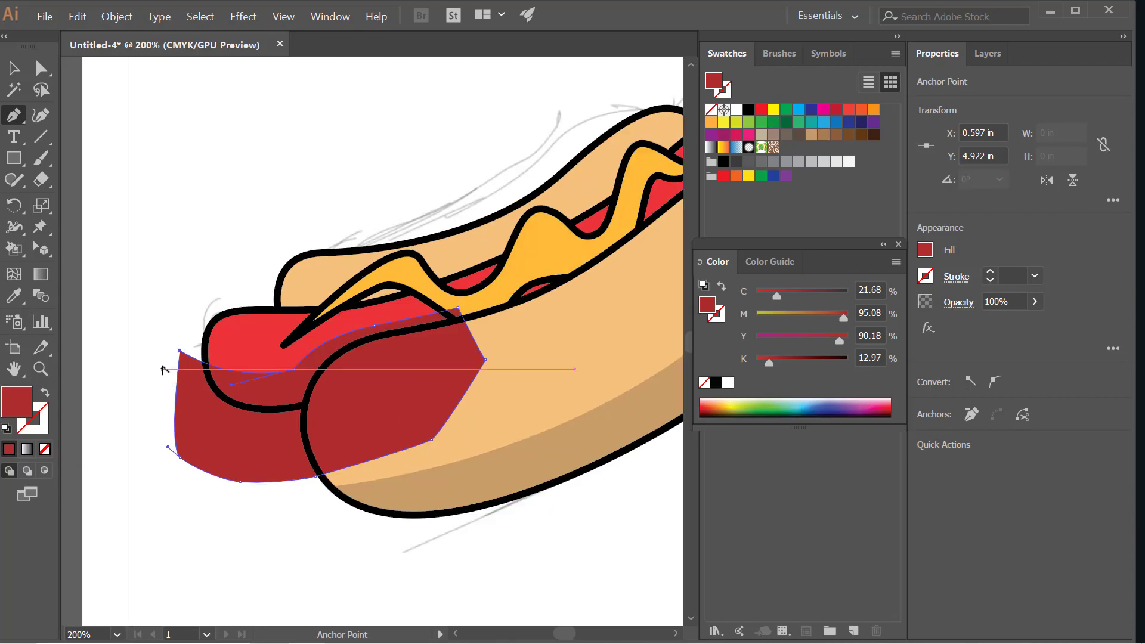
pyautogui.scroll(1, 186, 386)
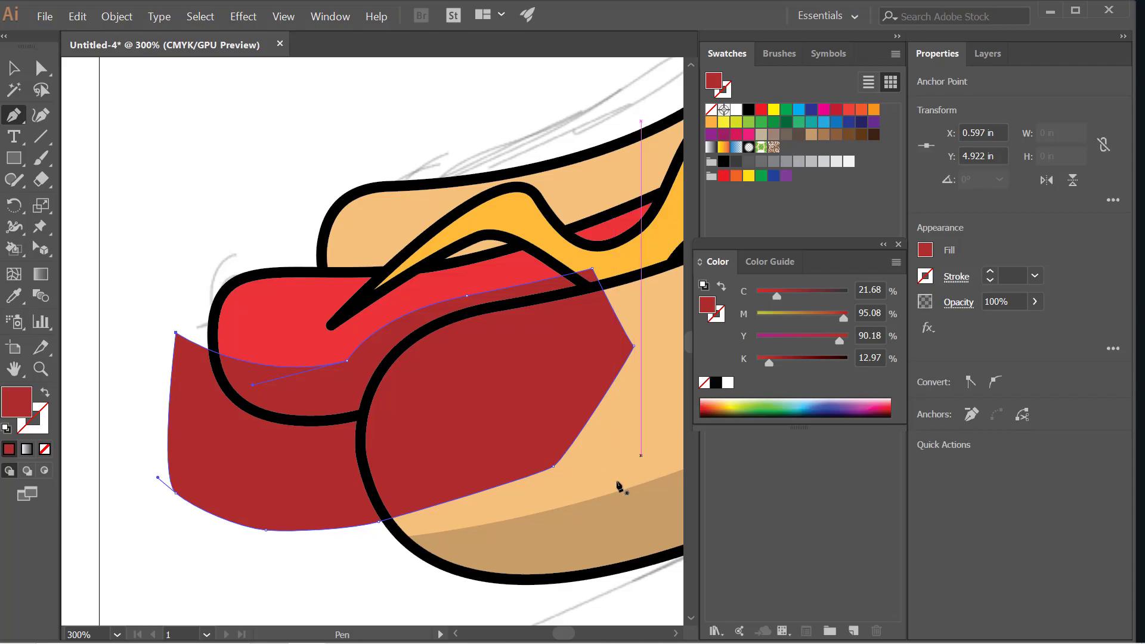
# - Copy the sausage's left base color part and paste the copy in place in front
pyautogui.press('a')
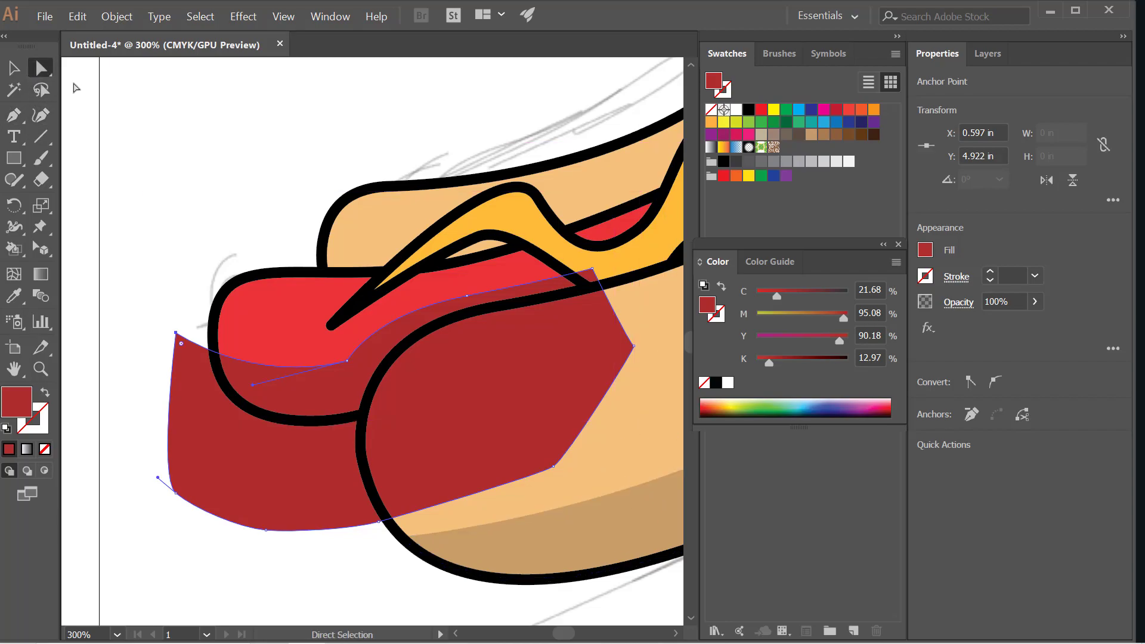
pyautogui.click(24, 73)
pyautogui.click(270, 319)
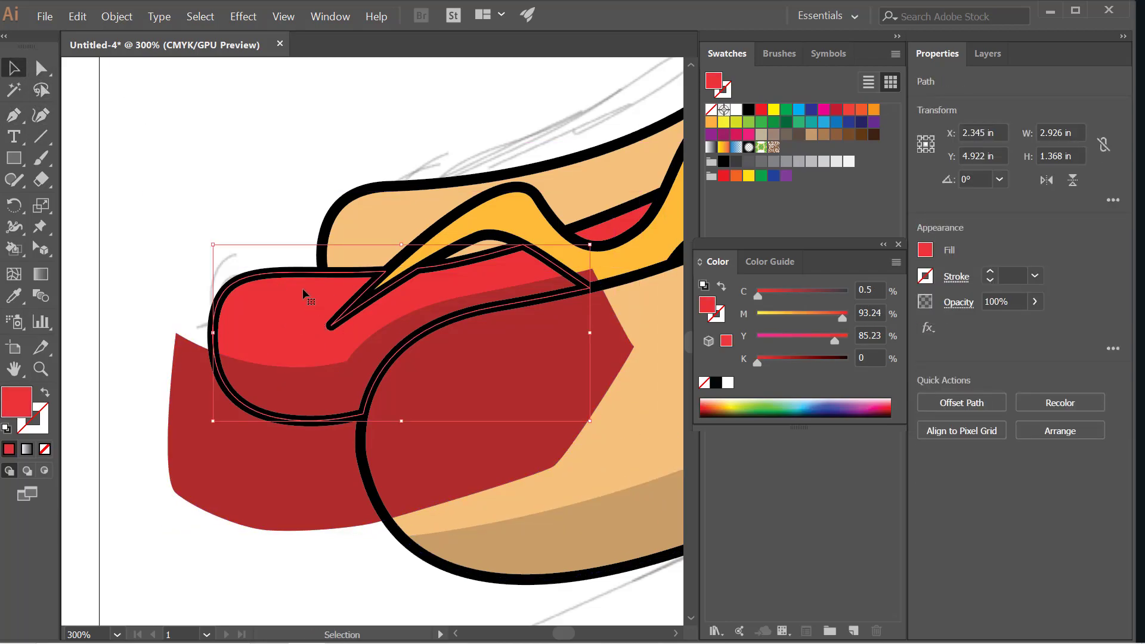
pyautogui.press('ctrl')
pyautogui.press('ctrl')
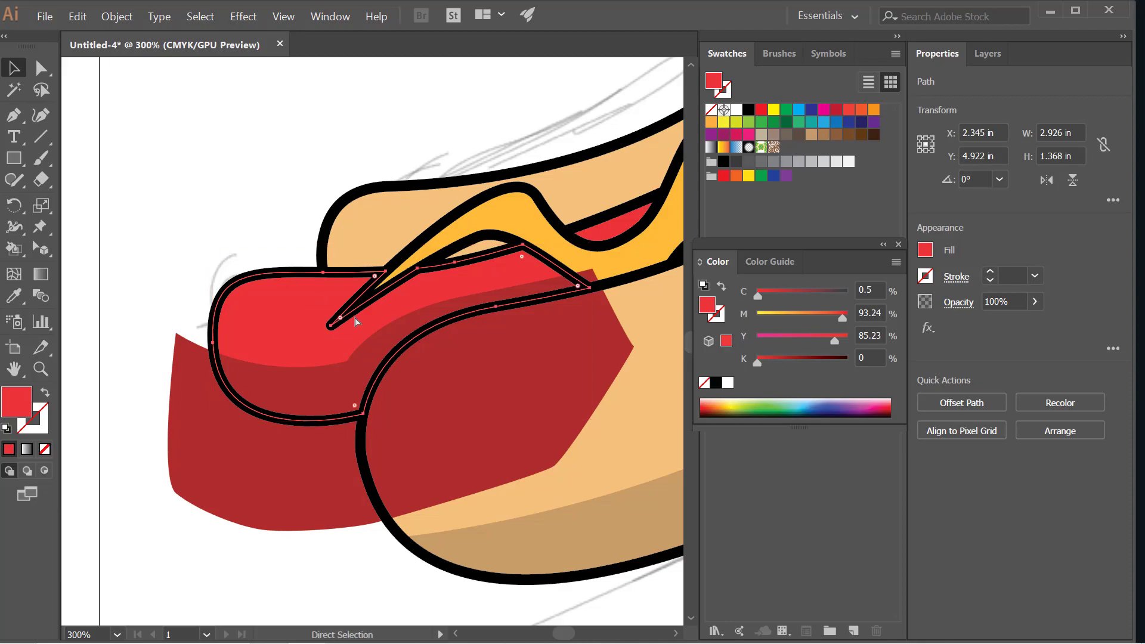
pyautogui.hotkey('ctrl', 'f')
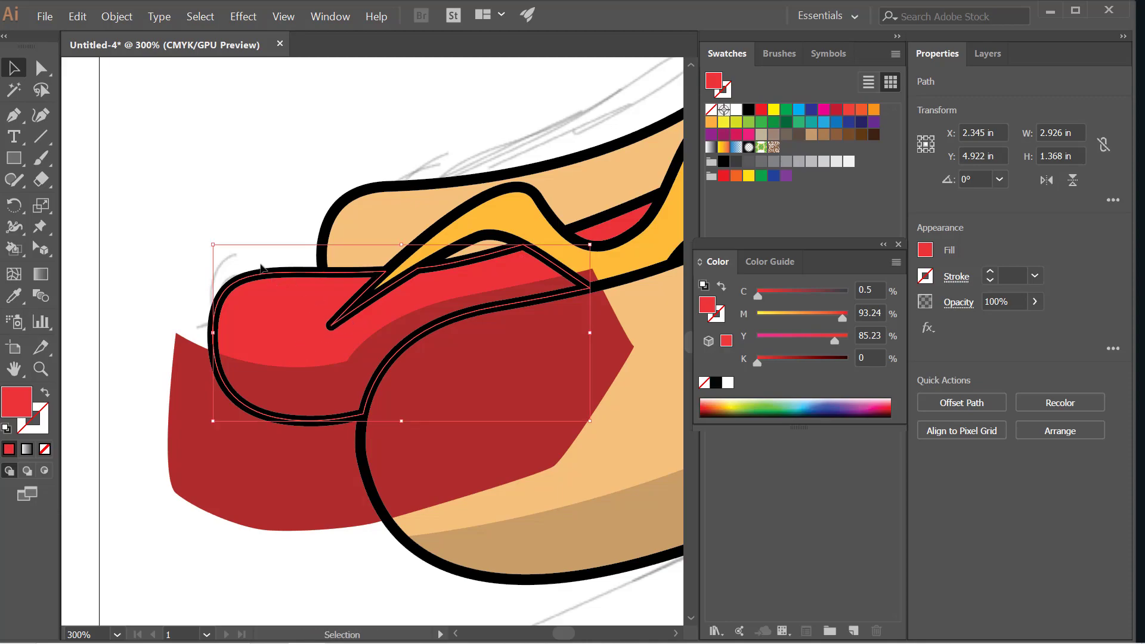
# - Intersect the pasted left sausage copy with the new dark red shadow shape, and deselect the result
pyautogui.keyDown('shift'); pyautogui.click(233, 457); pyautogui.keyUp('shift')
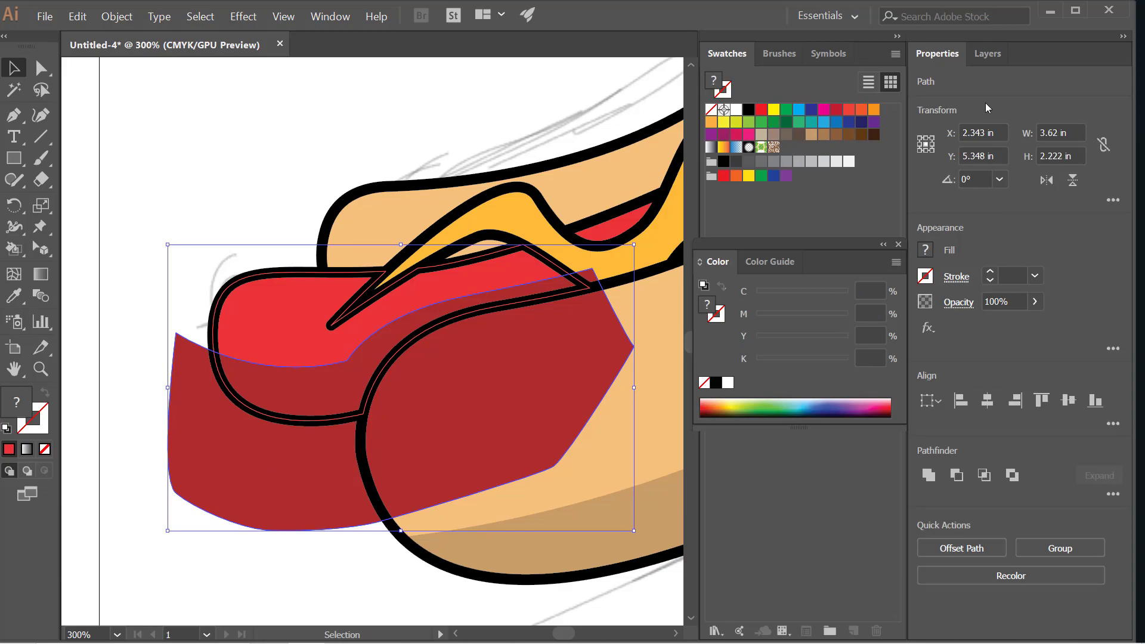
pyautogui.click(987, 473)
pyautogui.click(292, 230)
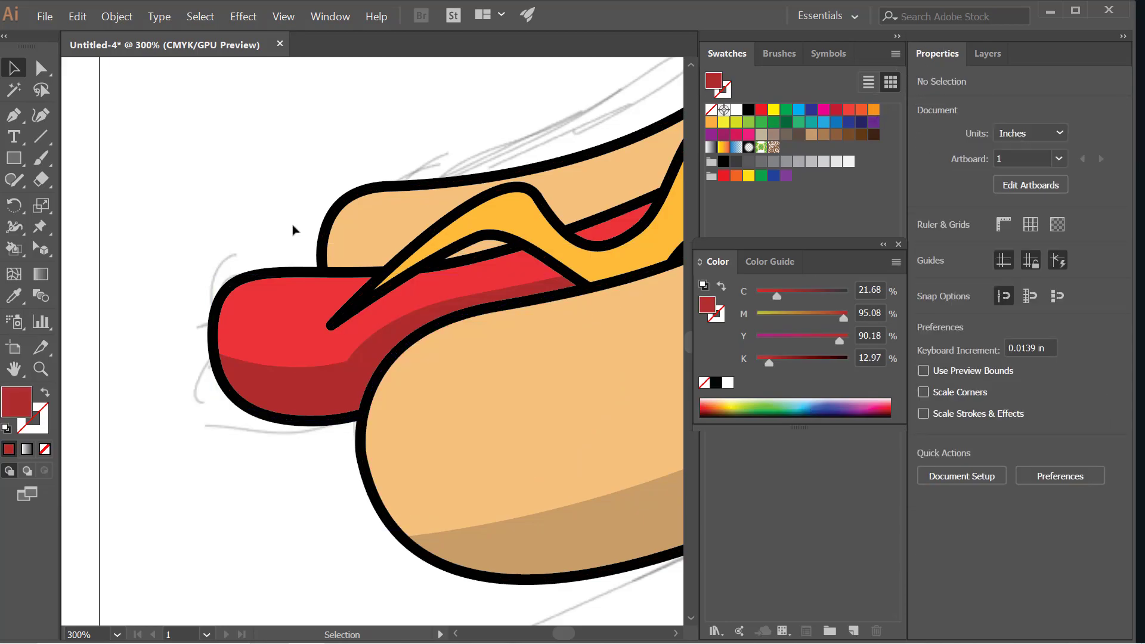
# - Draw a closed dark red shadow shape with the Pen tool over the lower part of the sausage's right end, extending onto the front bun
pyautogui.scroll(-2, 263, 244)
pyautogui.moveTo(641, 255); pyautogui.dragTo(463, 395)
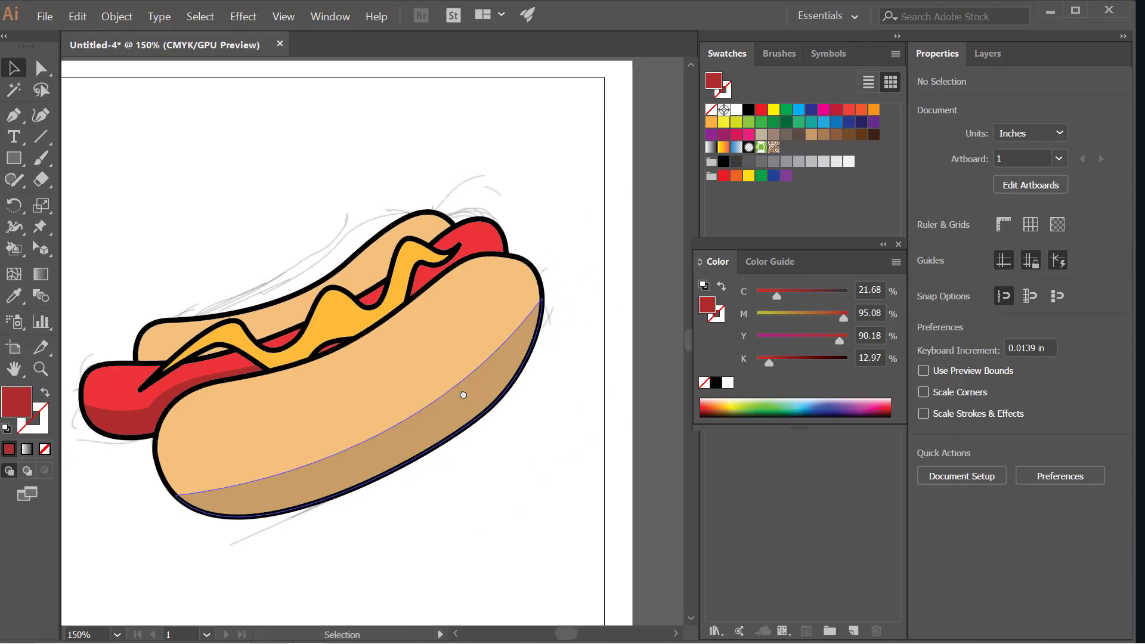
pyautogui.scroll(3, 499, 272)
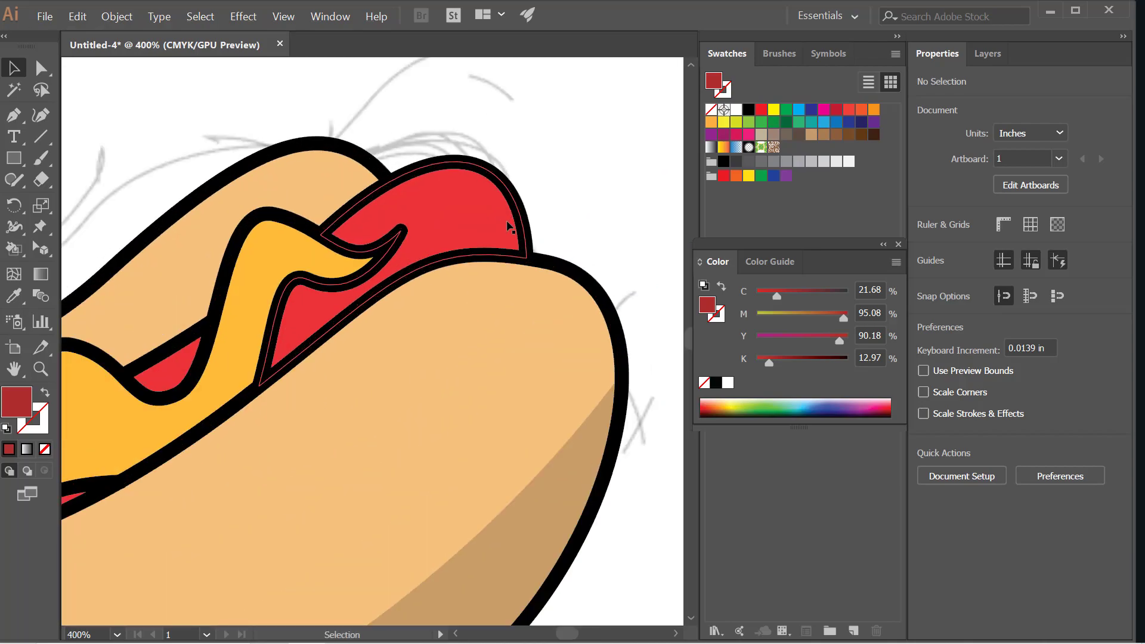
pyautogui.press('p')
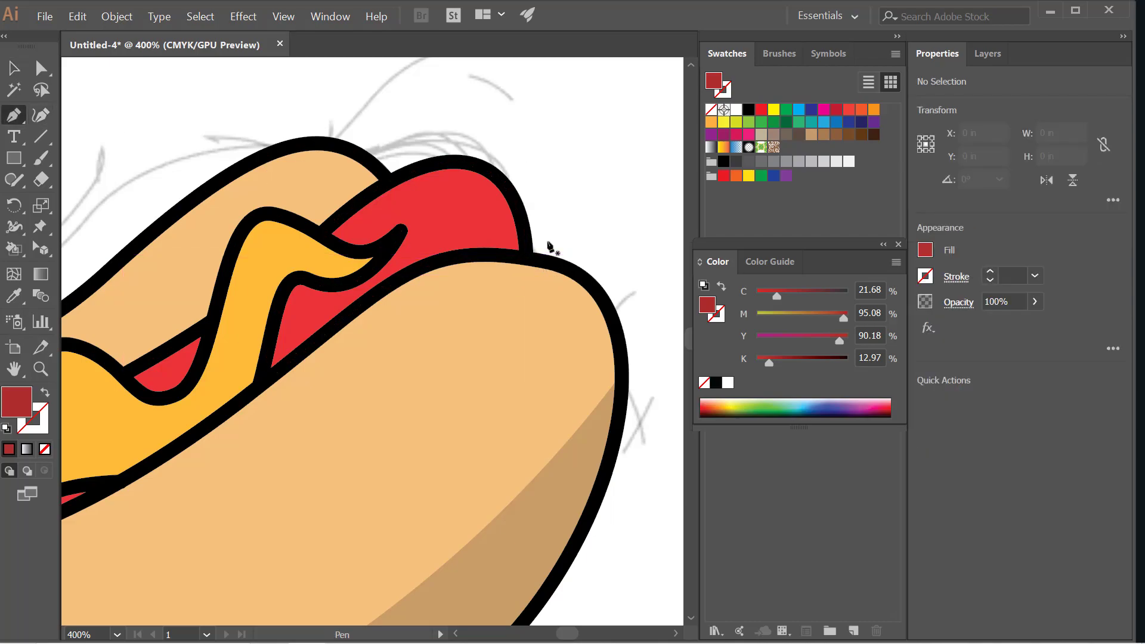
pyautogui.click(521, 285)
pyautogui.moveTo(443, 230); pyautogui.dragTo(365, 212)
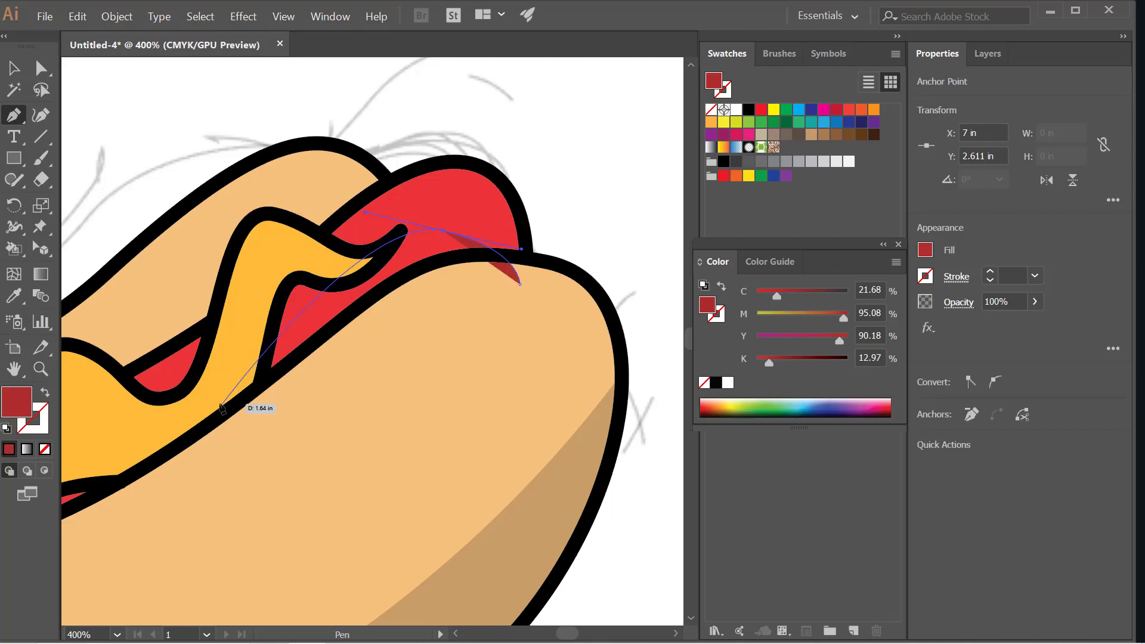
pyautogui.click(219, 405)
pyautogui.moveTo(268, 482); pyautogui.dragTo(287, 482)
pyautogui.moveTo(409, 485); pyautogui.dragTo(471, 469)
pyautogui.moveTo(527, 428); pyautogui.dragTo(534, 365)
pyautogui.click(522, 286)
# - Copy the sausage's right-end base color part and paste the copy in place in front
pyautogui.click(14, 68)
pyautogui.click(456, 221)
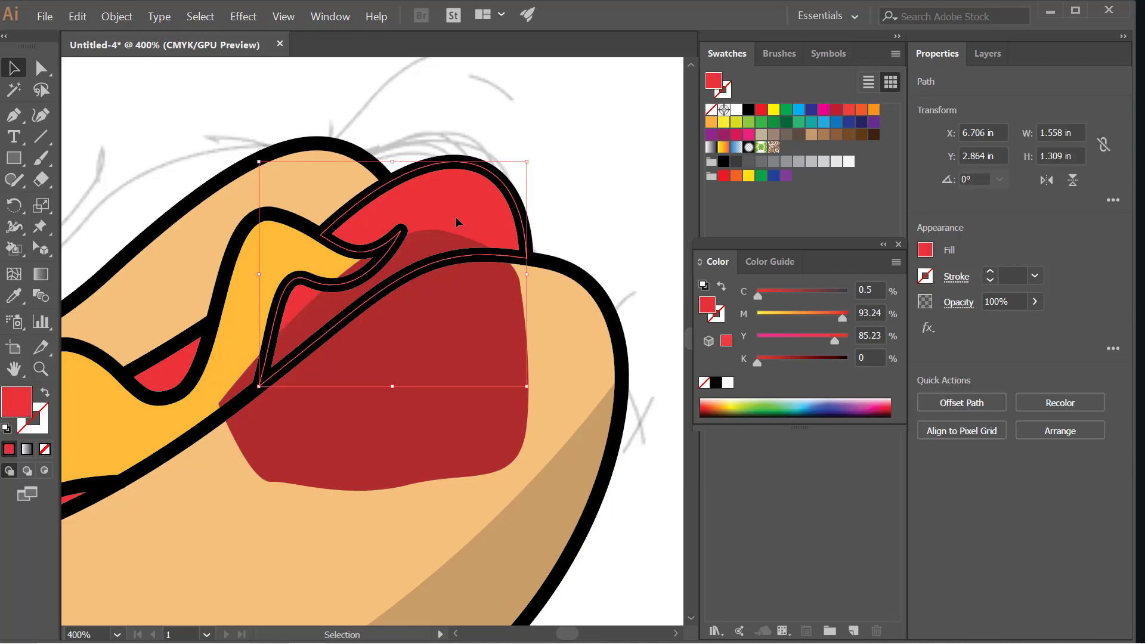
pyautogui.hotkey('ctrl', 'shift', ']')
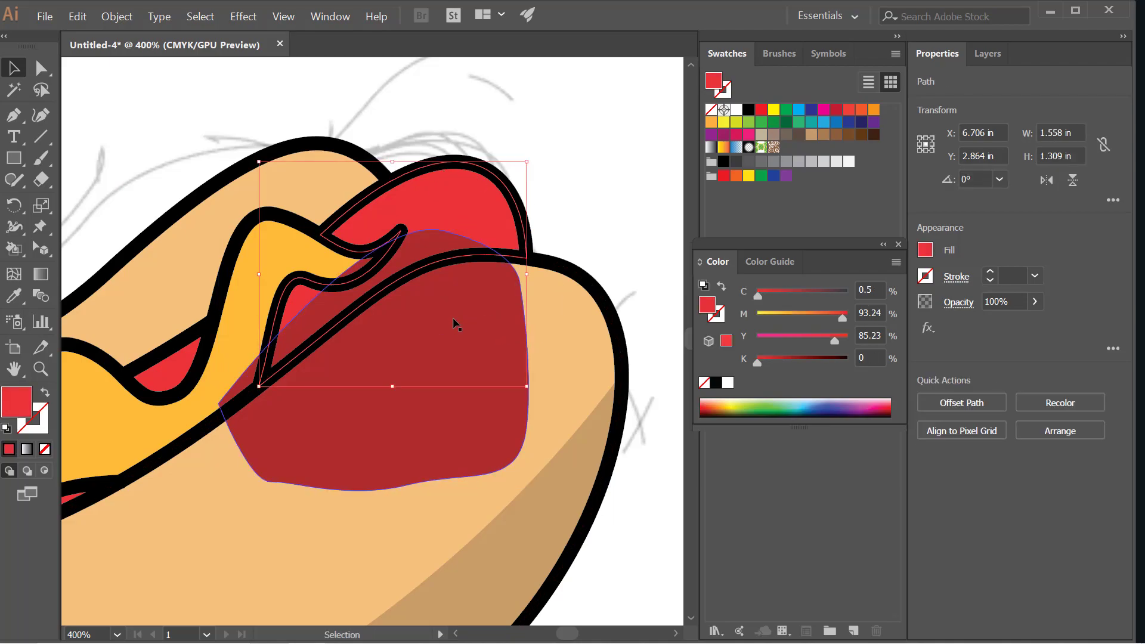
# - Intersect the pasted right-end copy with its dark red shadow shape to trim the shadow, and deselect it
pyautogui.keyDown('shift'); pyautogui.click(468, 321); pyautogui.keyUp('shift')
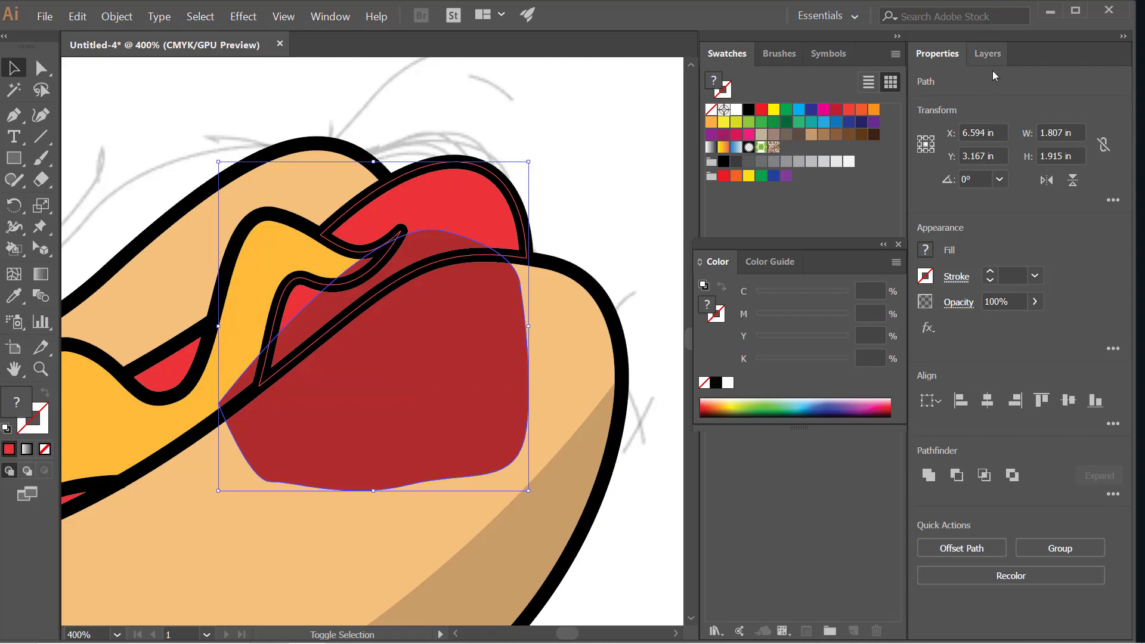
pyautogui.click(985, 481)
pyautogui.click(594, 160)
# - Draw the back bun shadow's curved upper edge with the Pen tool, from the bun's left end toward the mustard's upper right peak
pyautogui.hotkey('ctrl', '1')
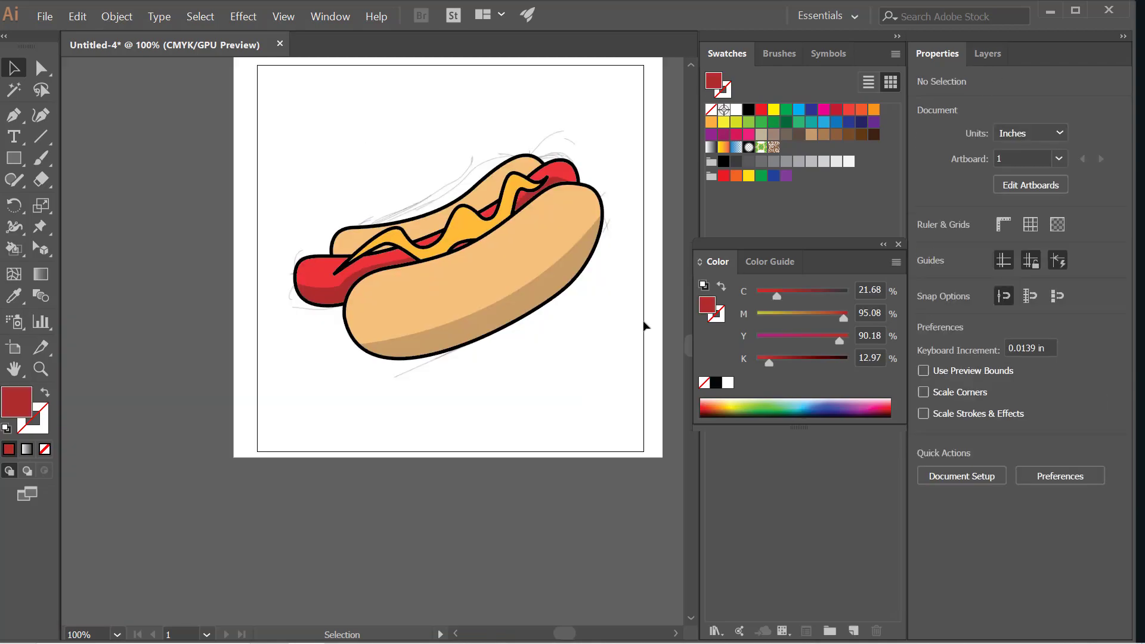
pyautogui.scroll(1, 599, 226)
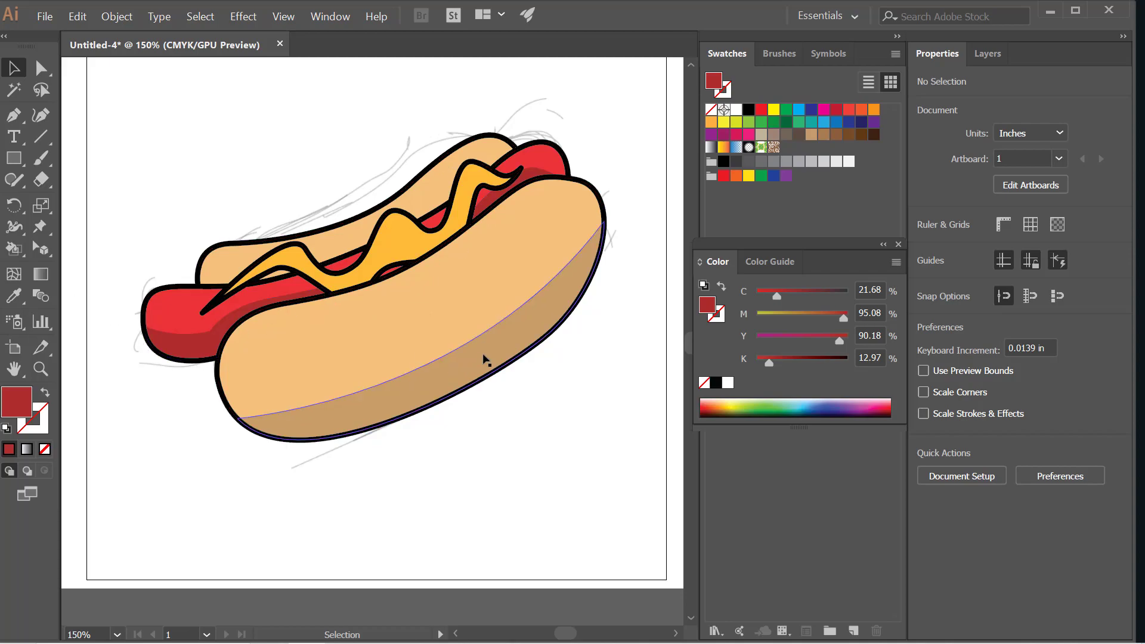
pyautogui.scroll(2, 210, 227)
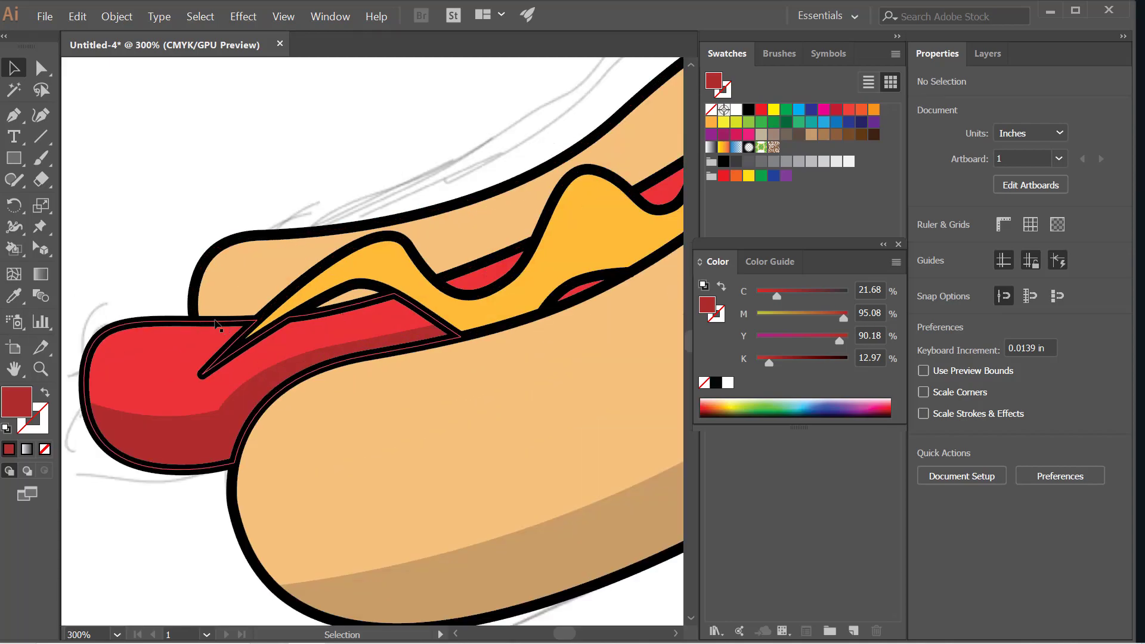
pyautogui.scroll(-2, 477, 258)
pyautogui.scroll(2, 481, 258)
pyautogui.scroll(-2, 276, 255)
pyautogui.scroll(1, 277, 255)
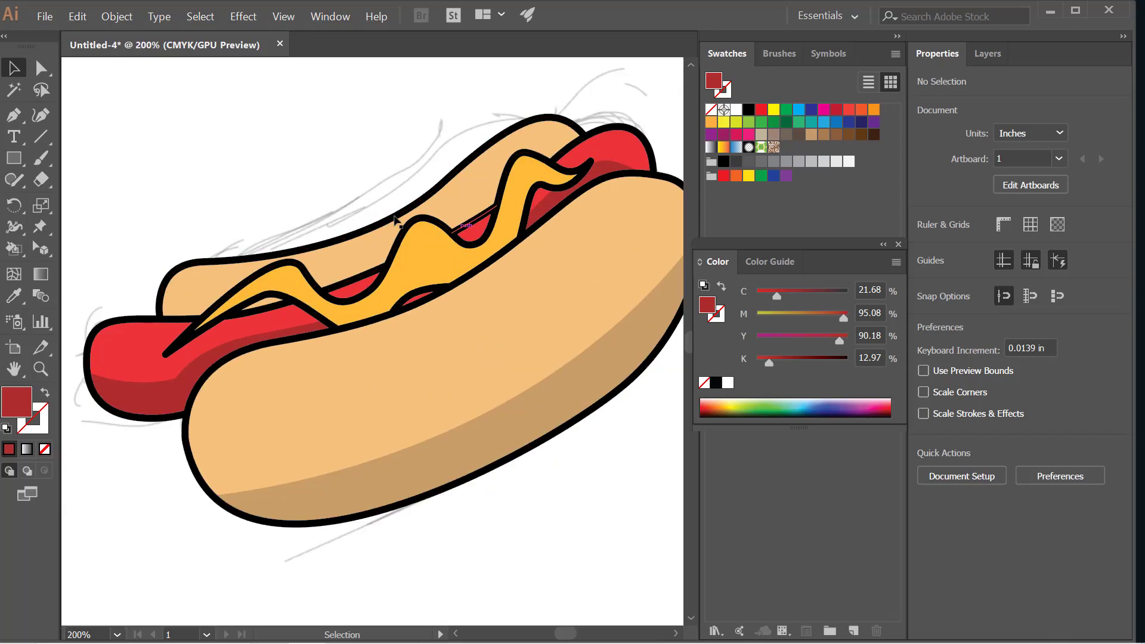
pyautogui.click(14, 115)
pyautogui.scroll(2, 191, 294)
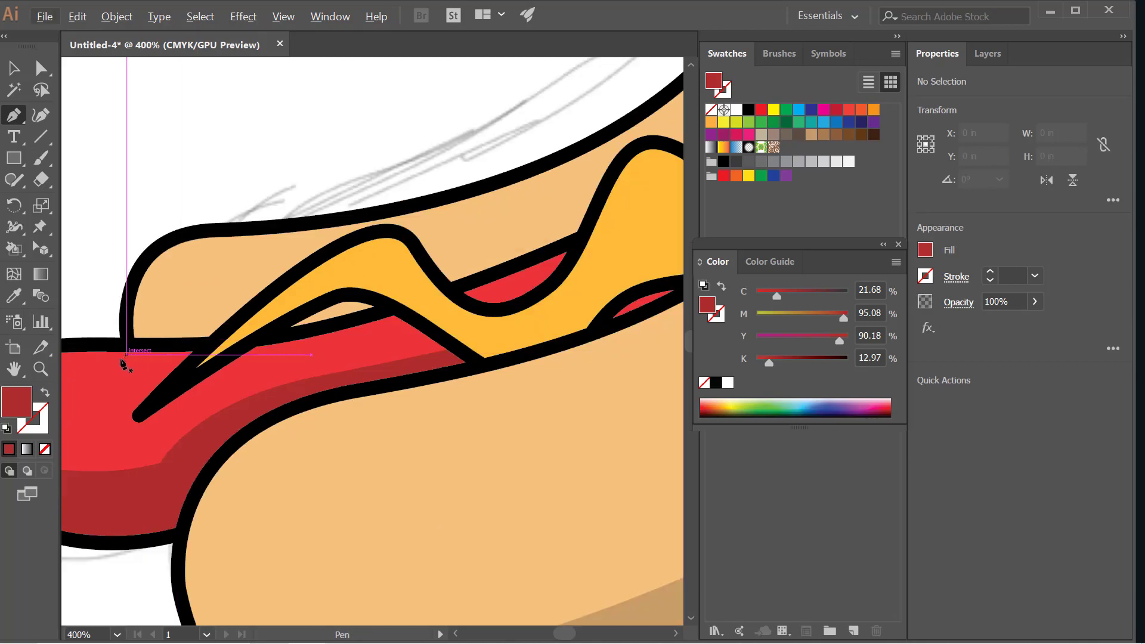
pyautogui.moveTo(126, 361); pyautogui.dragTo(285, 282)
pyautogui.moveTo(451, 344); pyautogui.dragTo(305, 460)
pyautogui.moveTo(411, 327); pyautogui.dragTo(583, 213)
pyautogui.scroll(-3, 380, 372)
pyautogui.scroll(3, 503, 305)
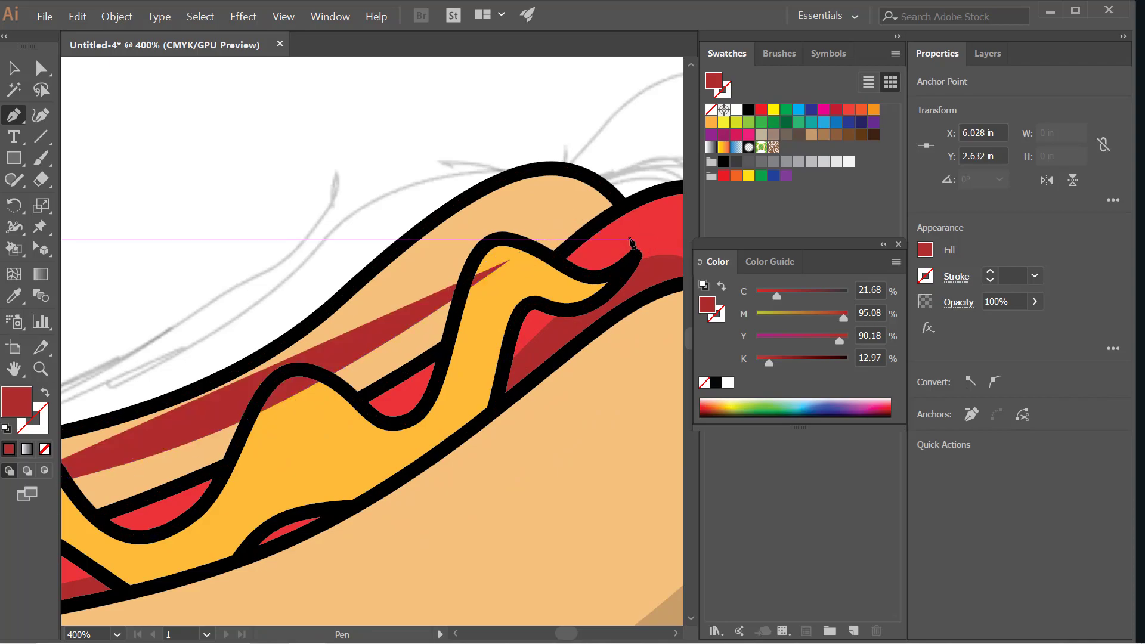
# - Close the back bun's shadow shape across the sausage and front bun, and match its fill to the front bun's brown shadow with the Eyedropper
pyautogui.click(631, 240)
pyautogui.scroll(-3, 633, 239)
pyautogui.click(652, 327)
pyautogui.moveTo(465, 380); pyautogui.dragTo(460, 384)
pyautogui.click(325, 408)
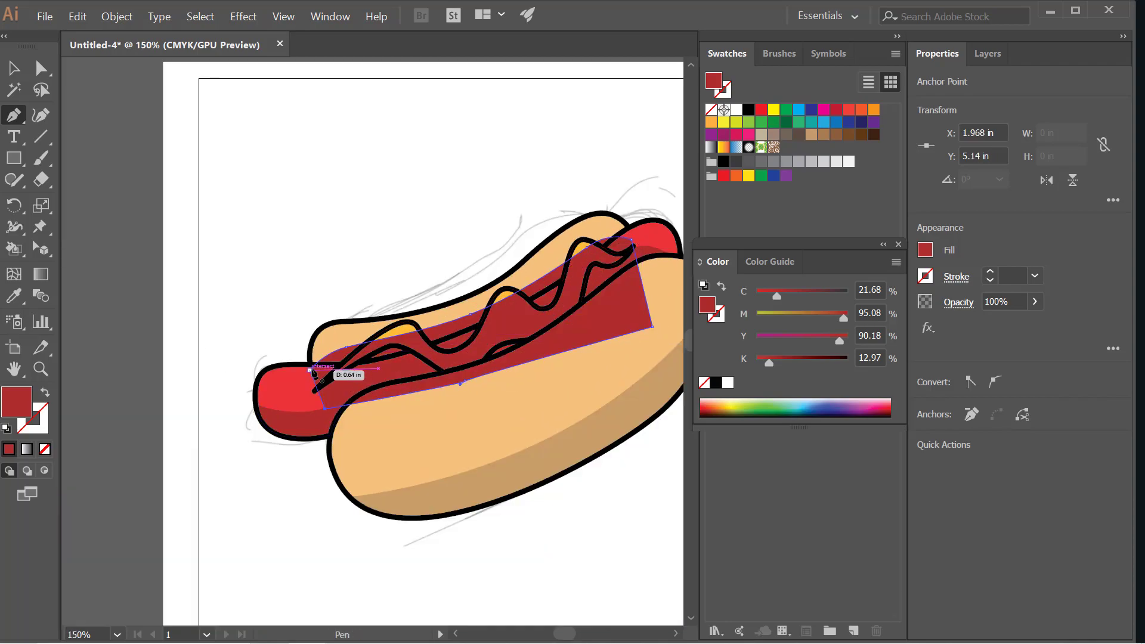
pyautogui.click(310, 371)
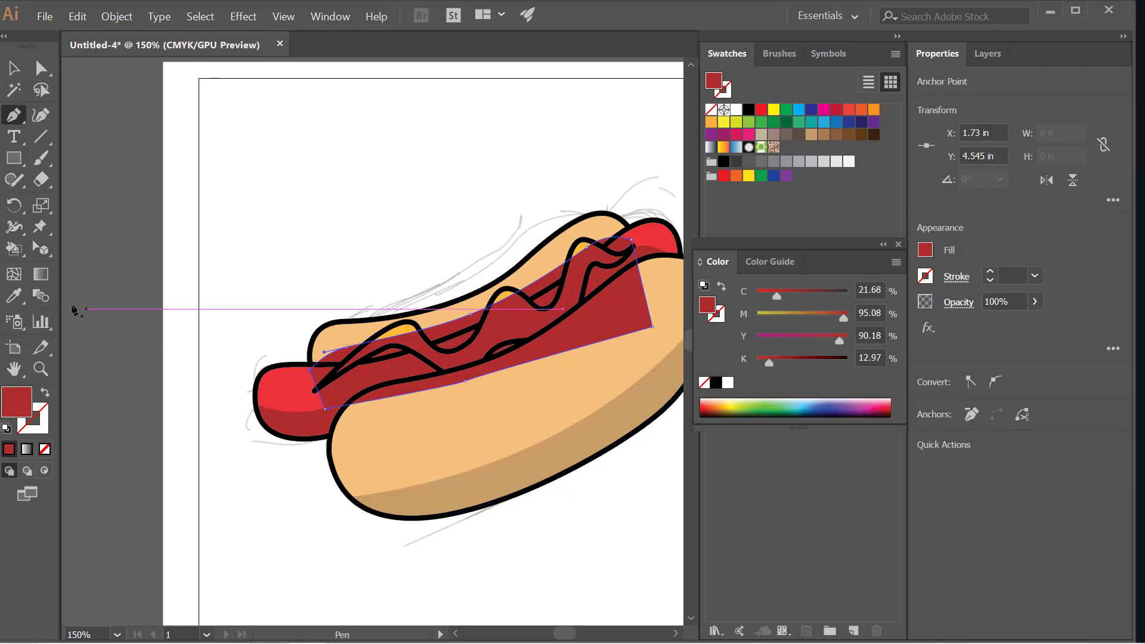
pyautogui.press('i')
pyautogui.click(510, 484)
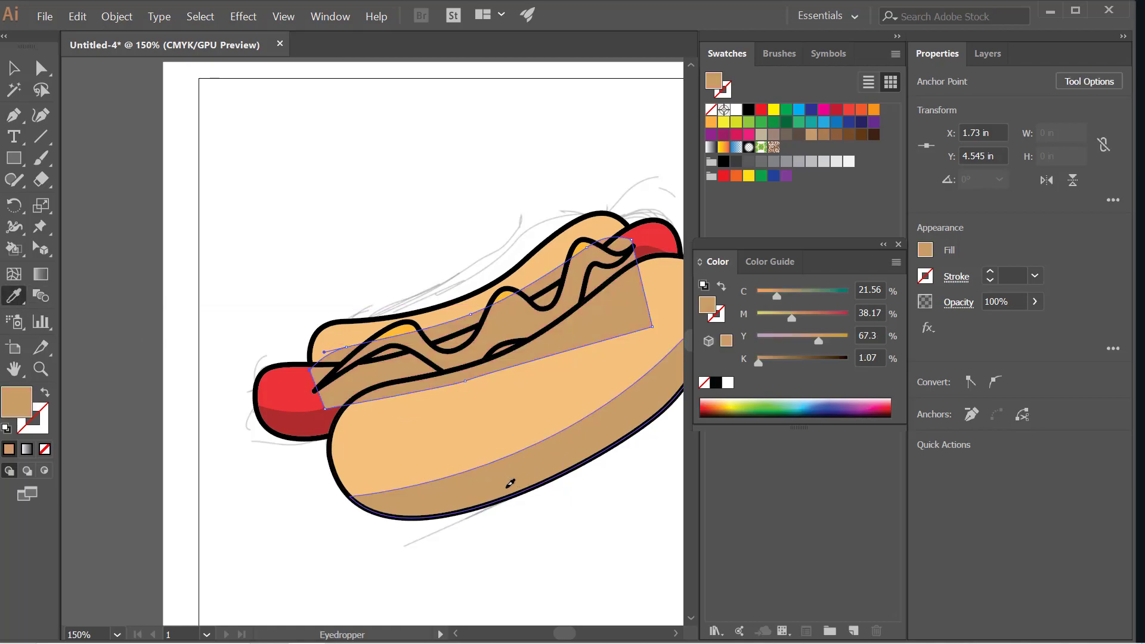
# - Copy the back bun's base color shape and paste the copy in place in front
pyautogui.click(101, 104)
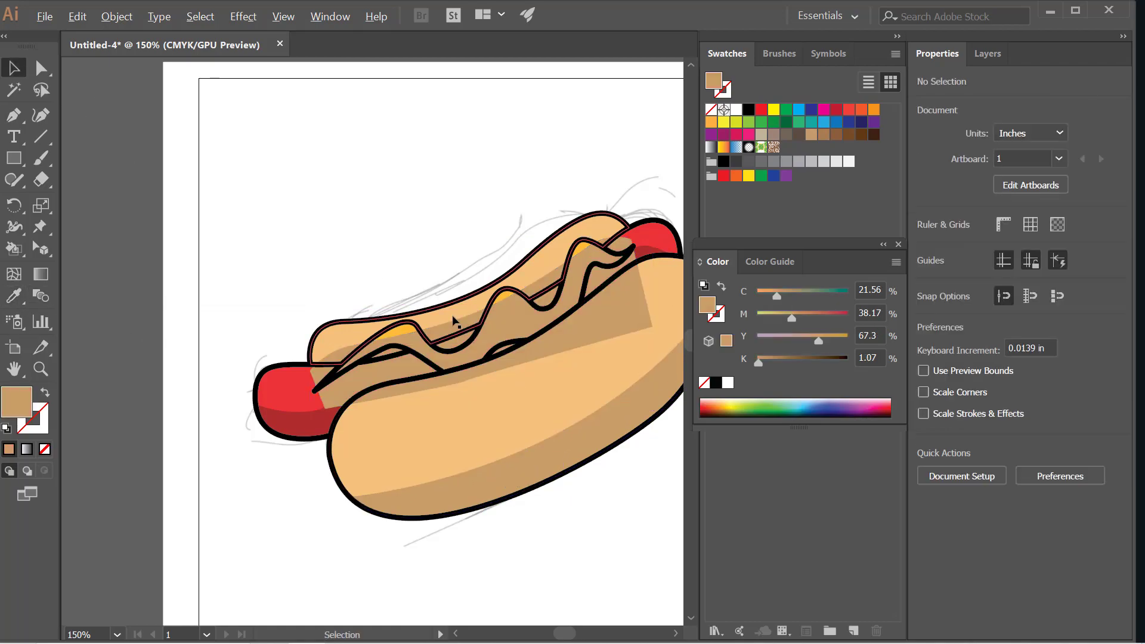
pyautogui.scroll(3, 463, 319)
pyautogui.click(441, 313)
pyautogui.scroll(-3, 442, 313)
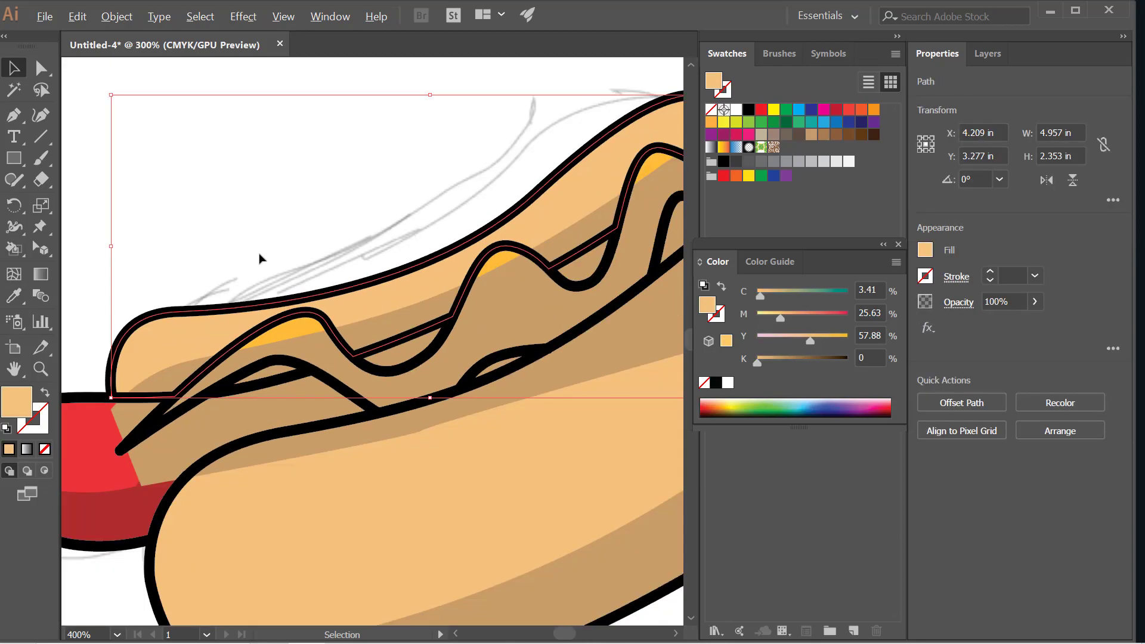
pyautogui.press('ctrl')
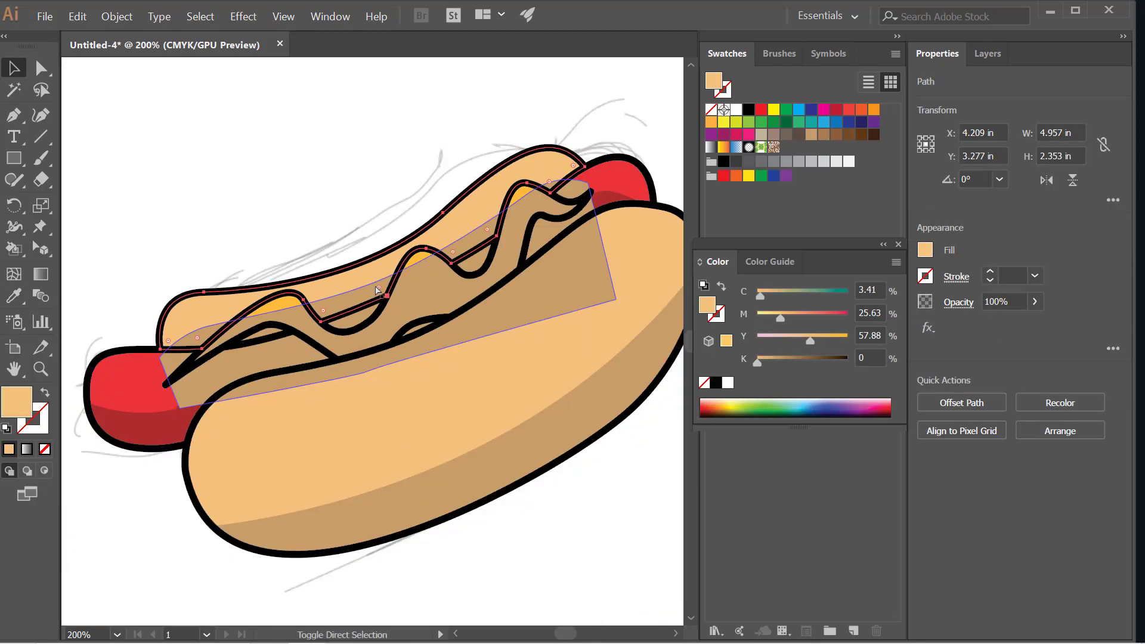
pyautogui.scroll(3, 202, 314)
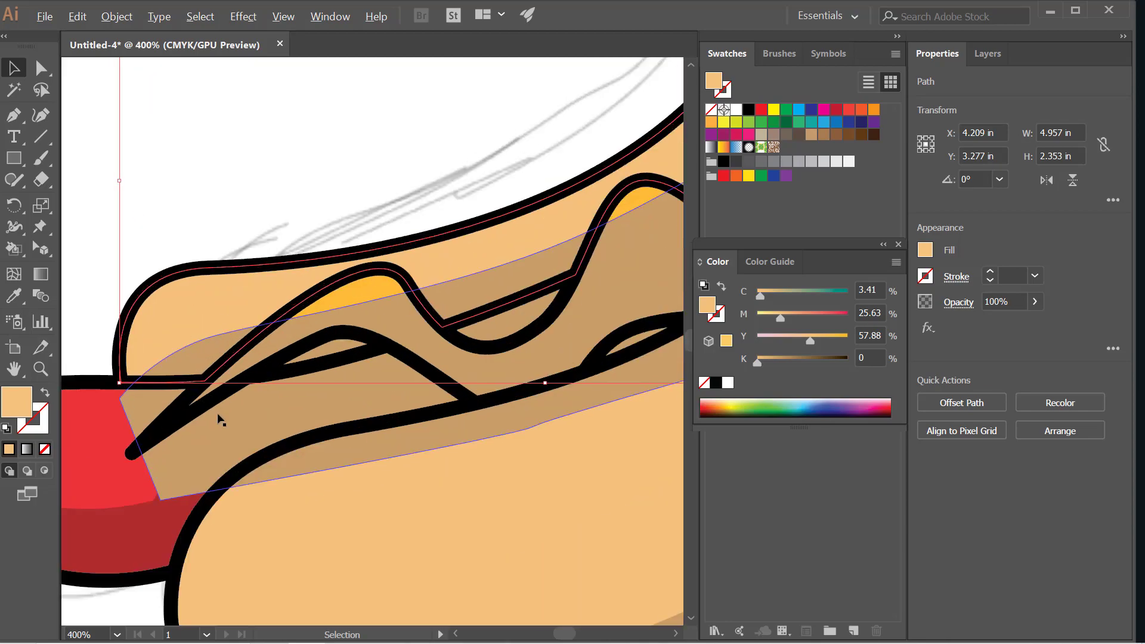
# - Intersect the pasted back bun copy with its brown shadow shape to trim the shadow, and deselect it
pyautogui.keyDown('shift'); pyautogui.click(216, 457); pyautogui.keyUp('shift')
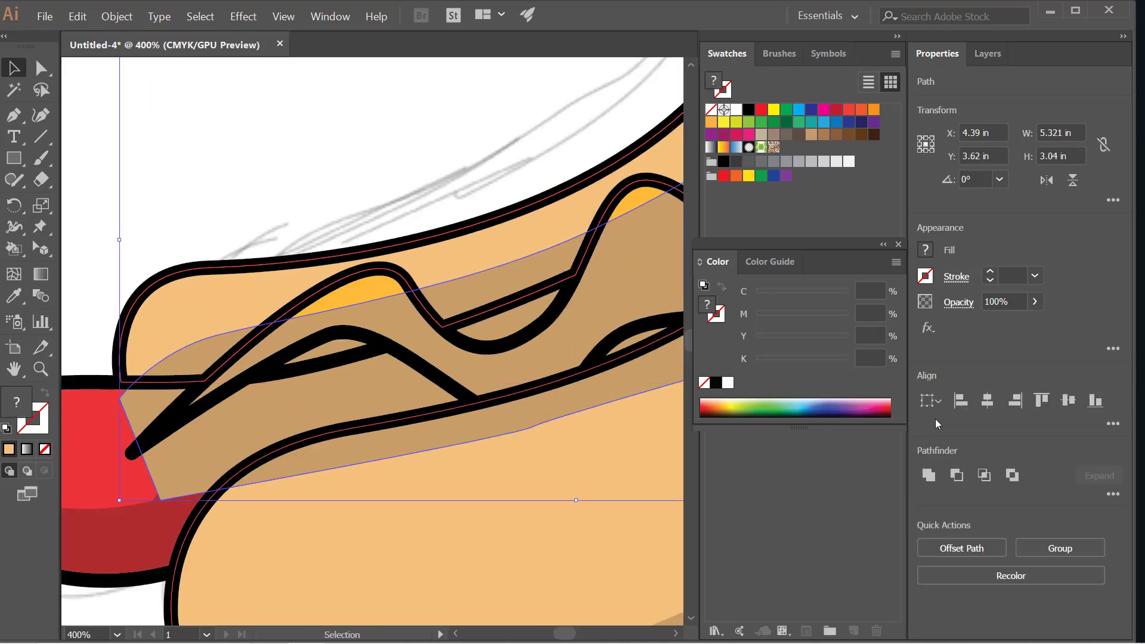
pyautogui.click(985, 475)
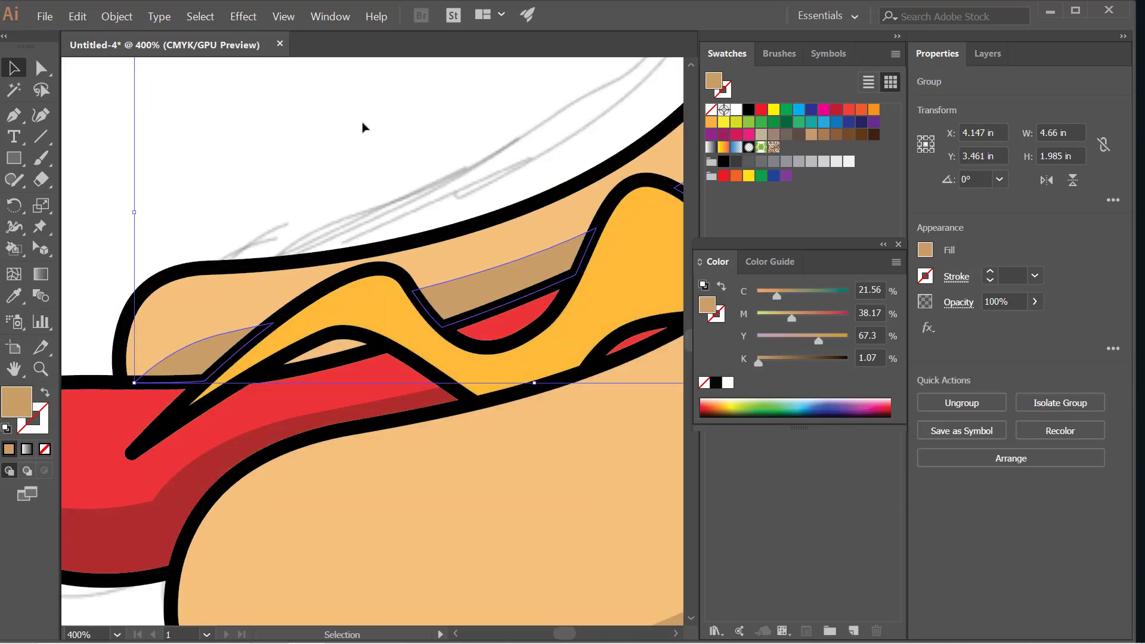
pyautogui.click(365, 122)
pyautogui.scroll(-4, 399, 241)
pyautogui.scroll(1, 338, 153)
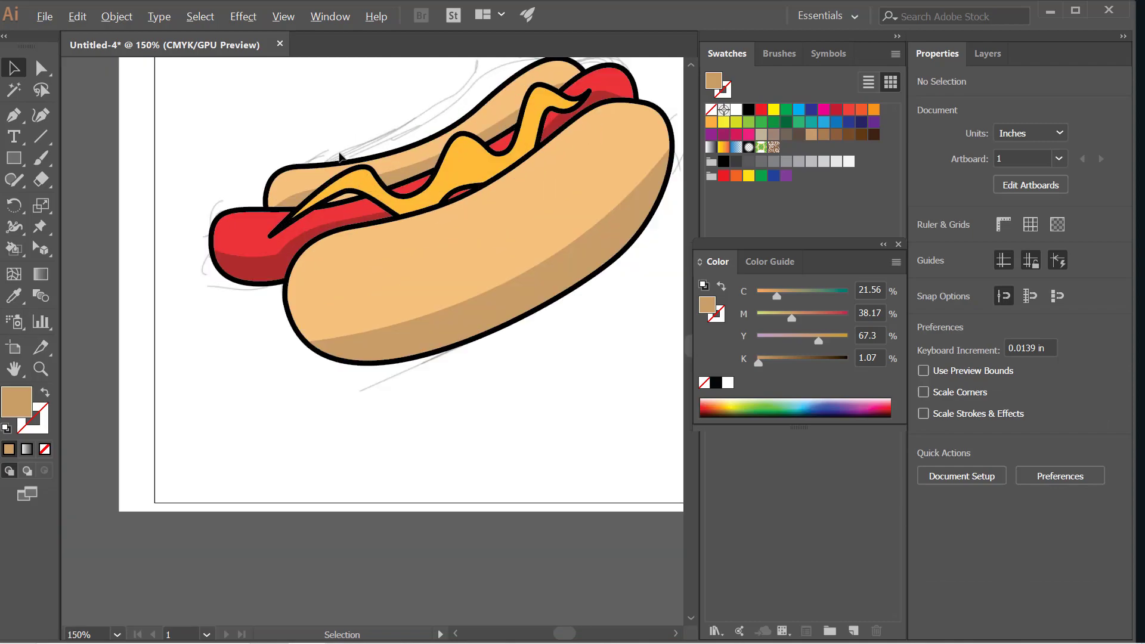
# - Match the small bun piece beneath the mustard's left loop to the back bun's brown shadow with the Eyedropper, and deselect it
pyautogui.scroll(5, 381, 178)
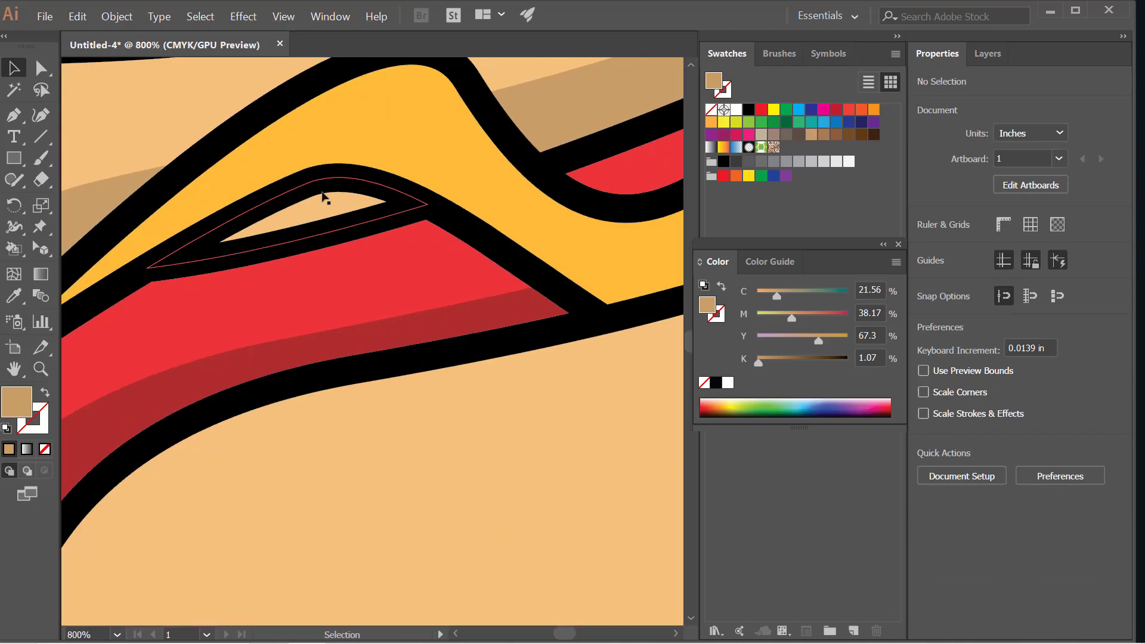
pyautogui.scroll(-2, 412, 206)
pyautogui.scroll(1, 412, 205)
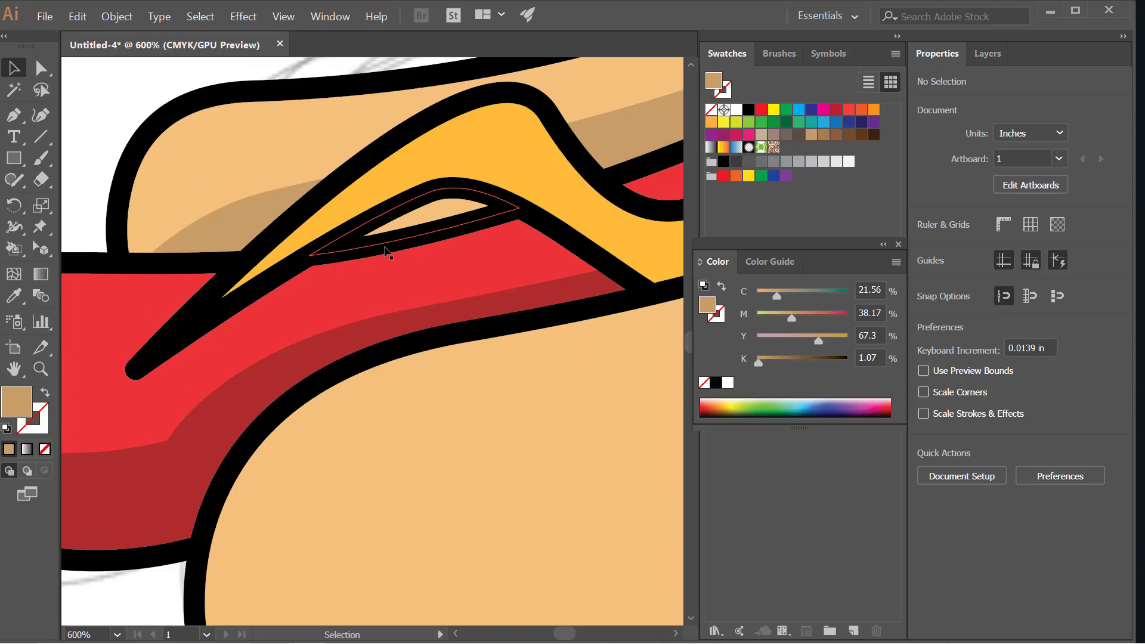
pyautogui.scroll(-2, 215, 217)
pyautogui.scroll(2, 281, 199)
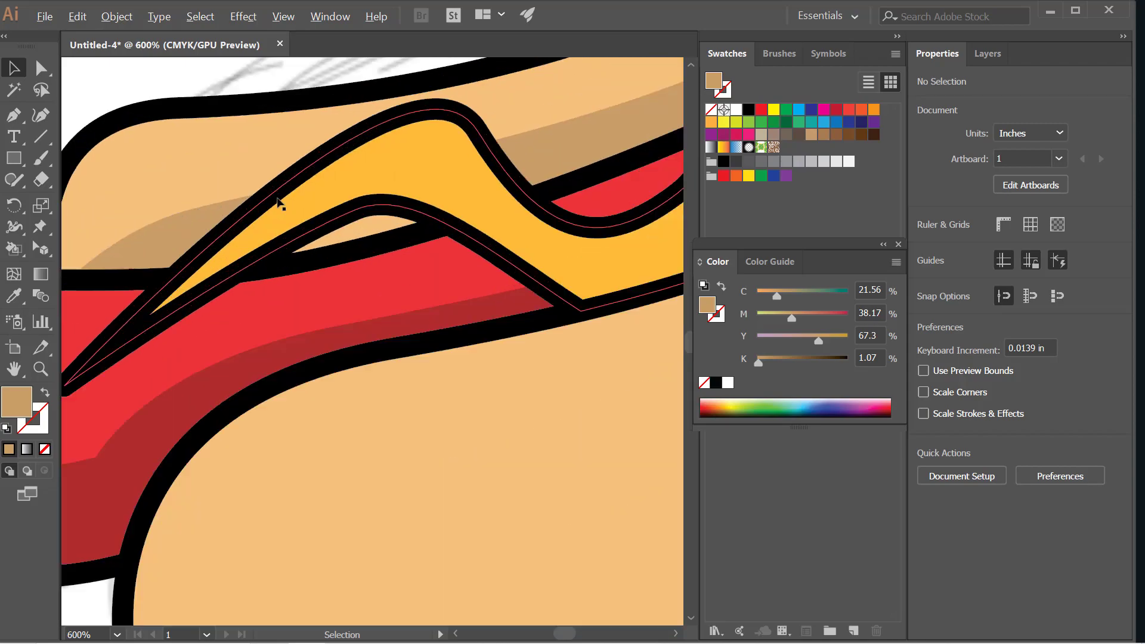
pyautogui.click(364, 234)
pyautogui.press('i')
pyautogui.click(172, 235)
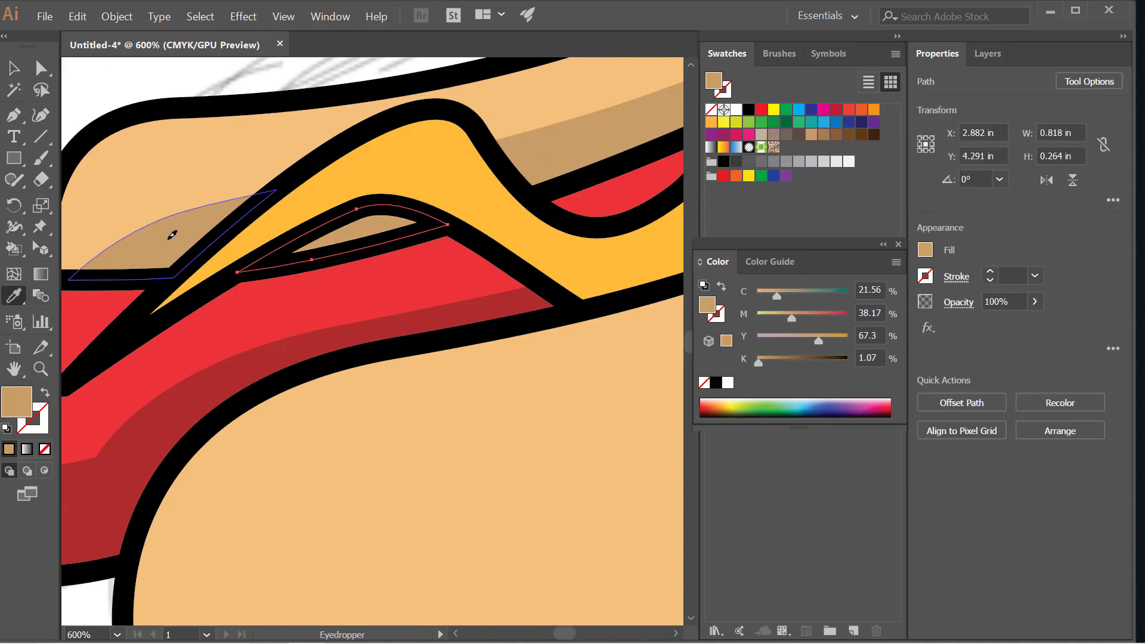
pyautogui.scroll(-4, 239, 238)
pyautogui.click(17, 69)
pyautogui.click(161, 95)
pyautogui.scroll(1, 249, 182)
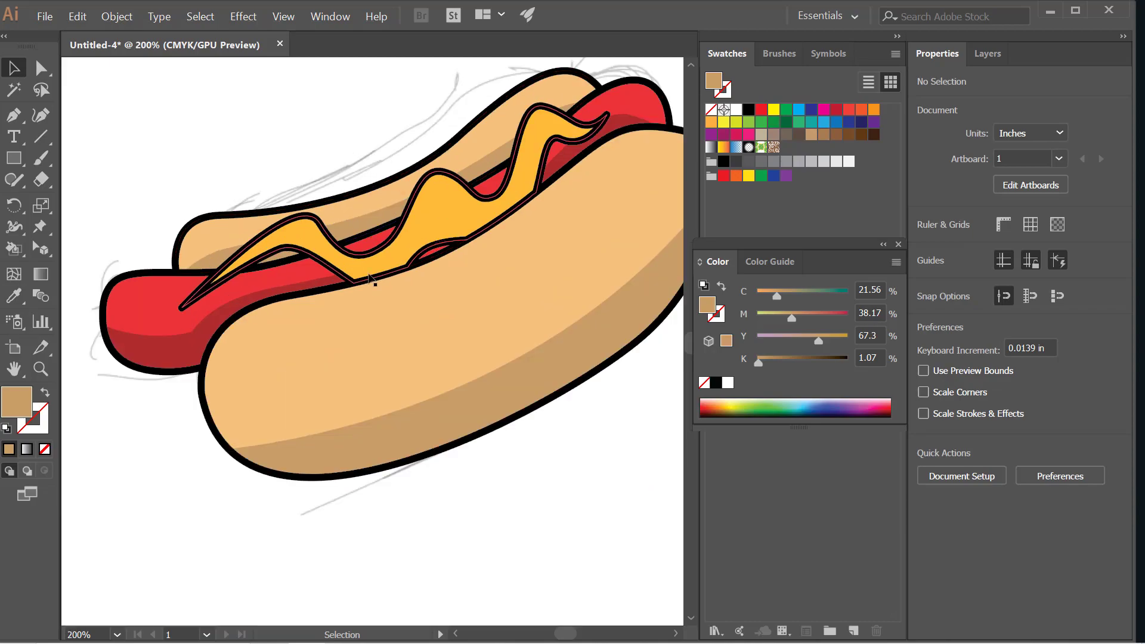
# - Draw the mustard shadow's wavy upper edge with the Pen tool, from the left tip through the first dip to the middle peak
pyautogui.scroll(-1, 370, 274)
pyautogui.scroll(1, 564, 196)
pyautogui.scroll(-1, 480, 261)
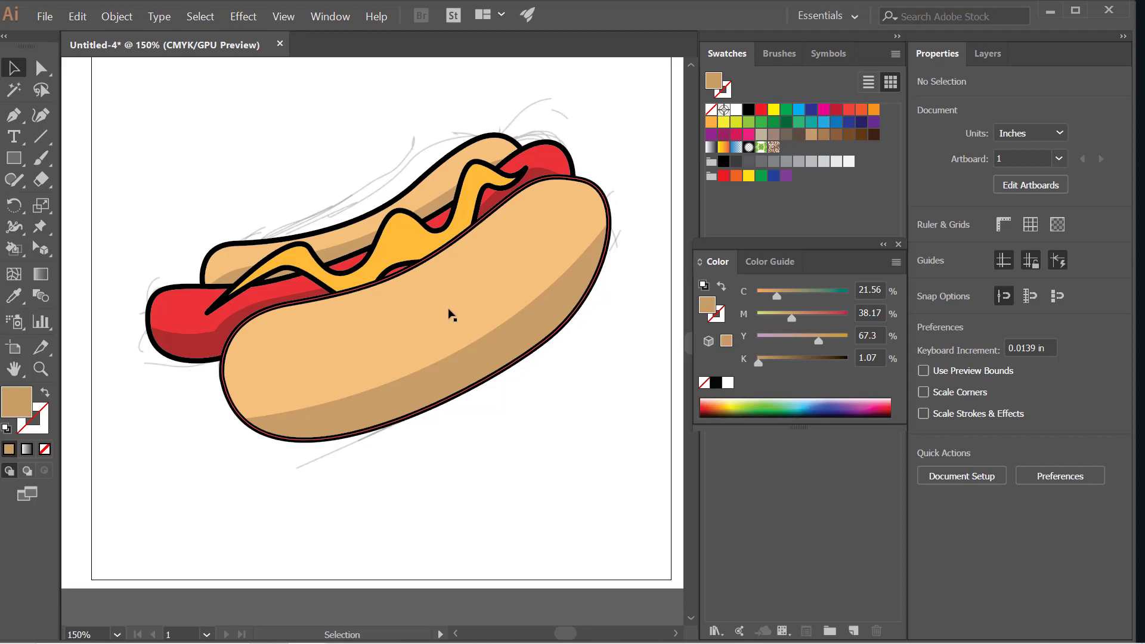
pyautogui.scroll(2, 297, 253)
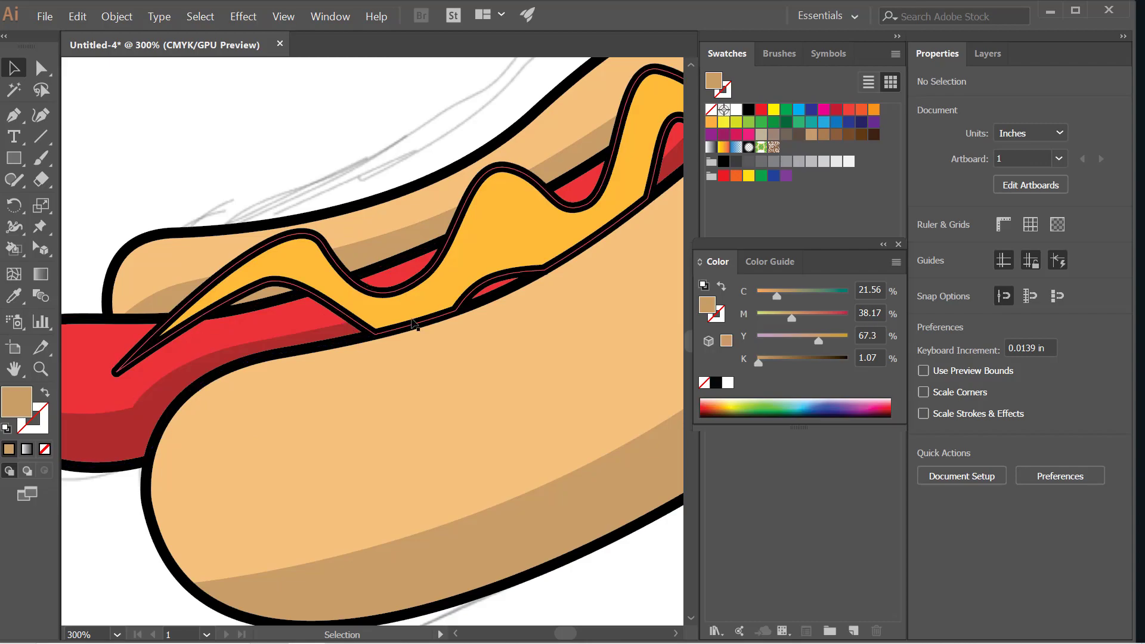
pyautogui.scroll(-2, 351, 319)
pyautogui.scroll(2, 353, 330)
pyautogui.click(13, 114)
pyautogui.scroll(1, 197, 358)
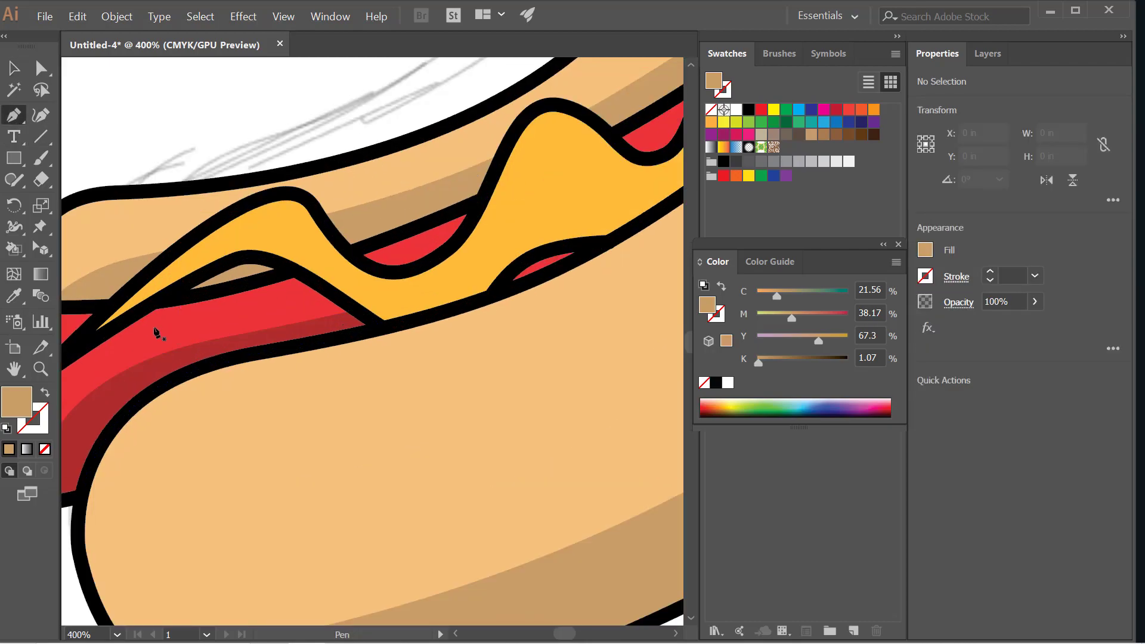
pyautogui.click(88, 333)
pyautogui.moveTo(273, 235); pyautogui.dragTo(321, 248)
pyautogui.moveTo(416, 295); pyautogui.dragTo(479, 293)
pyautogui.moveTo(546, 207); pyautogui.dragTo(602, 199)
# - Continue the mustard shadow's curved edge up through the right peak and out past the mustard's right tip
pyautogui.press('space')
pyautogui.moveTo(565, 286); pyautogui.dragTo(351, 421)
pyautogui.moveTo(488, 291); pyautogui.dragTo(540, 244)
pyautogui.moveTo(566, 158); pyautogui.dragTo(608, 156)
pyautogui.scroll(-2, 525, 242)
pyautogui.scroll(3, 525, 239)
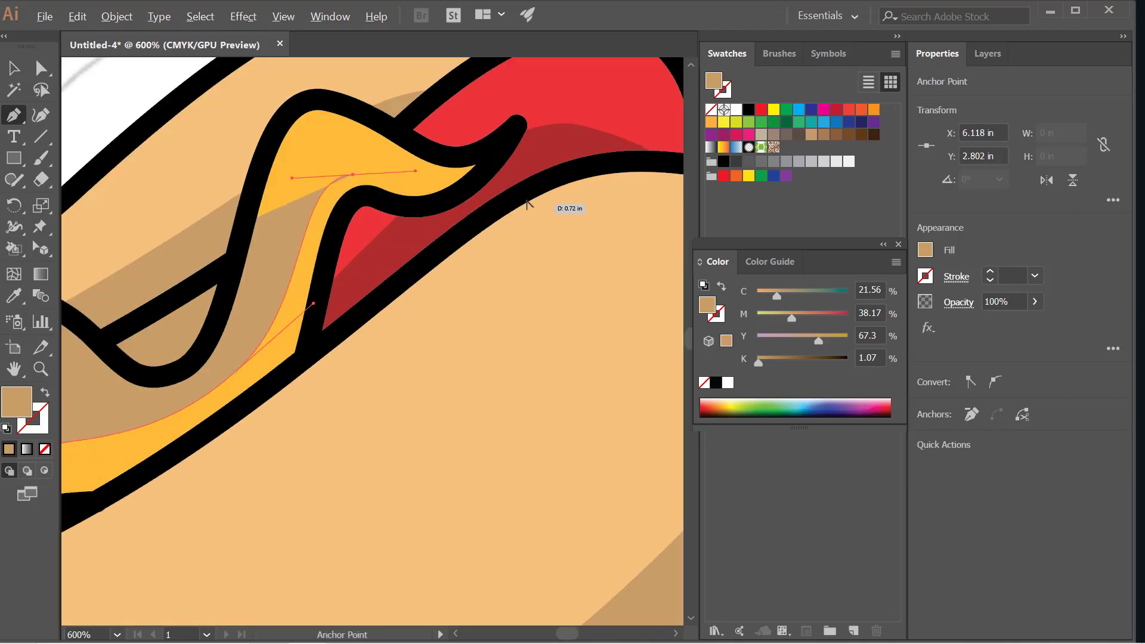
pyautogui.scroll(2, 526, 201)
pyautogui.moveTo(516, 155); pyautogui.dragTo(647, 92)
# - Close the mustard's shadow shape with anchor points across the front bun, back to its starting point at the left
pyautogui.scroll(-4, 606, 135)
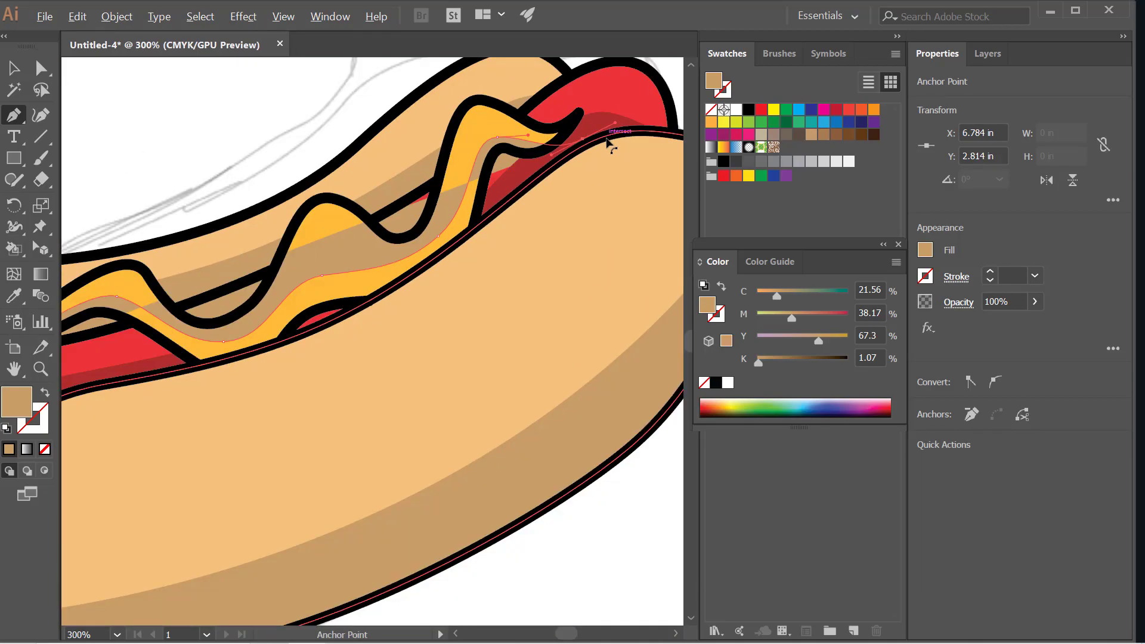
pyautogui.scroll(-2, 608, 138)
pyautogui.click(619, 193)
pyautogui.click(497, 343)
pyautogui.click(320, 383)
pyautogui.click(189, 388)
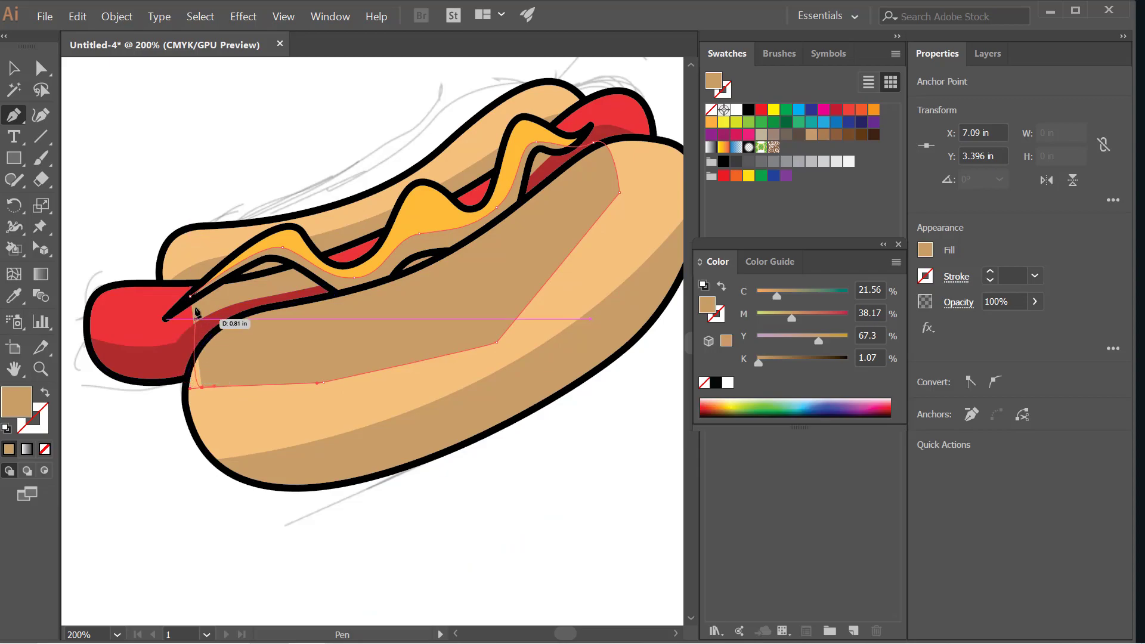
pyautogui.click(191, 295)
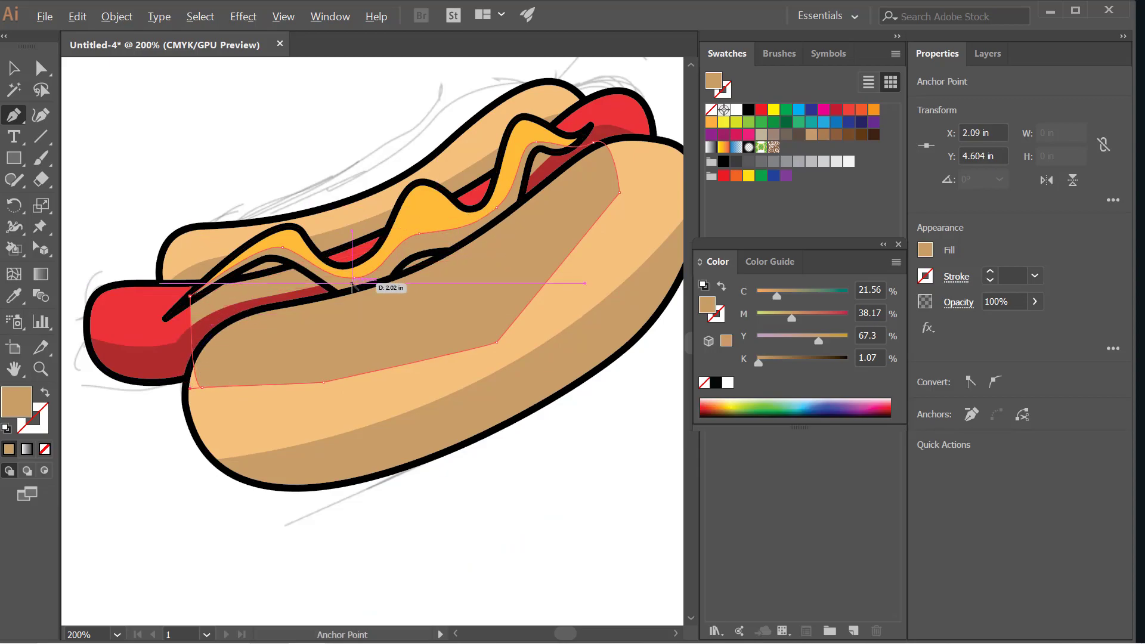
# - Match the new shadow shape's fill to the mustard's yellow with the Eyedropper, and deselect it
pyautogui.scroll(1, 353, 286)
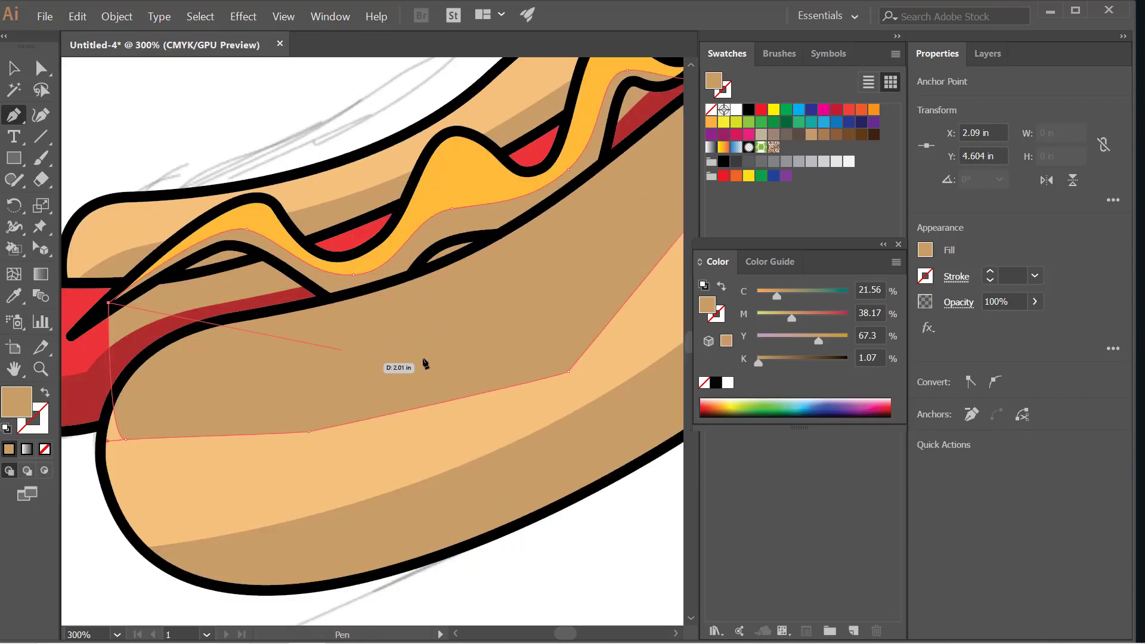
pyautogui.press('i')
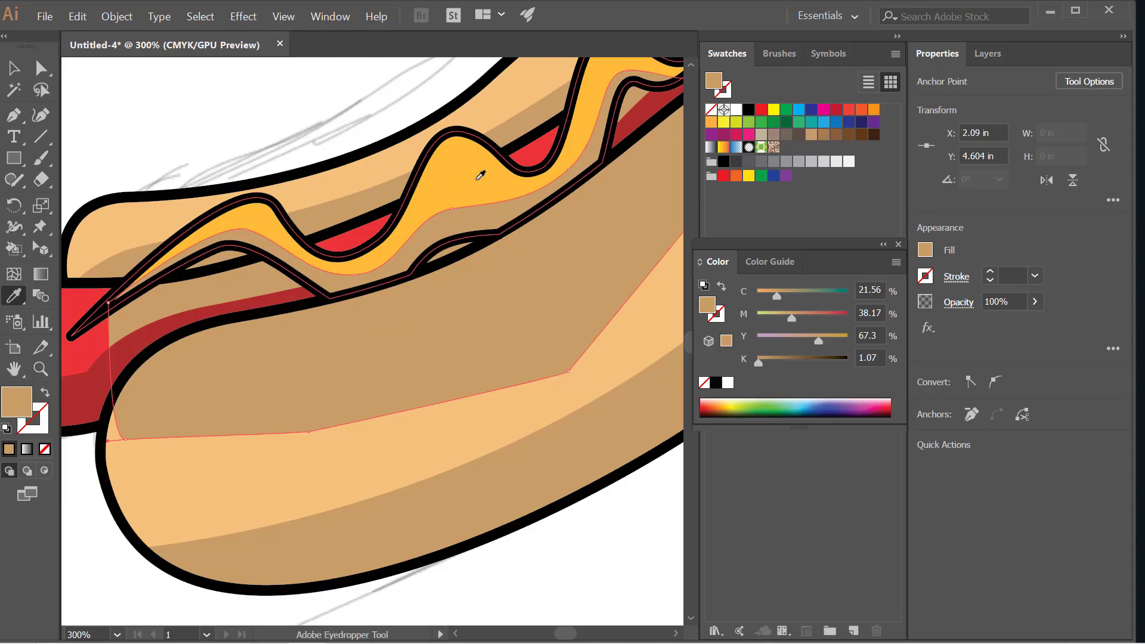
pyautogui.click(481, 175)
pyautogui.scroll(-1, 486, 275)
pyautogui.click(14, 68)
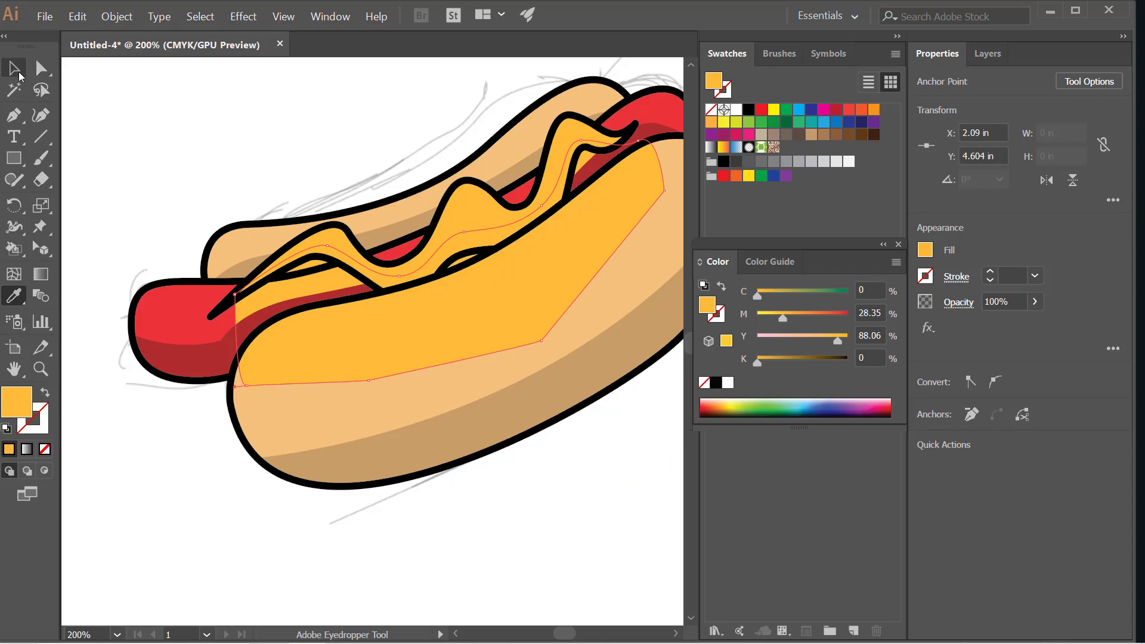
pyautogui.click(133, 114)
pyautogui.click(339, 234)
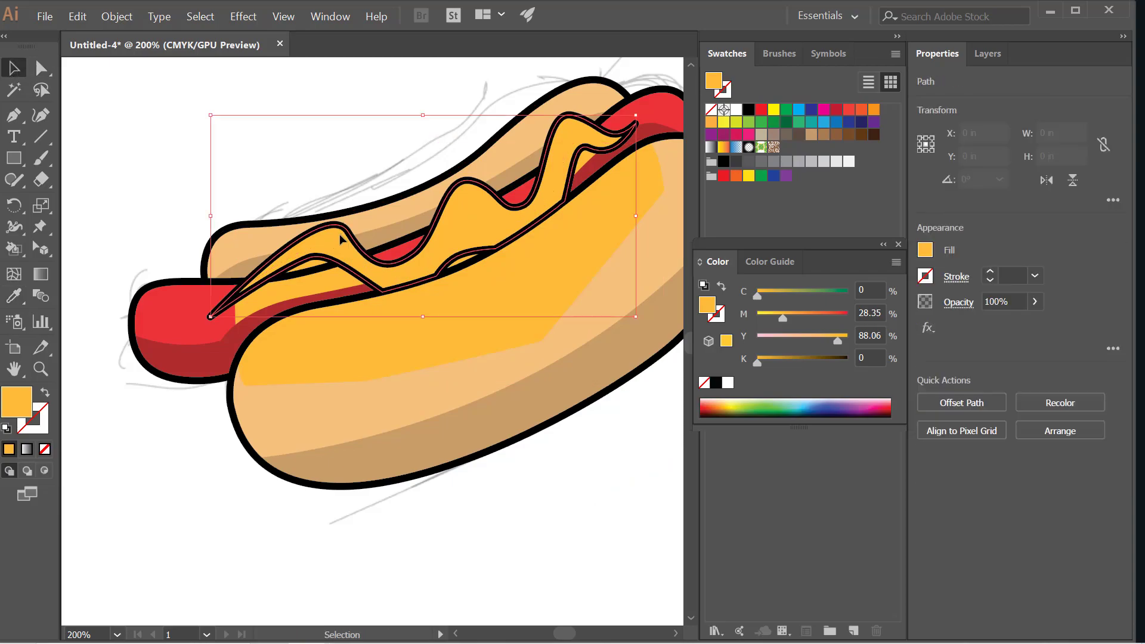
pyautogui.press('a')
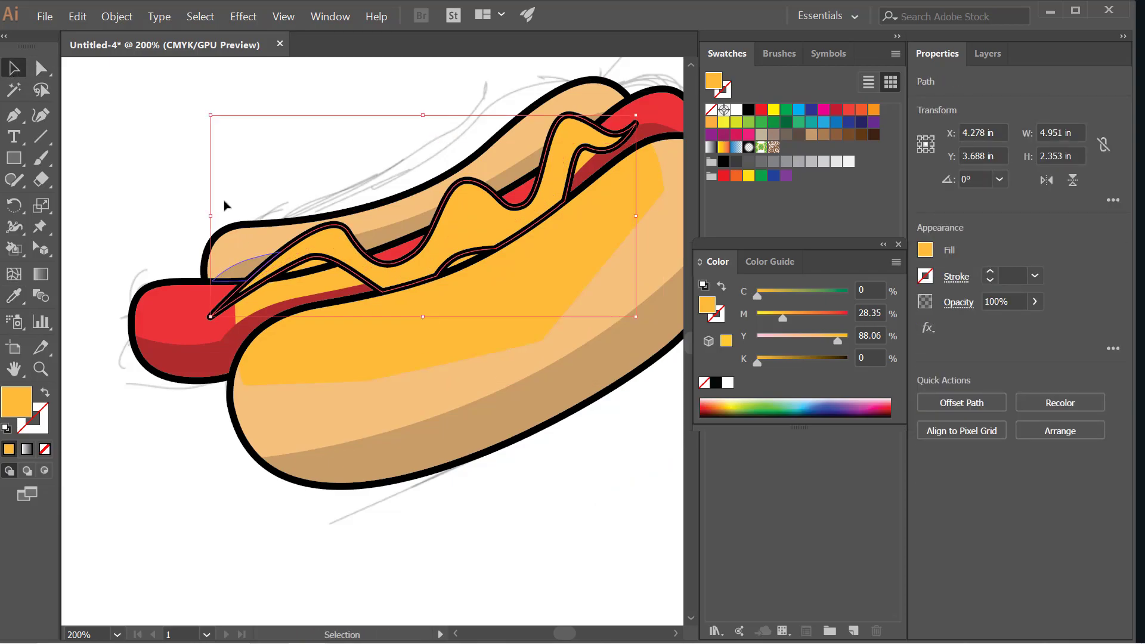
pyautogui.click(41, 158)
pyautogui.click(353, 371)
pyautogui.hotkey('ctrl', 'z')
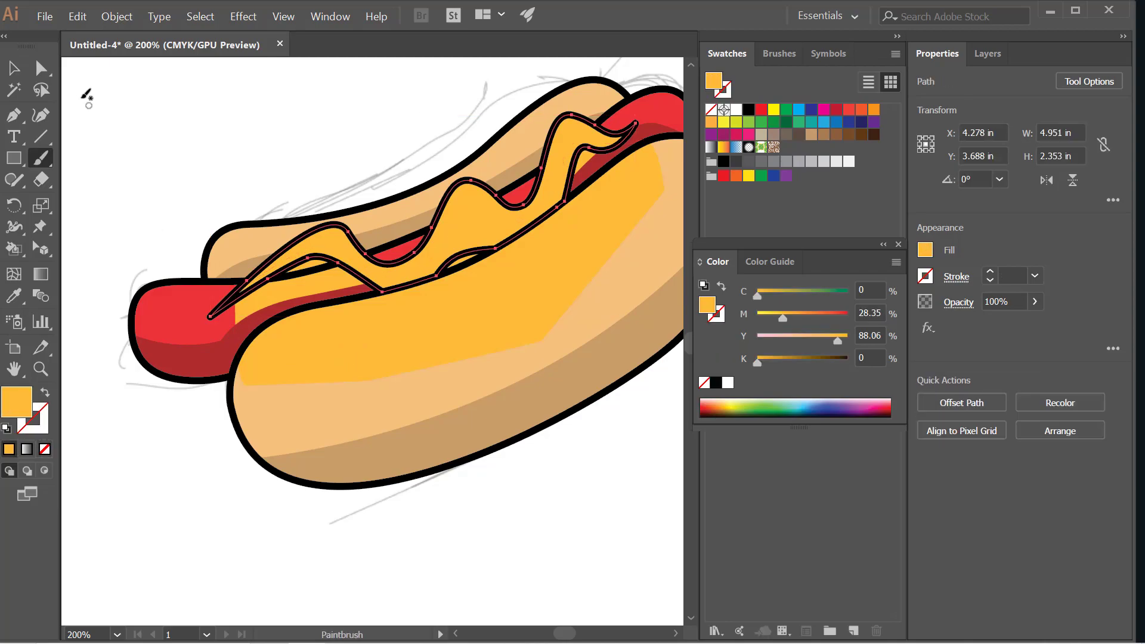
pyautogui.click(14, 68)
pyautogui.click(132, 119)
# - Darken the mustard shadow's fill to #d39933 in the Color Picker, and deselect the shape
pyautogui.click(332, 334)
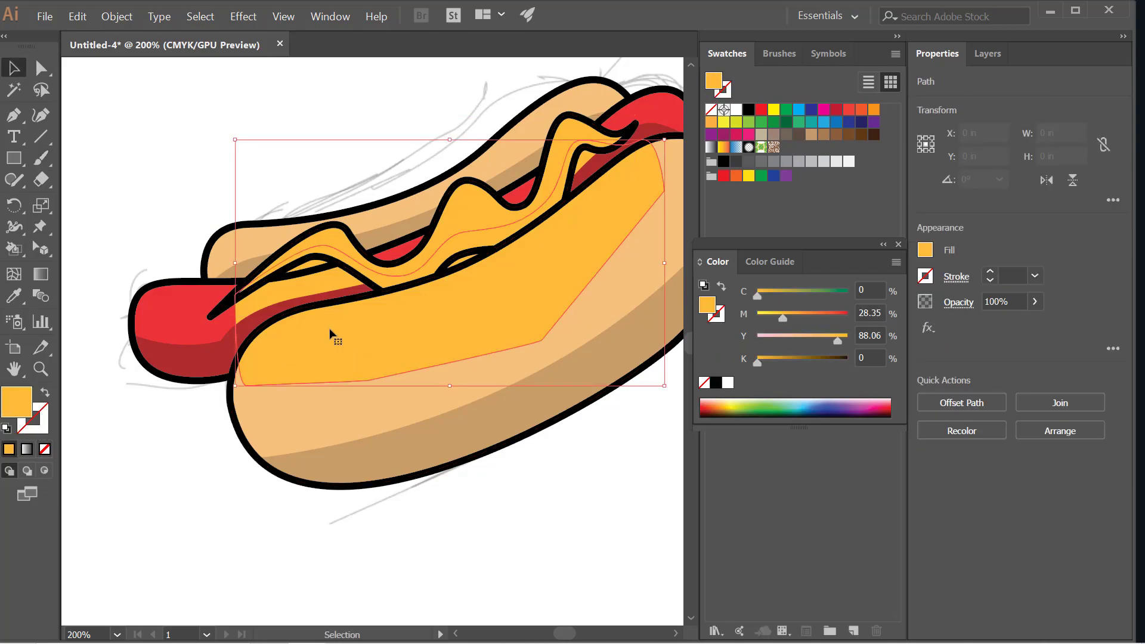
pyautogui.doubleClick(28, 400)
pyautogui.moveTo(814, 254); pyautogui.dragTo(811, 283)
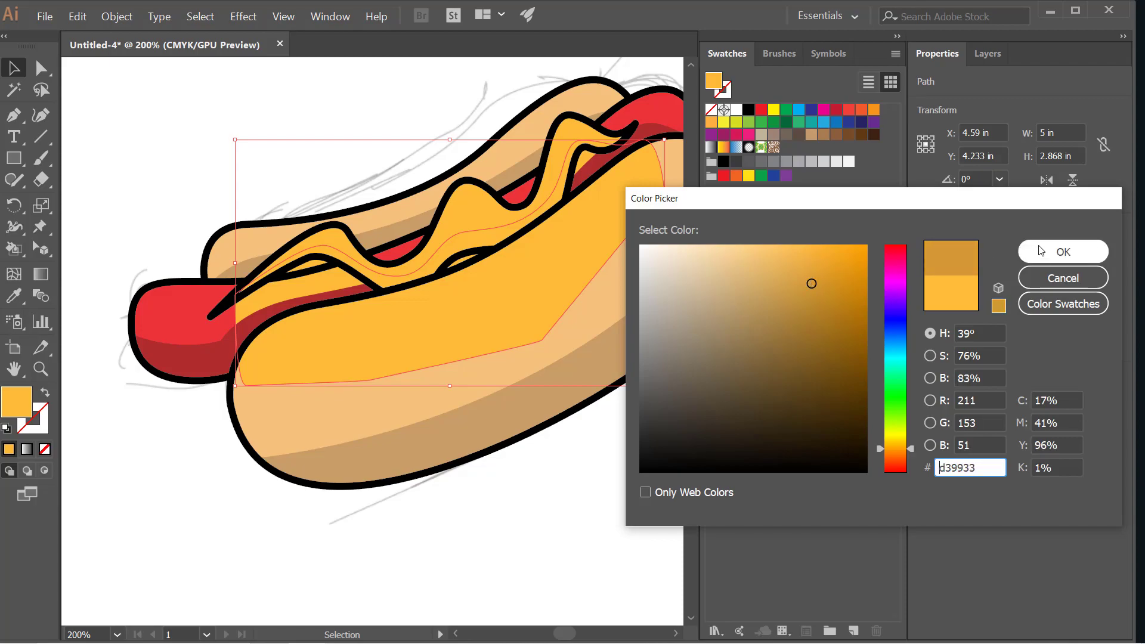
pyautogui.click(1041, 251)
pyautogui.click(349, 96)
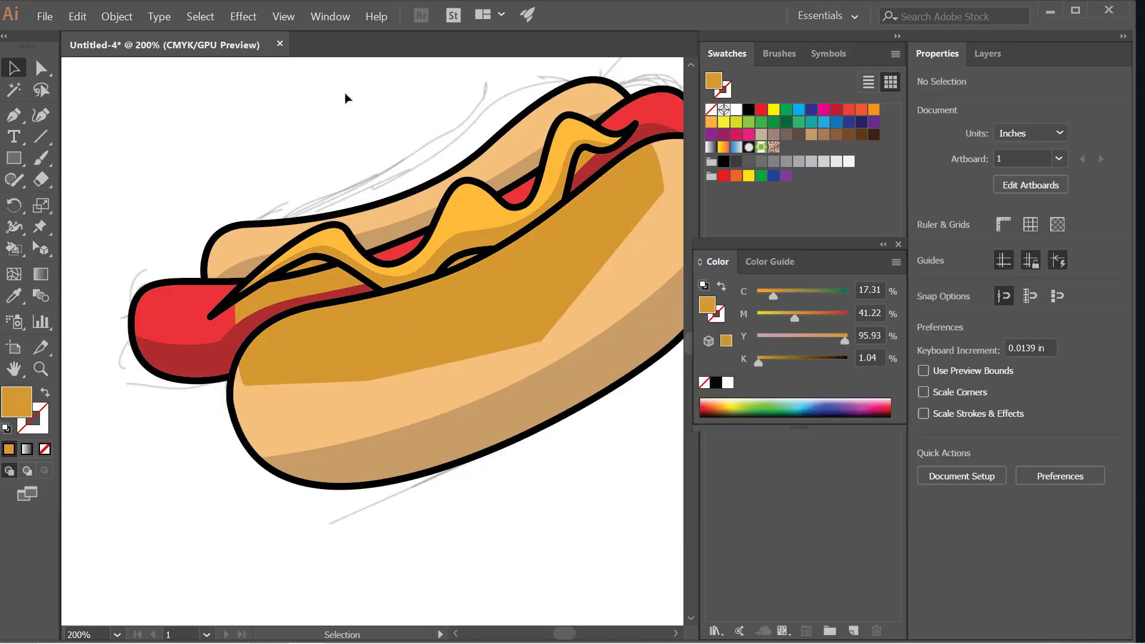
# - Copy the mustard's base color shape, paste the copy in place in front, and check its layer
pyautogui.scroll(1, 399, 209)
pyautogui.click(486, 212)
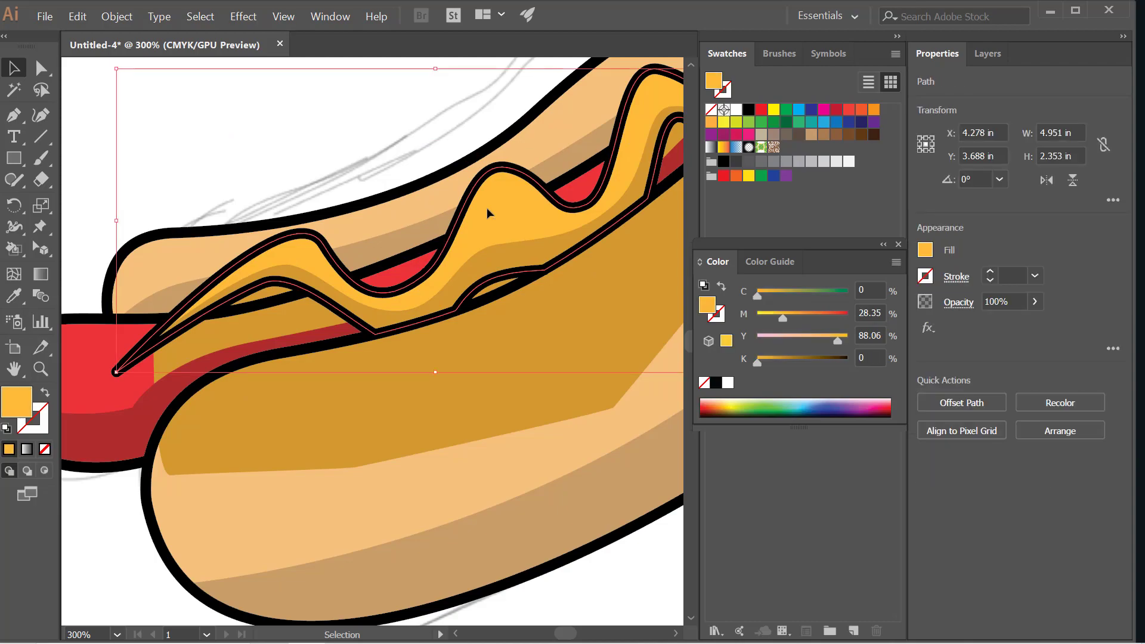
pyautogui.press('ctrl')
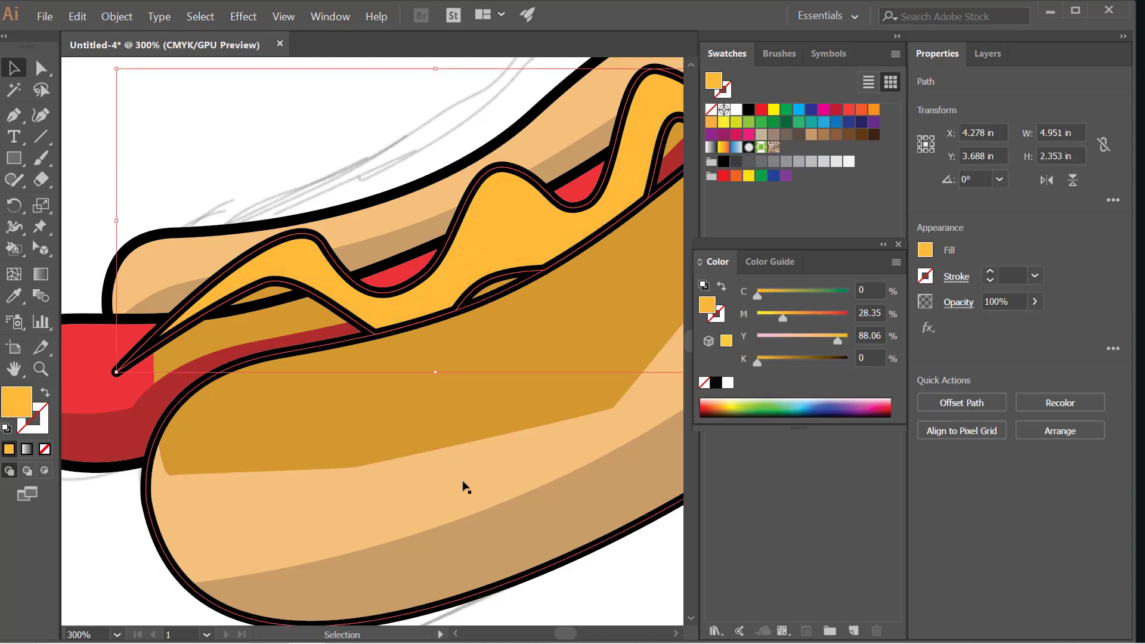
pyautogui.scroll(-1, 393, 409)
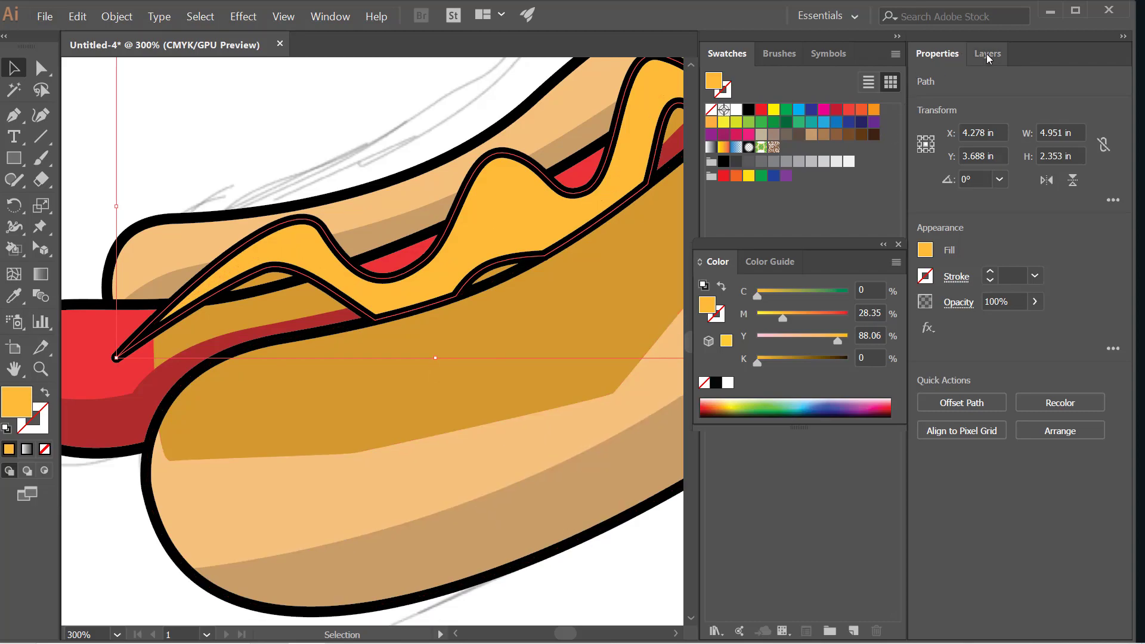
pyautogui.click(984, 54)
pyautogui.scroll(-1, 517, 307)
pyautogui.scroll(-1, 516, 307)
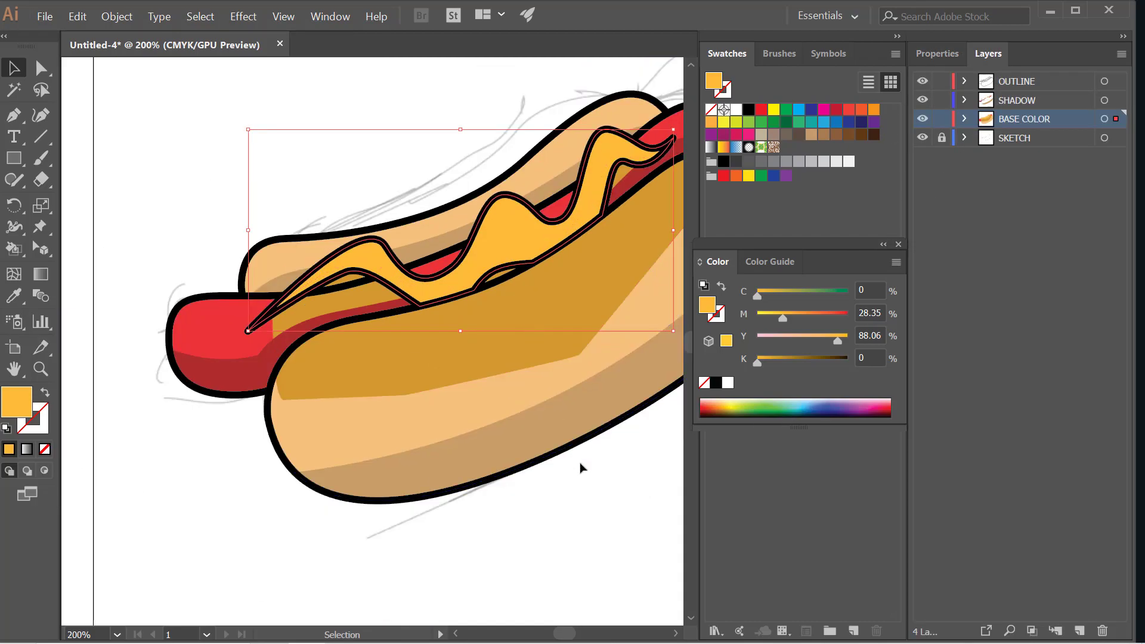
# - Intersect the pasted mustard copy with the dark yellow shadow shape to trim the shadow to the mustard
pyautogui.click(532, 360)
pyautogui.keyDown('shift'); pyautogui.click(506, 224); pyautogui.keyUp('shift')
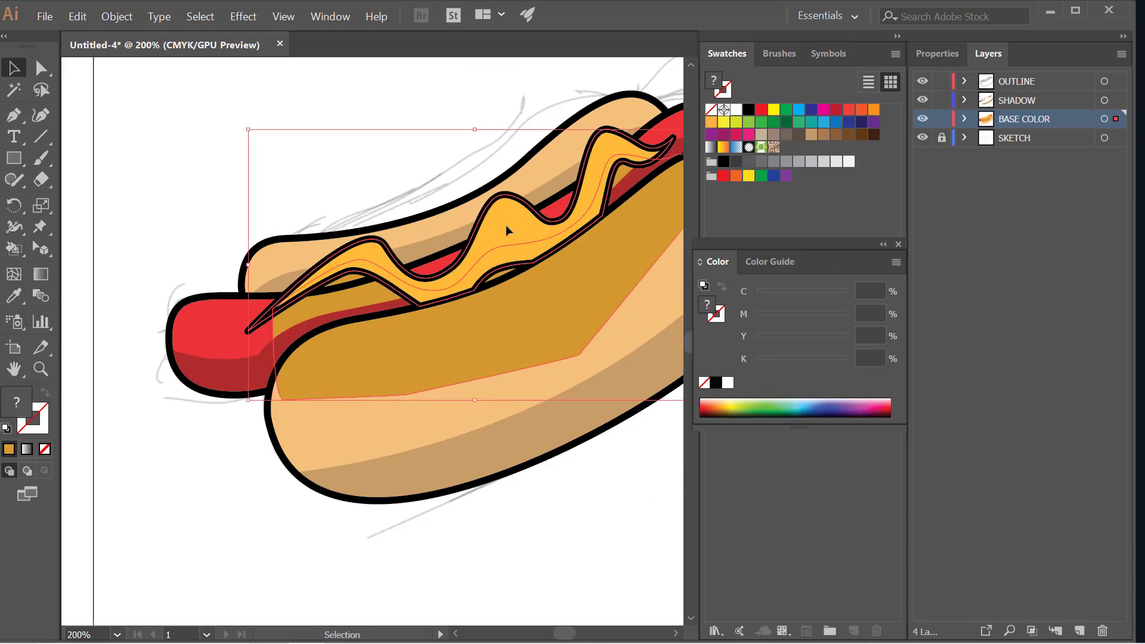
pyautogui.click(935, 55)
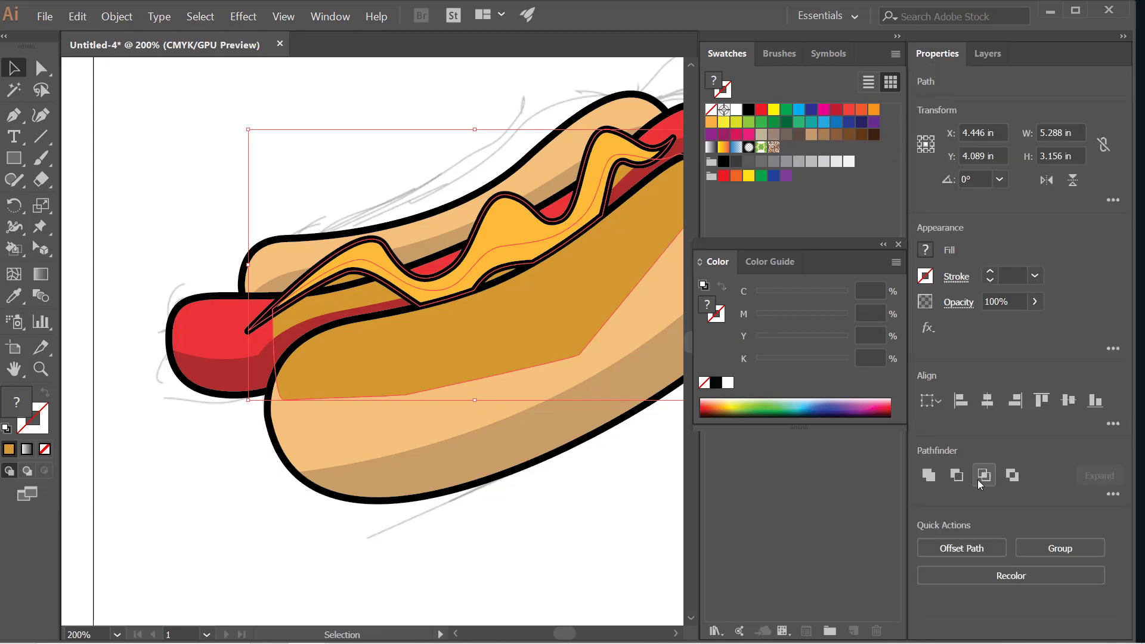
pyautogui.hotkey('ctrl', 'z')
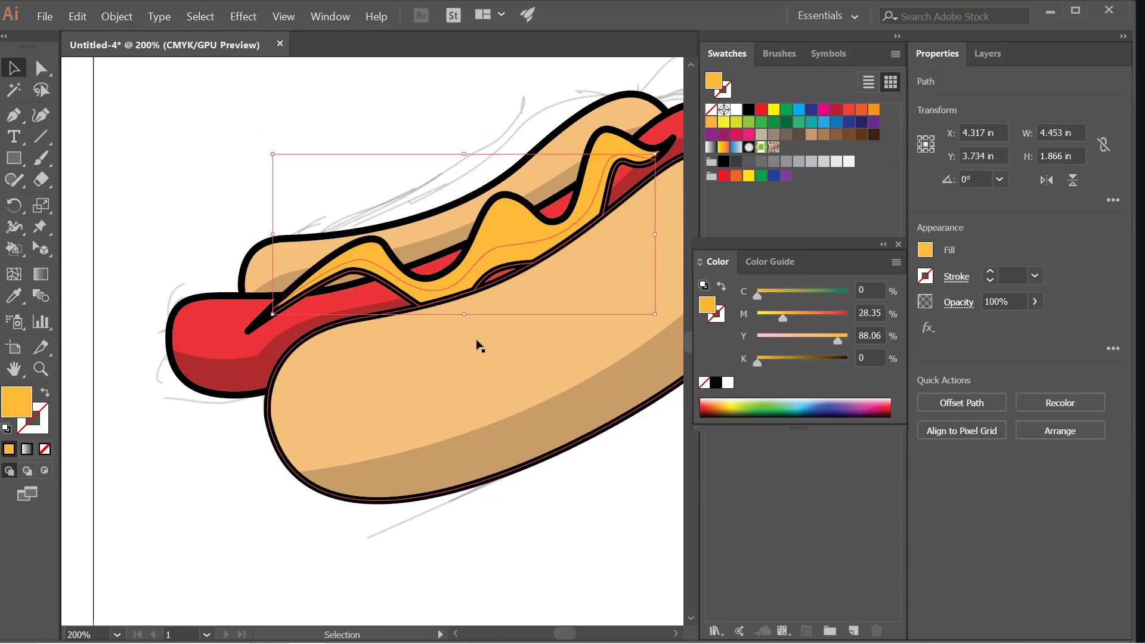
# - Undo the trim of the mustard shadow and deselect everything
pyautogui.press('a')
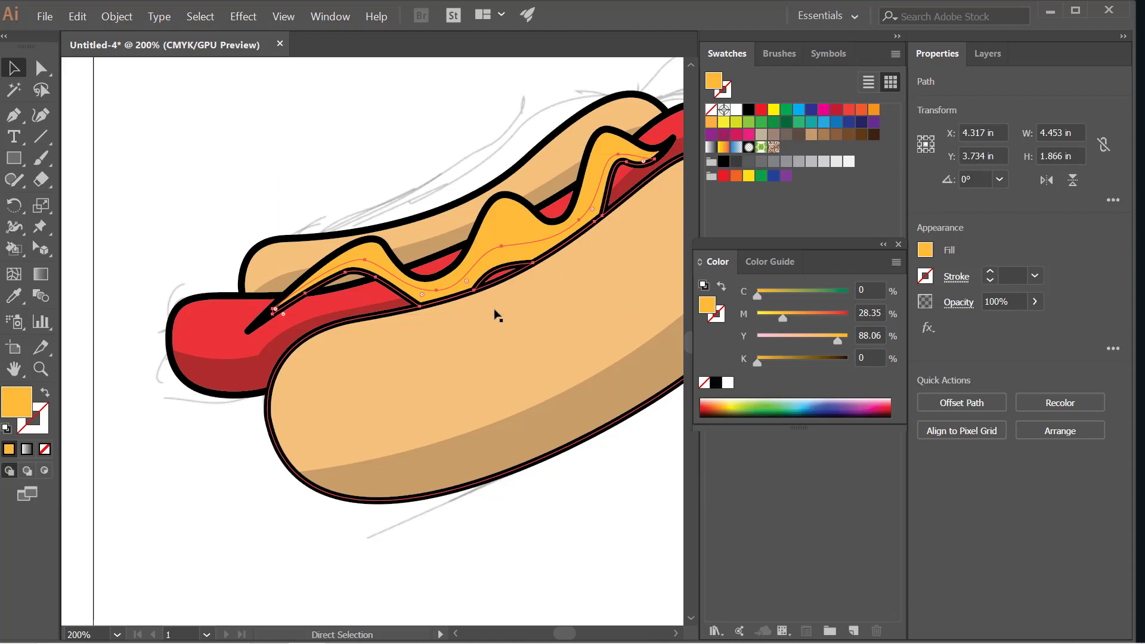
pyautogui.hotkey('ctrl', 'shift', 'z')
pyautogui.click(215, 145)
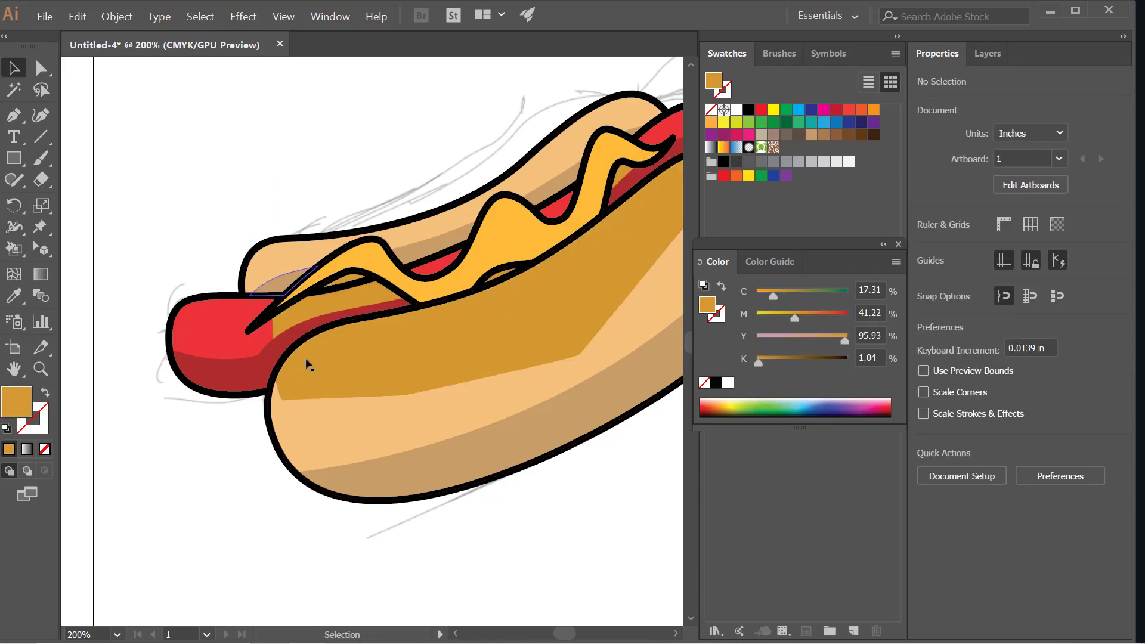
# - Check the layer of the untrimmed dark yellow shadow shape, delete it from BASE COLOR, and make the SHADOW layer active
pyautogui.scroll(1, 406, 361)
pyautogui.click(407, 362)
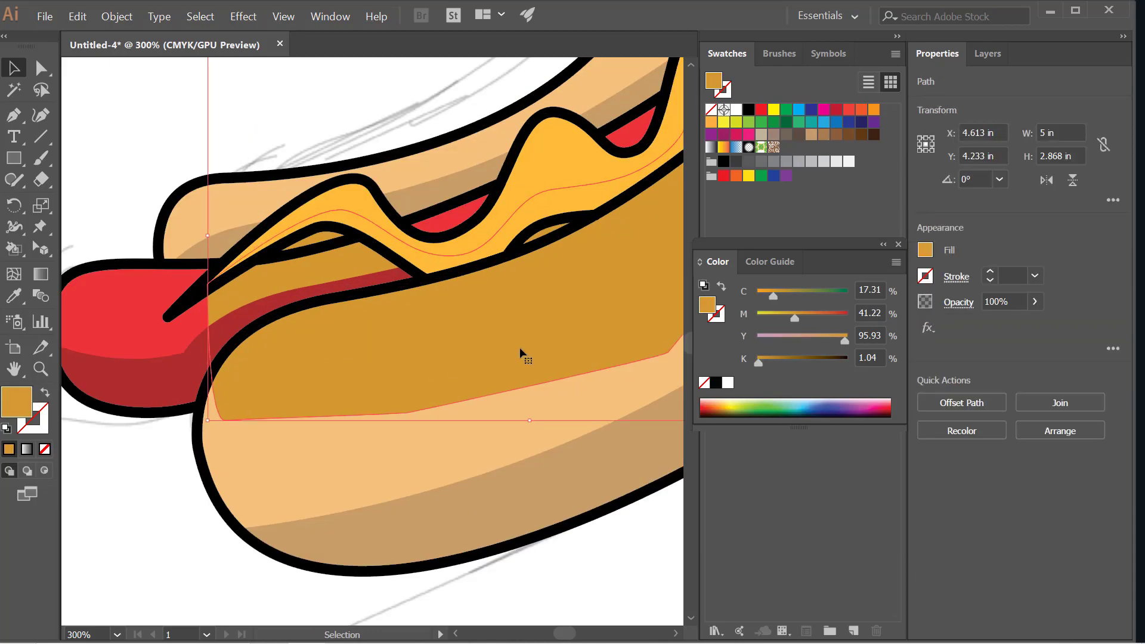
pyautogui.click(988, 53)
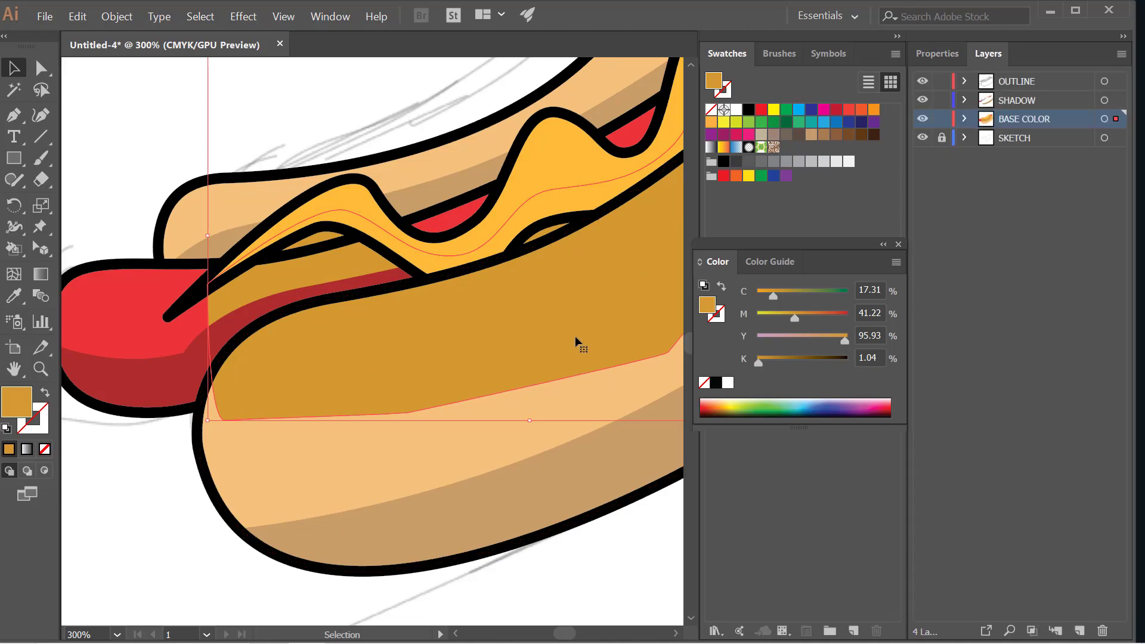
pyautogui.scroll(-1, 572, 327)
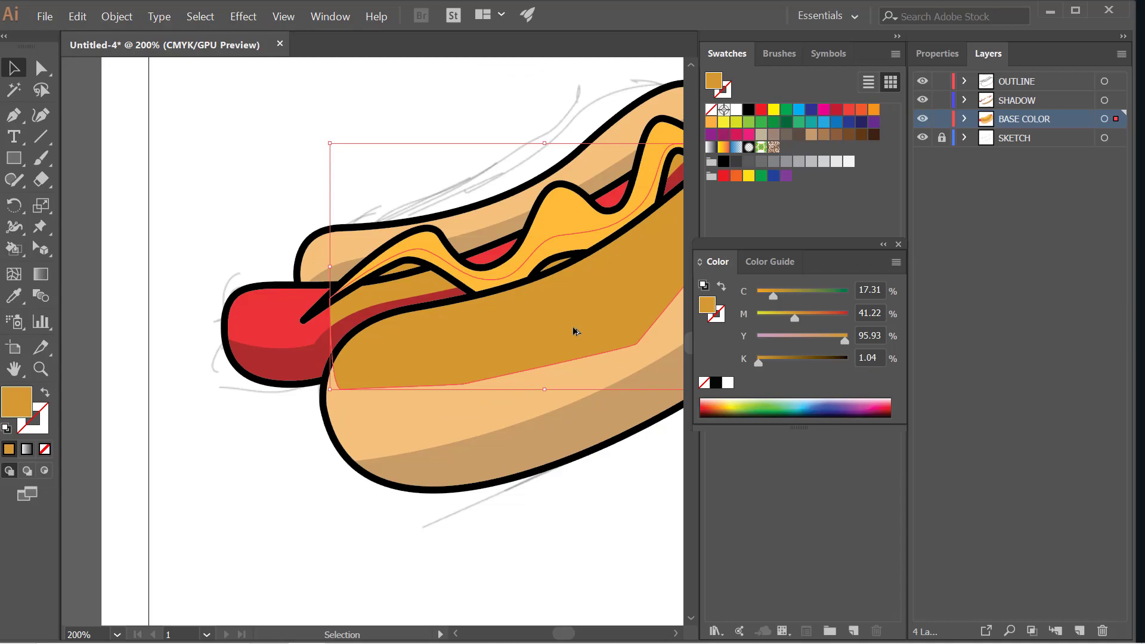
pyautogui.press('Delete')
pyautogui.click(575, 331)
pyautogui.click(1051, 101)
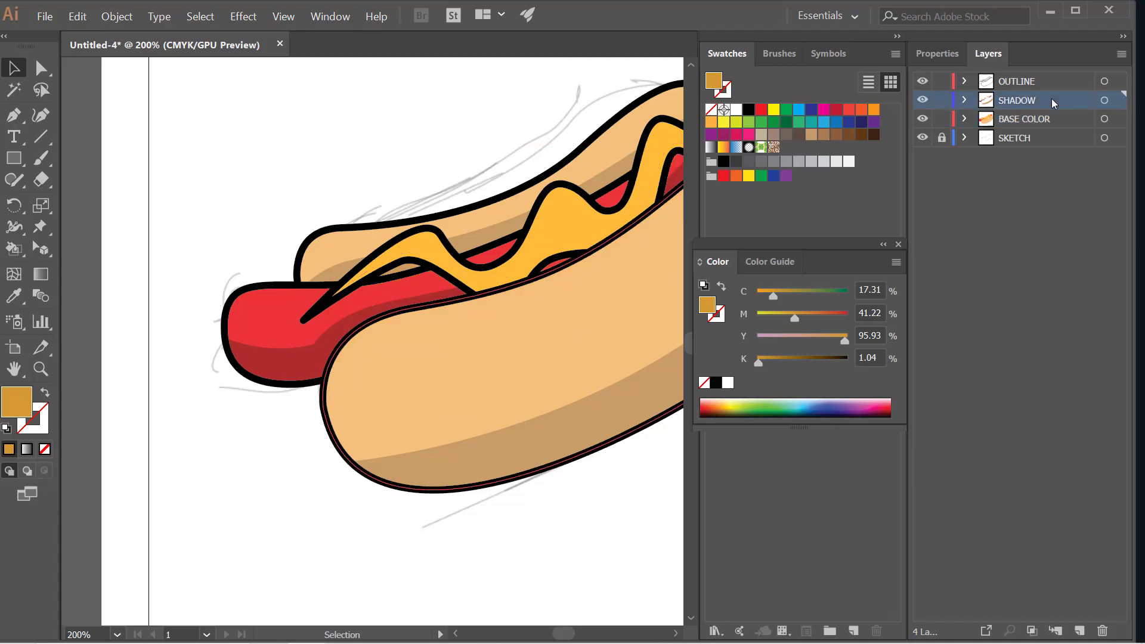
# - Trace a curved shadow edge with the Pen tool through the mustard, from its left tip past the first two waves
pyautogui.hotkey('ctrl', '+')
pyautogui.click(475, 306)
pyautogui.press('p')
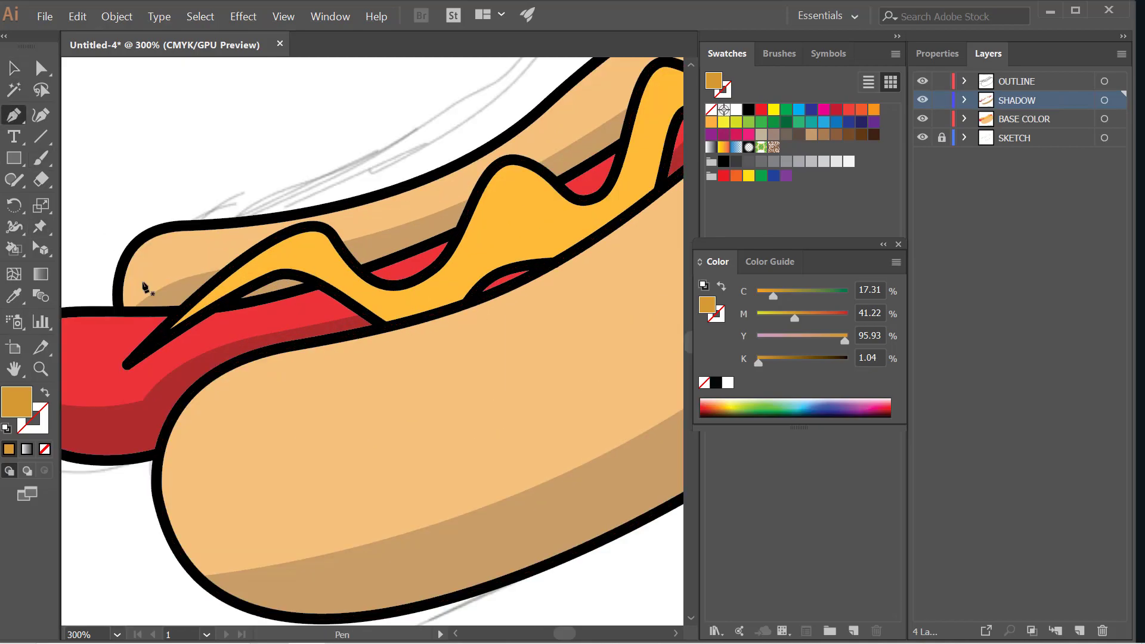
pyautogui.click(152, 347)
pyautogui.moveTo(319, 266); pyautogui.dragTo(461, 292)
pyautogui.hotkey('ctrl', '+')
pyautogui.moveTo(537, 261); pyautogui.dragTo(546, 248)
pyautogui.press('space')
pyautogui.moveTo(452, 376); pyautogui.dragTo(248, 525)
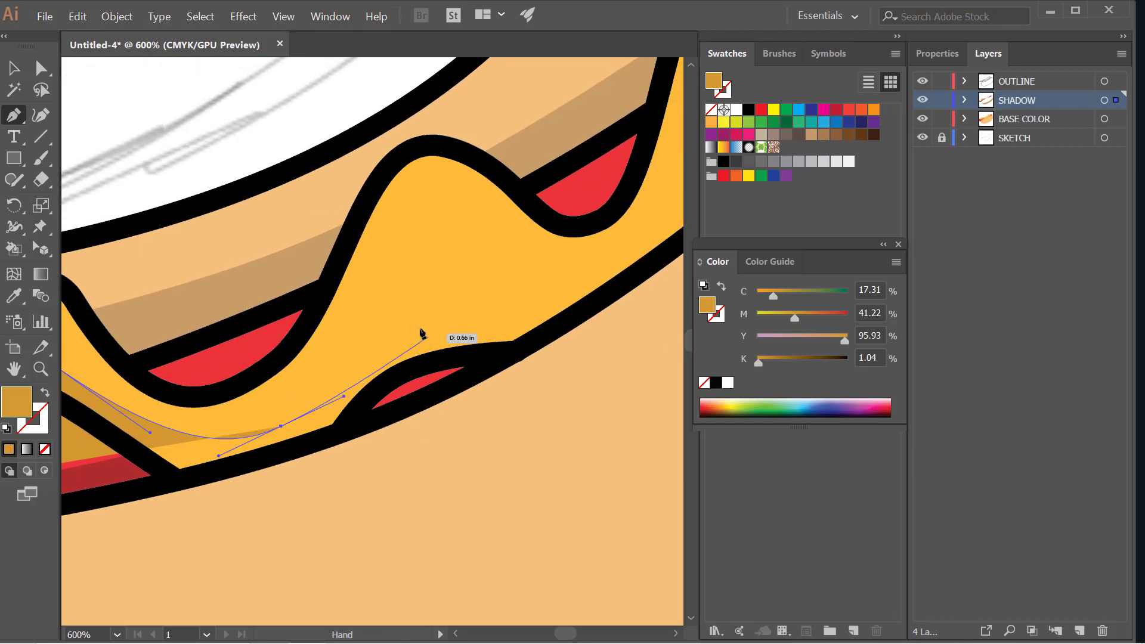
pyautogui.moveTo(455, 300); pyautogui.dragTo(535, 280)
# - Continue the shadow edge through the tallest mustard wave to its right tip, and extend the path onto the front bun
pyautogui.hotkey('ctrl', '-')
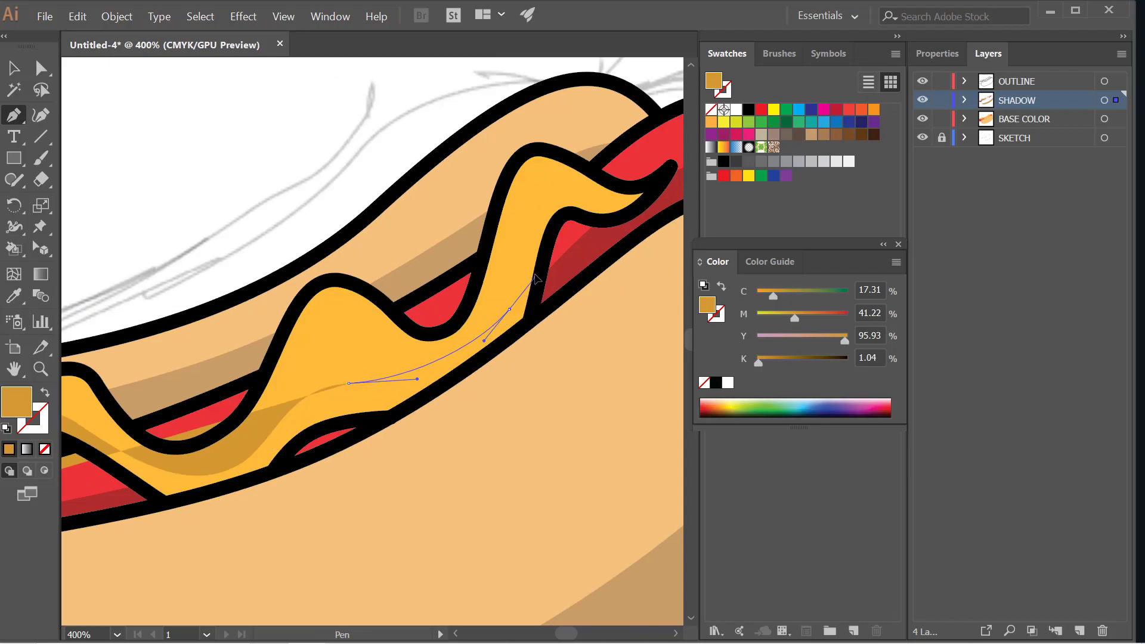
pyautogui.moveTo(556, 193); pyautogui.dragTo(655, 177)
pyautogui.hotkey('ctrl', 'z')
pyautogui.moveTo(476, 190); pyautogui.dragTo(522, 164)
pyautogui.scroll(-2, 506, 230)
pyautogui.click(558, 256)
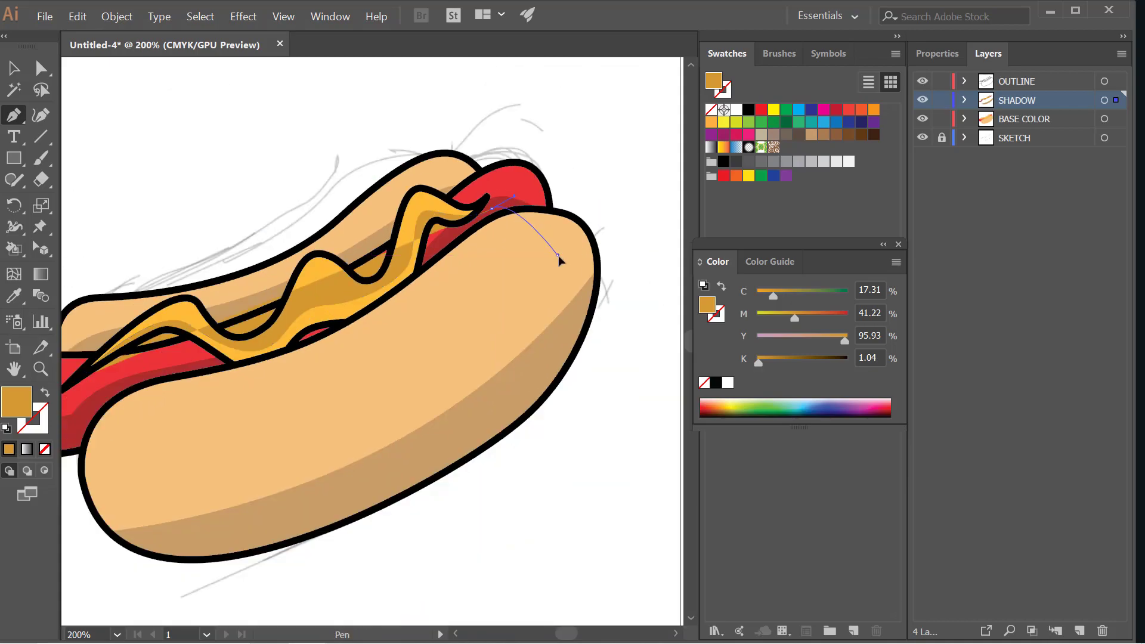
# - Close the mustard shadow shape with straight segments across the front bun back to the mustard's left tip, and deselect it
pyautogui.scroll(-2, 558, 255)
pyautogui.scroll(1, 480, 344)
pyautogui.click(477, 344)
pyautogui.click(322, 375)
pyautogui.keyDown('alt'); pyautogui.click(241, 368); pyautogui.keyUp('alt')
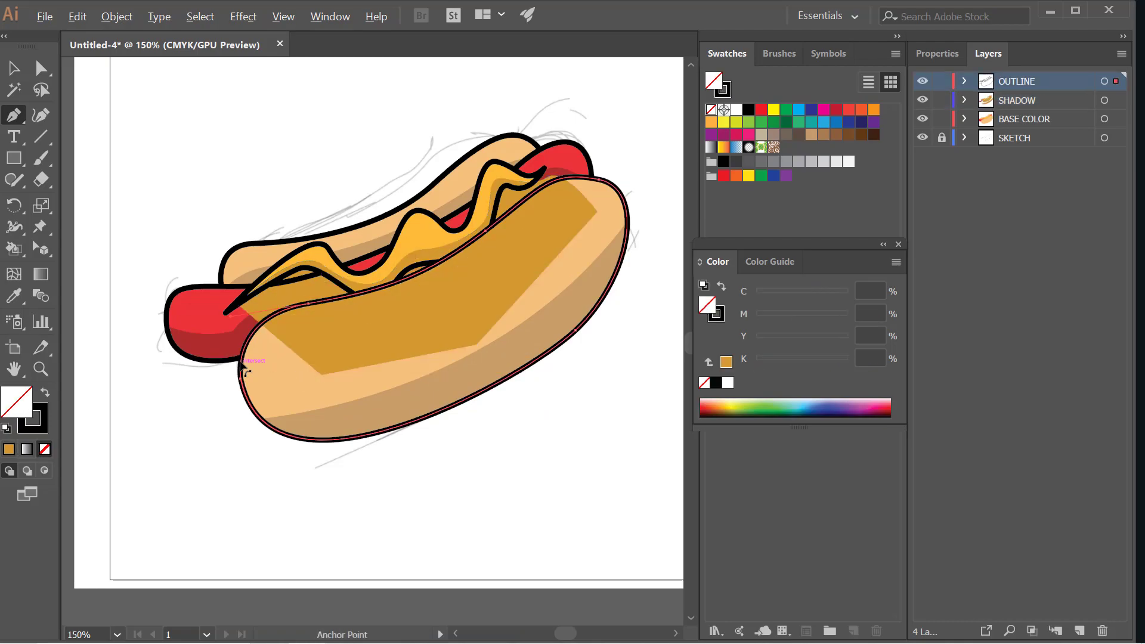
pyautogui.keyDown('ctrl'); pyautogui.click(322, 373); pyautogui.keyUp('ctrl')
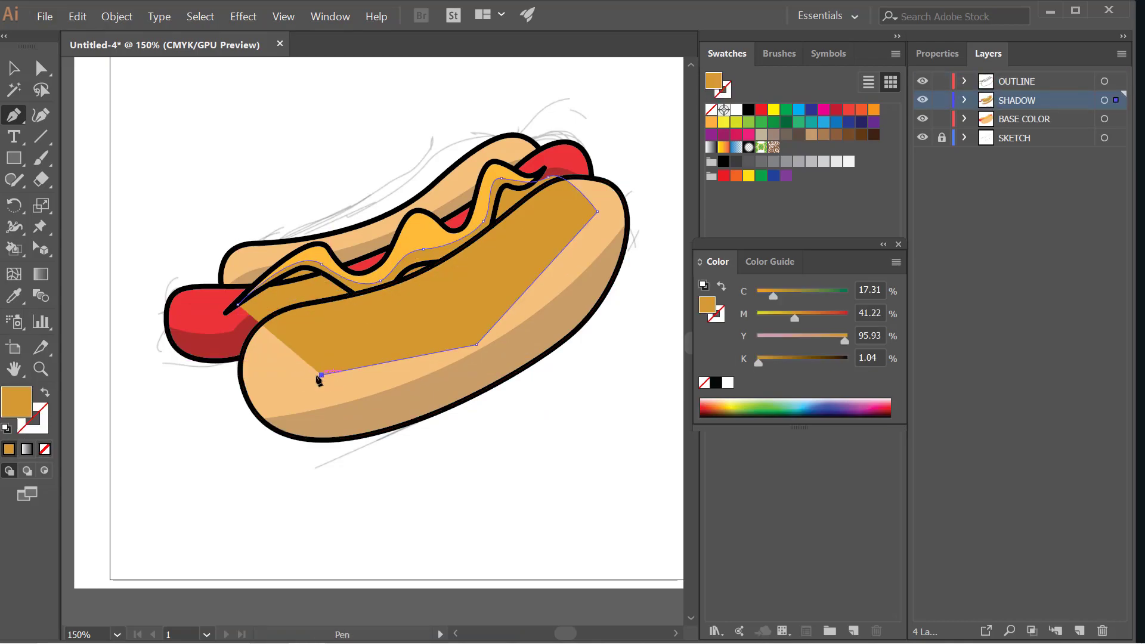
pyautogui.scroll(1, 268, 346)
pyautogui.click(257, 327)
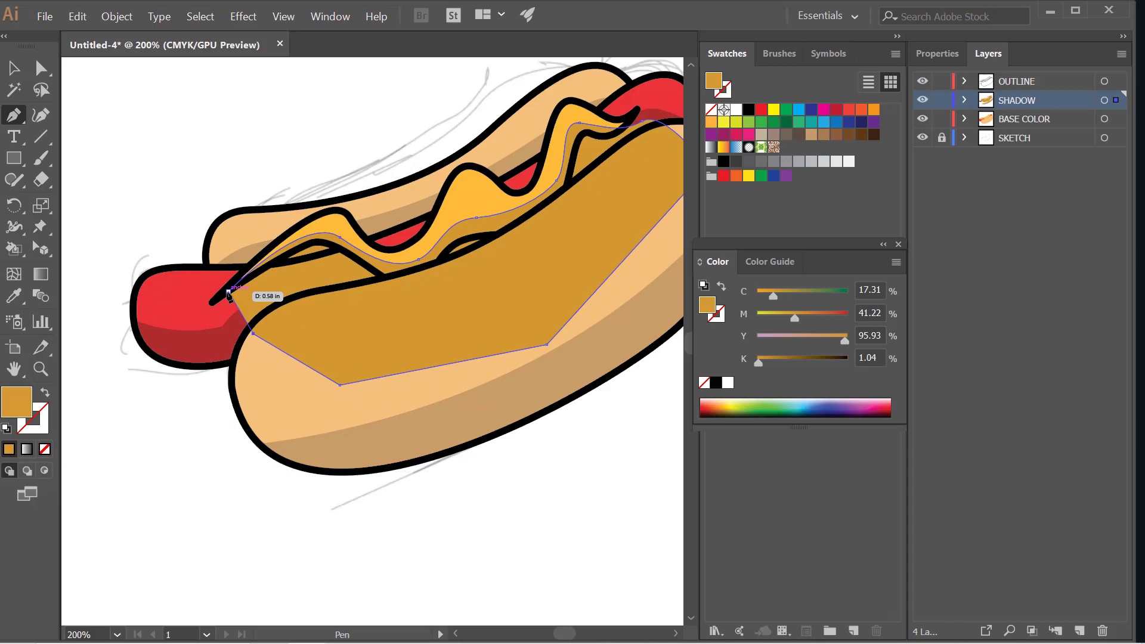
pyautogui.scroll(-2, 260, 327)
pyautogui.press('v')
pyautogui.click(220, 150)
pyautogui.scroll(2, 296, 237)
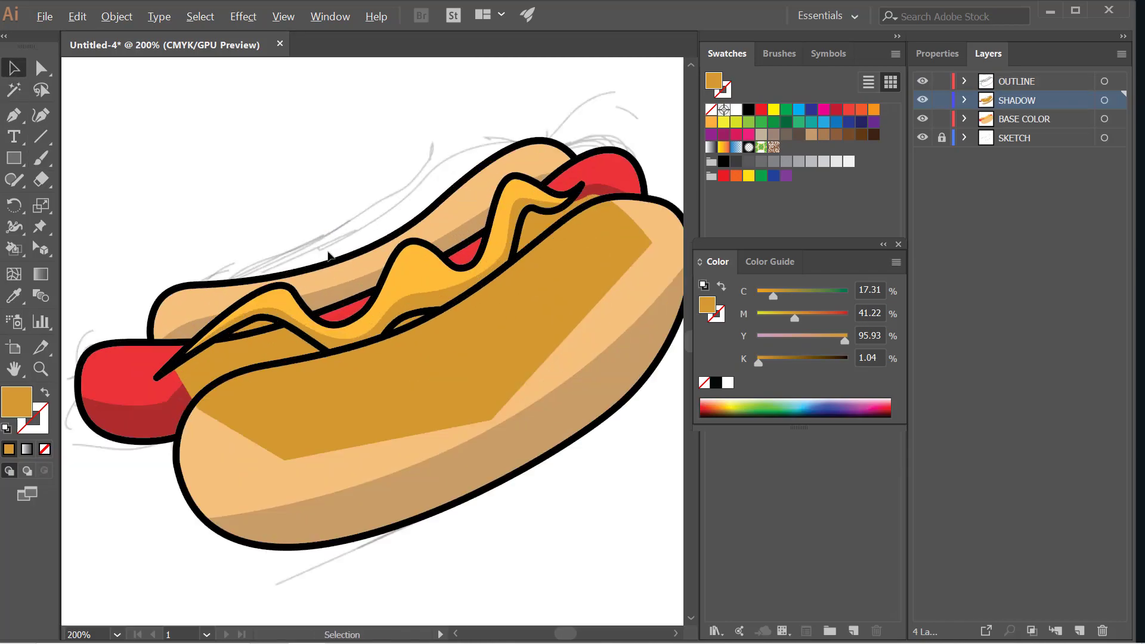
# - Trim the new shadow to the mustard by intersecting it with an in-place copy of the mustard's base shape, and deselect it
pyautogui.click(413, 274)
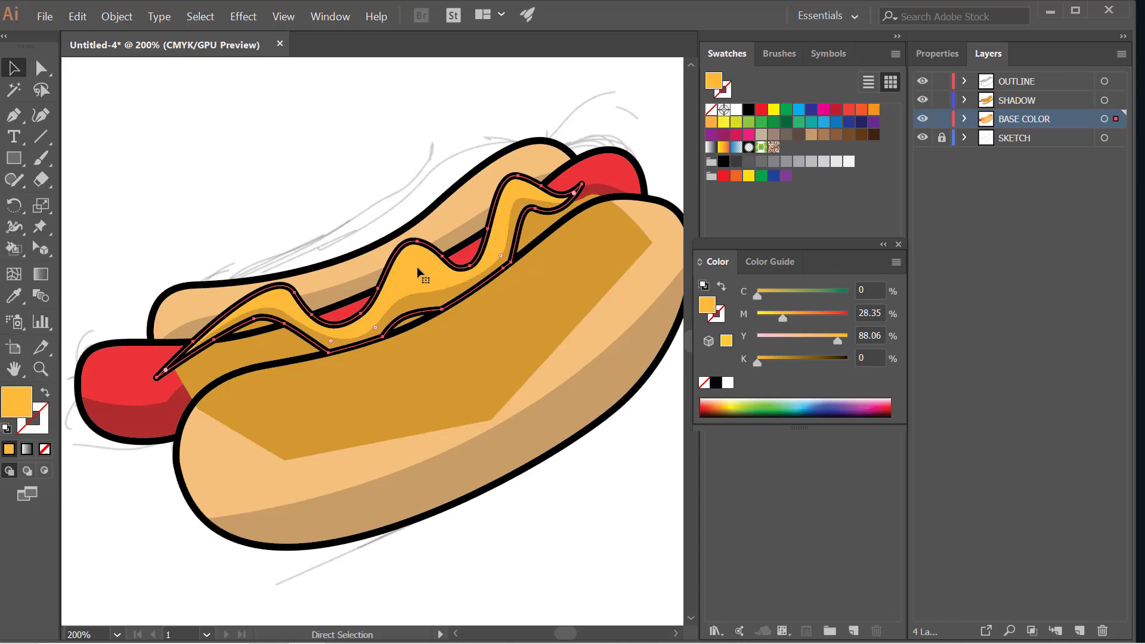
pyautogui.keyDown('shift'); pyautogui.click(472, 338); pyautogui.keyUp('shift')
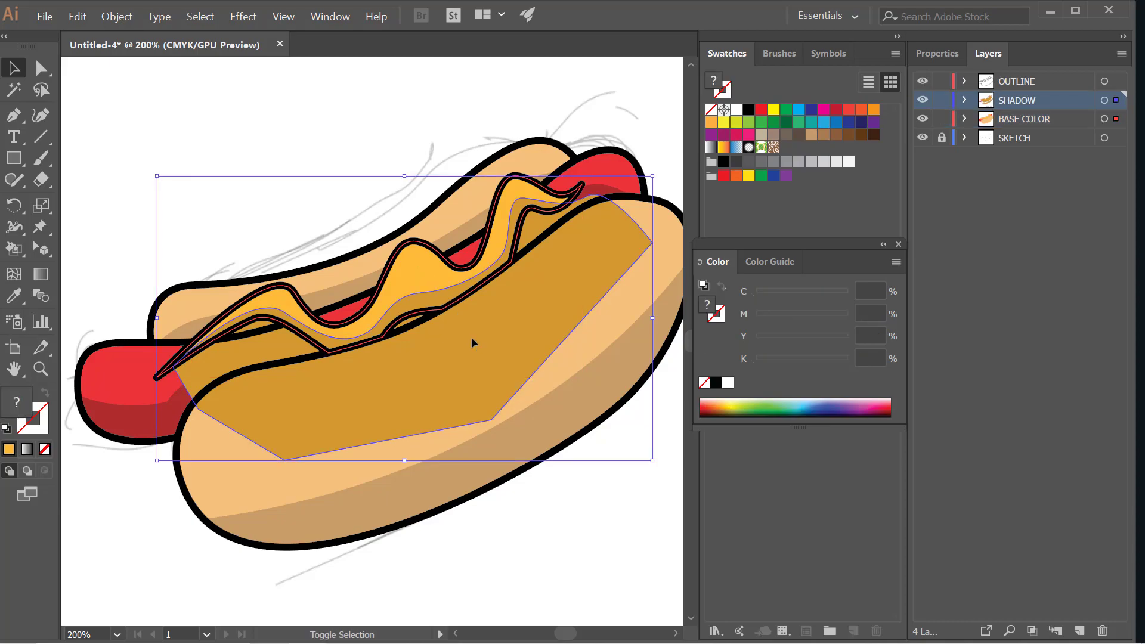
pyautogui.click(936, 56)
pyautogui.click(983, 476)
pyautogui.click(311, 154)
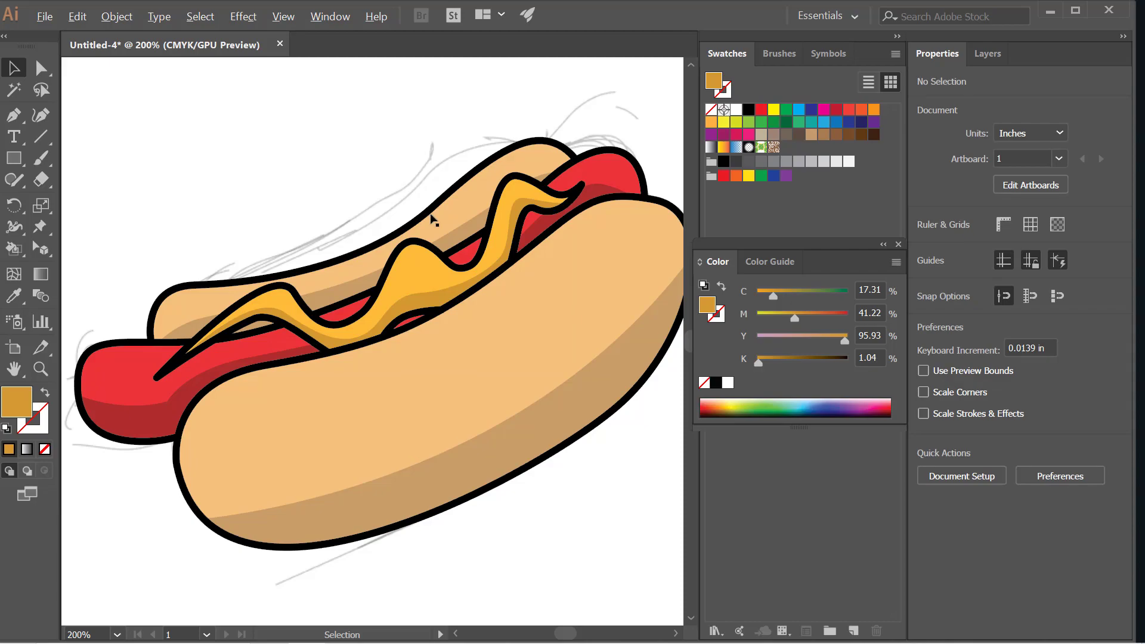
# - Create a new layer between OUTLINE and SHADOW and name it HIGHLIGHTS
pyautogui.hotkey('ctrl', '1')
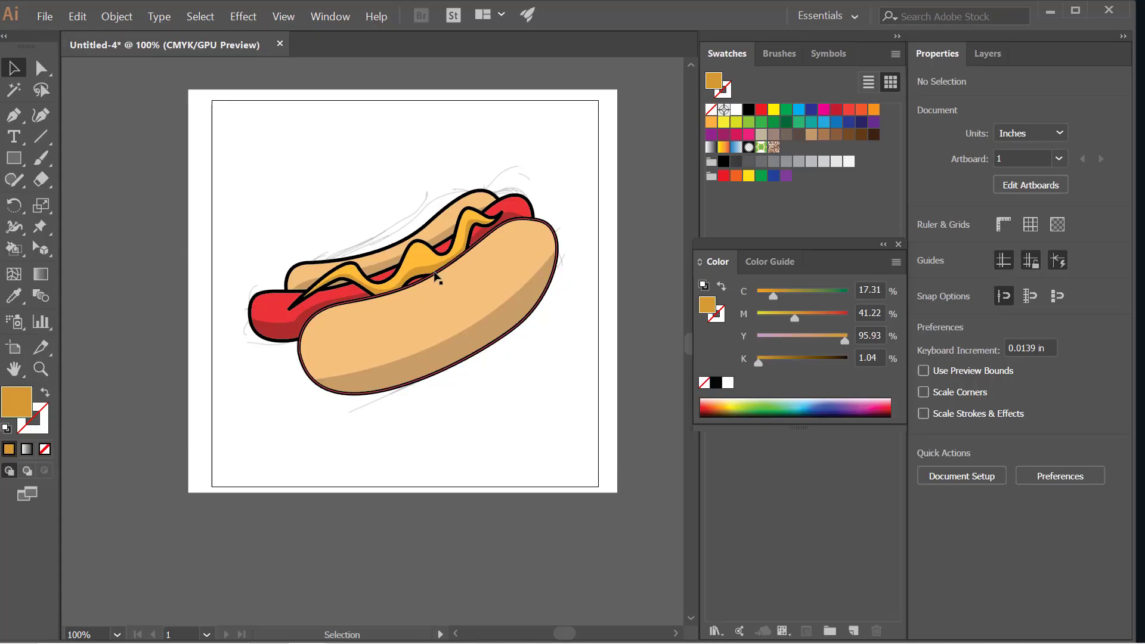
pyautogui.scroll(1, 435, 272)
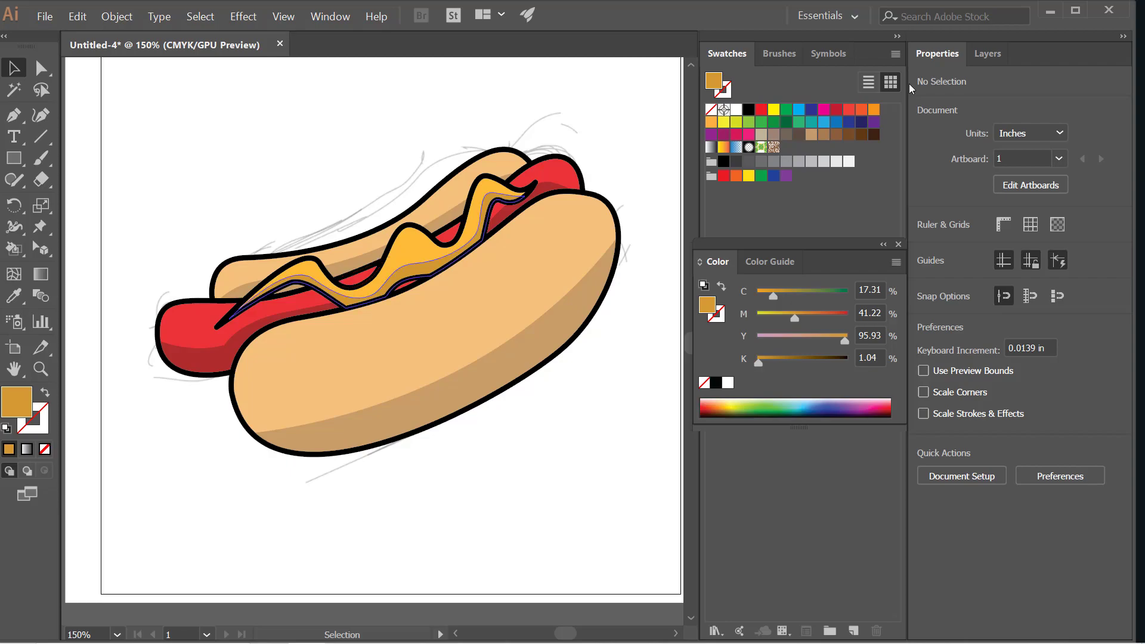
pyautogui.click(999, 59)
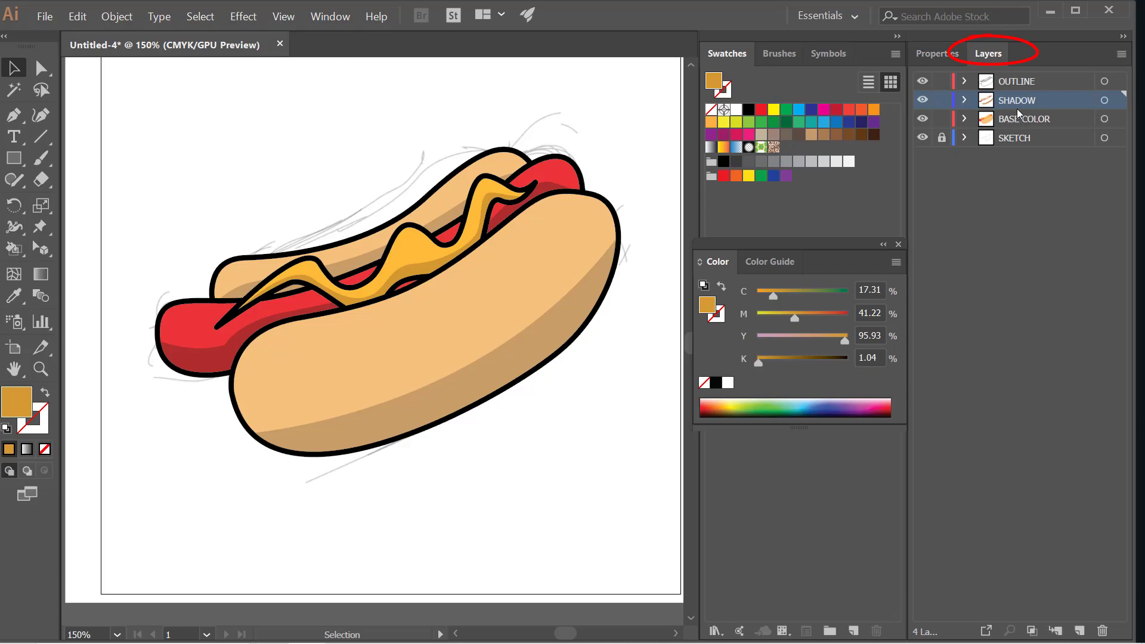
pyautogui.click(1080, 630)
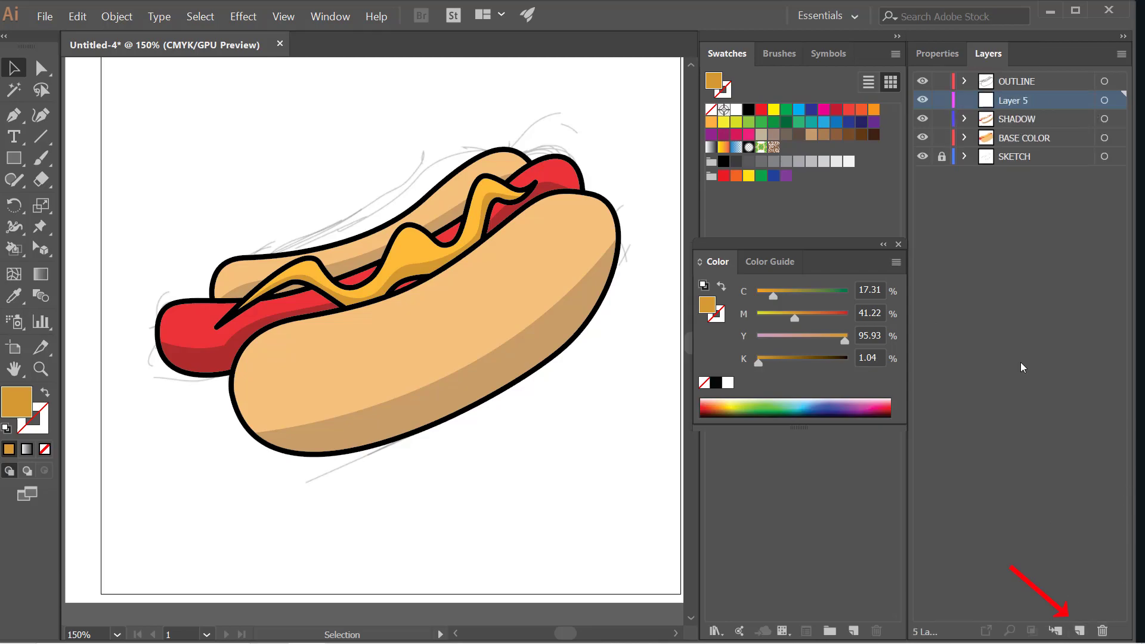
pyautogui.doubleClick(1016, 99)
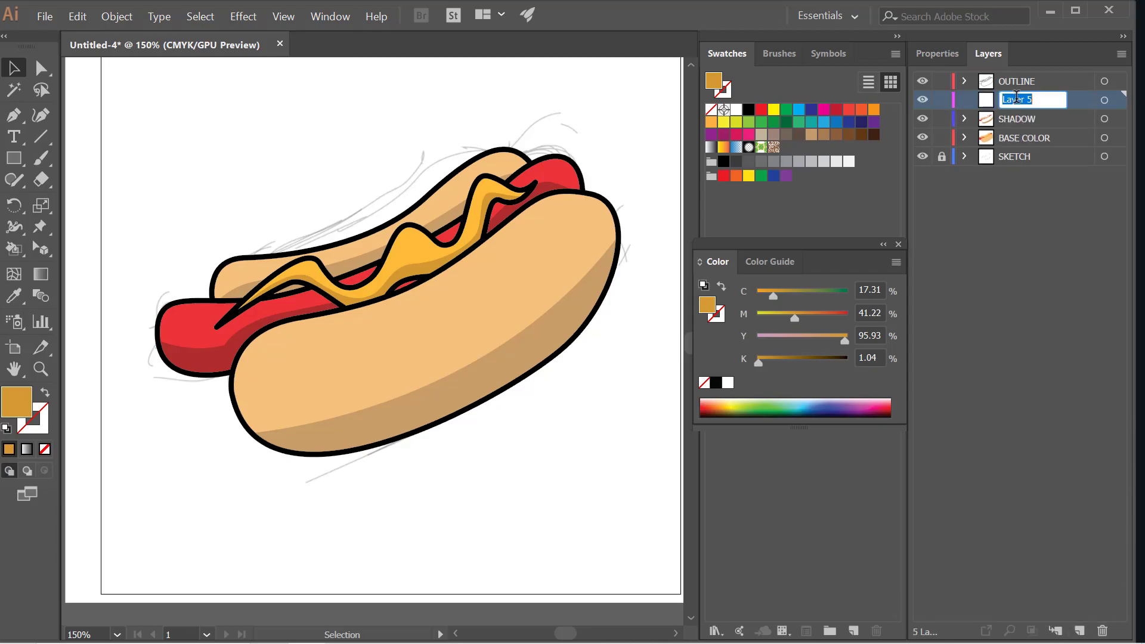
pyautogui.write('HIGHLIGHTS')
pyautogui.press('Return')
# - Trace the highlight's lower edge with the Pen tool just inside the front bun's upper outline, from its left end past its right end
pyautogui.scroll(-1, 535, 289)
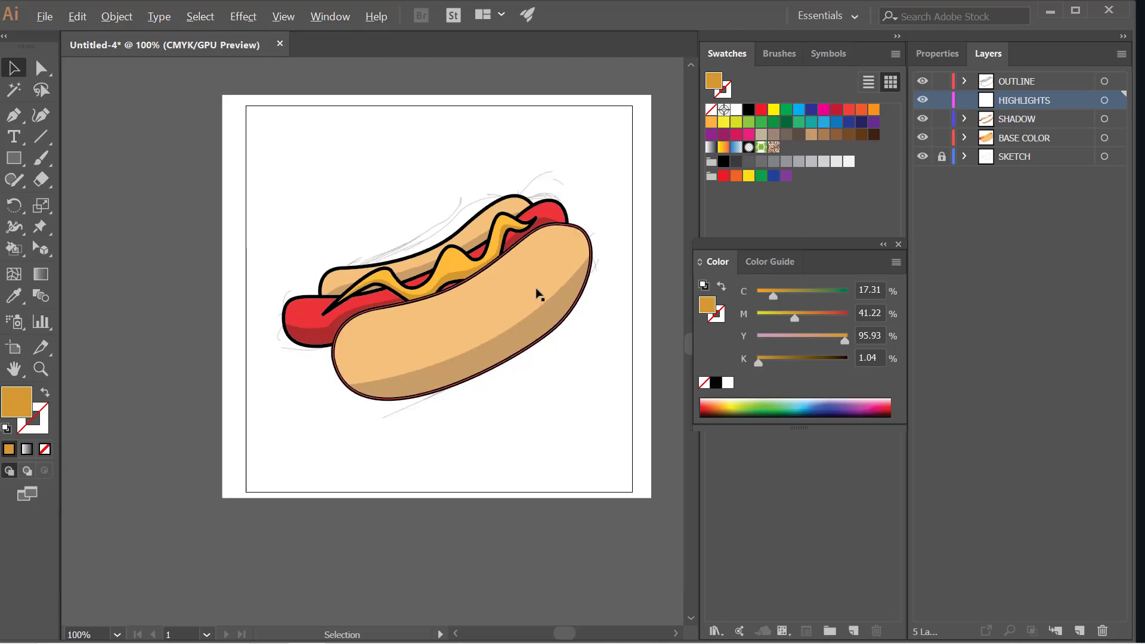
pyautogui.scroll(1, 440, 311)
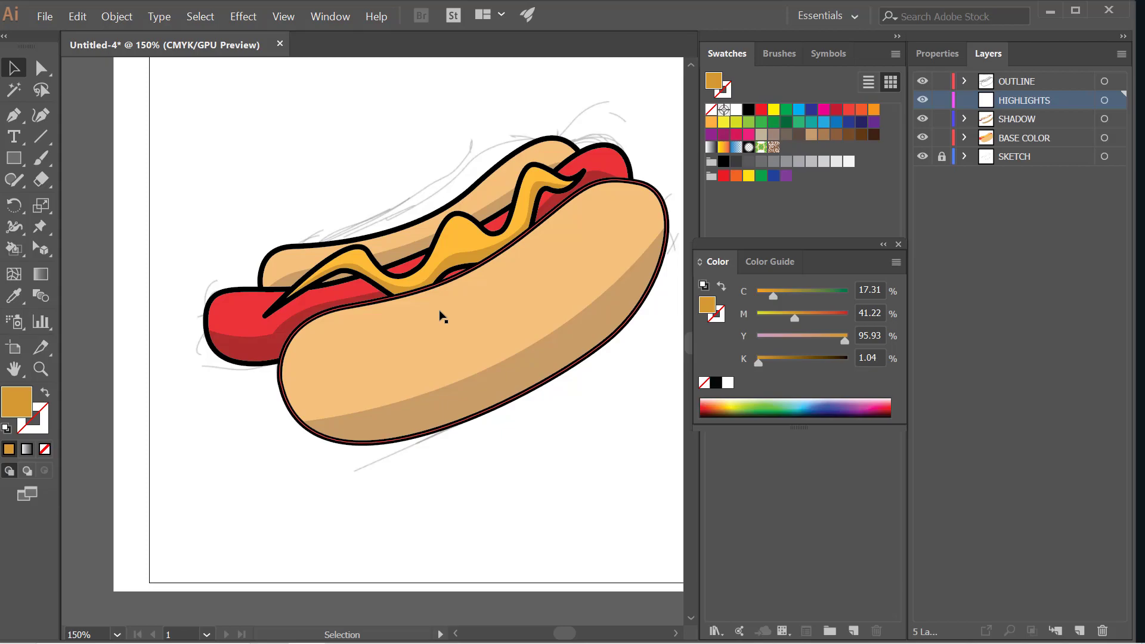
pyautogui.hotkey('ctrl', 'shift', 'a')
pyautogui.click(24, 119)
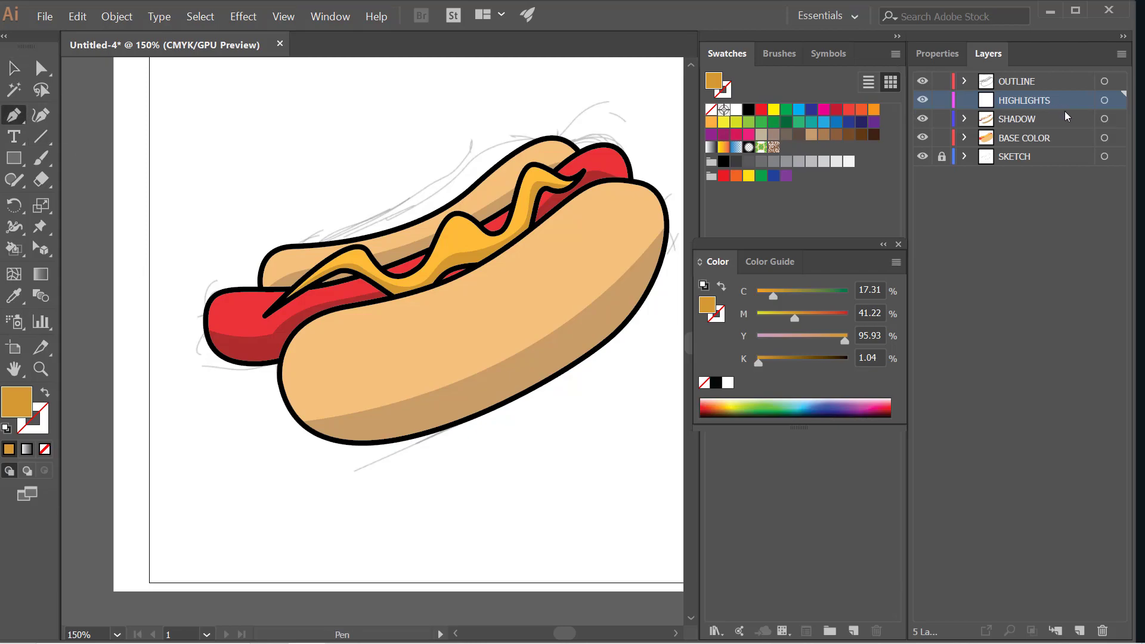
pyautogui.scroll(1, 399, 261)
pyautogui.scroll(1, 272, 391)
pyautogui.scroll(-1, 272, 391)
pyautogui.moveTo(540, 298); pyautogui.dragTo(473, 366)
pyautogui.scroll(-2, 429, 446)
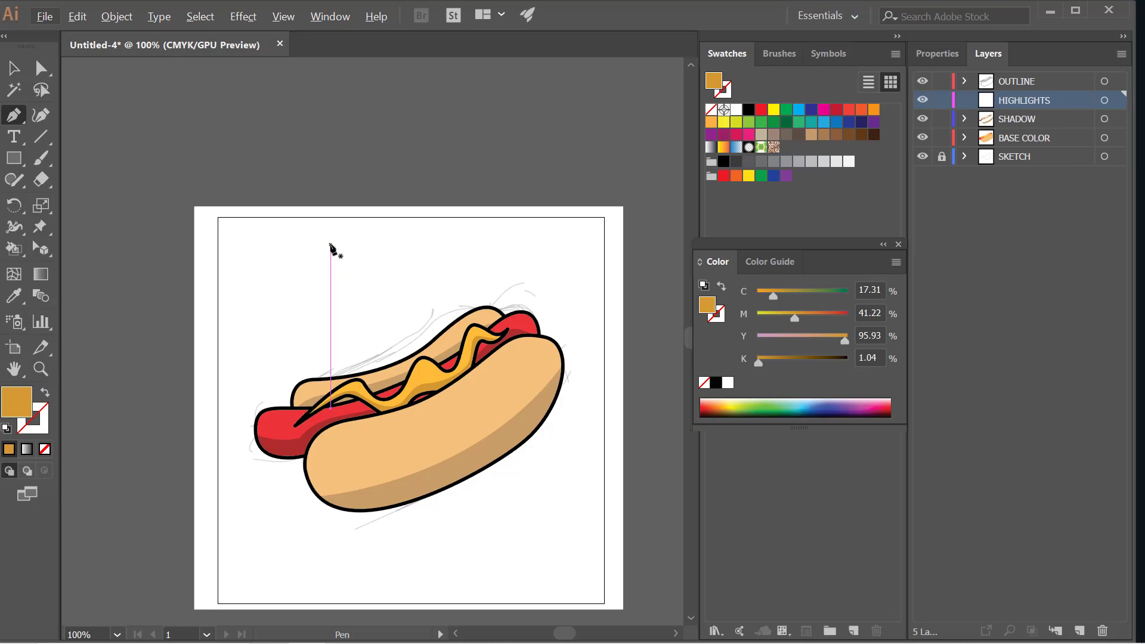
pyautogui.scroll(2, 314, 439)
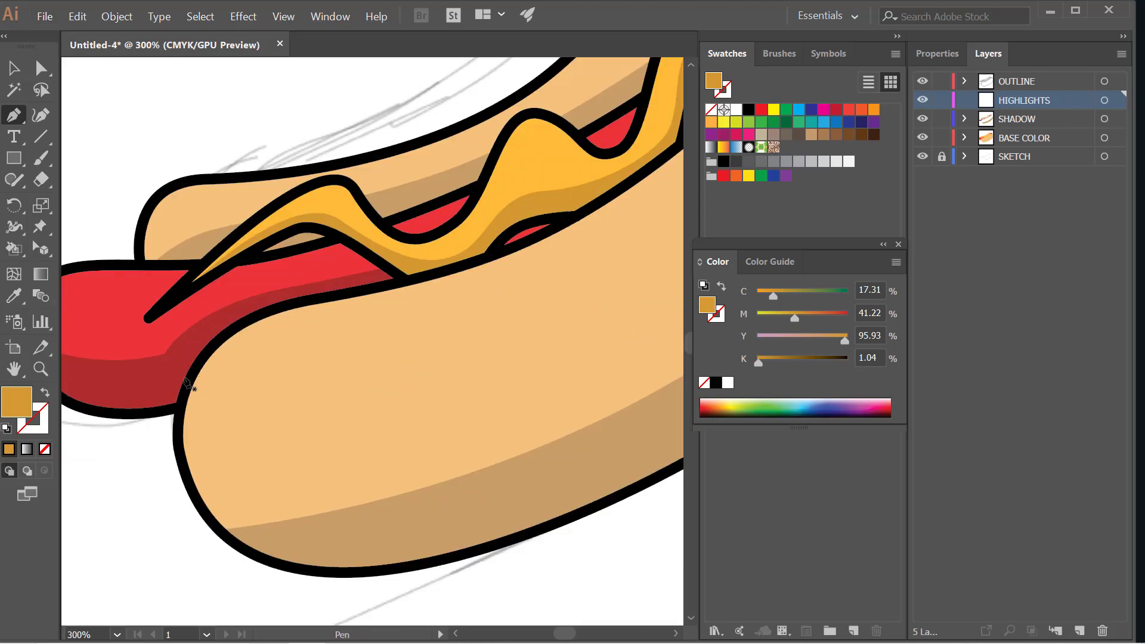
pyautogui.moveTo(328, 312); pyautogui.dragTo(663, 210)
pyautogui.scroll(-2, 383, 323)
pyautogui.scroll(2, 505, 311)
pyautogui.scroll(-2, 411, 301)
pyautogui.scroll(3, 502, 244)
pyautogui.scroll(-2, 566, 239)
pyautogui.scroll(1, 555, 251)
pyautogui.scroll(-2, 658, 206)
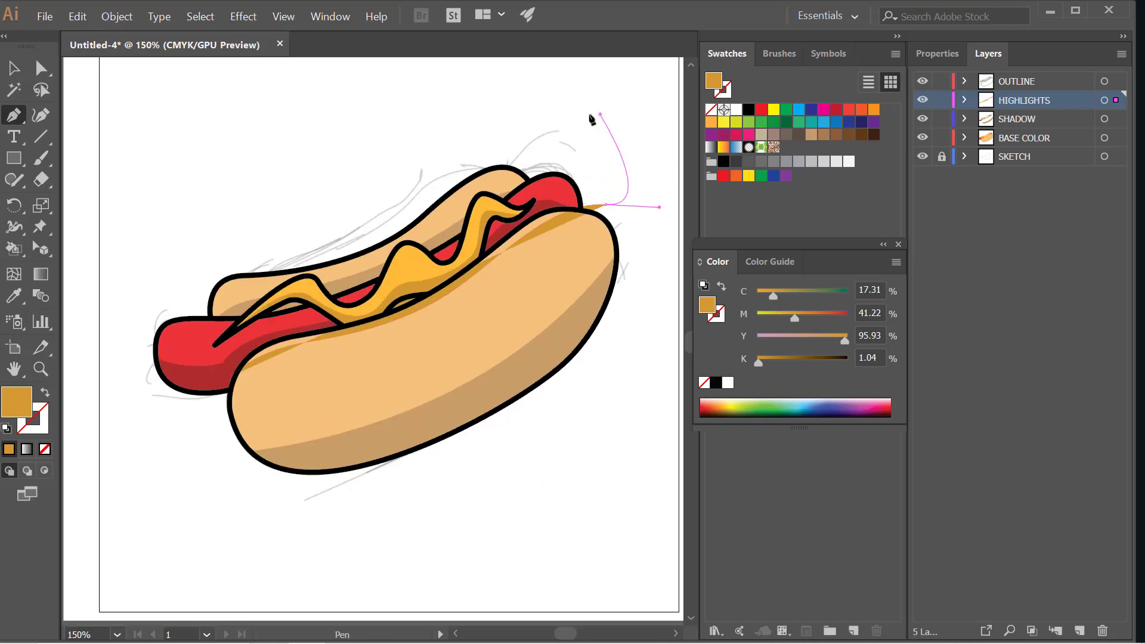
# - Close the highlight shape by carrying the path around above the hot dog and back to its start on the front bun
pyautogui.click(600, 114)
pyautogui.click(396, 107)
pyautogui.moveTo(210, 158); pyautogui.dragTo(204, 160)
pyautogui.moveTo(121, 242); pyautogui.dragTo(122, 255)
pyautogui.click(231, 375)
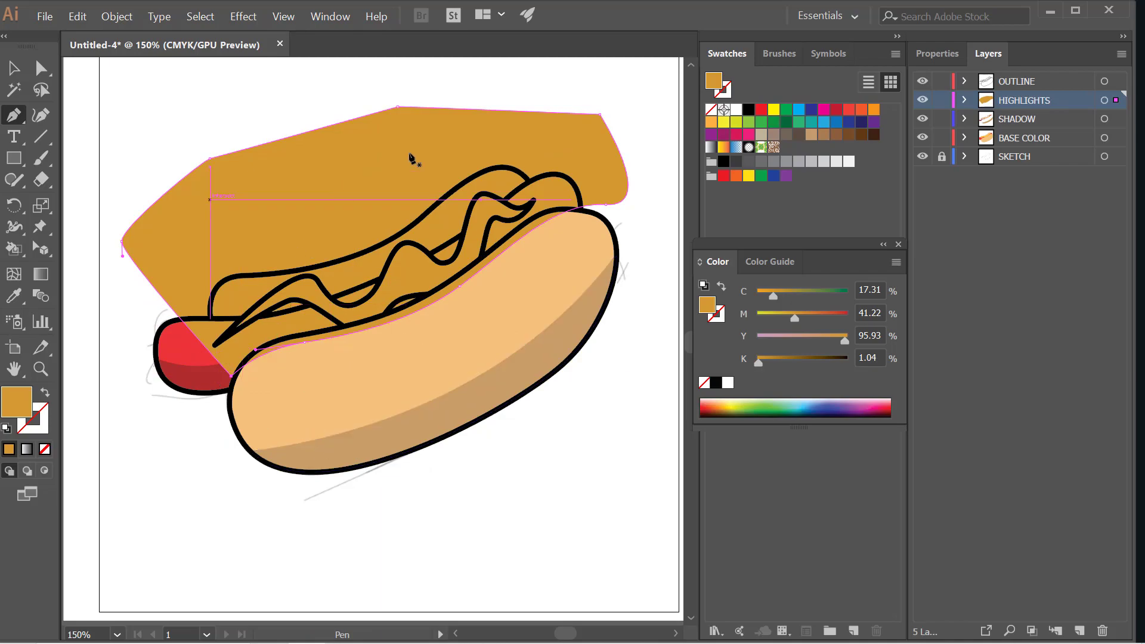
pyautogui.scroll(1, 316, 352)
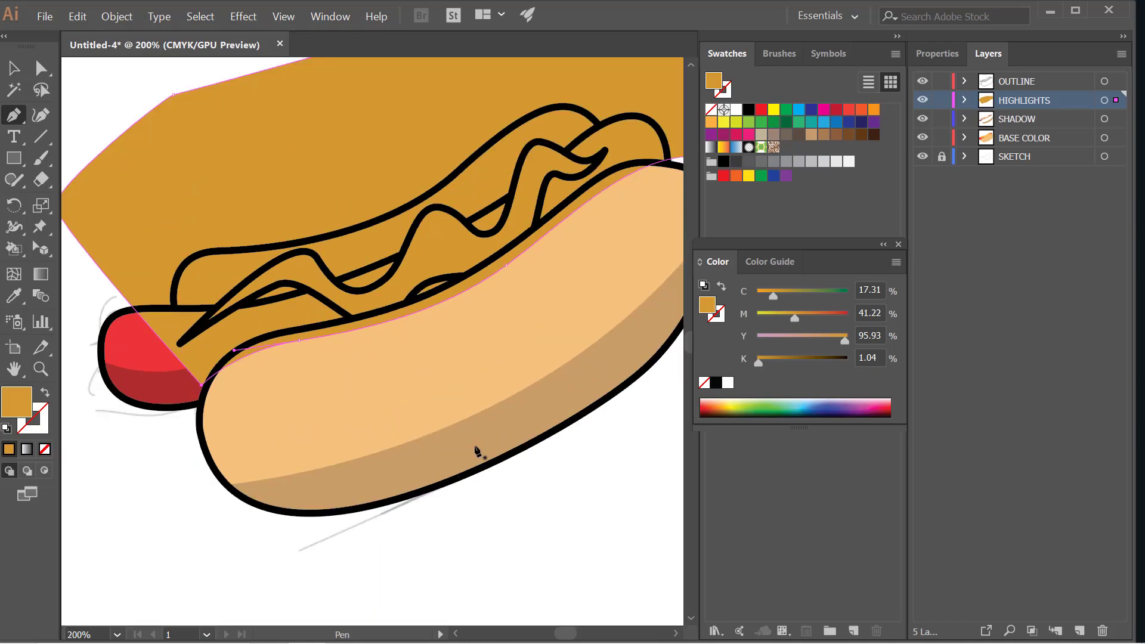
# - Match the highlight shape's fill to the bun's base color with the Eyedropper, and lighten it to #ffefdc in the Color Picker
pyautogui.click(14, 295)
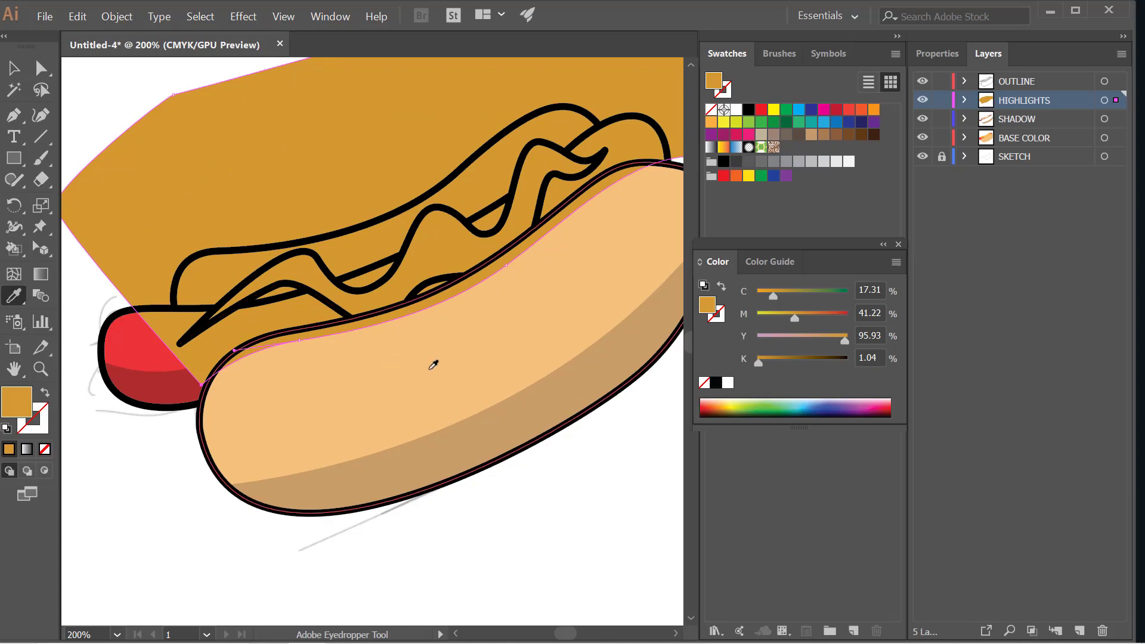
pyautogui.click(523, 348)
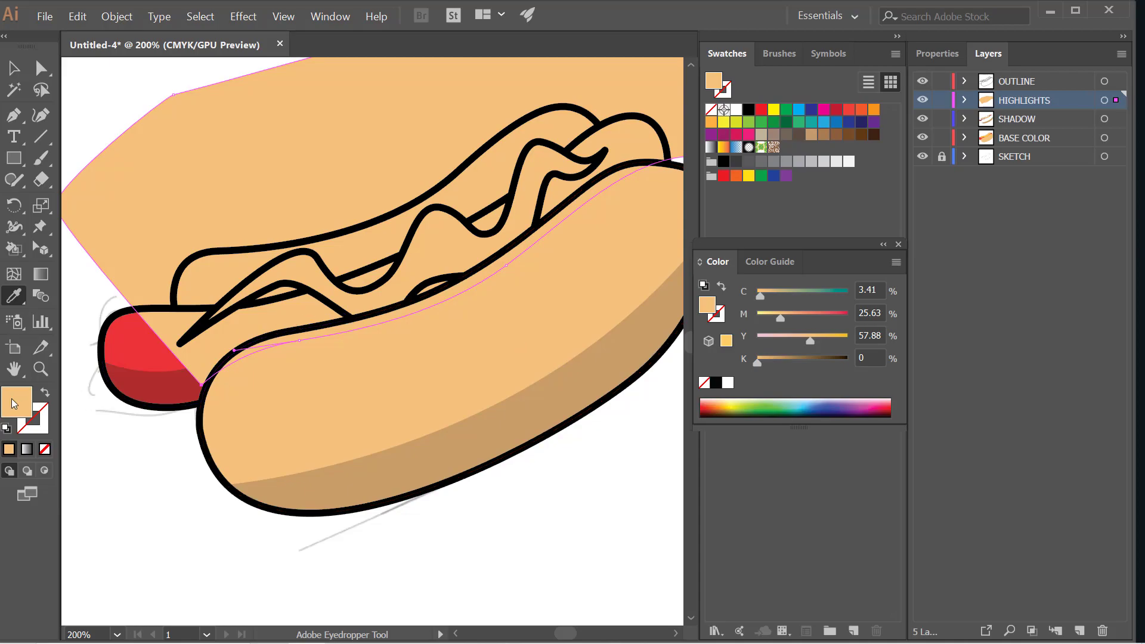
pyautogui.doubleClick(16, 404)
pyautogui.moveTo(734, 332)
pyautogui.mouseDown()
pyautogui.moveTo(685, 244)
pyautogui.moveTo(671, 245)
pyautogui.mouseUp()
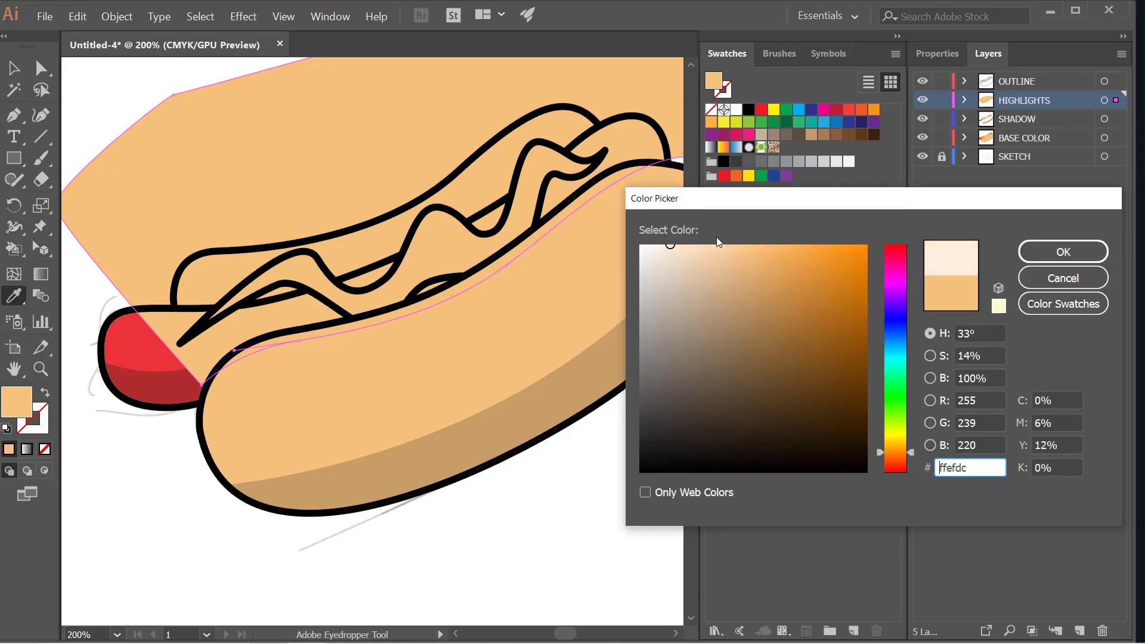
pyautogui.click(1074, 253)
pyautogui.scroll(-1, 655, 258)
pyautogui.scroll(-1, 564, 276)
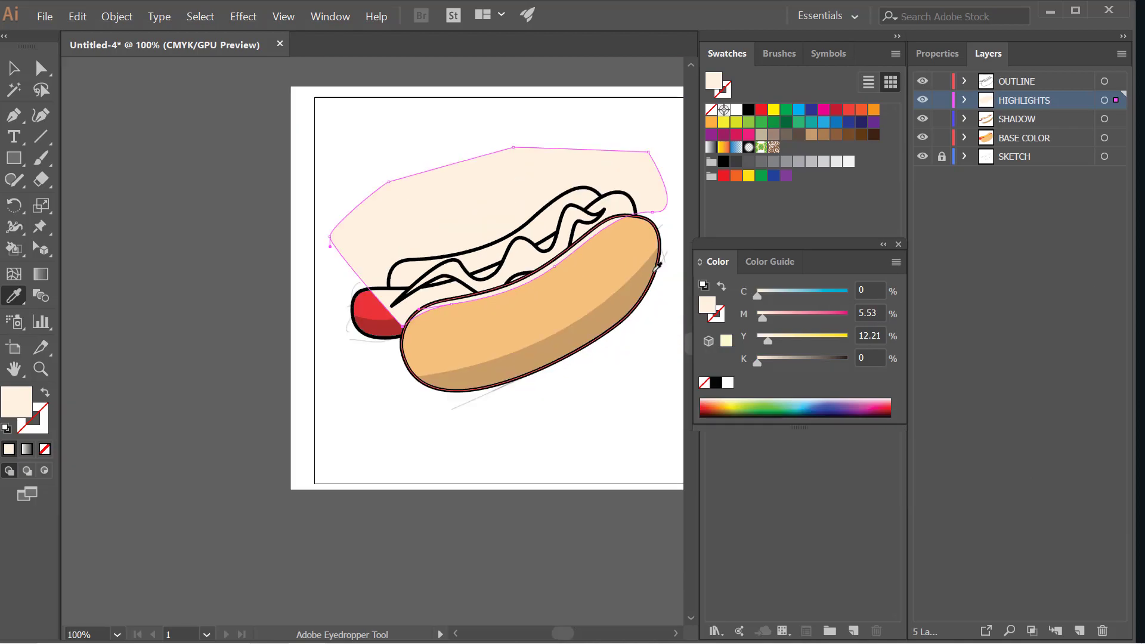
pyautogui.scroll(1, 658, 267)
pyautogui.click(14, 68)
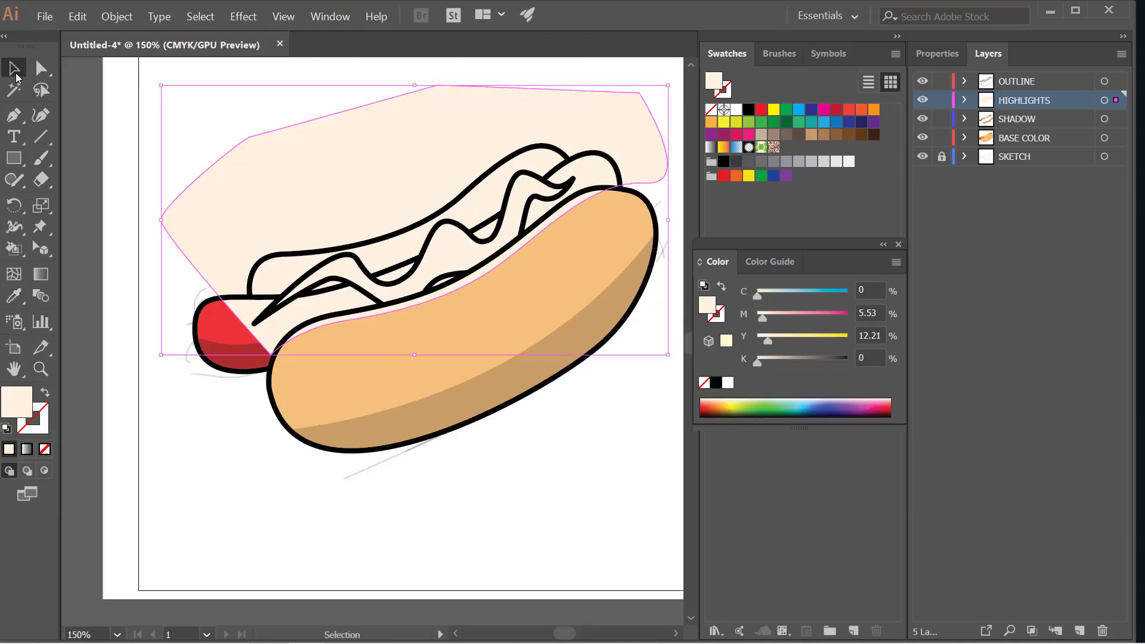
# - Trim the highlight to the front bun by intersecting it with an in-place copy of the bun's base color shape
pyautogui.click(602, 459)
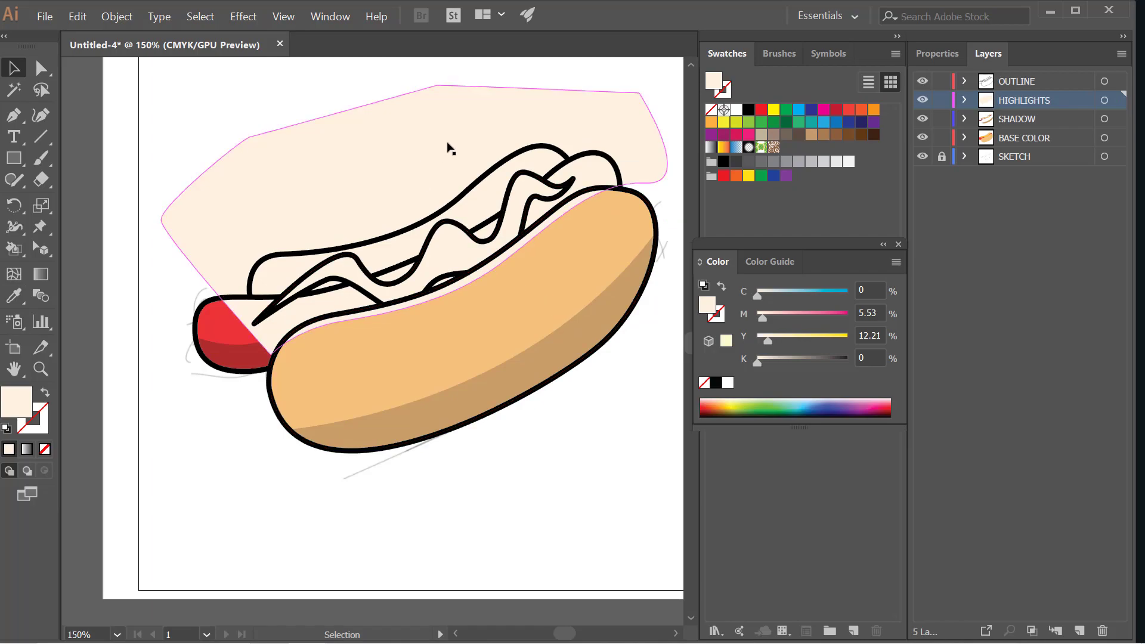
pyautogui.click(574, 269)
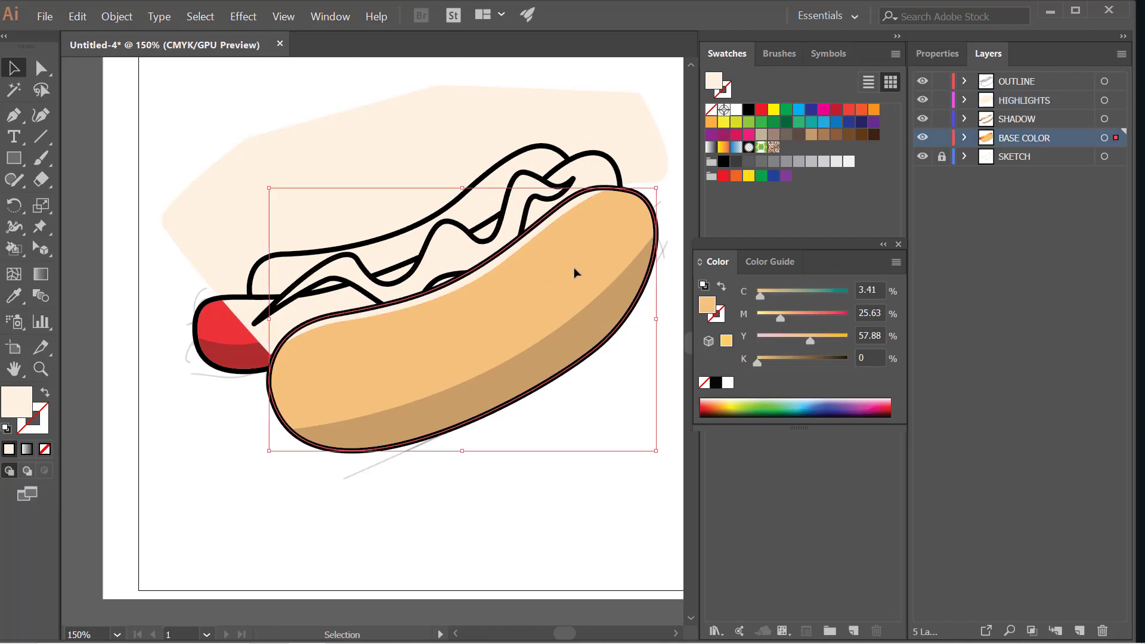
pyautogui.scroll(1, 564, 261)
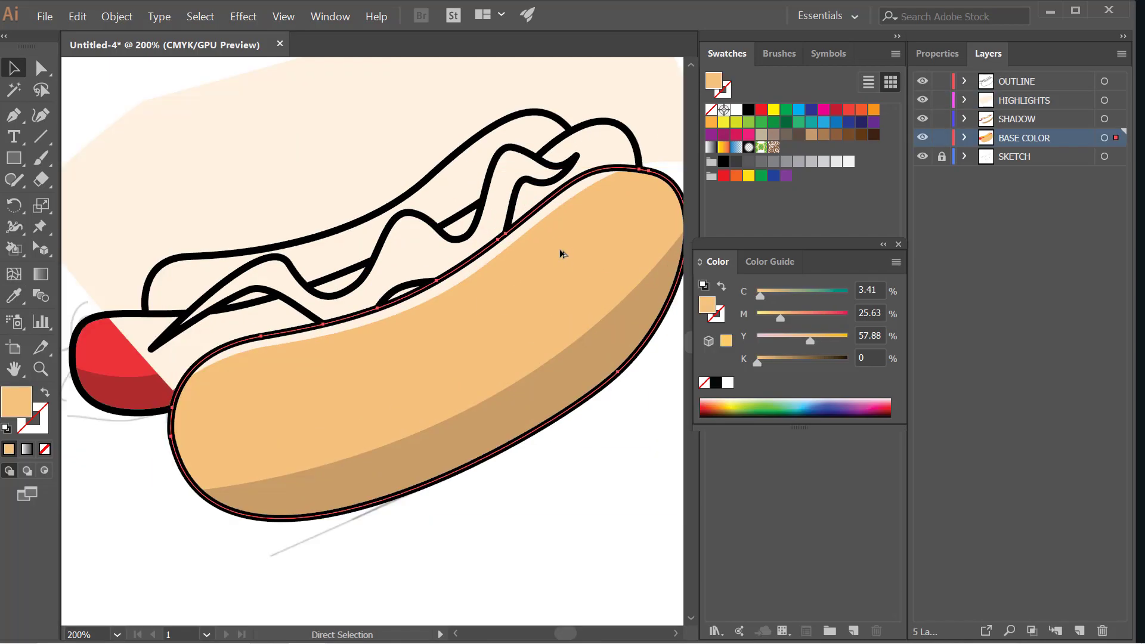
pyautogui.hotkey('ctrl', 'c')
pyautogui.scroll(-1, 597, 315)
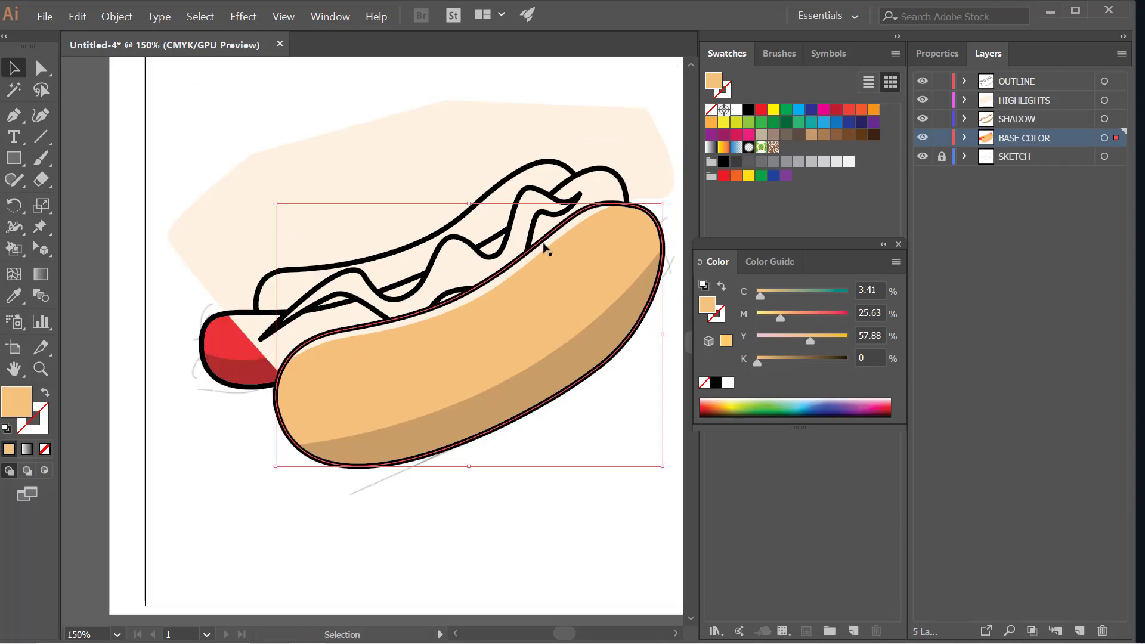
pyautogui.click(452, 152)
pyautogui.click(937, 53)
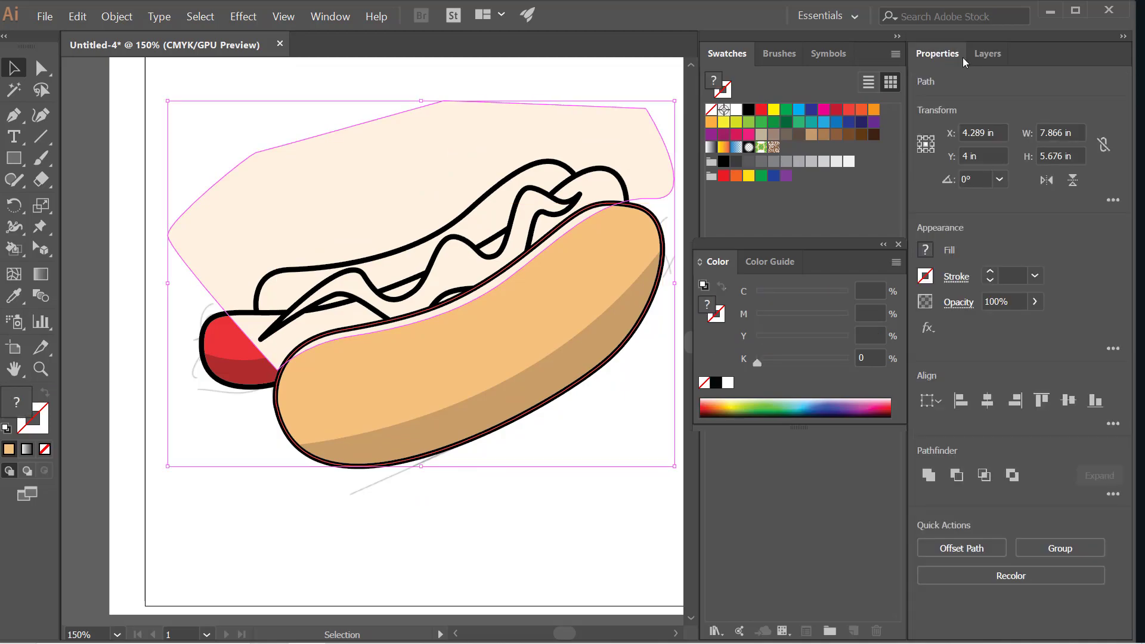
pyautogui.click(984, 475)
pyautogui.click(619, 498)
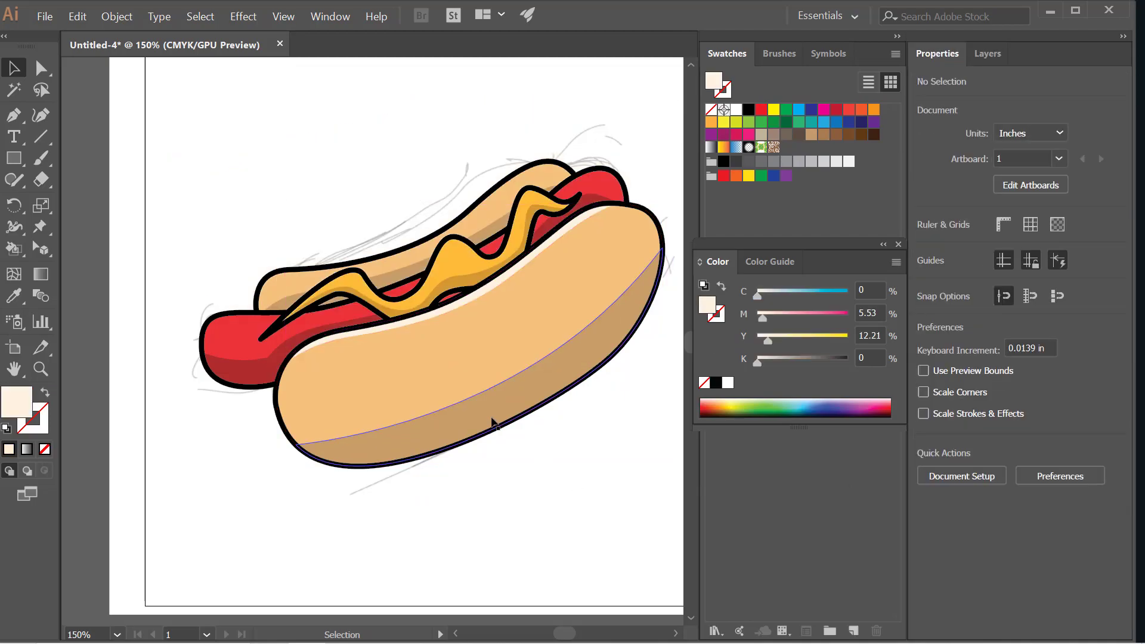
pyautogui.scroll(-1, 491, 418)
pyautogui.scroll(1, 583, 302)
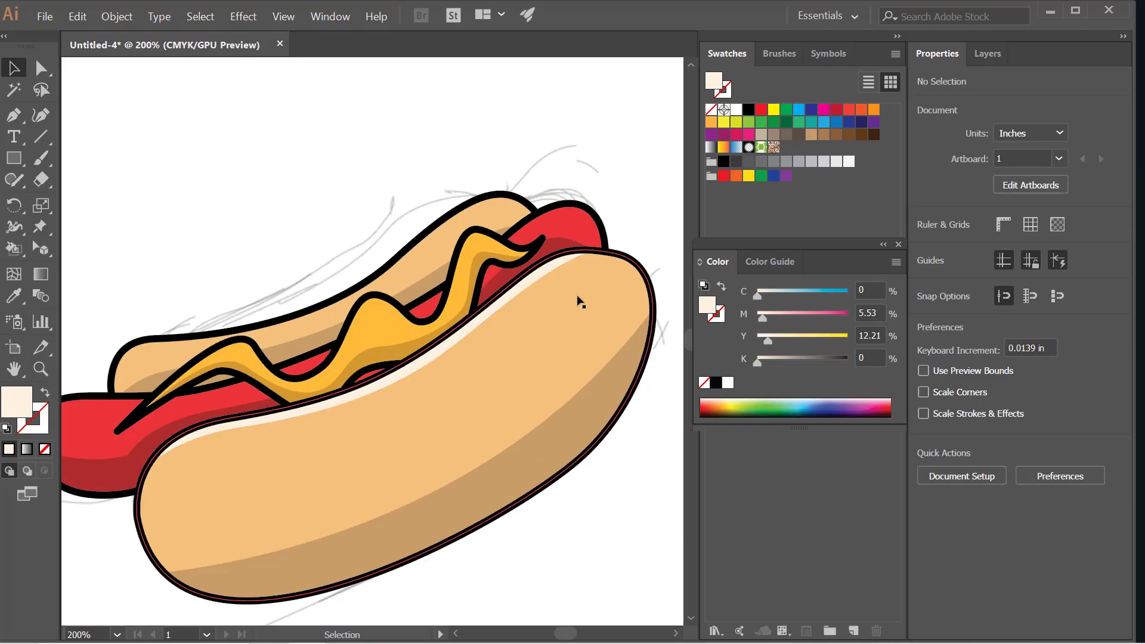
pyautogui.scroll(-1, 585, 301)
pyautogui.scroll(1, 430, 384)
pyautogui.scroll(-1, 473, 350)
pyautogui.scroll(2, 358, 358)
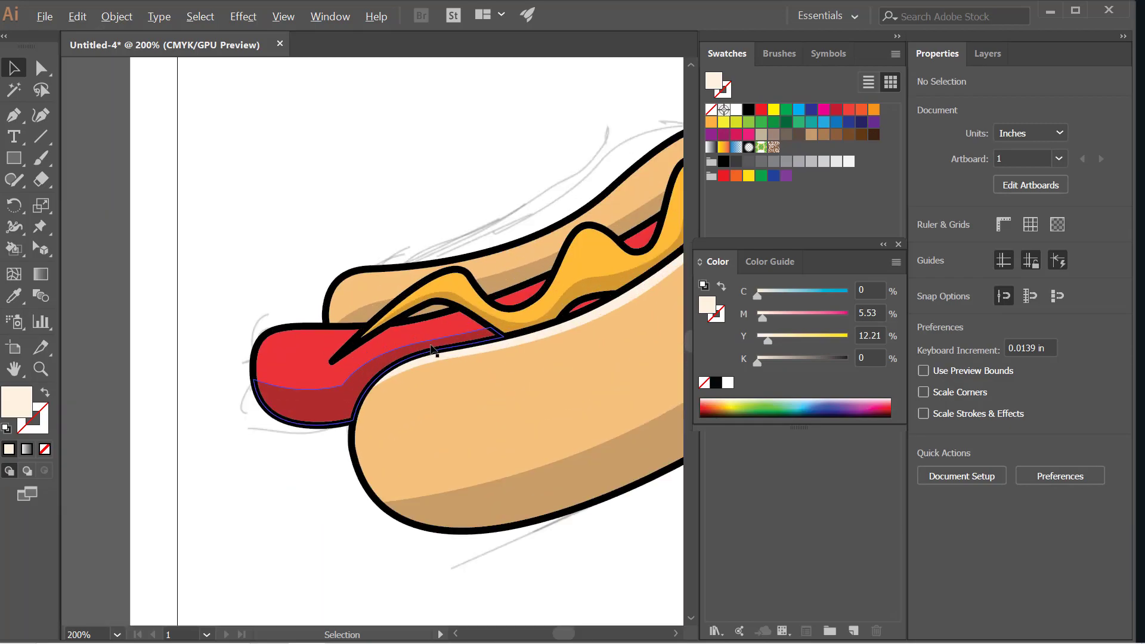
pyautogui.scroll(-1, 388, 357)
pyautogui.scroll(1, 316, 343)
# - On the HIGHLIGHTS layer, trace a highlight edge with the Pen tool just inside the sausage's upper outline, from its left end to the mustard
pyautogui.click(13, 115)
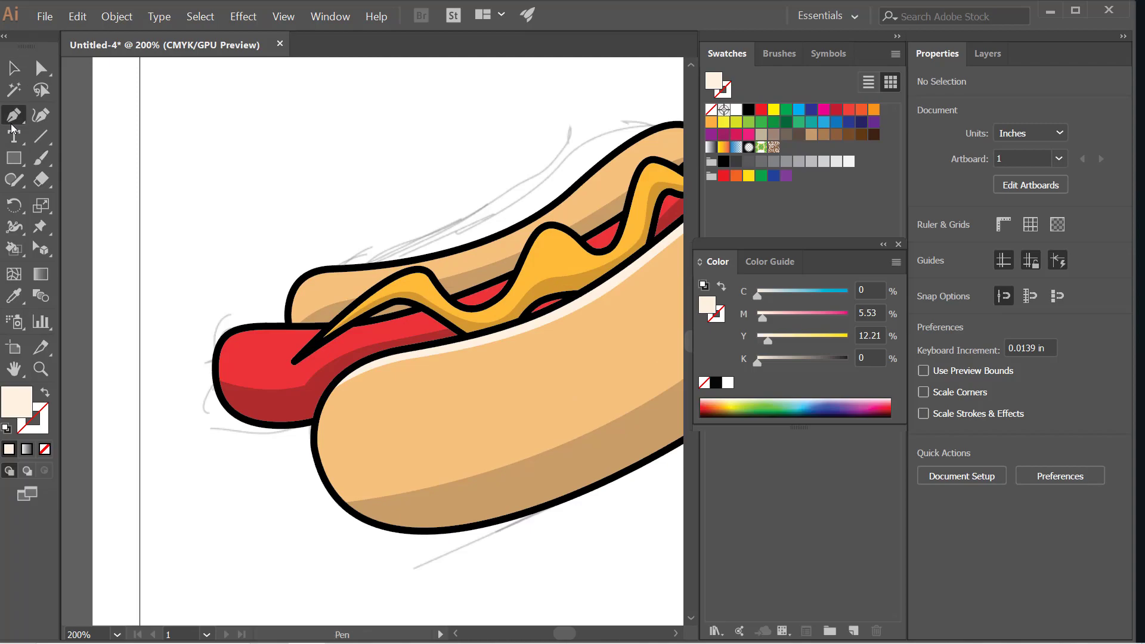
pyautogui.scroll(-2, 233, 276)
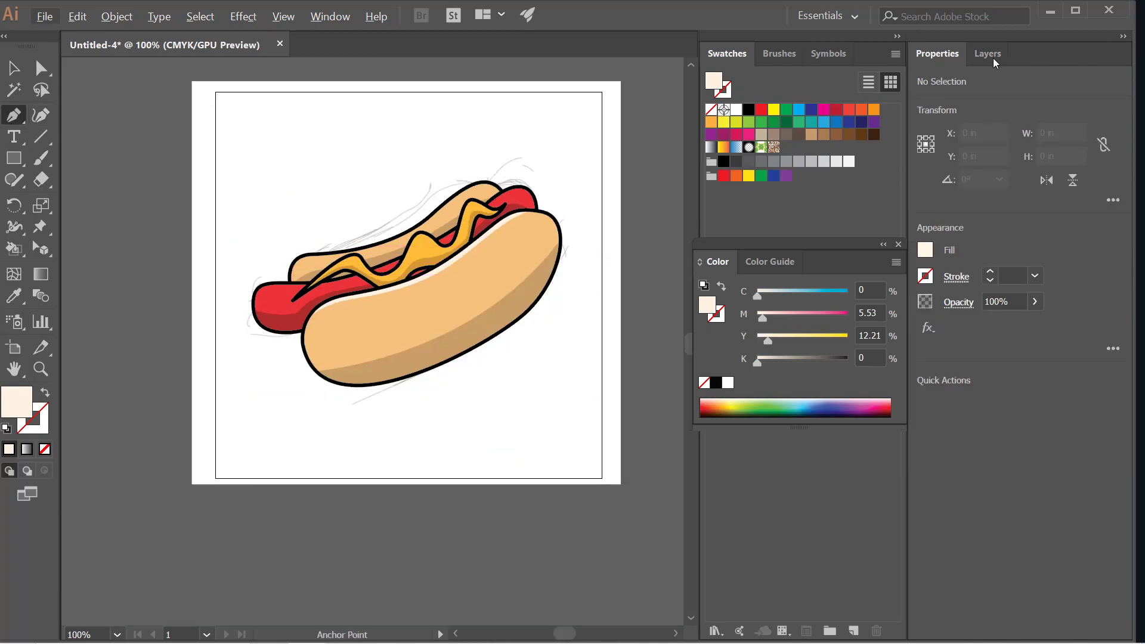
pyautogui.click(988, 54)
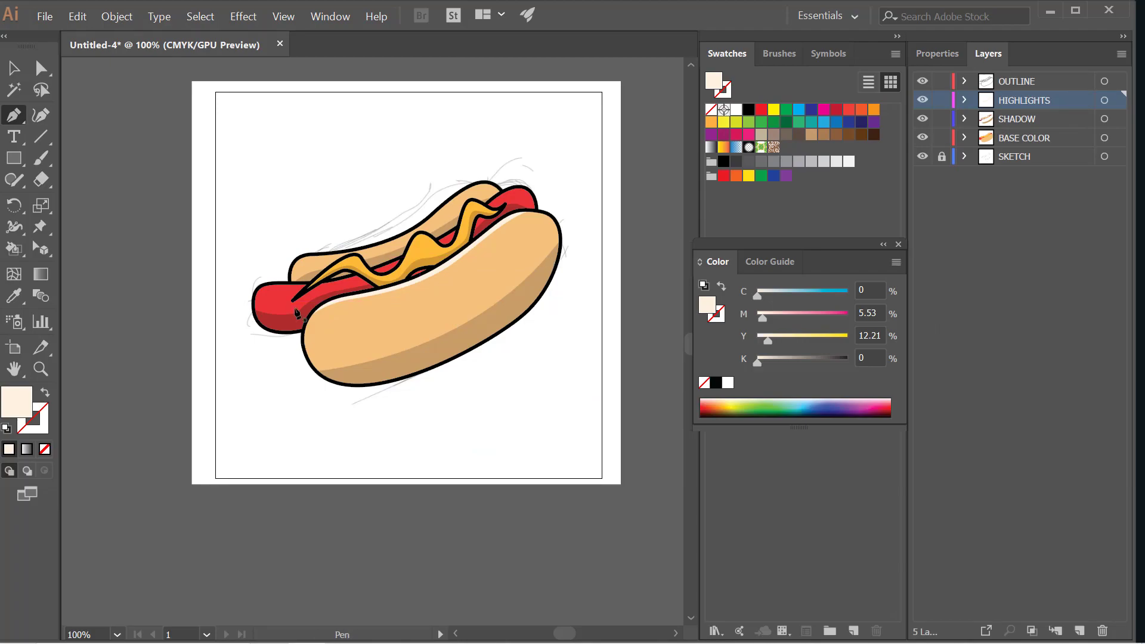
pyautogui.scroll(3, 293, 299)
pyautogui.scroll(1, 175, 302)
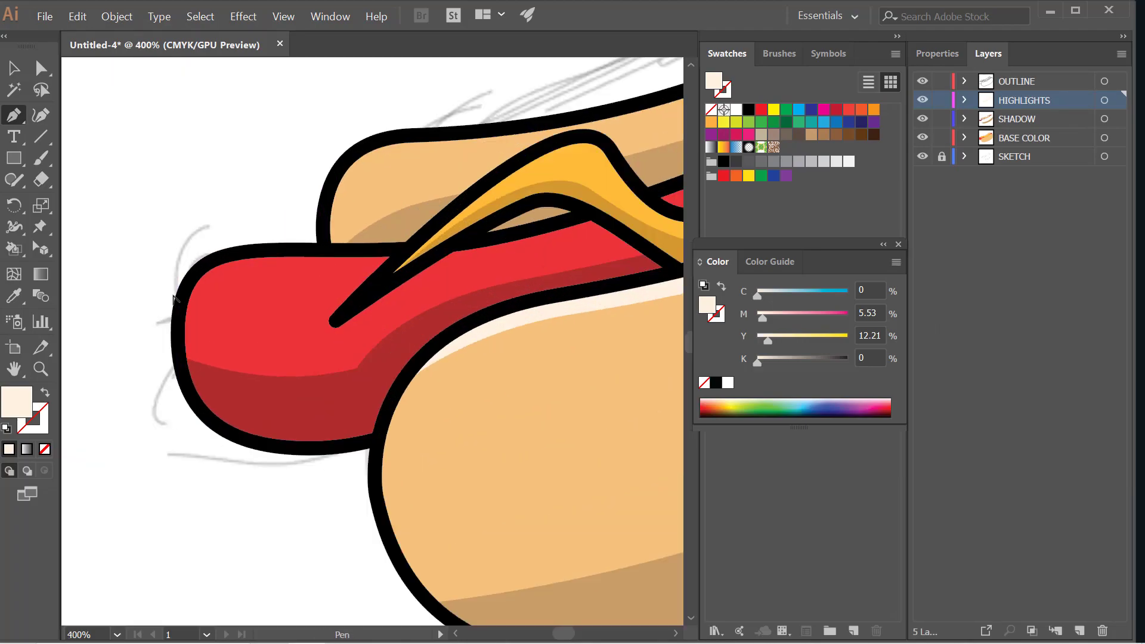
pyautogui.click(161, 307)
pyautogui.moveTo(270, 272); pyautogui.dragTo(360, 268)
pyautogui.scroll(-1, 281, 316)
pyautogui.scroll(1, 507, 290)
pyautogui.scroll(-3, 417, 293)
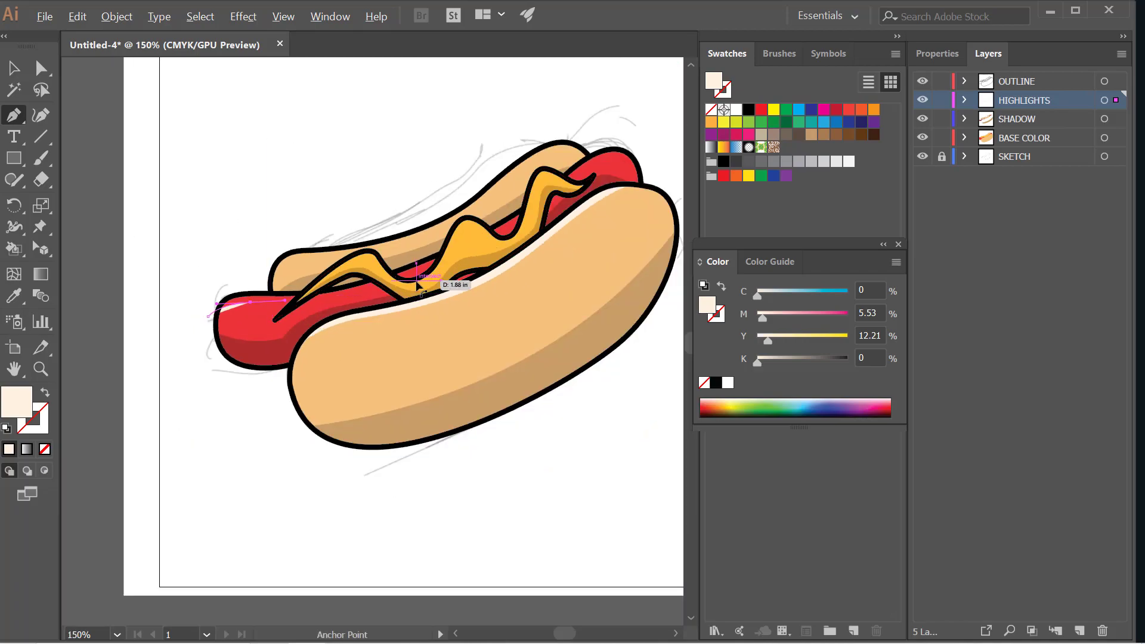
pyautogui.scroll(2, 436, 282)
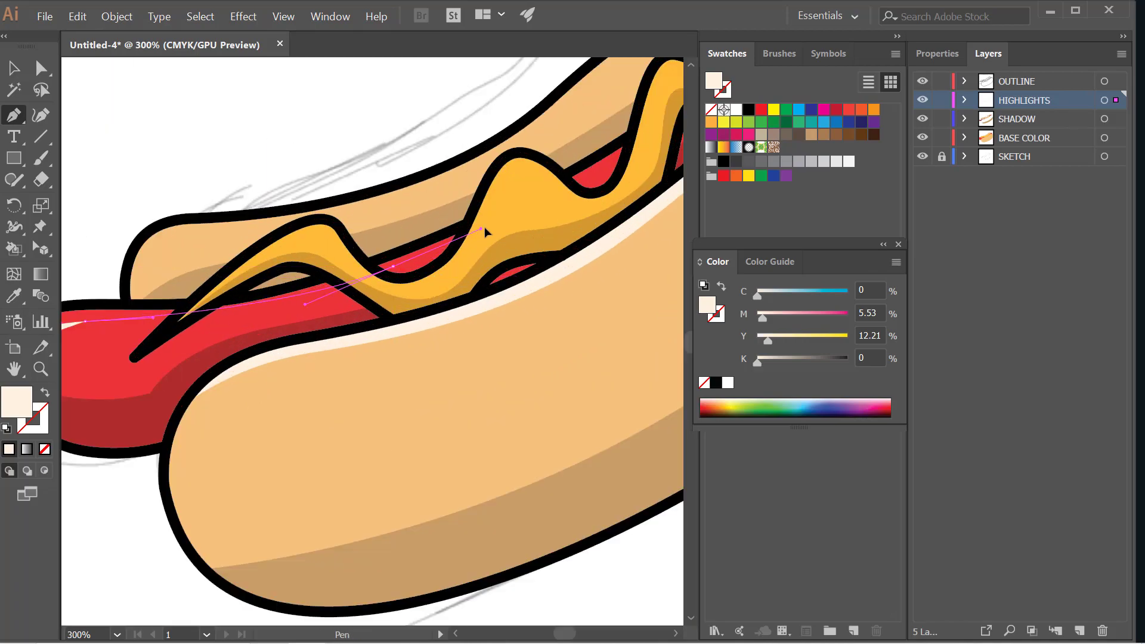
# - Close the sausage highlight shape by carrying the path around above the rear bun and back to its start at the sausage's left end
pyautogui.click(525, 206)
pyautogui.scroll(-1, 525, 206)
pyautogui.moveTo(225, 155); pyautogui.dragTo(222, 159)
pyautogui.moveTo(172, 209); pyautogui.dragTo(158, 220)
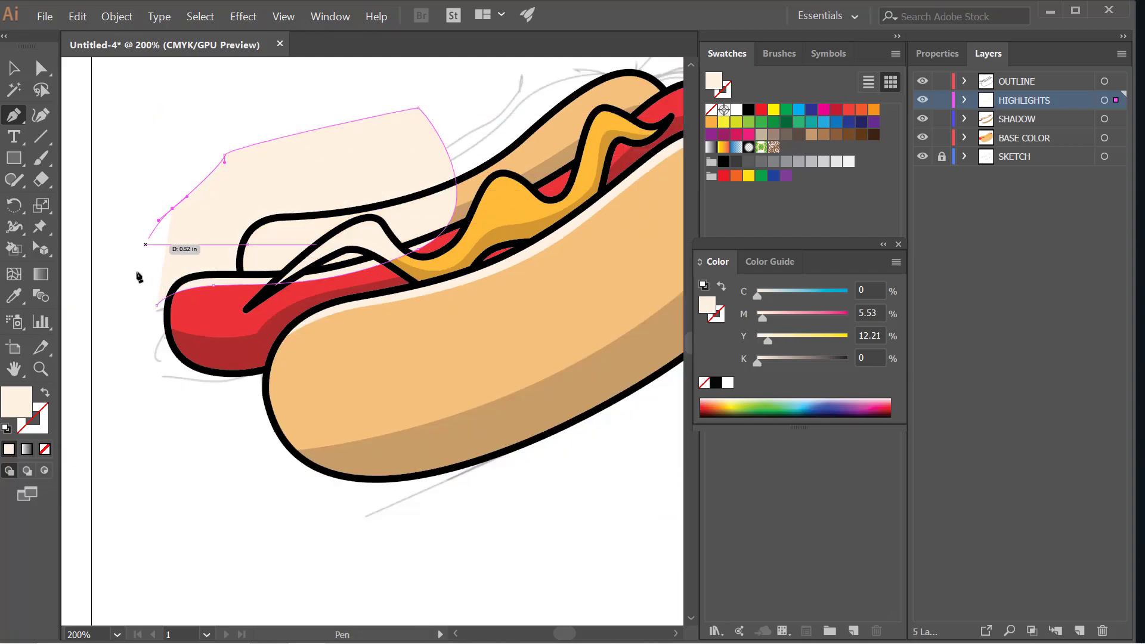
pyautogui.click(157, 305)
pyautogui.scroll(-2, 144, 334)
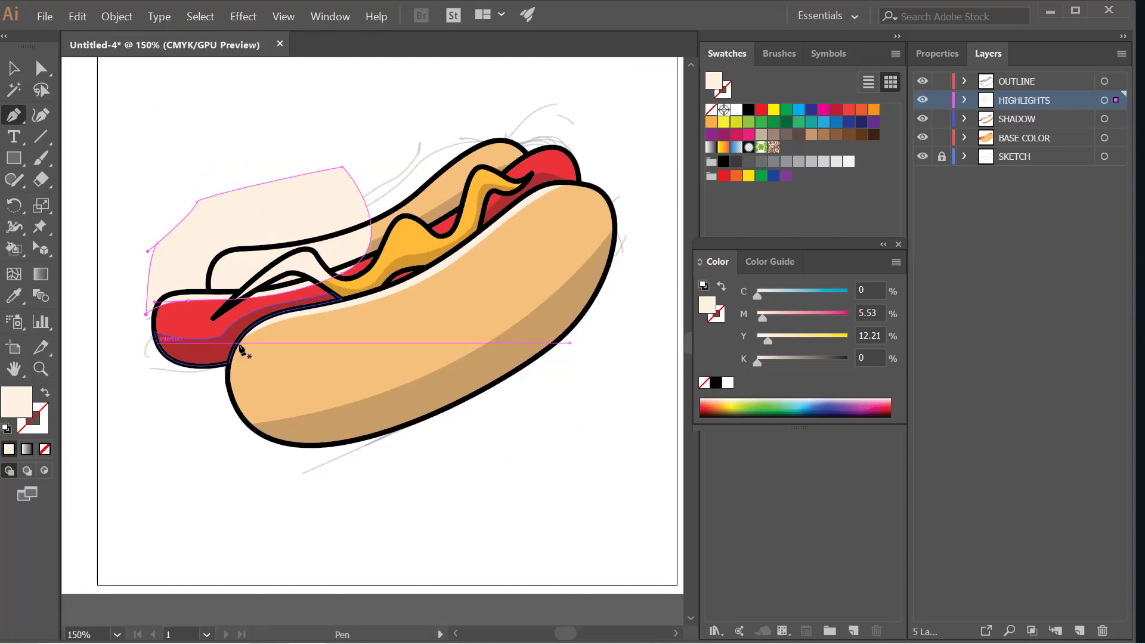
# - Trim the new highlight to the sausage's front section by intersecting it with an in-place copy of that section's red base shape
pyautogui.scroll(2, 266, 350)
pyautogui.click(14, 68)
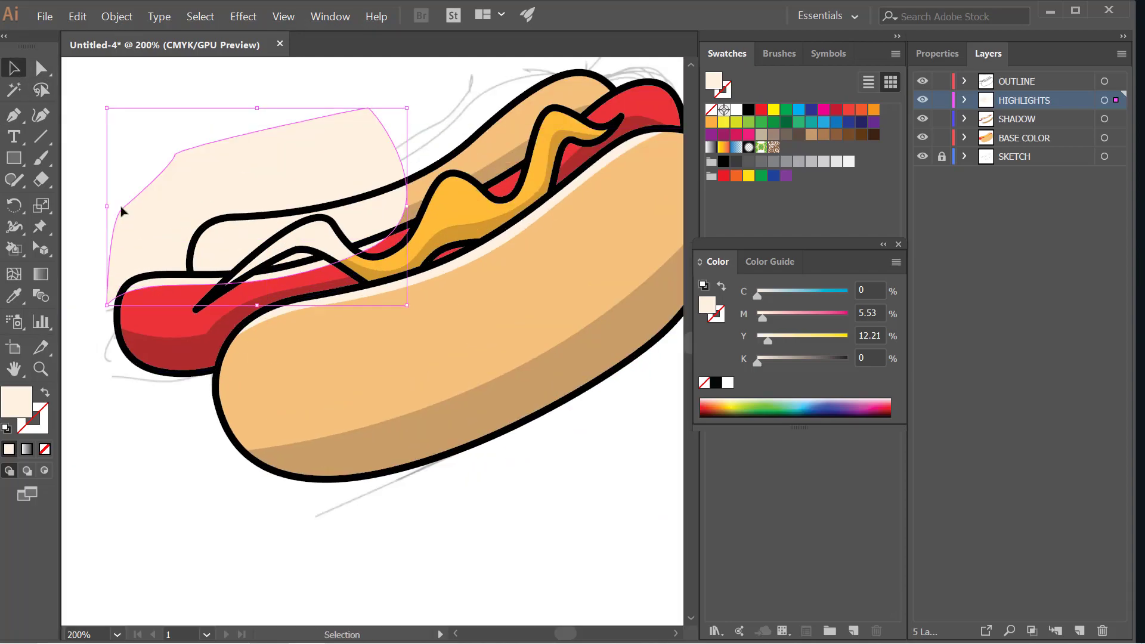
pyautogui.click(176, 319)
pyautogui.keyDown('ctrl'); pyautogui.click(179, 319); pyautogui.keyUp('ctrl')
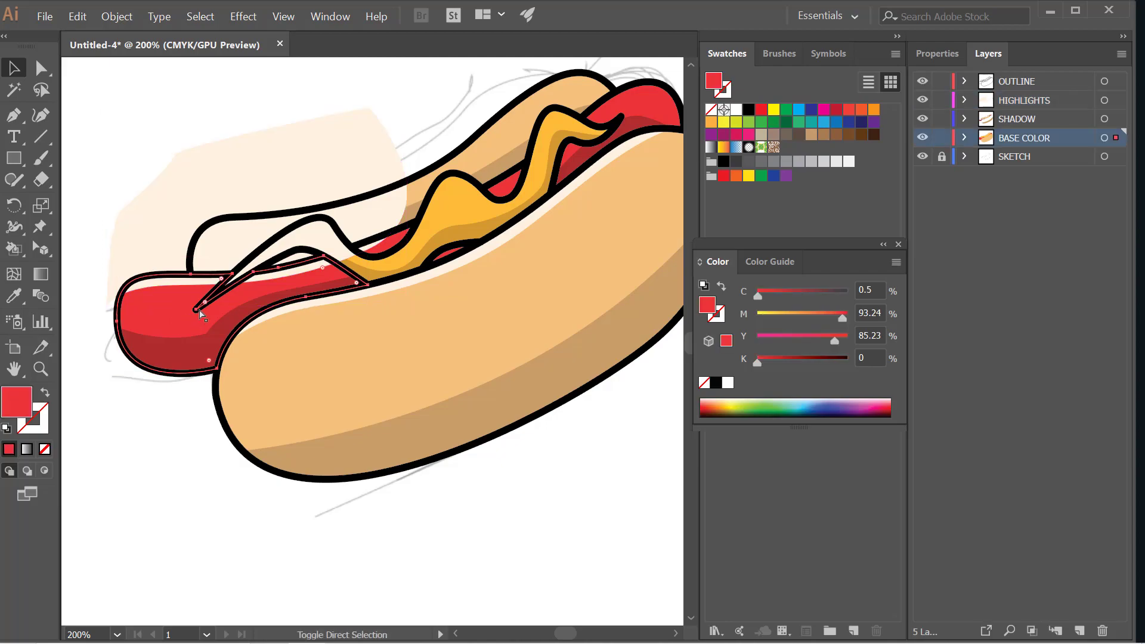
pyautogui.keyDown('shift'); pyautogui.click(230, 180); pyautogui.keyUp('shift')
pyautogui.click(938, 54)
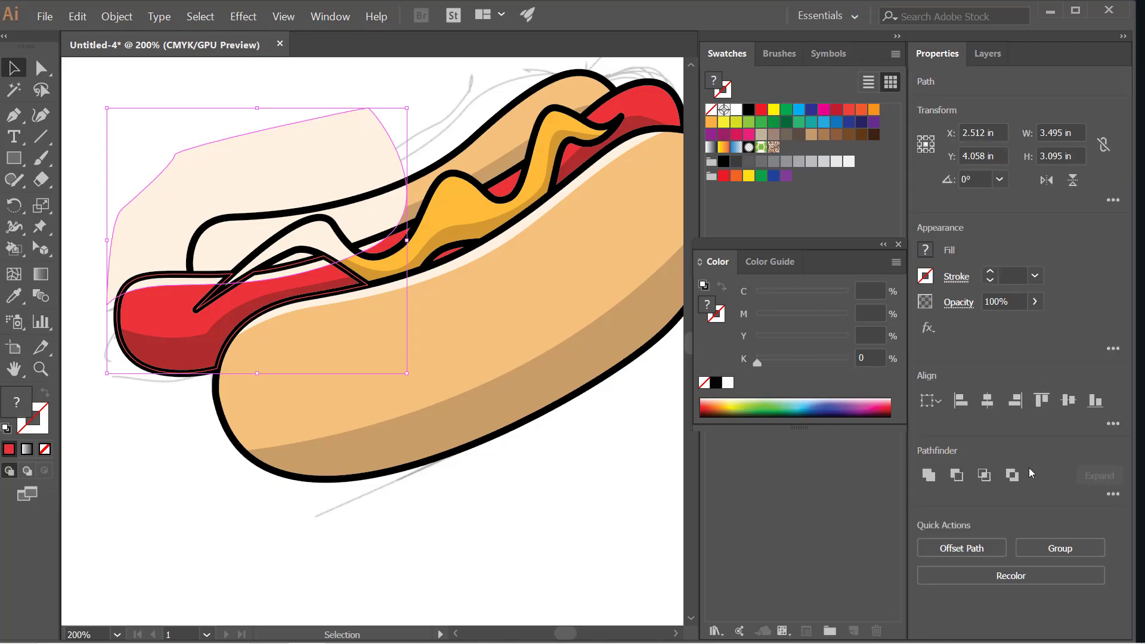
pyautogui.click(984, 475)
pyautogui.click(618, 496)
# - Sample the sausage's red for its highlight with the Eyedropper and lighten it to pink (C 0, M 39.57, Y 19.76, K 0)
pyautogui.hotkey('ctrl', '1')
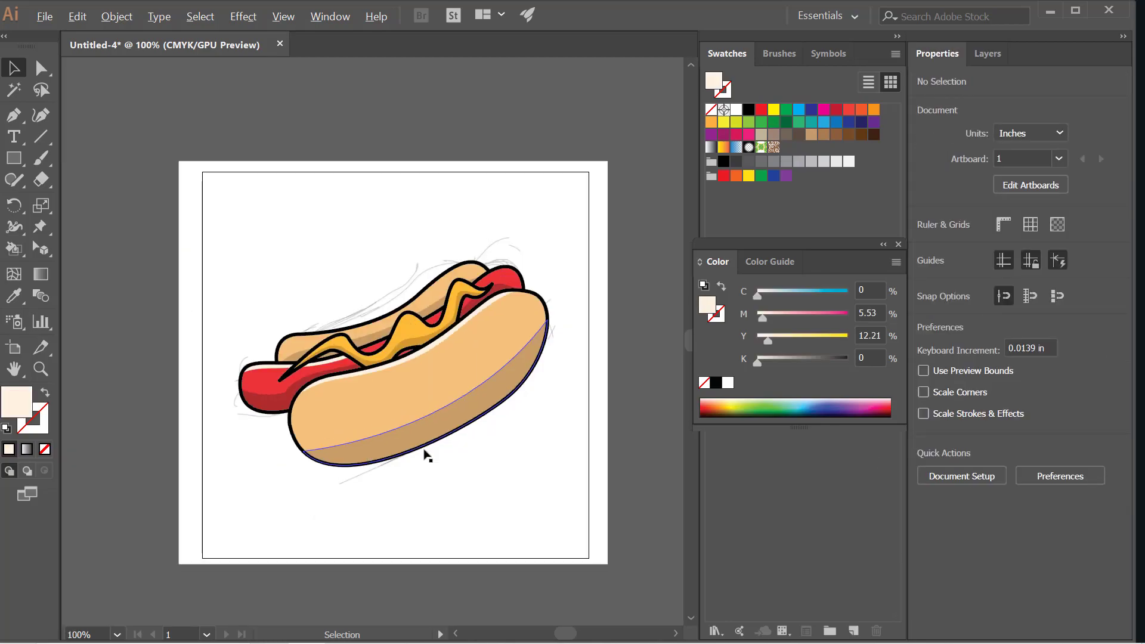
pyautogui.scroll(4, 276, 396)
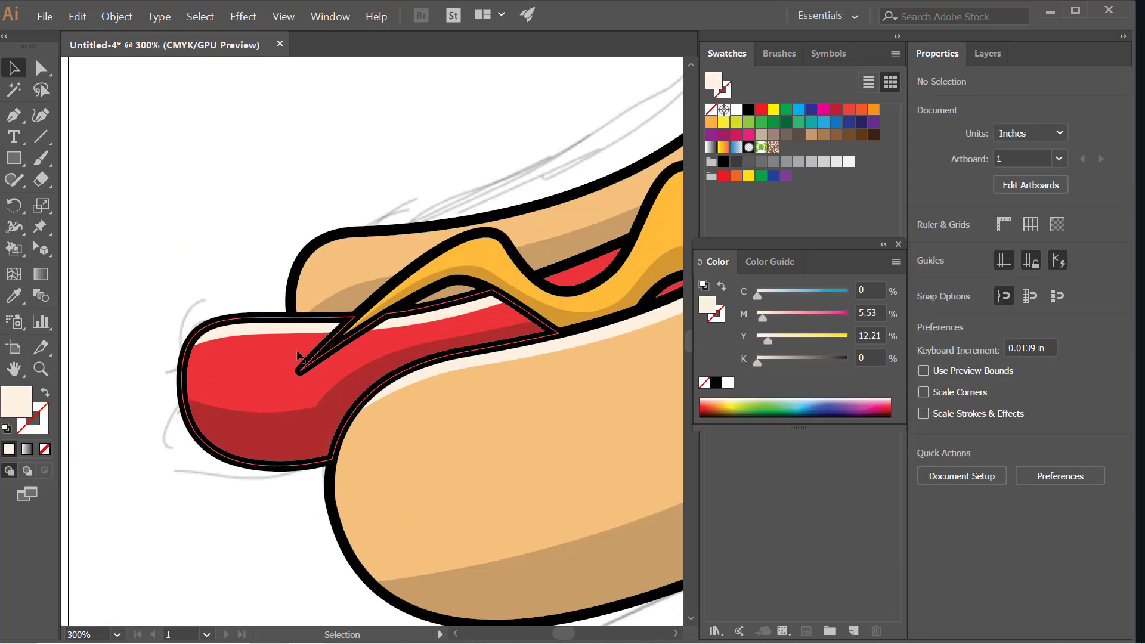
pyautogui.click(305, 327)
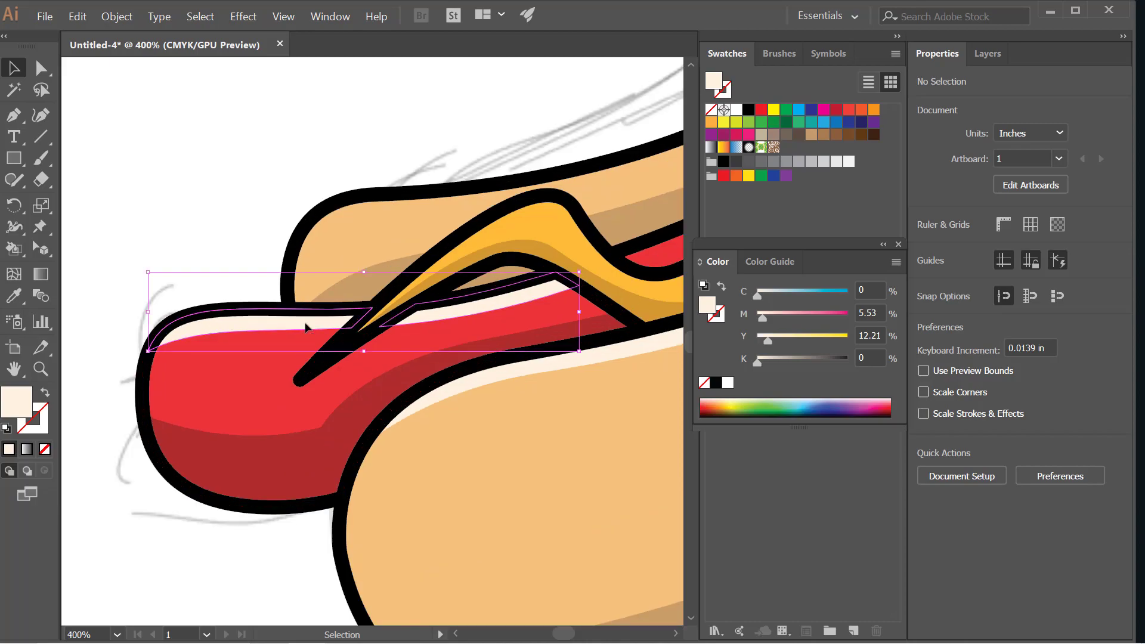
pyautogui.click(13, 295)
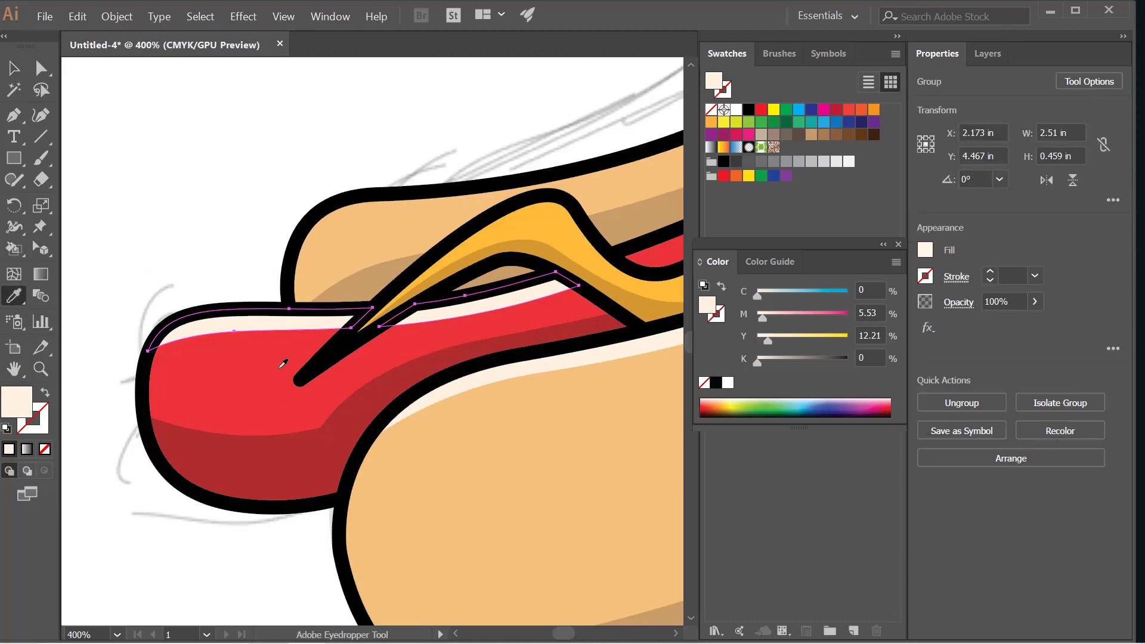
pyautogui.click(246, 370)
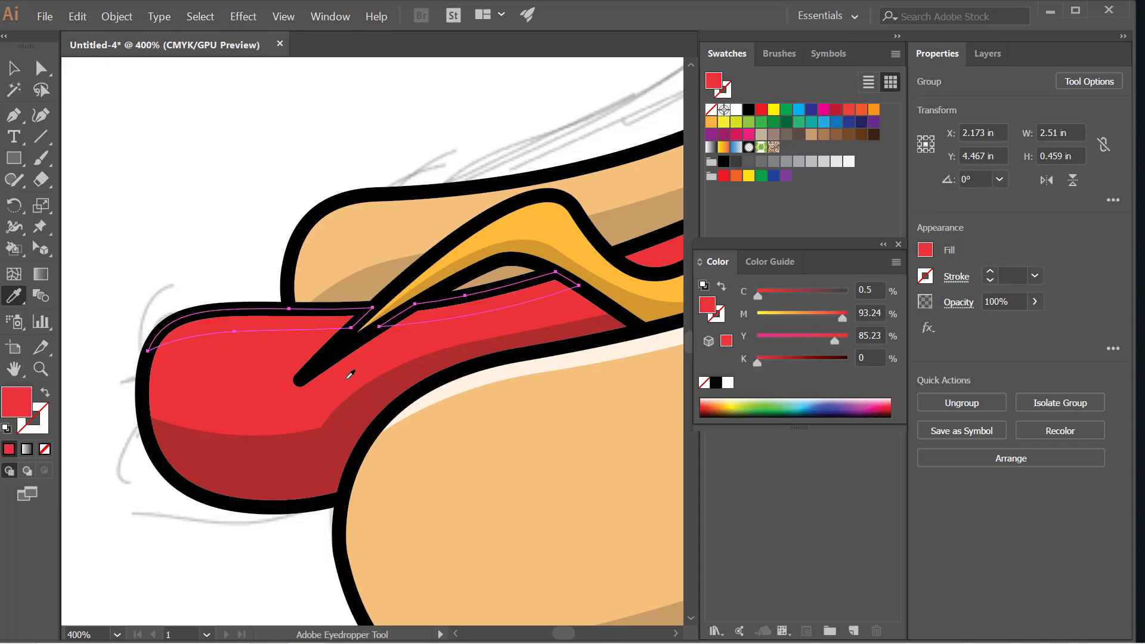
pyautogui.doubleClick(17, 402)
pyautogui.click(747, 257)
pyautogui.moveTo(747, 257); pyautogui.dragTo(713, 244)
pyautogui.click(1063, 254)
pyautogui.hotkey('ctrl', '-')
pyautogui.press('v')
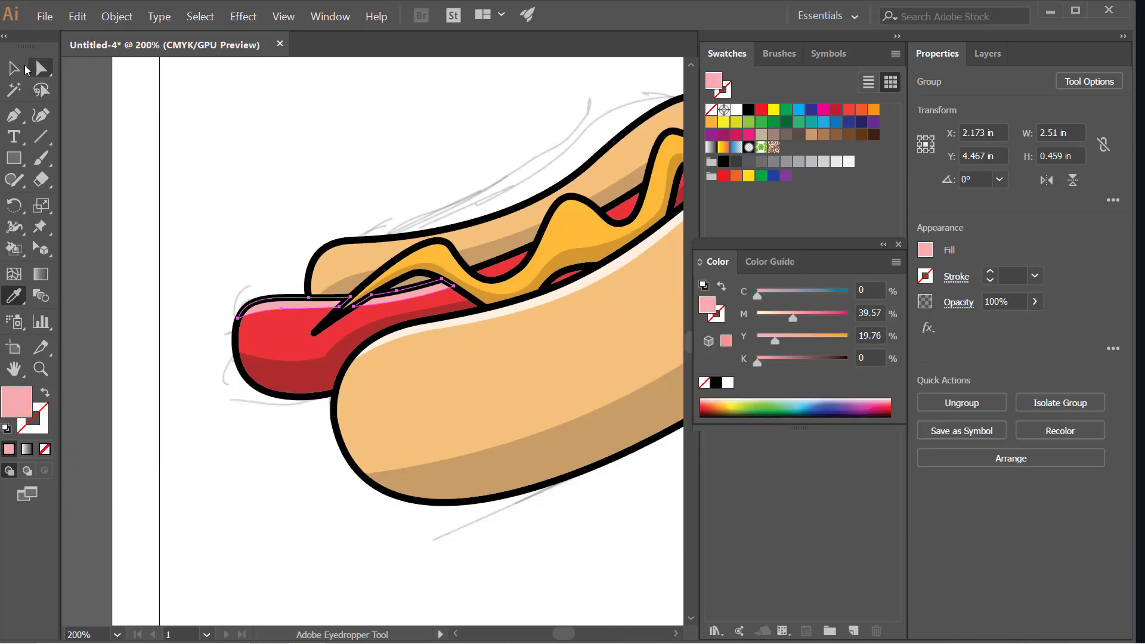
pyautogui.click(263, 133)
# - Match the sausage highlight's fill to the front bun's cream highlight with the Eyedropper
pyautogui.hotkey('ctrl', '-')
pyautogui.hotkey('ctrl', '-')
pyautogui.hotkey('ctrl', '-')
pyautogui.scroll(2, 161, 273)
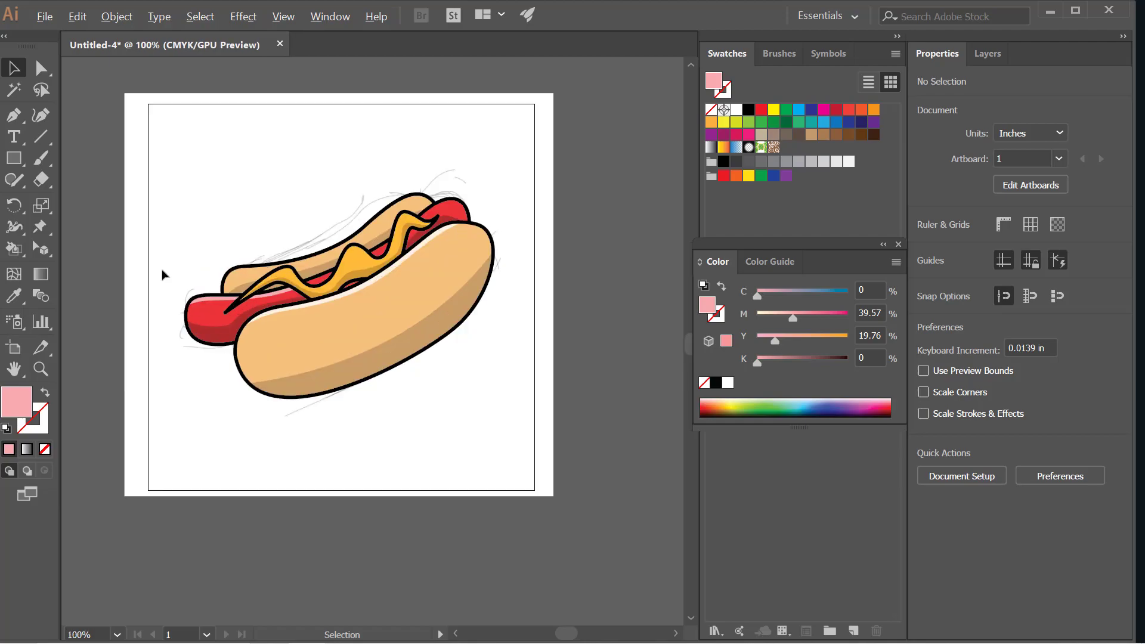
pyautogui.scroll(2, 406, 265)
pyautogui.scroll(-1, 387, 373)
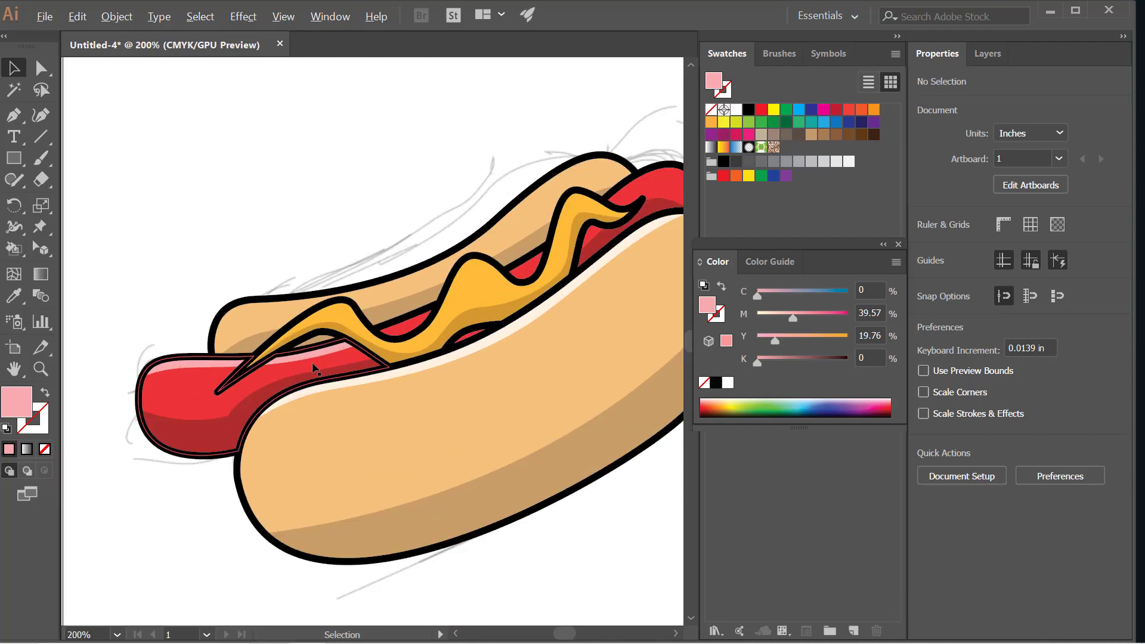
pyautogui.click(322, 355)
pyautogui.click(14, 294)
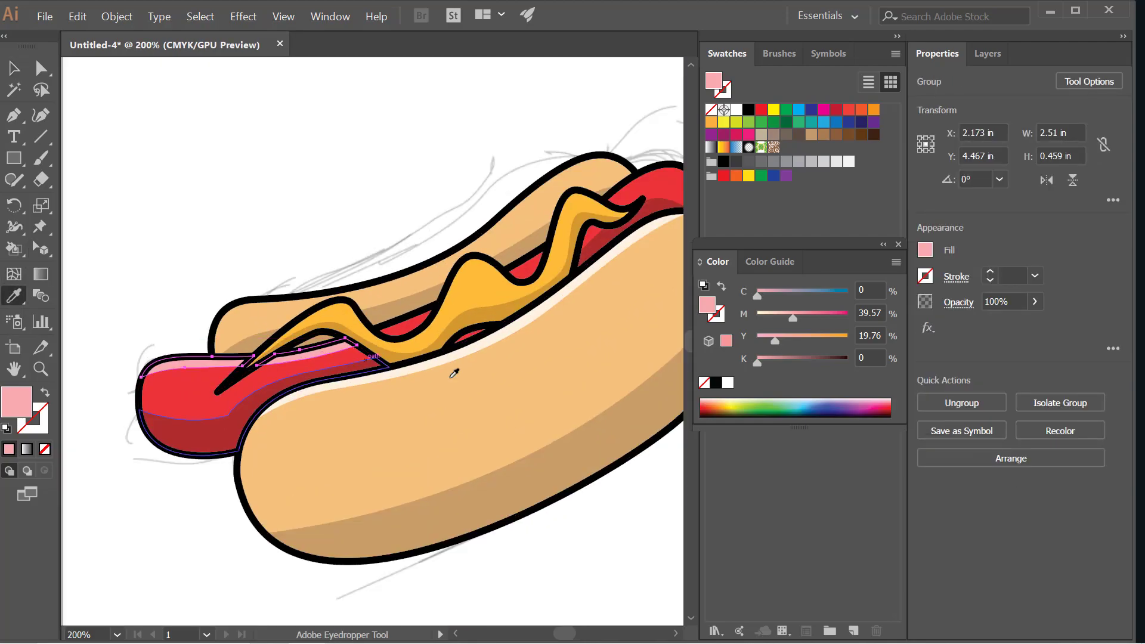
pyautogui.click(440, 360)
pyautogui.click(19, 73)
pyautogui.click(238, 148)
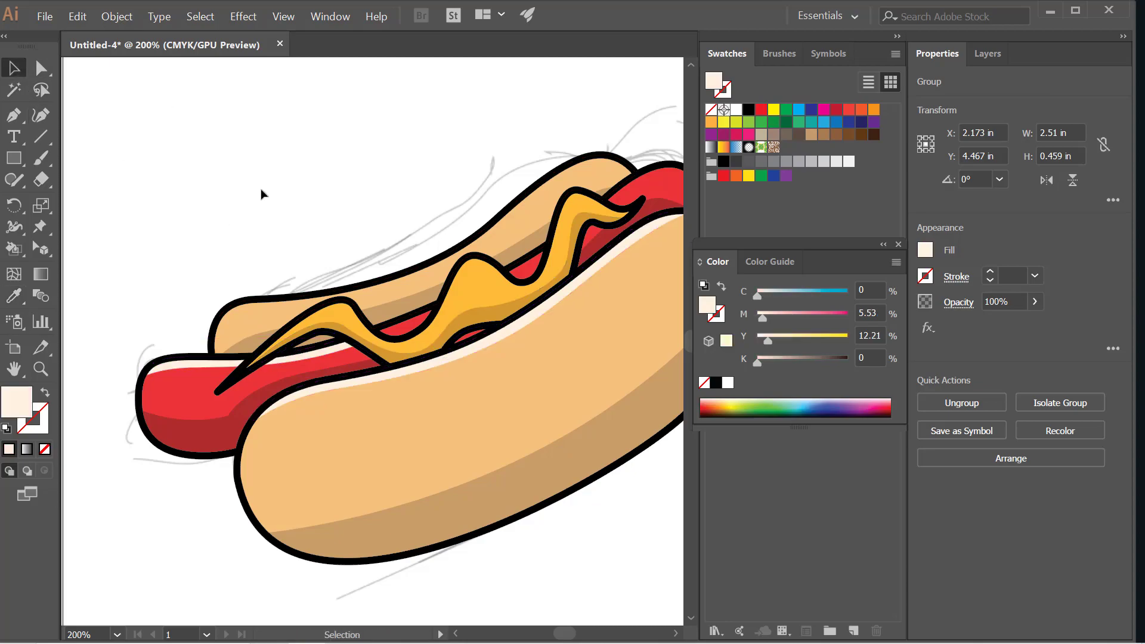
# - Draw a closed straight-sided highlight shape with the Pen tool over the upper part of the red sausage section in the mustard's first dip
pyautogui.scroll(-2, 360, 284)
pyautogui.scroll(3, 442, 301)
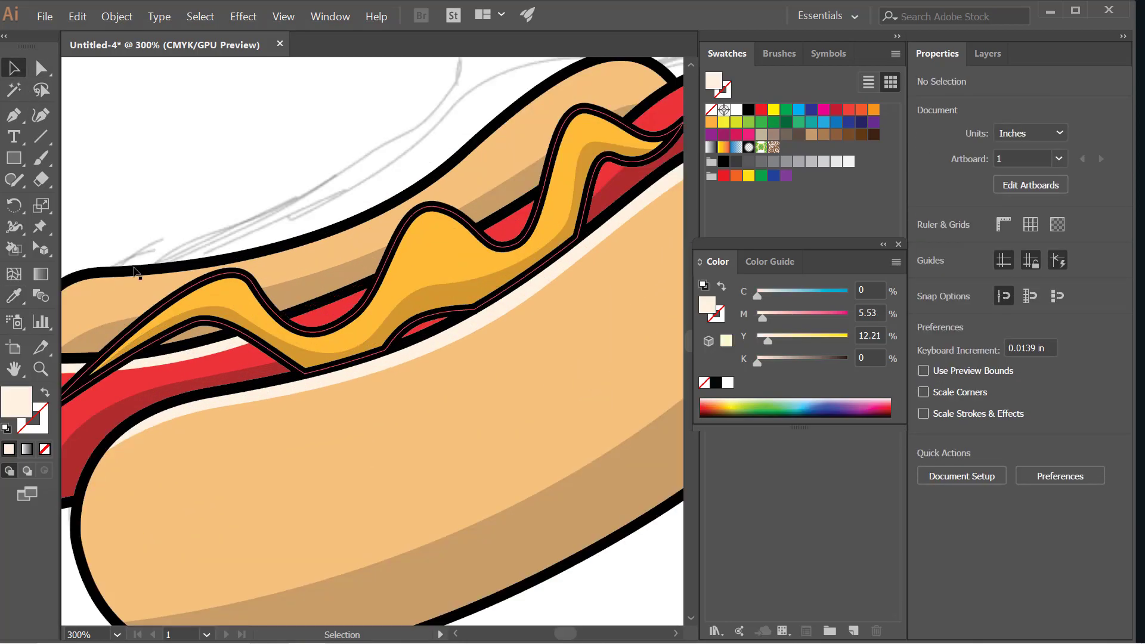
pyautogui.click(13, 115)
pyautogui.scroll(2, 297, 336)
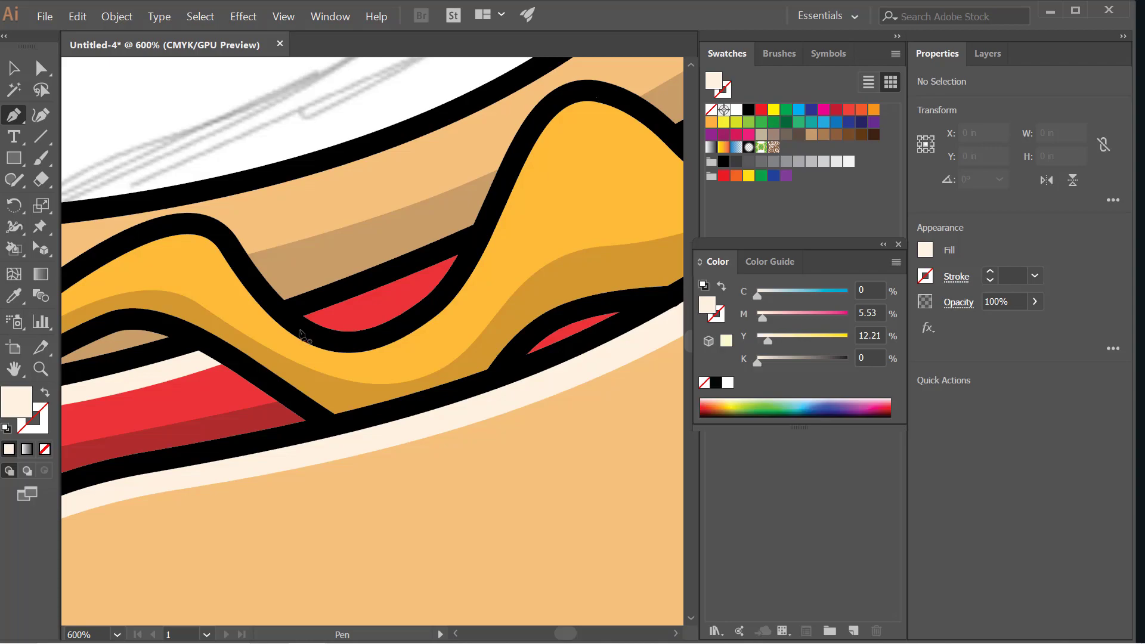
pyautogui.click(301, 334)
pyautogui.click(540, 244)
pyautogui.click(461, 186)
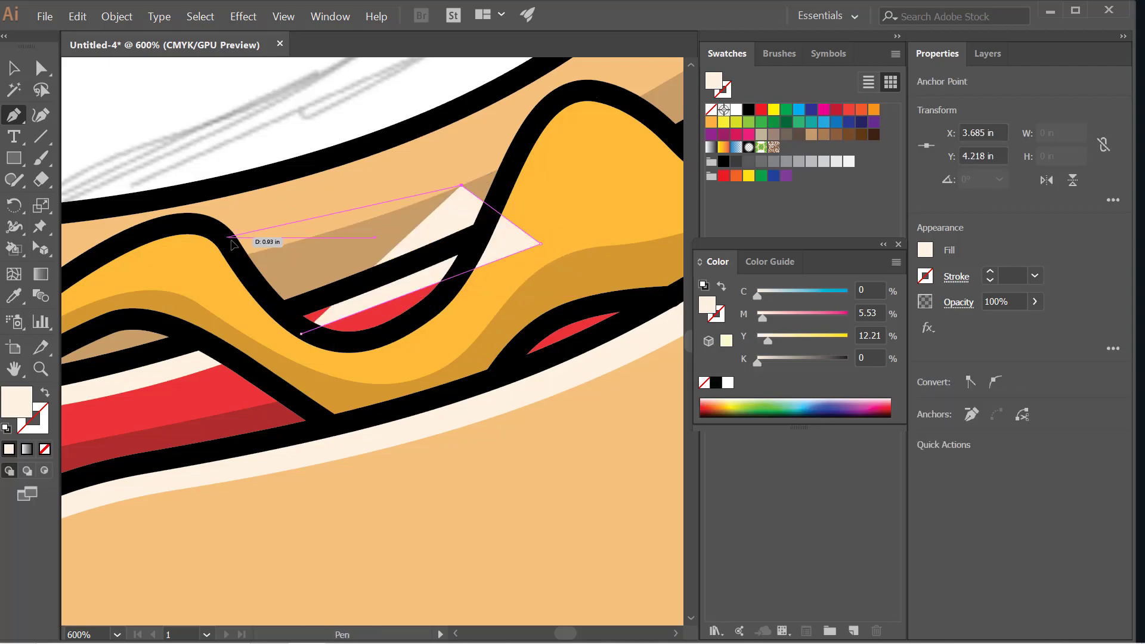
pyautogui.click(229, 235)
pyautogui.click(278, 333)
pyautogui.click(301, 334)
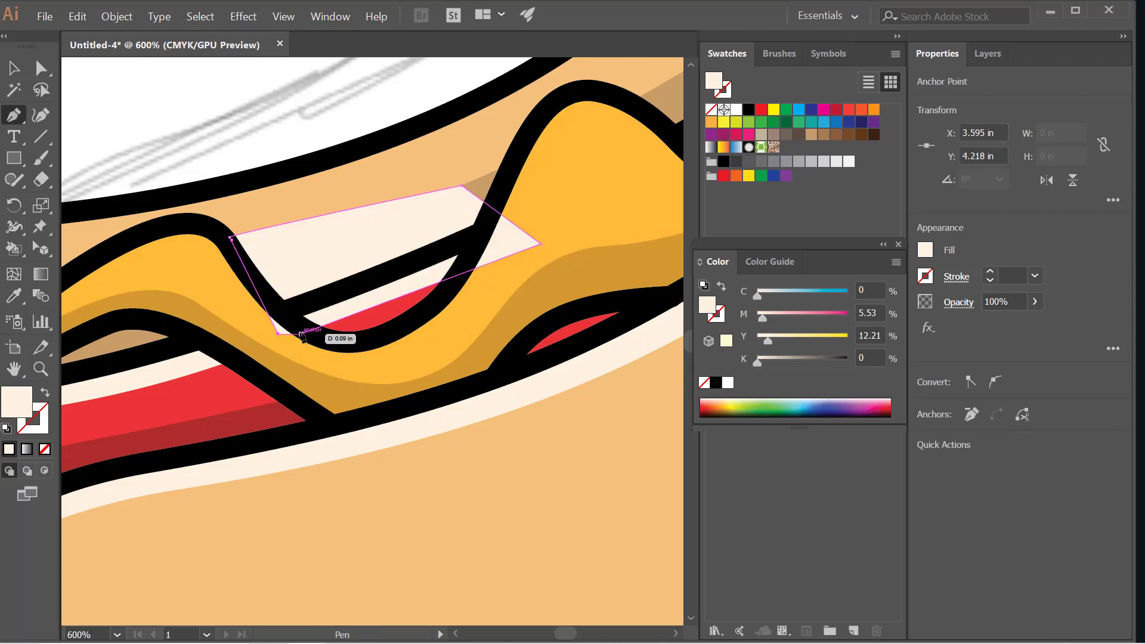
# - Trim the straight-sided highlight by intersecting it with a copy of the red sausage section in the mustard's first dip
pyautogui.press('v')
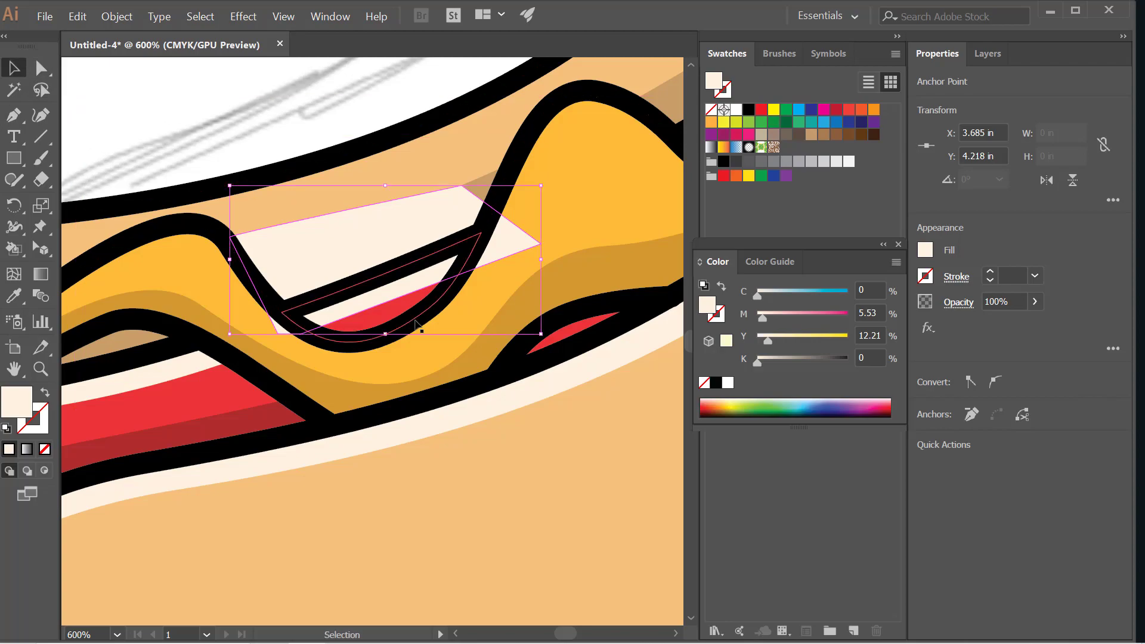
pyautogui.click(377, 323)
pyautogui.keyDown('shift'); pyautogui.click(370, 230); pyautogui.keyUp('shift')
pyautogui.click(984, 476)
pyautogui.click(617, 440)
pyautogui.scroll(-4, 323, 390)
pyautogui.scroll(1, 590, 302)
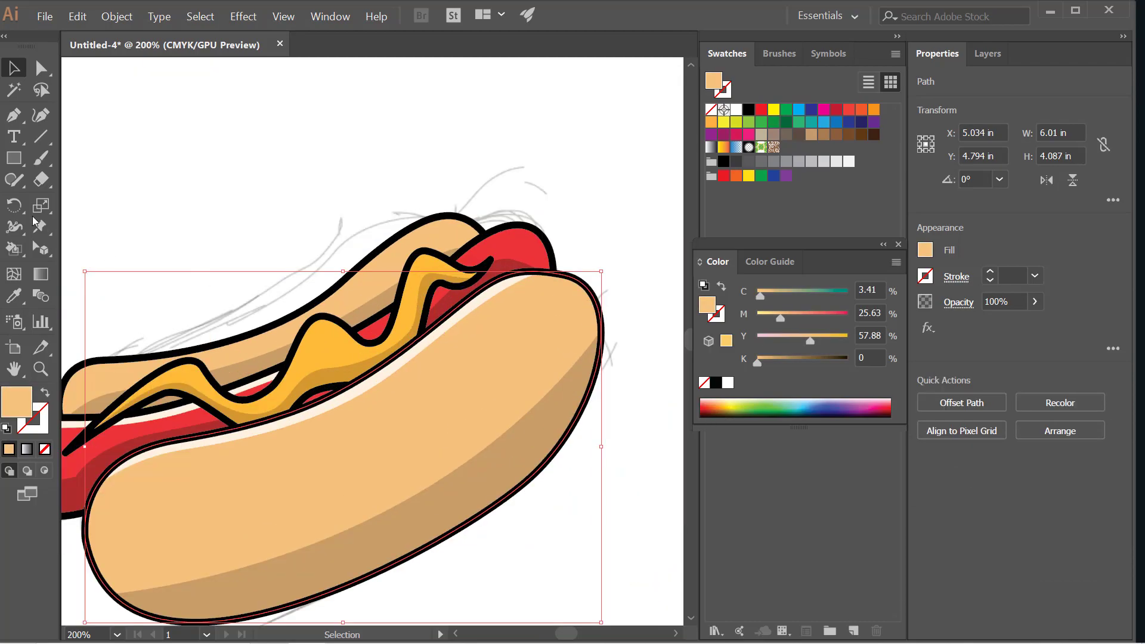
pyautogui.click(15, 115)
pyautogui.scroll(3, 300, 380)
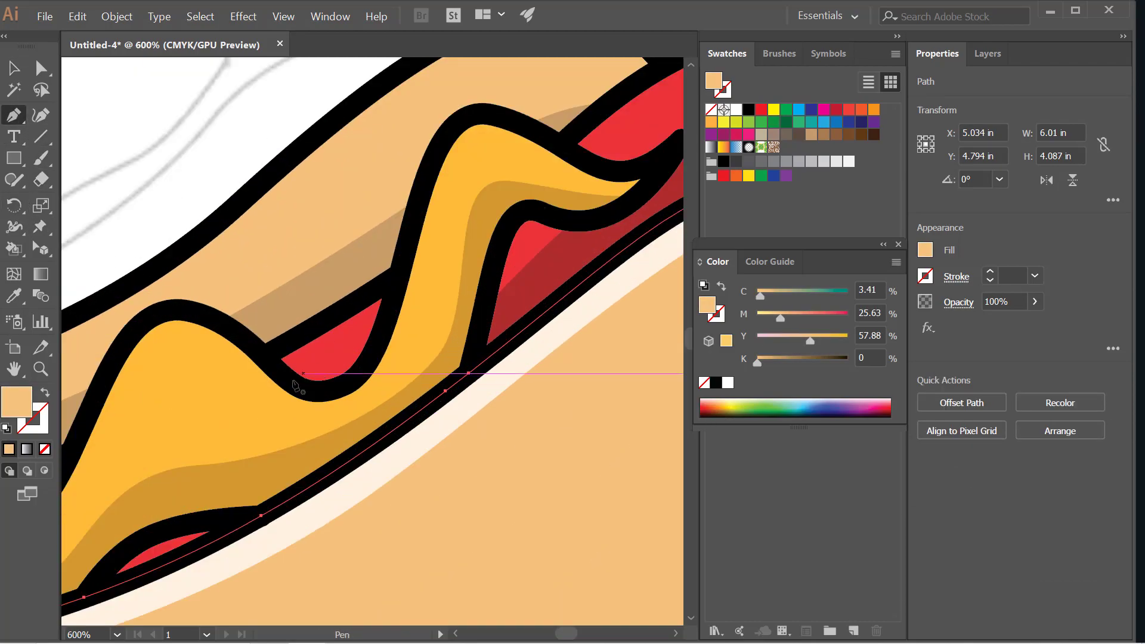
pyautogui.click(274, 380)
pyautogui.click(422, 297)
pyautogui.click(389, 244)
pyautogui.click(238, 271)
pyautogui.click(226, 357)
pyautogui.click(275, 380)
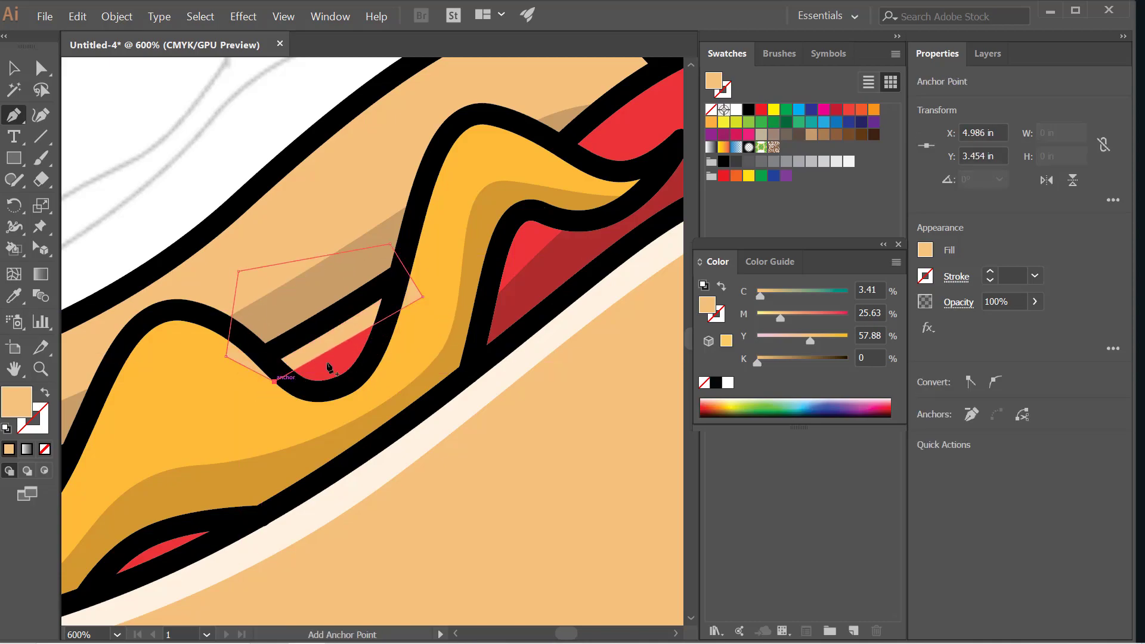
pyautogui.click(988, 53)
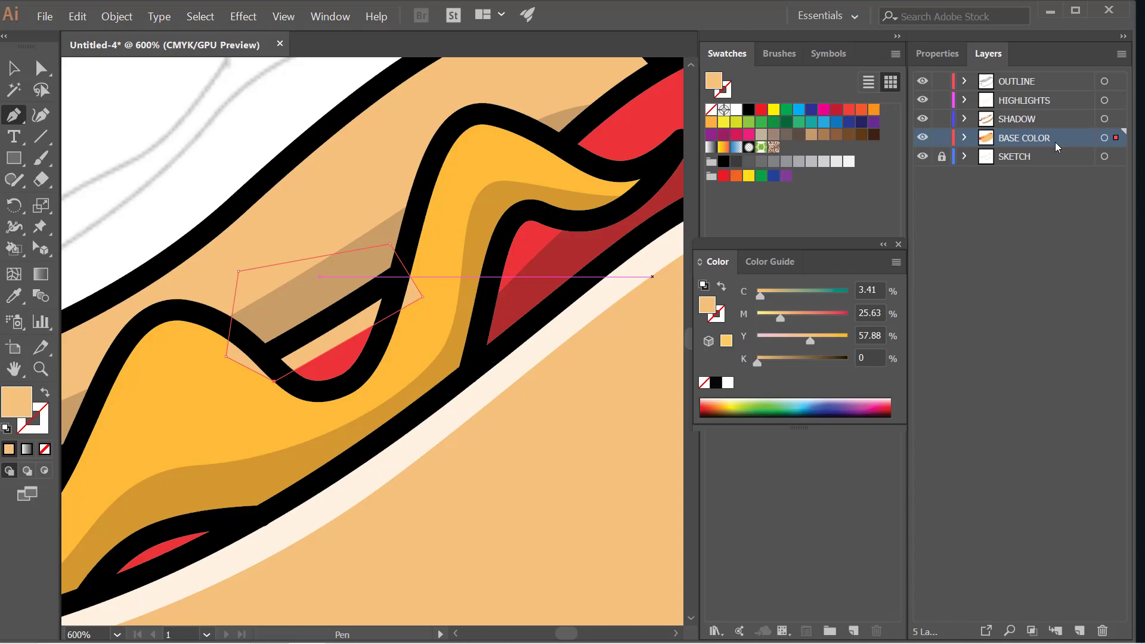
pyautogui.press('Delete')
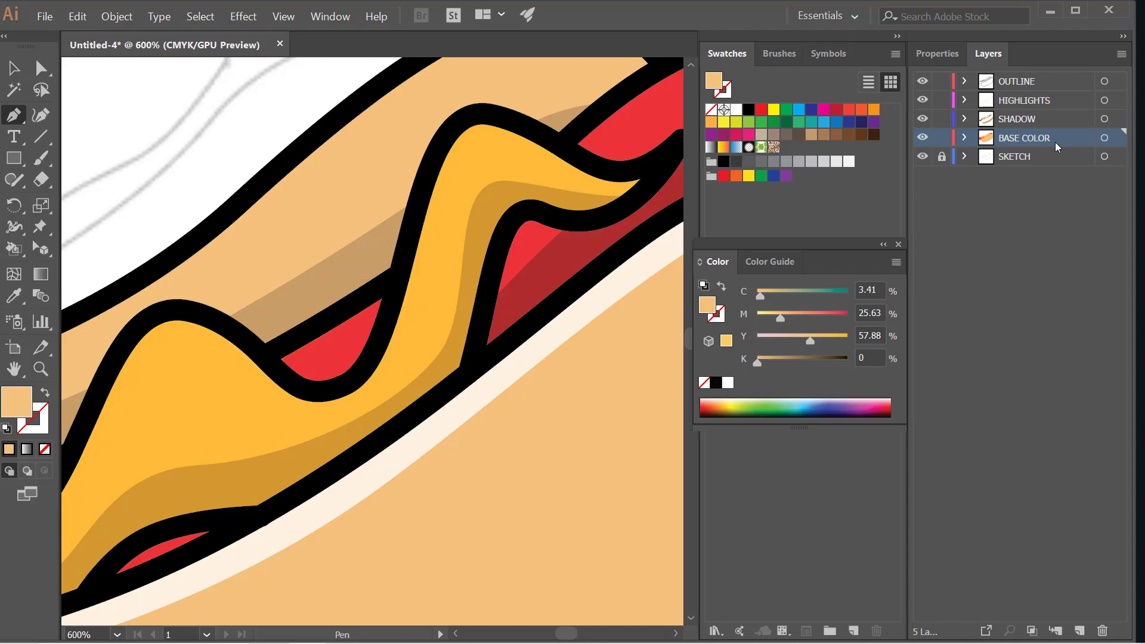
# - On the HIGHLIGHTS layer, draw a closed straight-sided highlight over the red sausage section in the mustard's second dip, sampling the front bun highlight's cream
pyautogui.click(1046, 100)
pyautogui.click(268, 382)
pyautogui.click(425, 290)
pyautogui.click(375, 241)
pyautogui.click(241, 284)
pyautogui.click(231, 373)
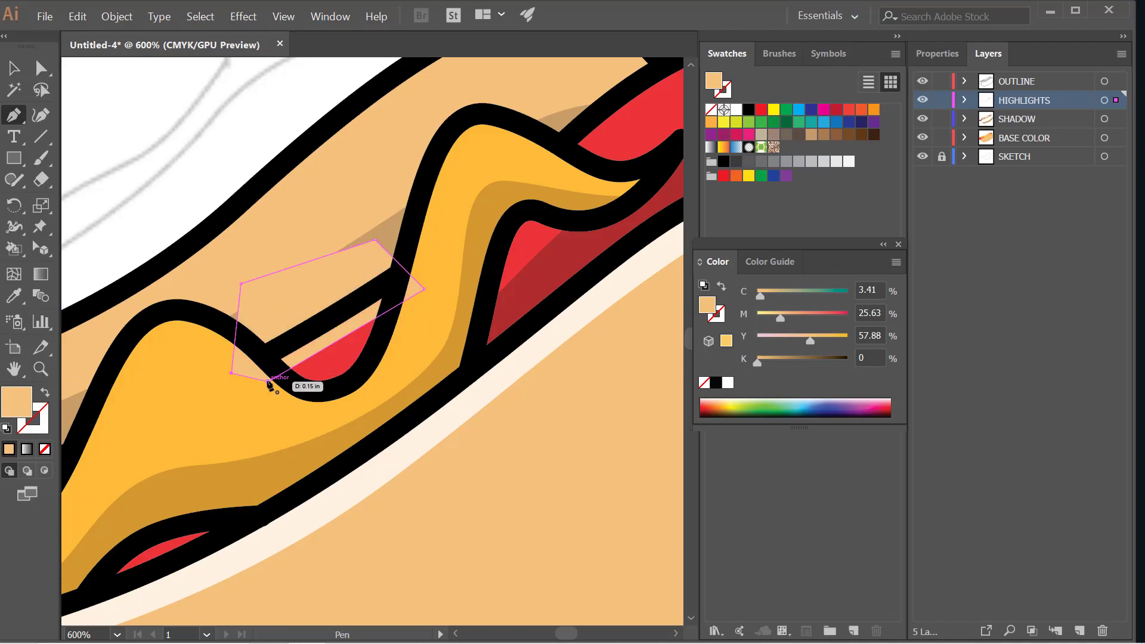
pyautogui.press('i')
pyautogui.click(409, 450)
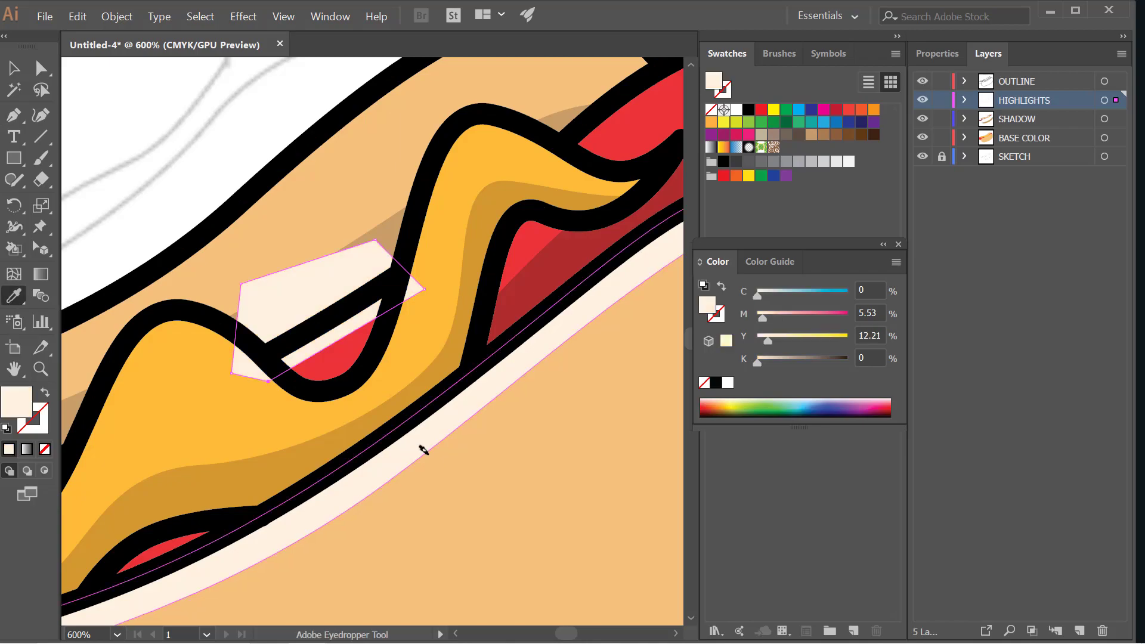
# - Trim the new highlight by intersecting it with a copy of the red sausage section in the mustard's second dip
pyautogui.scroll(-3, 441, 453)
pyautogui.press('v')
pyautogui.scroll(3, 498, 438)
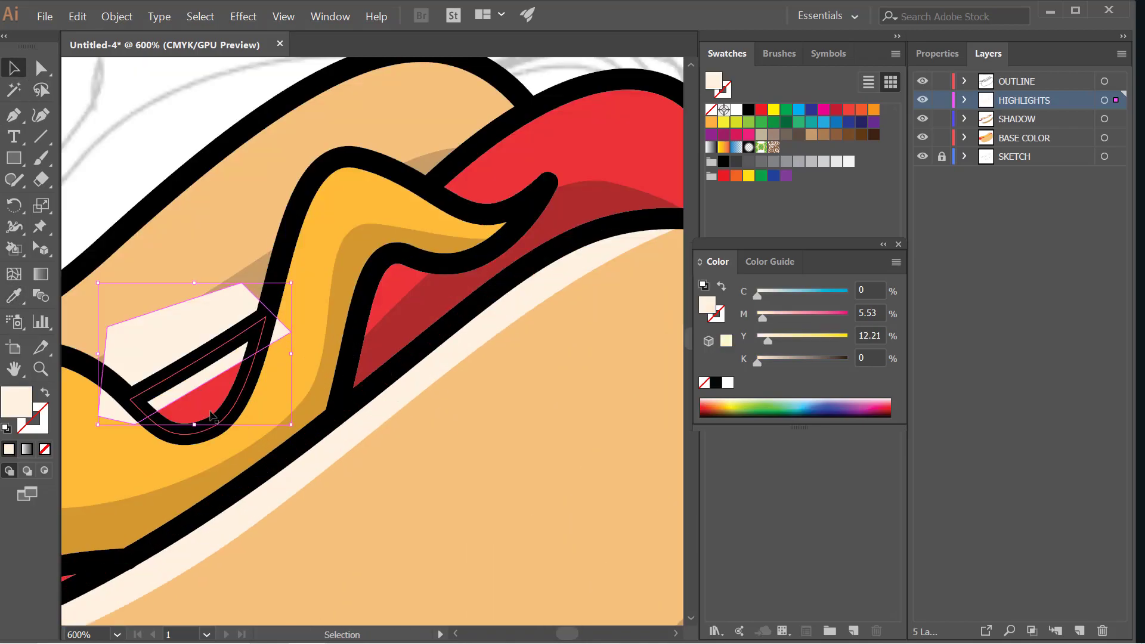
pyautogui.click(209, 408)
pyautogui.keyDown('shift'); pyautogui.click(203, 318); pyautogui.keyUp('shift')
pyautogui.keyDown('shift'); pyautogui.click(212, 310); pyautogui.keyUp('shift')
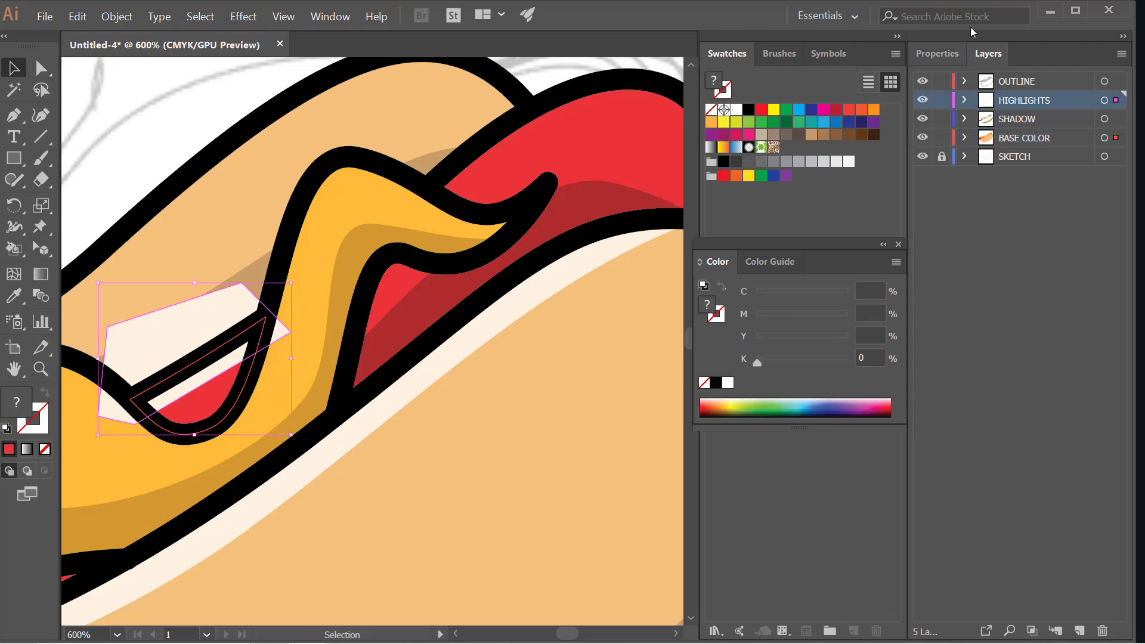
pyautogui.click(936, 55)
pyautogui.click(984, 475)
pyautogui.click(561, 481)
pyautogui.scroll(-3, 562, 480)
pyautogui.scroll(-1, 517, 387)
pyautogui.scroll(2, 611, 388)
pyautogui.scroll(-3, 503, 263)
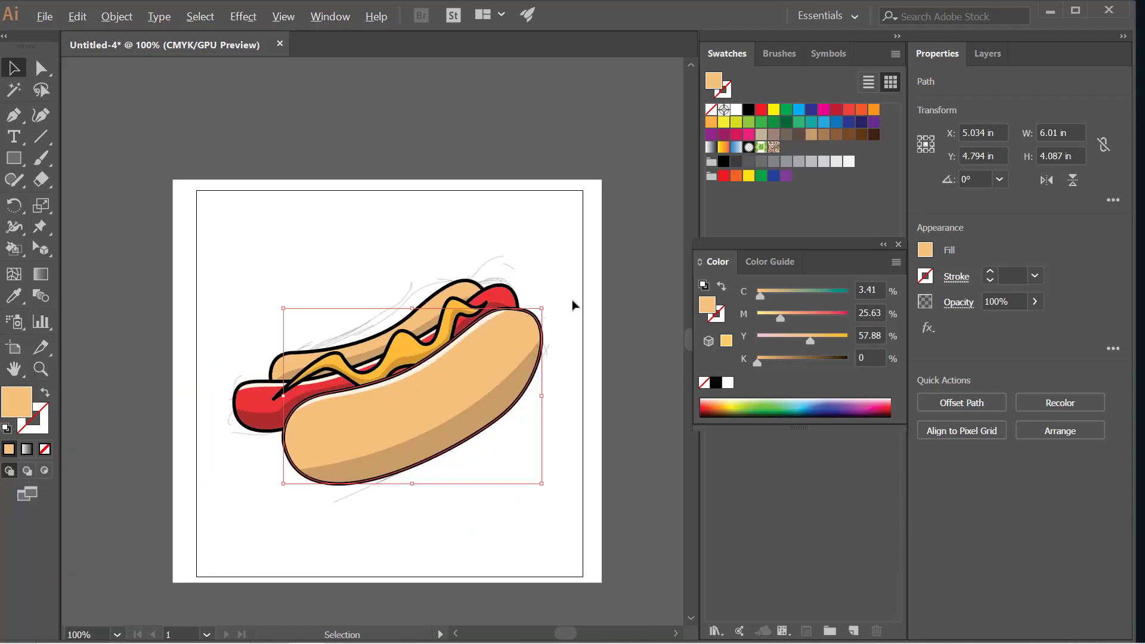
pyautogui.scroll(3, 564, 298)
pyautogui.click(14, 117)
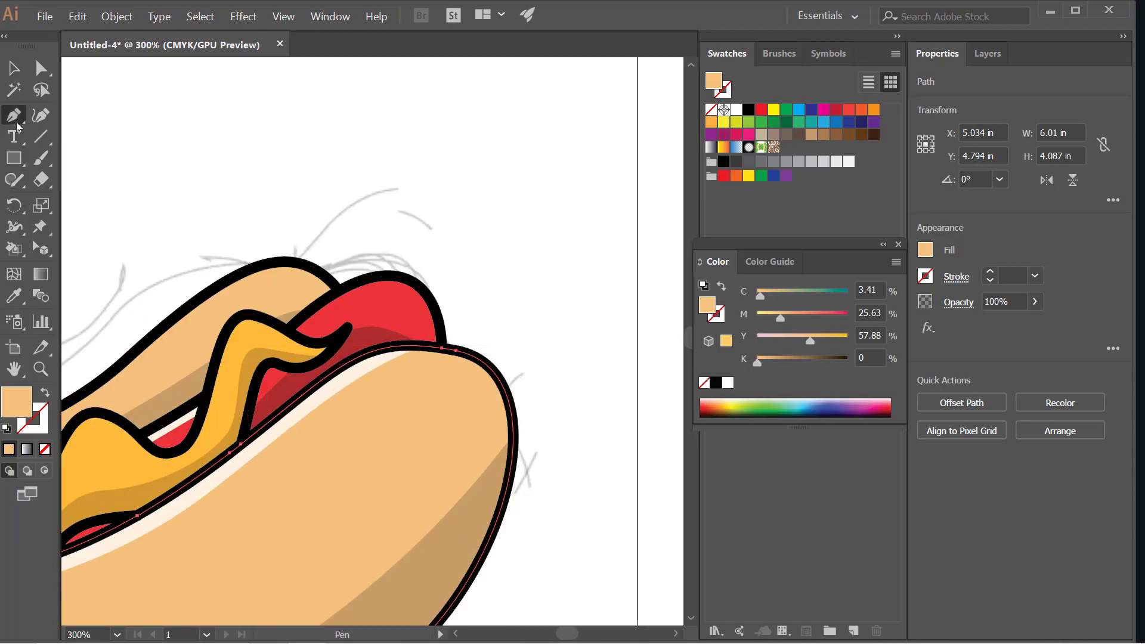
pyautogui.click(291, 345)
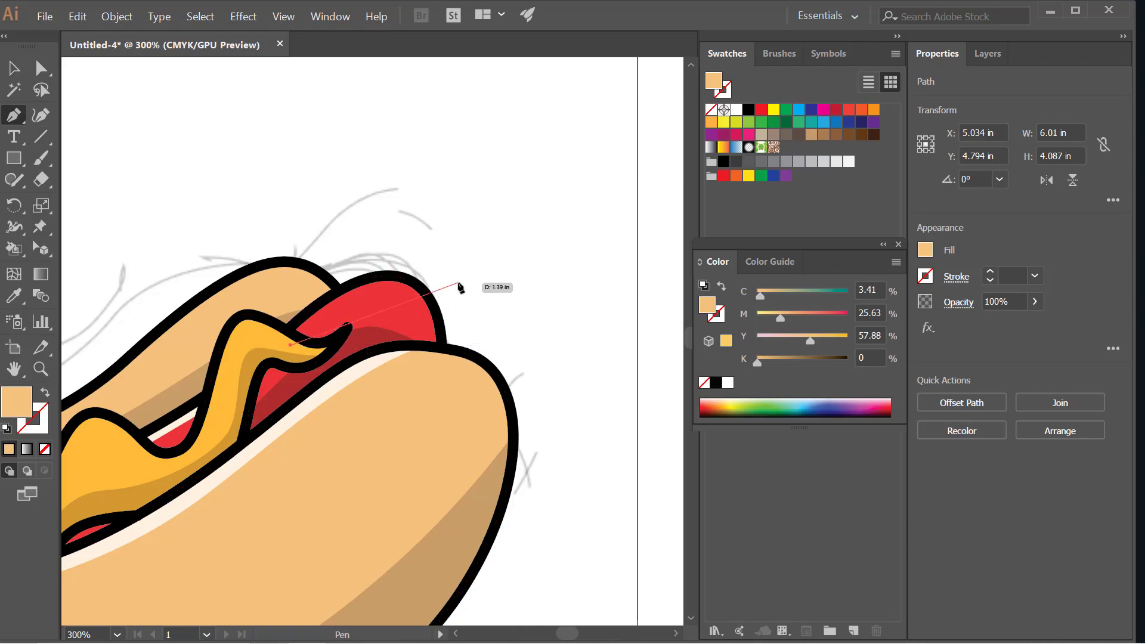
pyautogui.moveTo(458, 298); pyautogui.dragTo(470, 310)
pyautogui.moveTo(506, 178); pyautogui.dragTo(496, 175)
pyautogui.moveTo(327, 167)
pyautogui.mouseDown()
pyautogui.moveTo(301, 187)
pyautogui.moveTo(310, 178)
pyautogui.mouseUp()
pyautogui.click(251, 337)
pyautogui.click(290, 345)
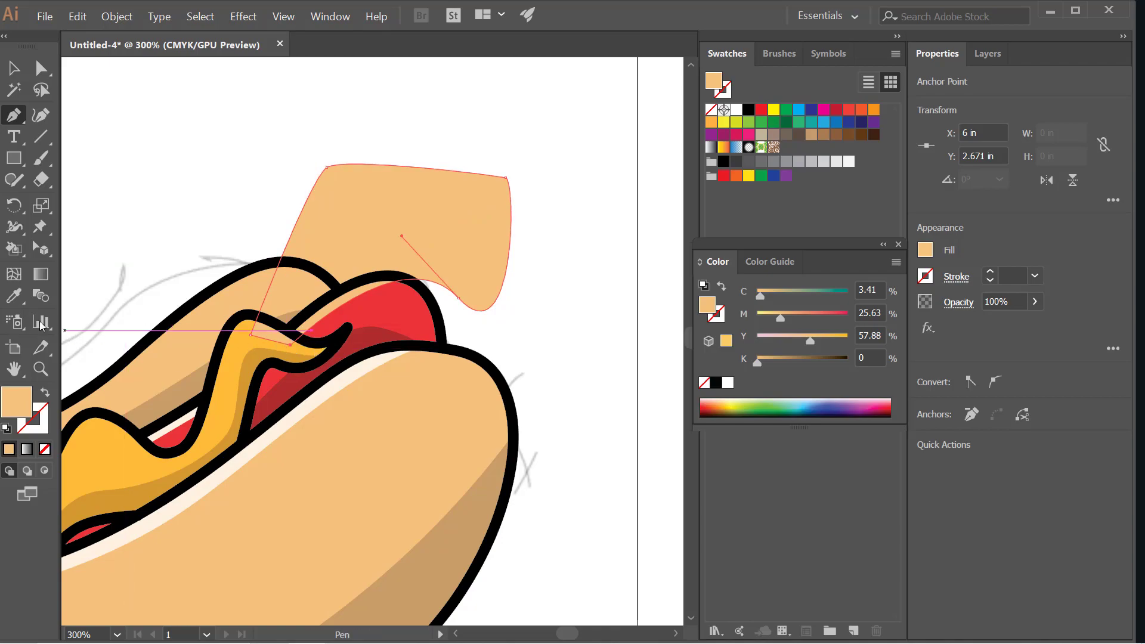
pyautogui.press('i')
pyautogui.click(340, 386)
pyautogui.press('v')
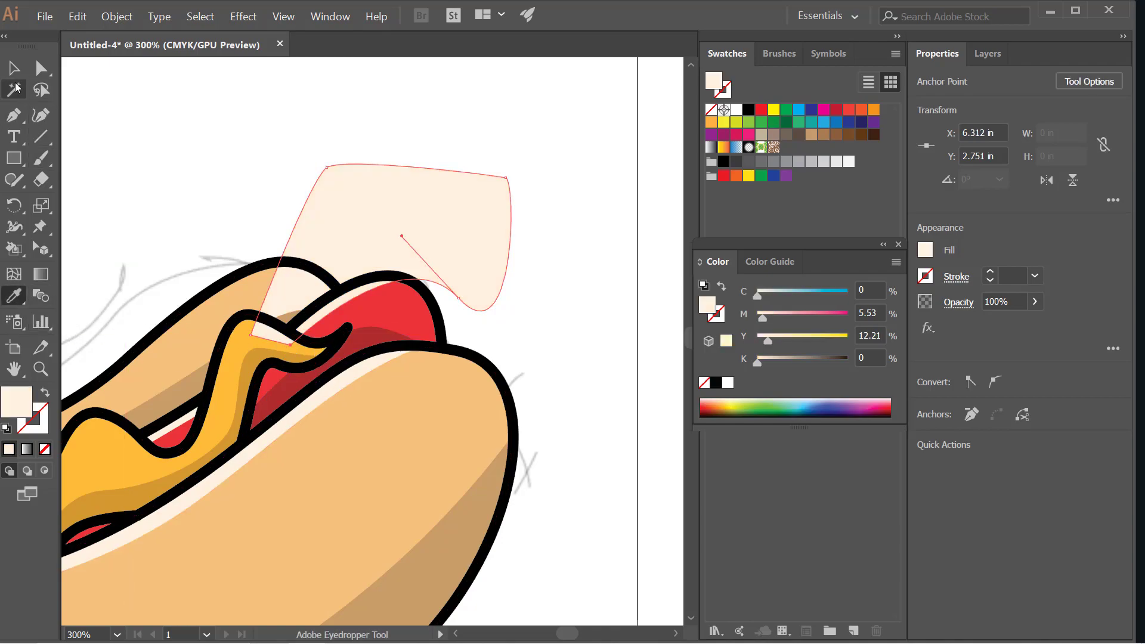
pyautogui.hotkey('ctrl', 'shift', '[')
pyautogui.click(578, 270)
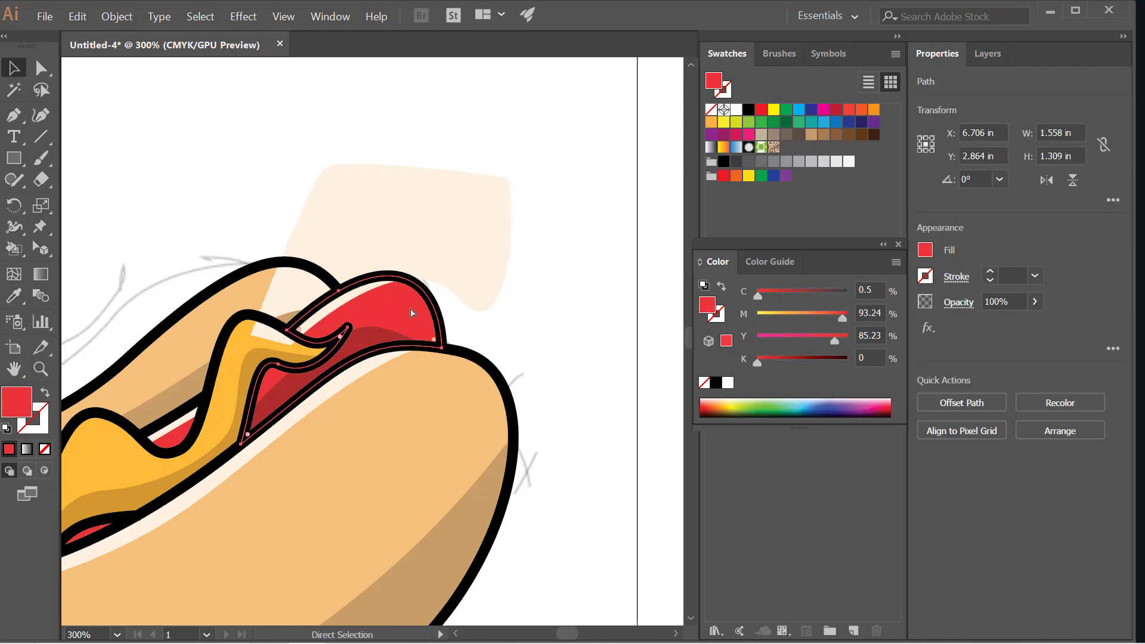
pyautogui.keyDown('shift'); pyautogui.click(427, 191); pyautogui.keyUp('shift')
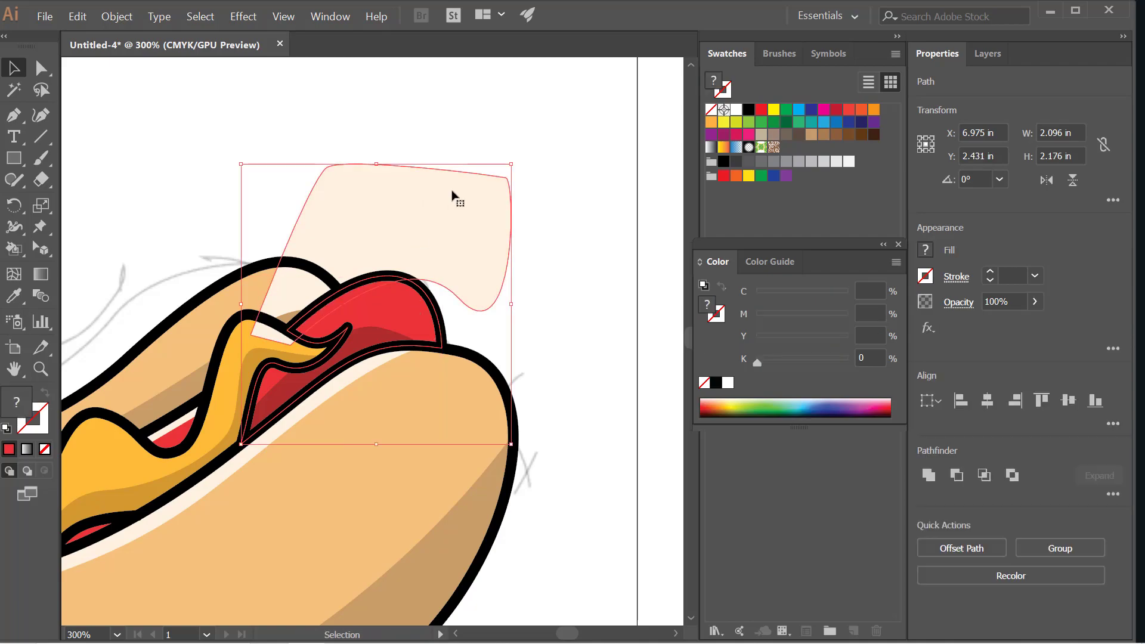
pyautogui.click(624, 212)
pyautogui.click(432, 250)
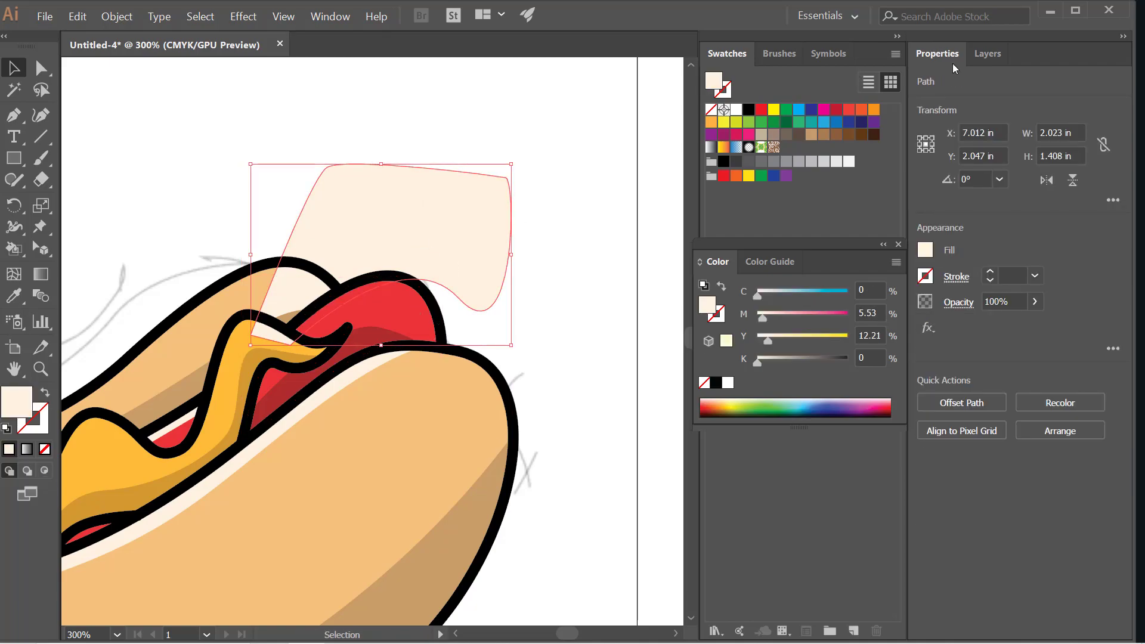
pyautogui.click(987, 53)
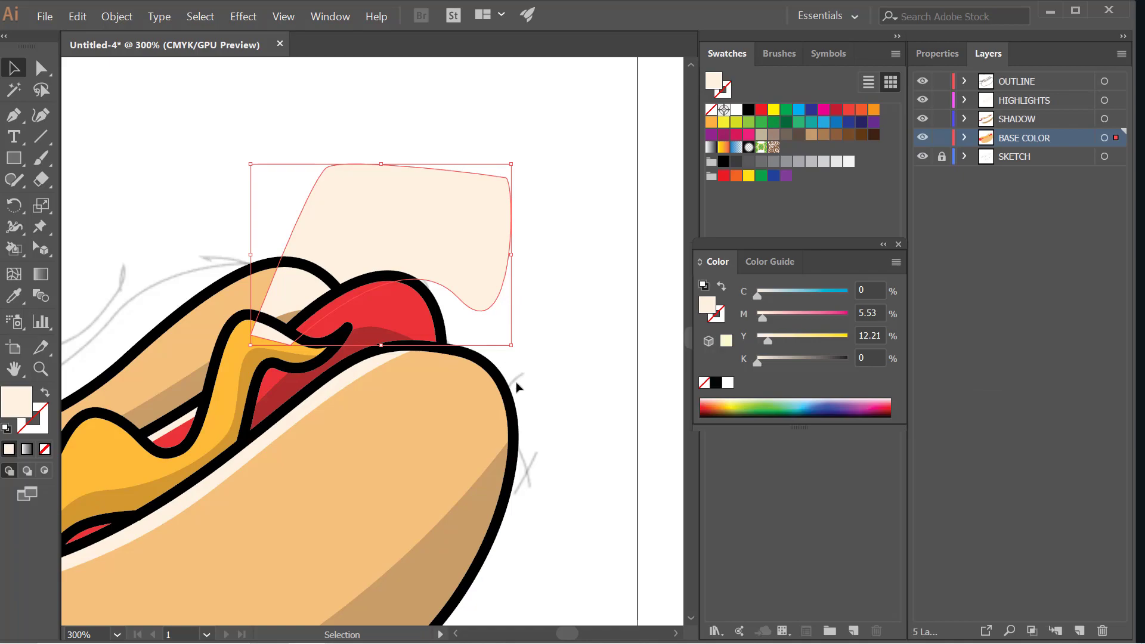
pyautogui.press('Delete')
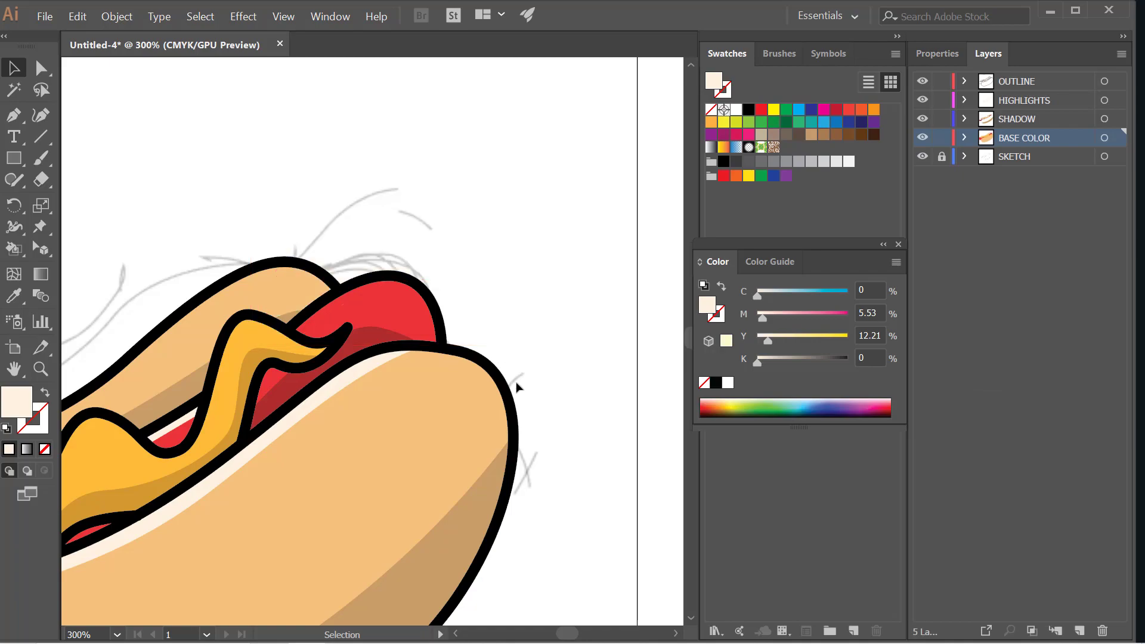
# - On the HIGHLIGHTS layer, draw a closed curved cream shape with the Pen tool along the upper edge of the sausage's upper right end
pyautogui.click(1043, 99)
pyautogui.click(20, 117)
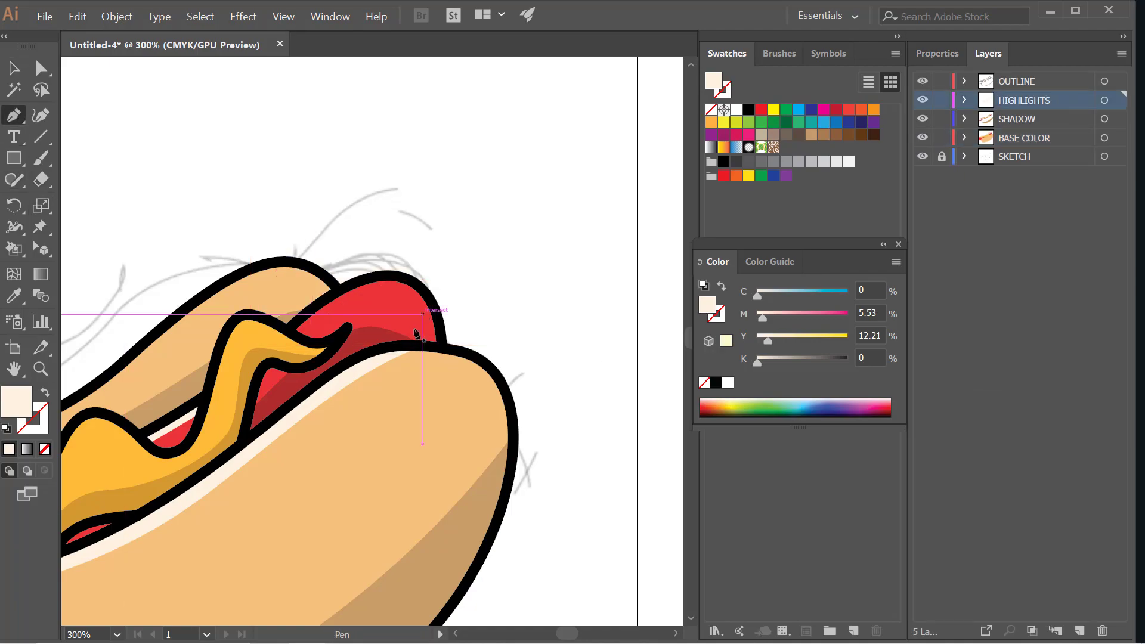
pyautogui.click(287, 344)
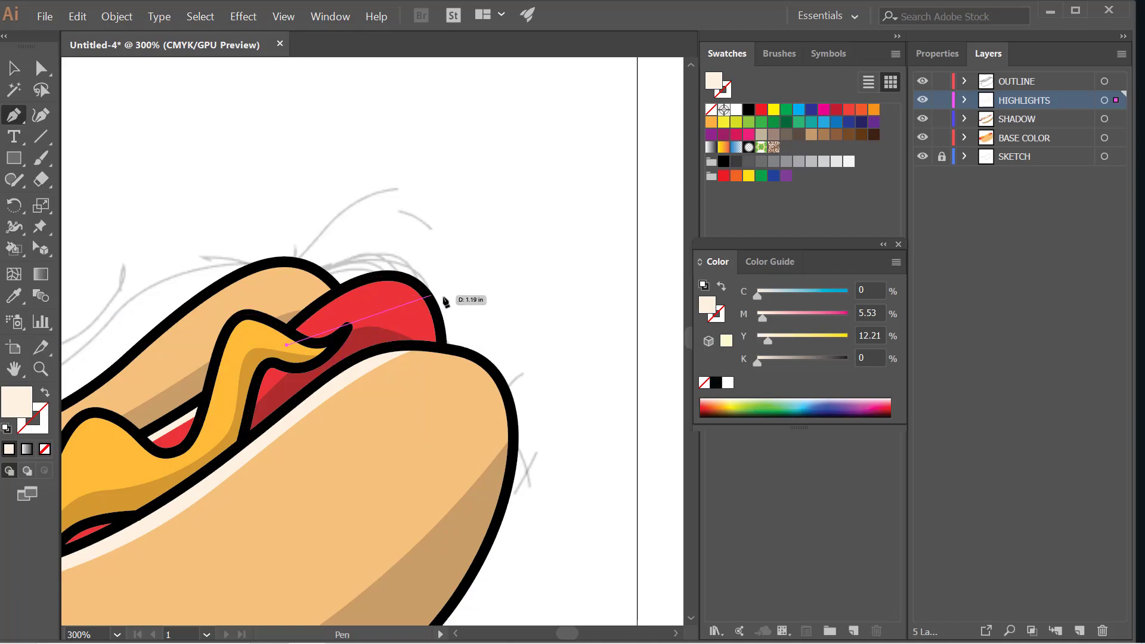
pyautogui.moveTo(469, 312); pyautogui.dragTo(541, 390)
pyautogui.moveTo(521, 204); pyautogui.dragTo(504, 199)
pyautogui.moveTo(315, 165); pyautogui.dragTo(266, 173)
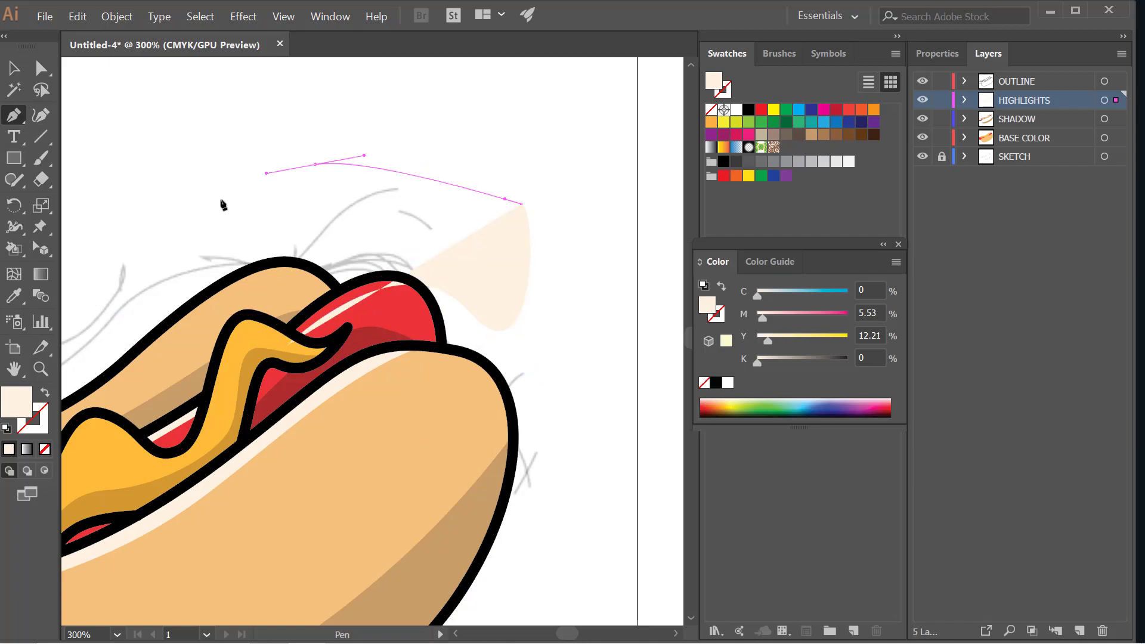
pyautogui.moveTo(217, 211); pyautogui.dragTo(209, 232)
pyautogui.click(288, 346)
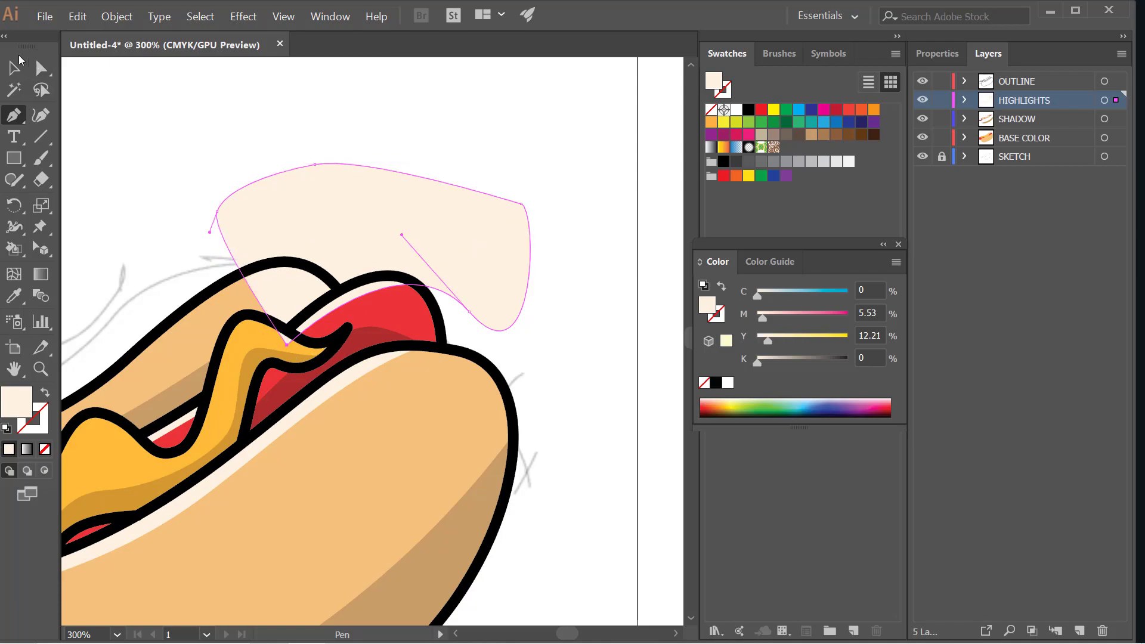
# - Trim the curved cream shape by intersecting it with a copy of the sausage's upper right end section
pyautogui.press('v')
pyautogui.click(395, 304)
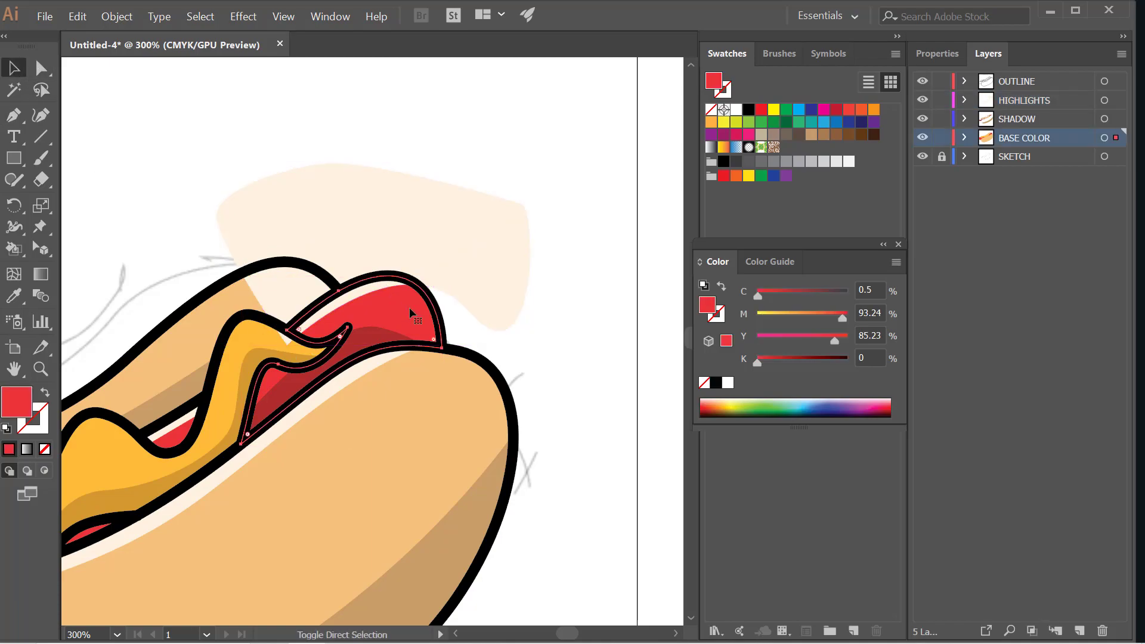
pyautogui.keyDown('shift'); pyautogui.click(427, 209); pyautogui.keyUp('shift')
pyautogui.click(947, 57)
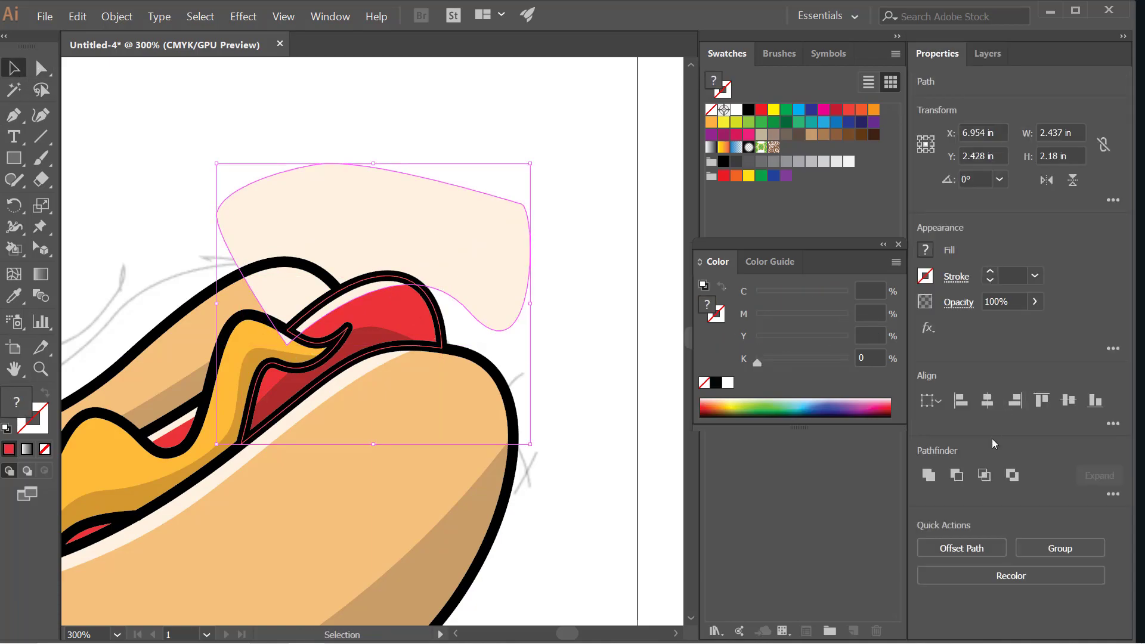
pyautogui.click(983, 474)
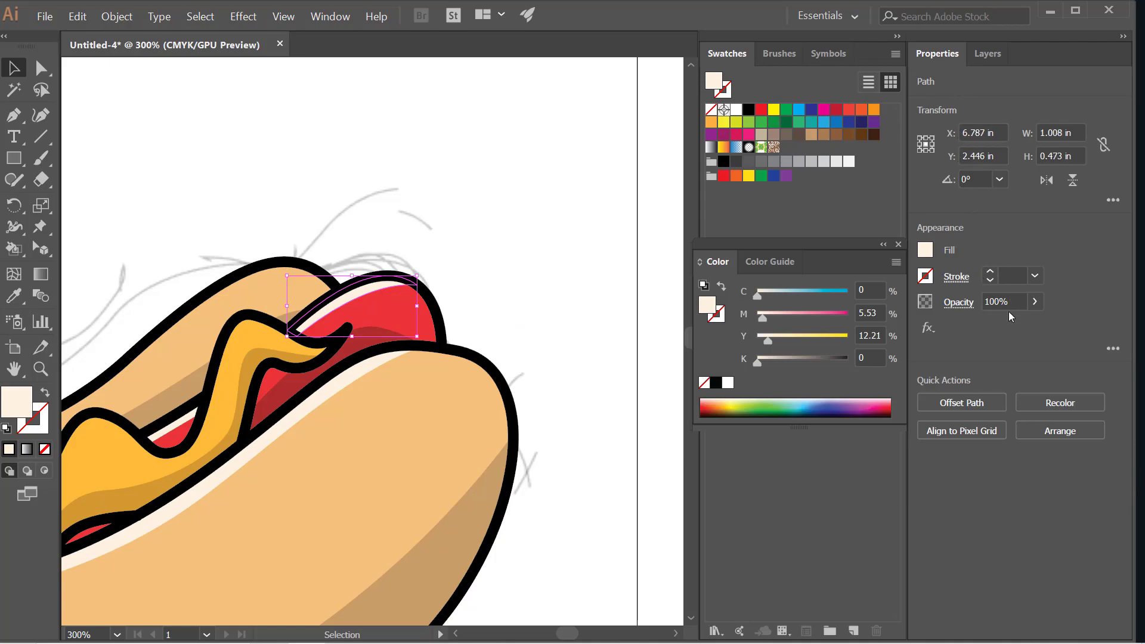
pyautogui.click(526, 260)
pyautogui.hotkey('ctrl', '0')
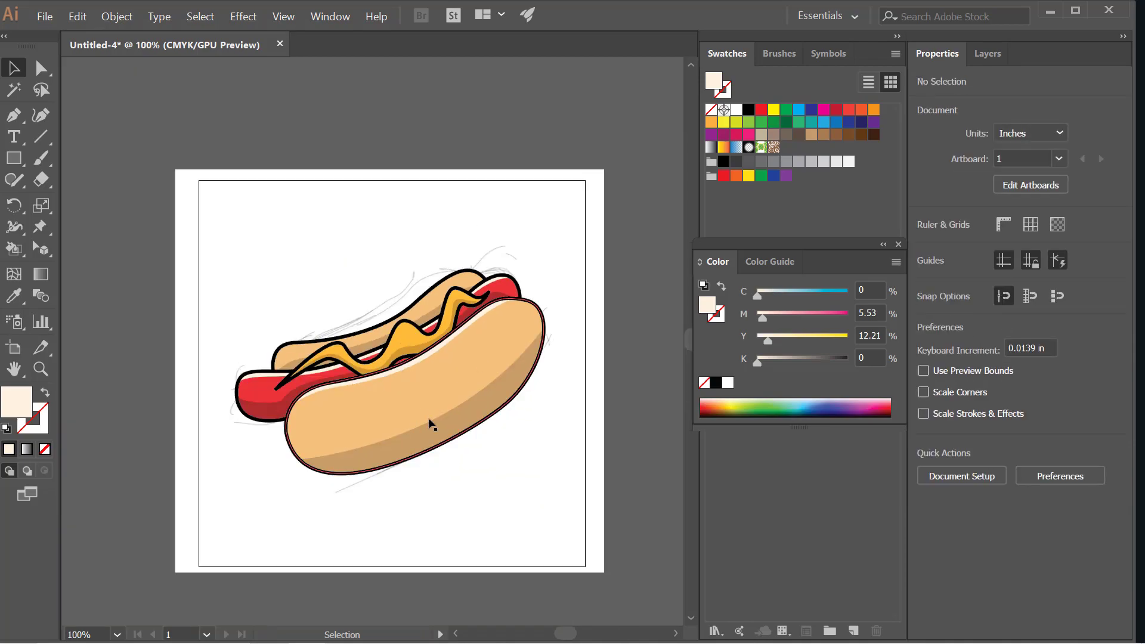
# - Trace the lower edge of the mustard highlight with the Pen tool, following the mustard's upper waves just inside its outline
pyautogui.scroll(3, 342, 395)
pyautogui.moveTo(566, 344); pyautogui.dragTo(420, 416)
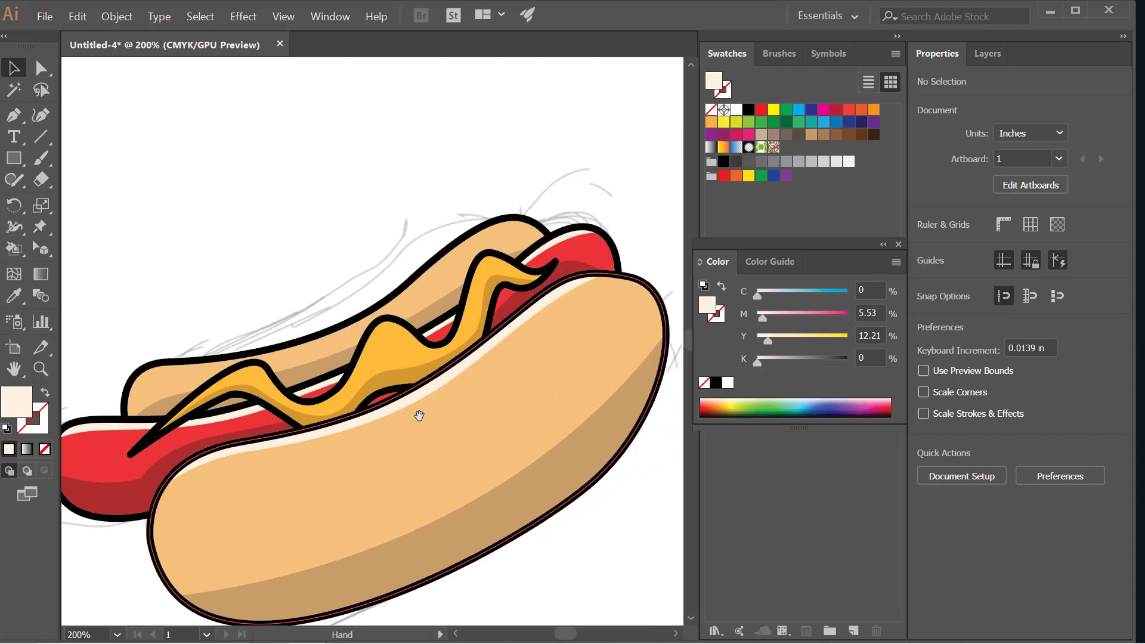
pyautogui.scroll(-2, 563, 413)
pyautogui.scroll(2, 365, 421)
pyautogui.scroll(1, 573, 382)
pyautogui.moveTo(572, 382); pyautogui.dragTo(443, 421)
pyautogui.scroll(1, 441, 421)
pyautogui.click(12, 119)
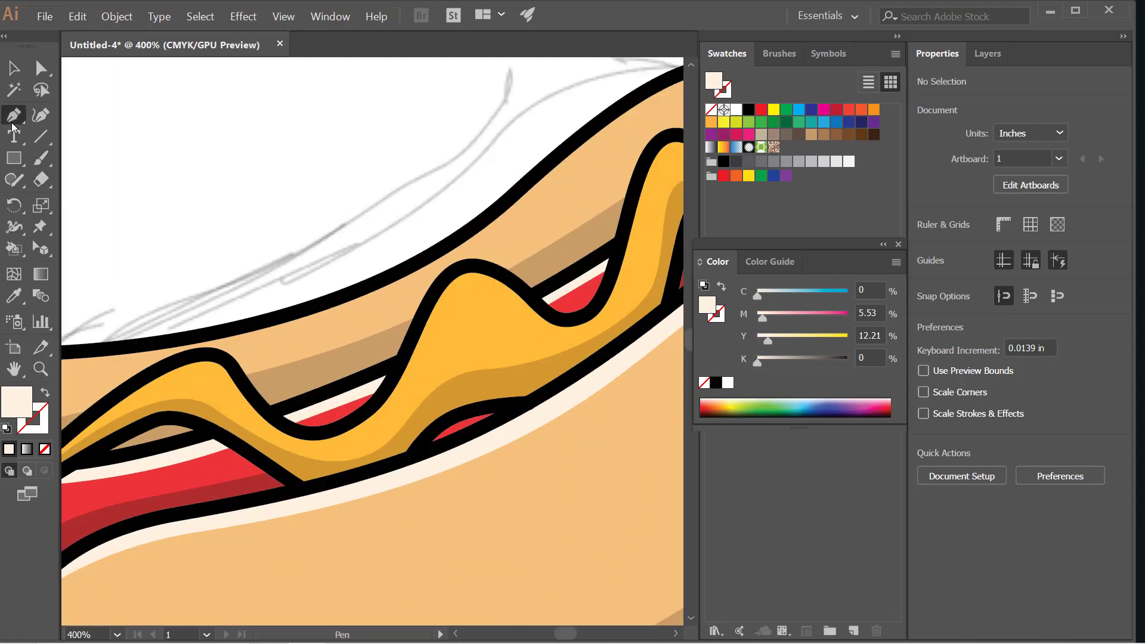
pyautogui.scroll(1, 210, 428)
pyautogui.moveTo(170, 351); pyautogui.dragTo(213, 353)
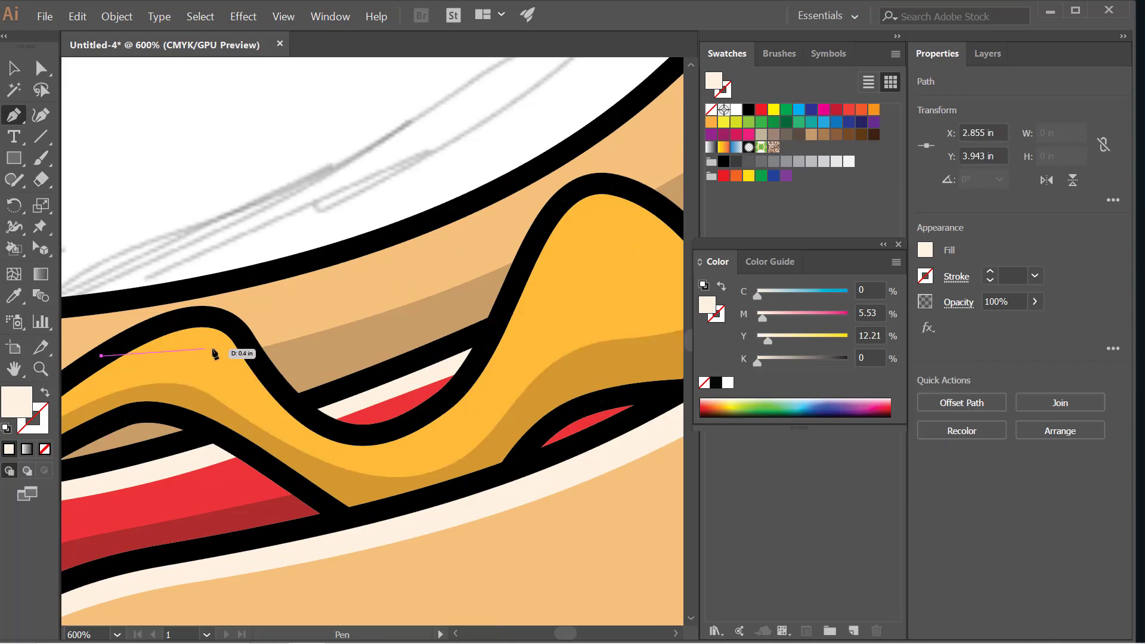
pyautogui.moveTo(258, 389); pyautogui.dragTo(257, 394)
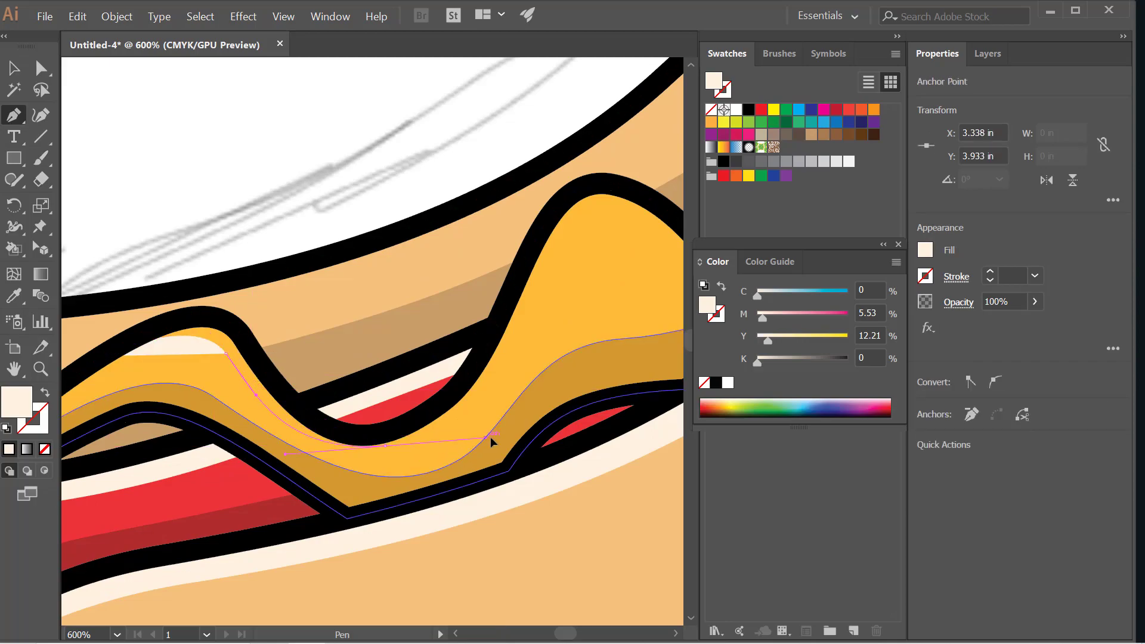
pyautogui.moveTo(413, 447); pyautogui.dragTo(523, 420)
pyautogui.moveTo(602, 210); pyautogui.dragTo(668, 222)
pyautogui.moveTo(670, 281); pyautogui.dragTo(342, 284)
pyautogui.moveTo(458, 278); pyautogui.dragTo(321, 440)
pyautogui.moveTo(413, 222); pyautogui.dragTo(478, 244)
pyautogui.moveTo(569, 221); pyautogui.dragTo(604, 169)
# - Close the mustard highlight path with straight-sided points well above the rear bun, back at its starting point
pyautogui.hotkey('ctrl', '-')
pyautogui.hotkey('ctrl', '-')
pyautogui.hotkey('ctrl', '-')
pyautogui.hotkey('ctrl', '-')
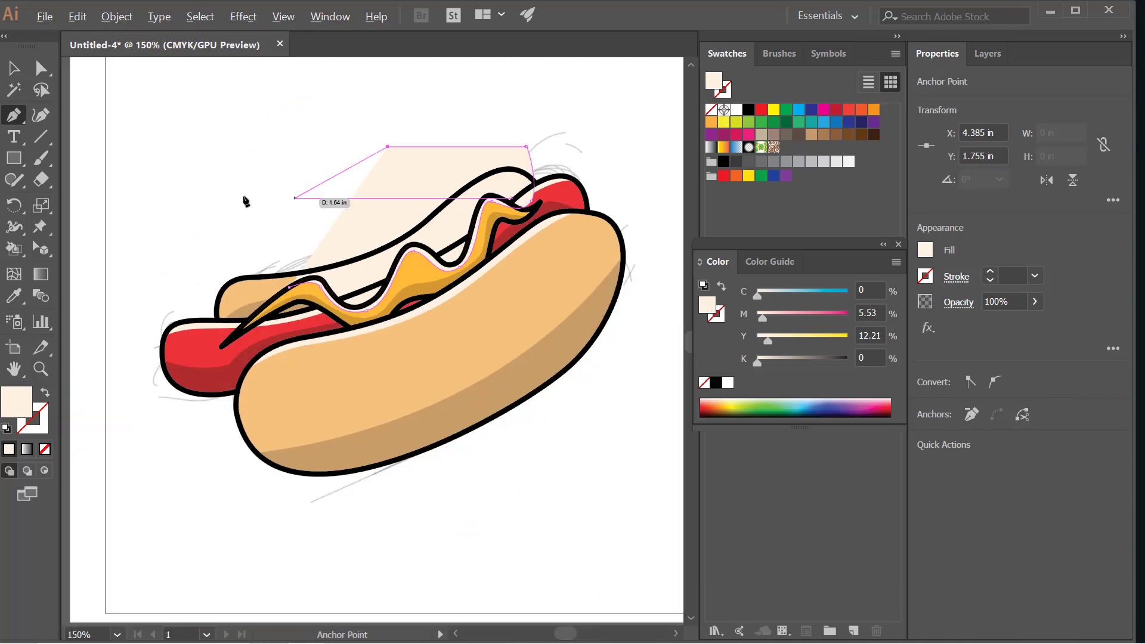
pyautogui.hotkey('ctrl', '+')
pyautogui.hotkey('ctrl', '+')
pyautogui.click(333, 301)
# - Trim the cream highlight to the mustard by intersecting it with a copy of the yellow mustard shape
pyautogui.click(13, 68)
pyautogui.click(395, 310)
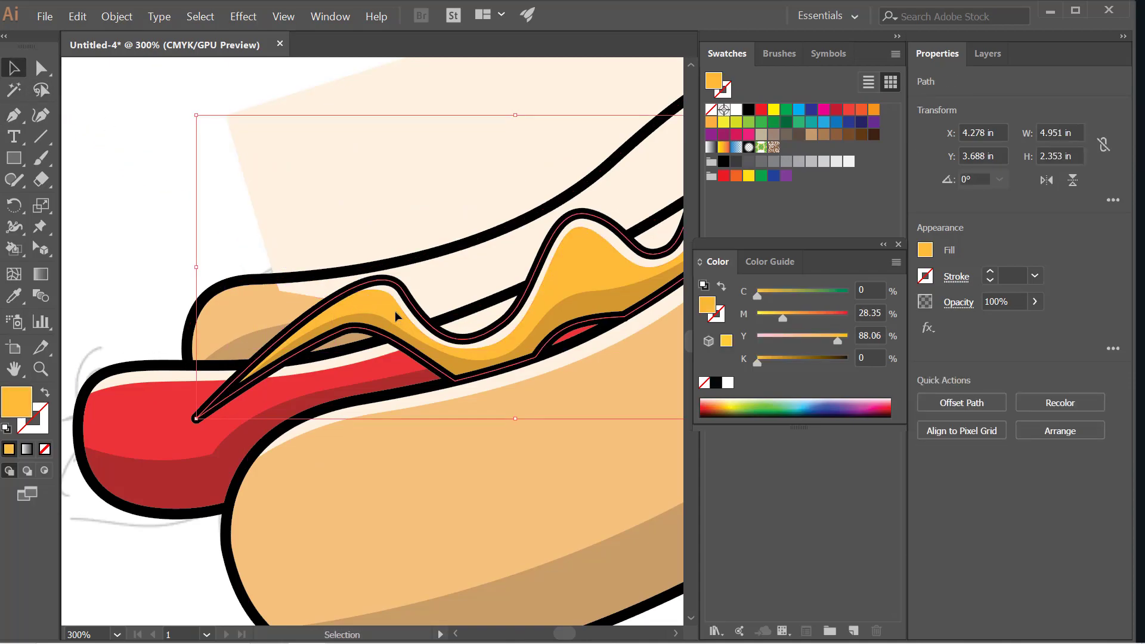
pyautogui.keyDown('shift'); pyautogui.click(423, 162); pyautogui.keyUp('shift')
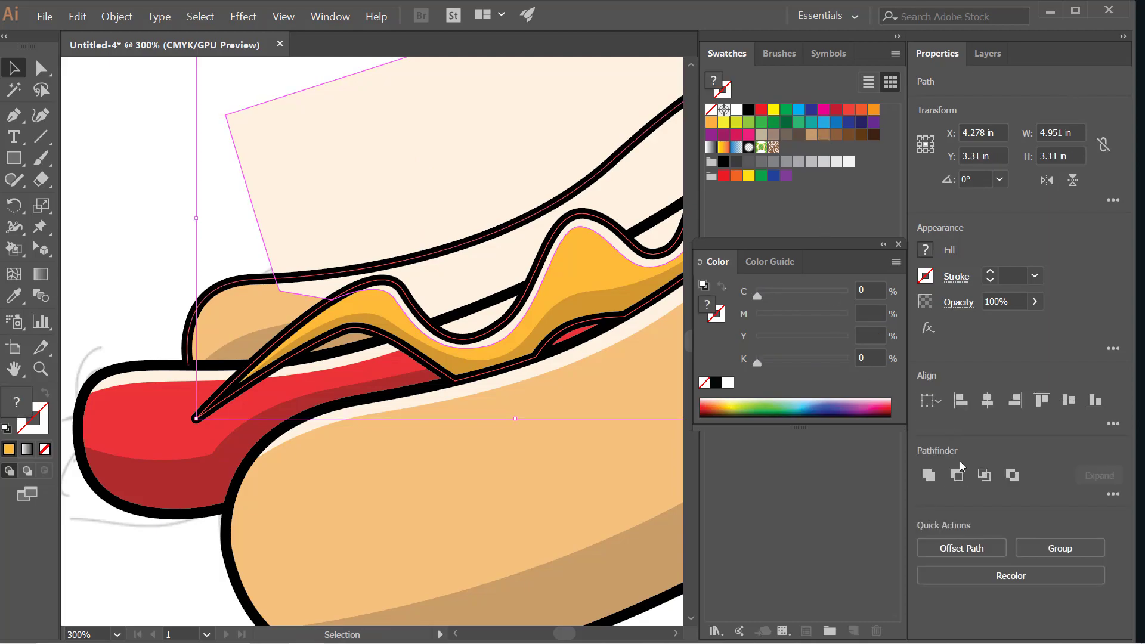
pyautogui.click(983, 476)
pyautogui.scroll(-2, 486, 358)
pyautogui.click(316, 234)
pyautogui.scroll(-1, 305, 247)
pyautogui.scroll(3, 440, 310)
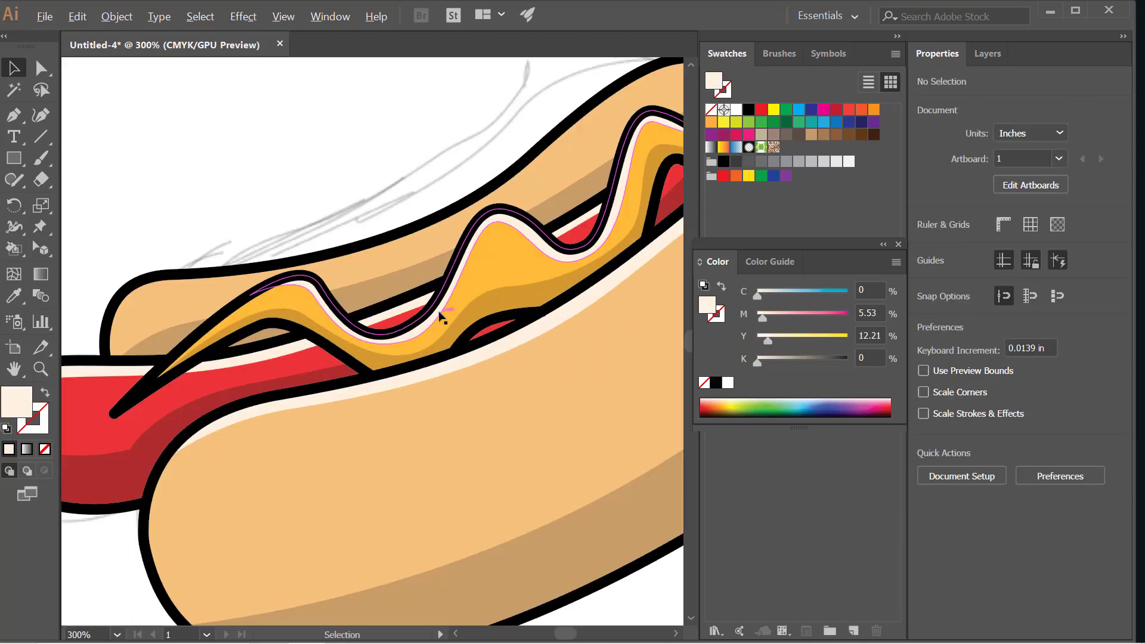
pyautogui.scroll(2, 520, 255)
pyautogui.scroll(-1, 534, 248)
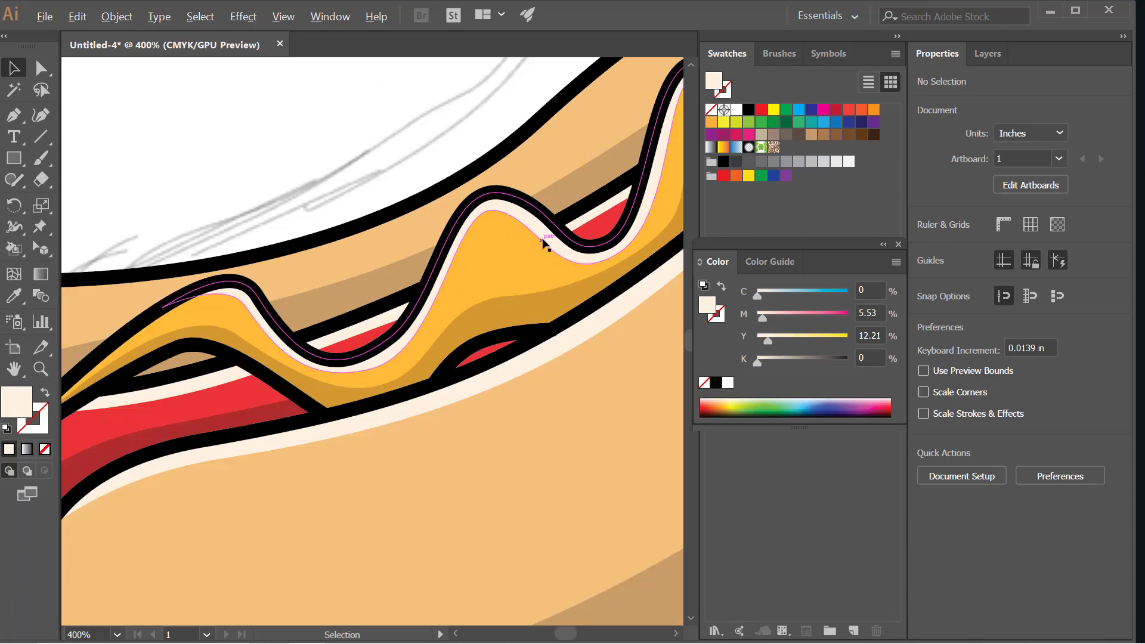
# - Recolor the mustard highlight as a pale tint of the mustard's yellow: C 0.13, M 7.36, Y 24.49, K 0
pyautogui.scroll(2, 542, 248)
pyautogui.click(544, 245)
pyautogui.click(13, 296)
pyautogui.click(464, 289)
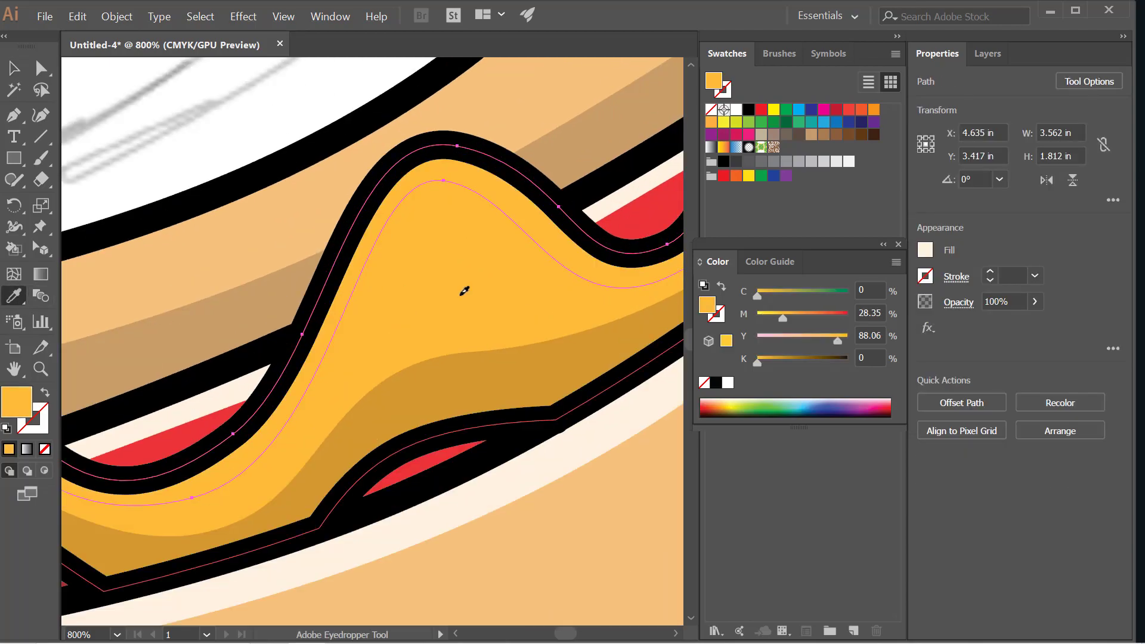
pyautogui.doubleClick(18, 413)
pyautogui.moveTo(813, 246); pyautogui.dragTo(691, 245)
pyautogui.click(1043, 256)
pyautogui.scroll(-3, 448, 271)
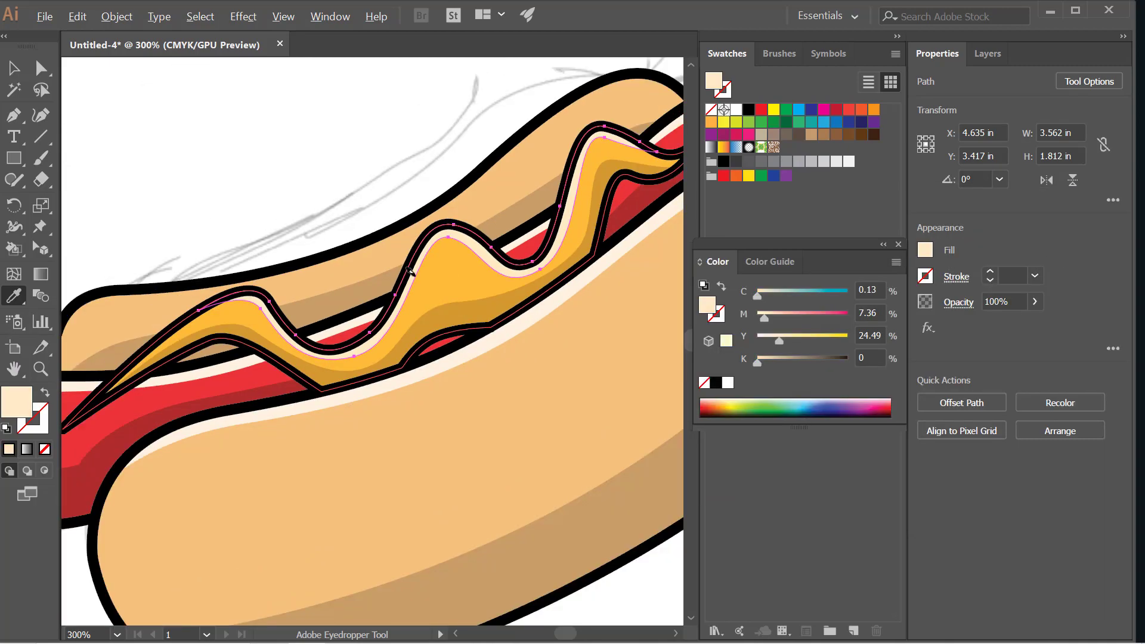
pyautogui.click(15, 90)
pyautogui.click(13, 69)
pyautogui.click(166, 102)
pyautogui.scroll(-1, 509, 355)
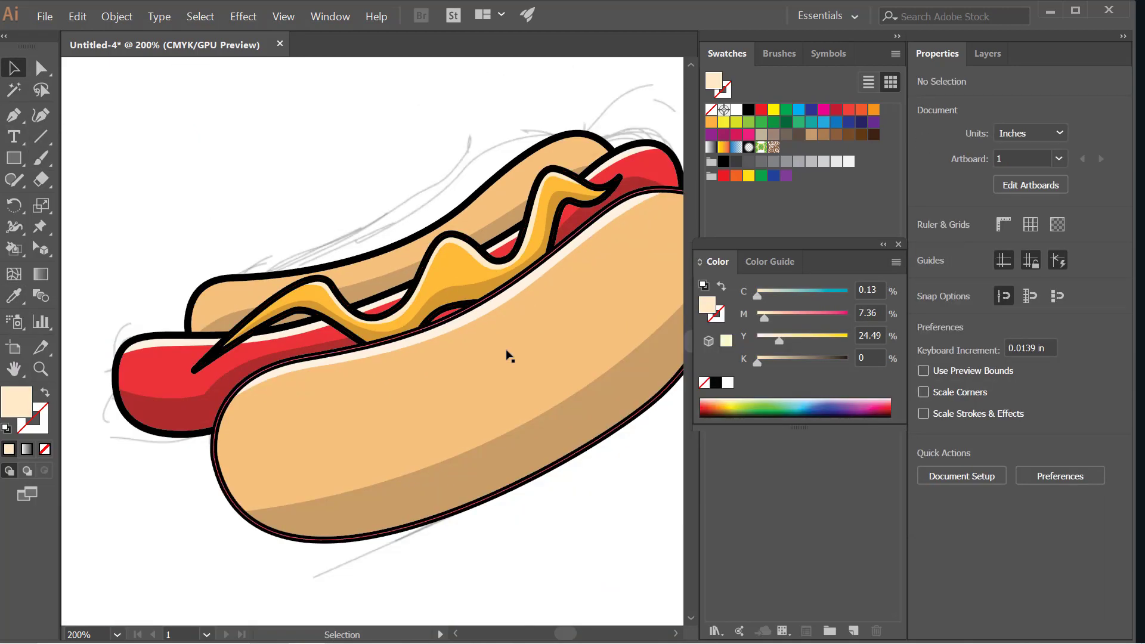
# - Trace the lower edge of the rear bun's highlight on the HIGHLIGHTS layer with the Pen tool, just inside the bun's upper outline
pyautogui.scroll(-1, 430, 307)
pyautogui.scroll(2, 302, 345)
pyautogui.scroll(-1, 298, 340)
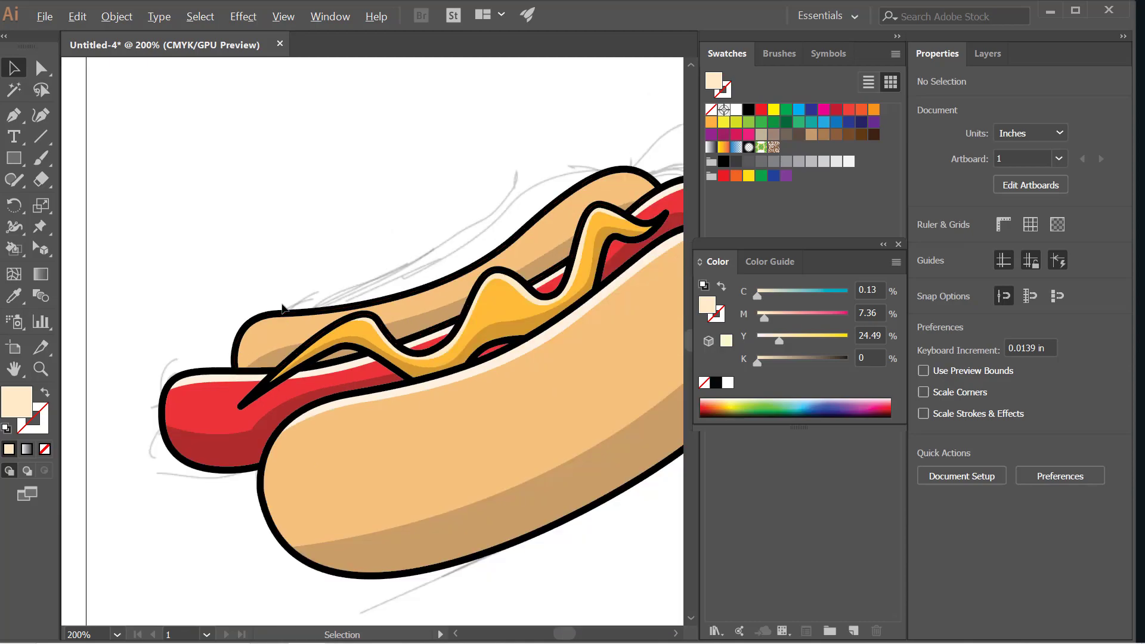
pyautogui.scroll(2, 277, 332)
pyautogui.click(14, 115)
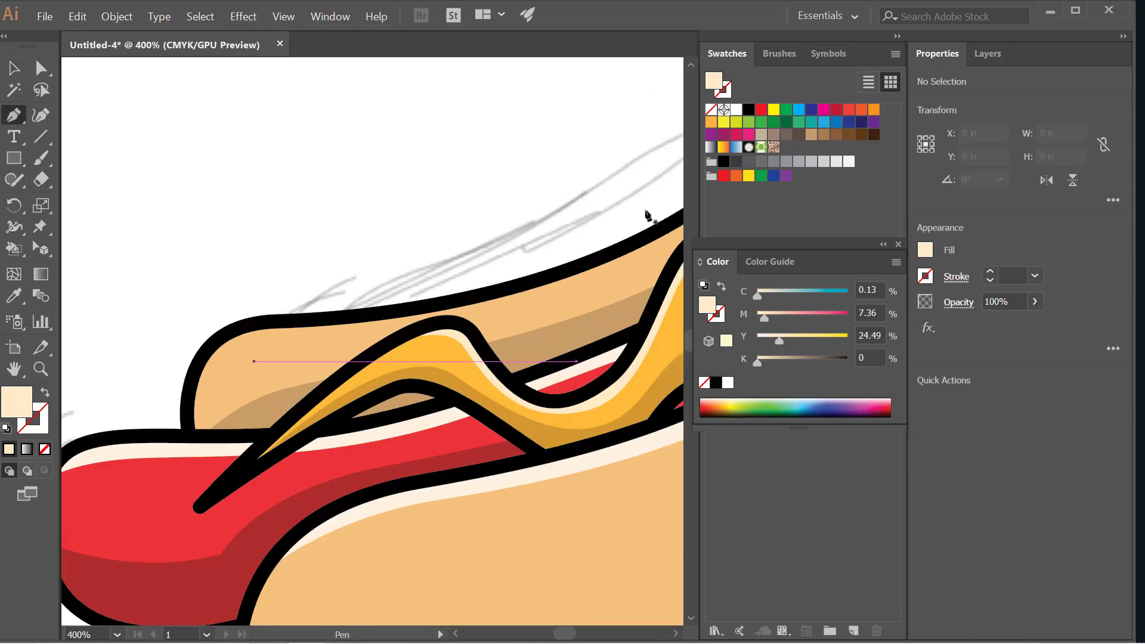
pyautogui.click(991, 55)
pyautogui.click(189, 386)
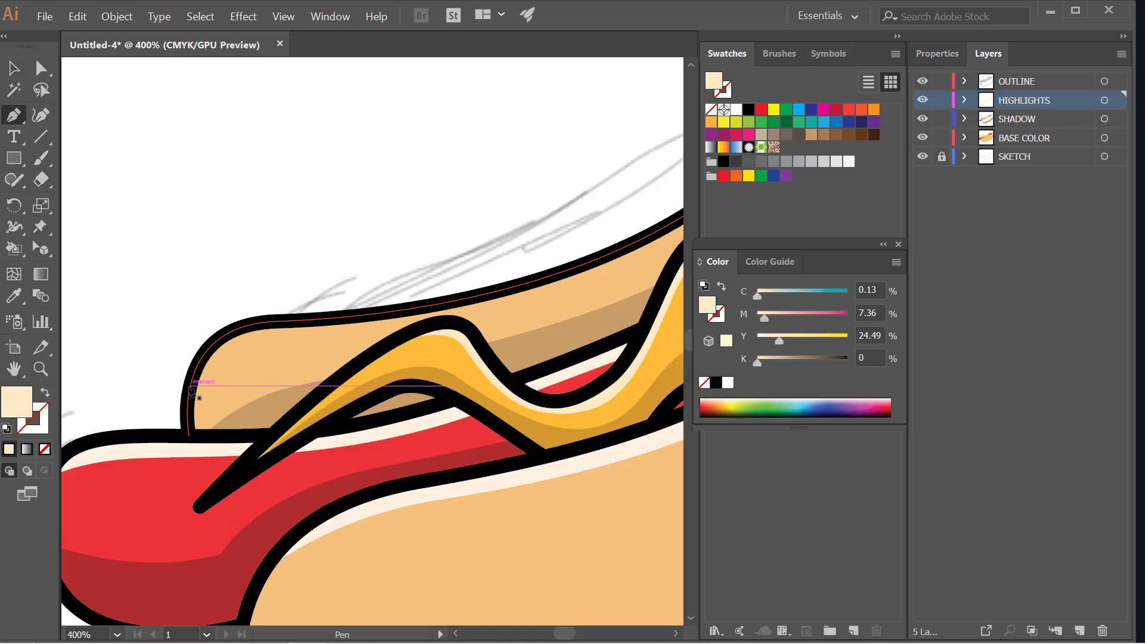
pyautogui.click(304, 334)
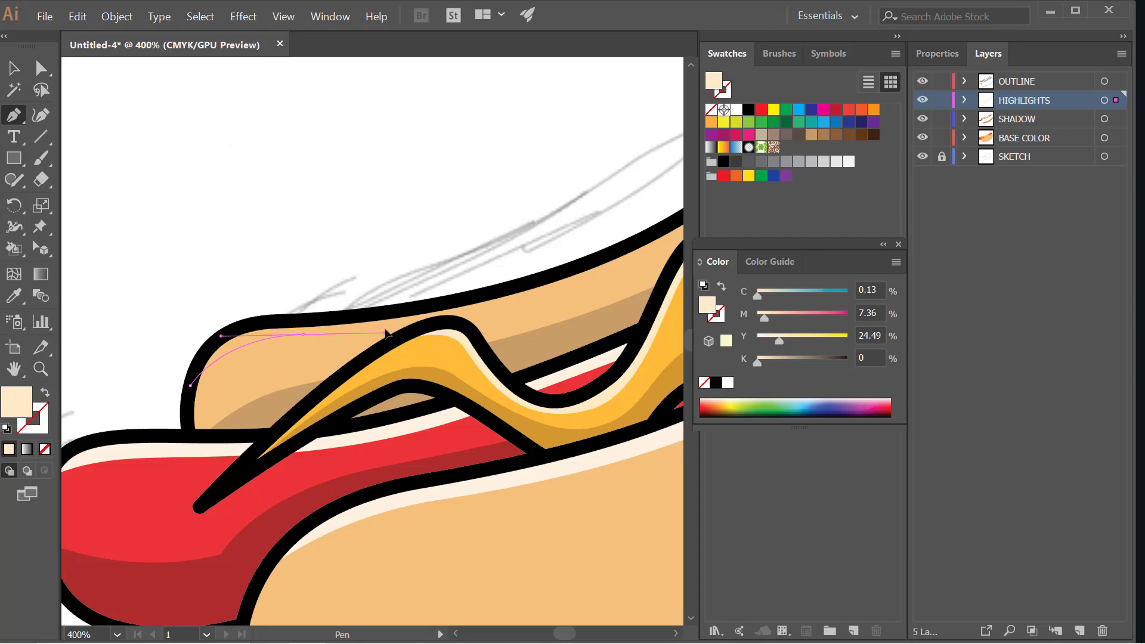
pyautogui.press('space')
pyautogui.moveTo(595, 276); pyautogui.dragTo(526, 343)
pyautogui.press('space')
pyautogui.moveTo(497, 408); pyautogui.dragTo(245, 522)
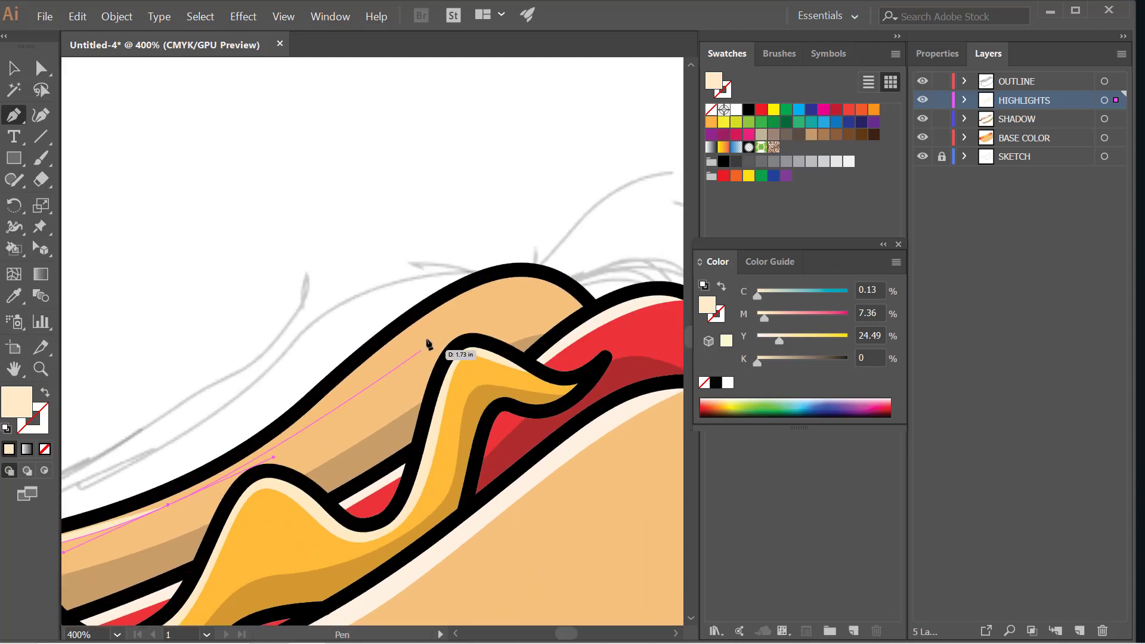
pyautogui.moveTo(387, 362); pyautogui.dragTo(455, 302)
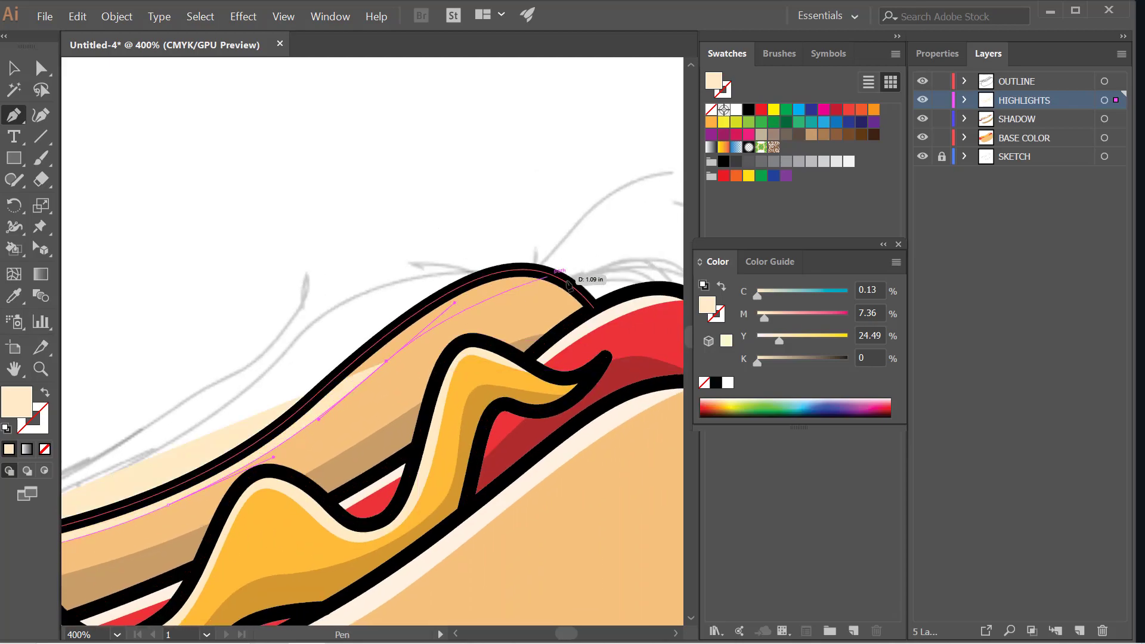
pyautogui.moveTo(606, 287); pyautogui.dragTo(674, 329)
# - Close the rear bun highlight path with points well above and beyond the bun, back at its starting point
pyautogui.scroll(-2, 619, 323)
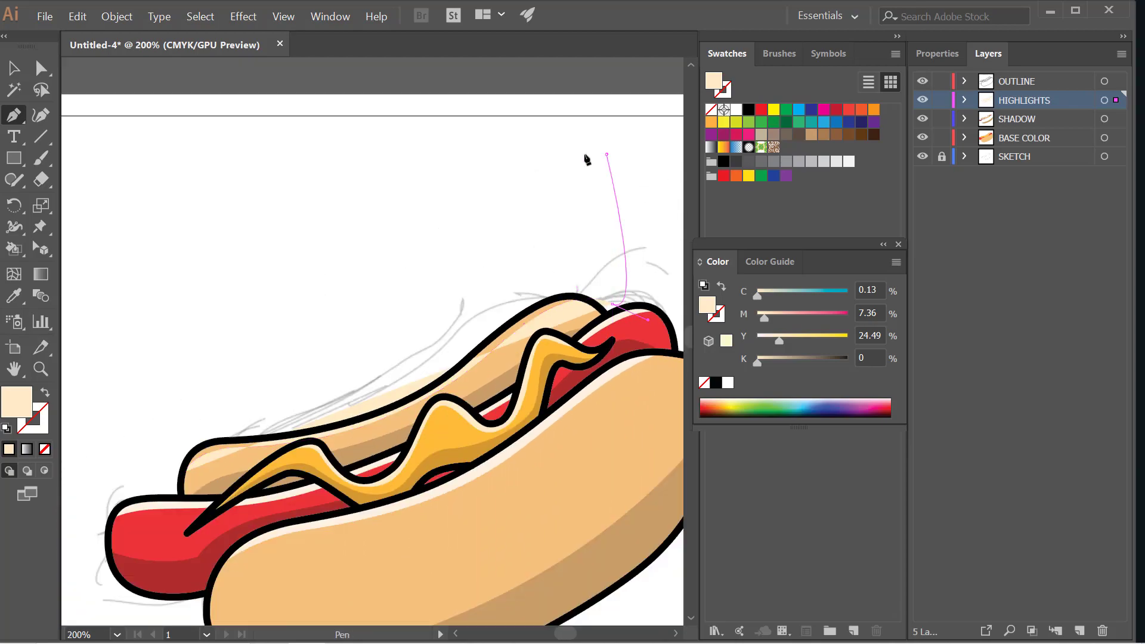
pyautogui.click(607, 154)
pyautogui.moveTo(363, 213); pyautogui.dragTo(357, 217)
pyautogui.click(166, 281)
pyautogui.click(123, 339)
pyautogui.click(123, 428)
pyautogui.click(182, 472)
# - Trim the pale highlight to the rear bun by intersecting it with a copy of the bun's base shape
pyautogui.click(13, 68)
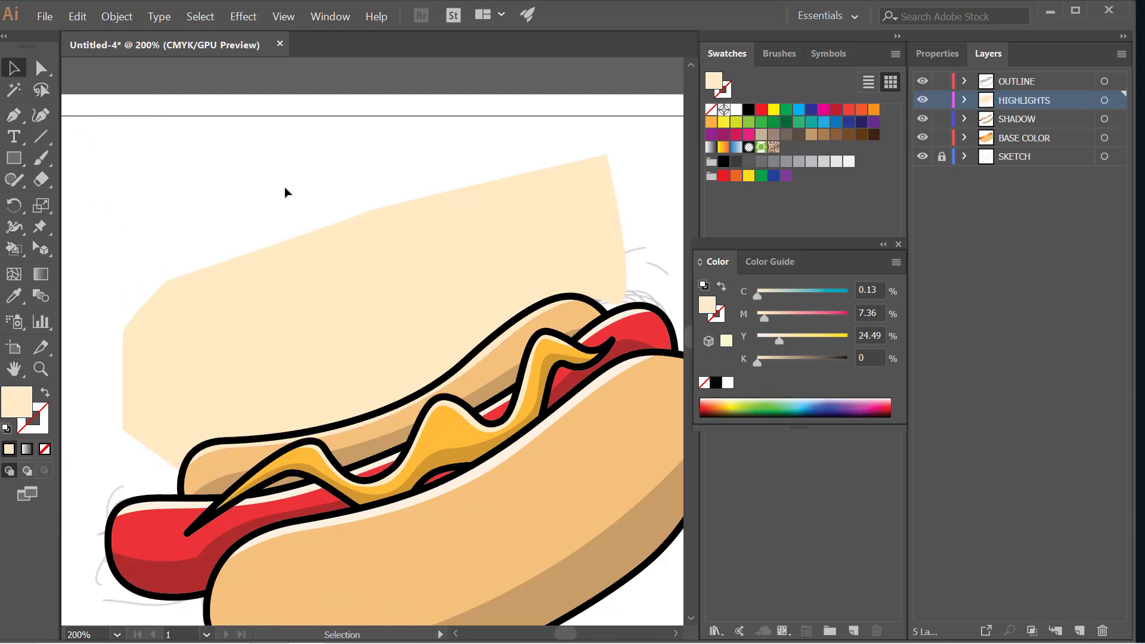
pyautogui.scroll(2, 371, 447)
pyautogui.click(377, 428)
pyautogui.click(377, 428)
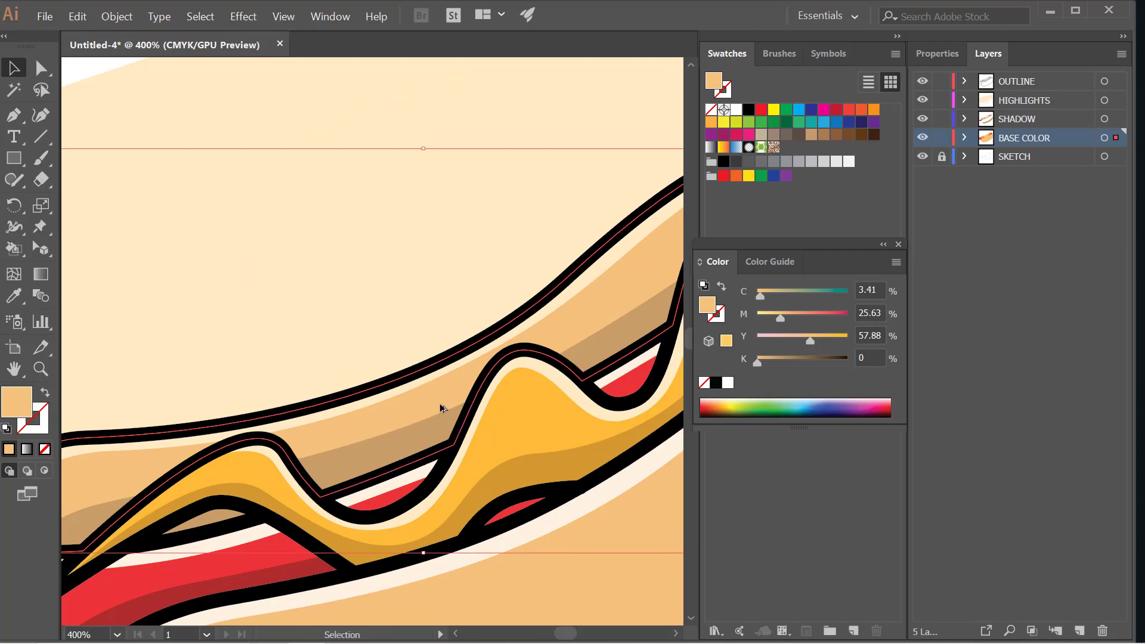
pyautogui.scroll(-2, 442, 408)
pyautogui.keyDown('shift'); pyautogui.click(460, 228); pyautogui.keyUp('shift')
pyautogui.click(931, 54)
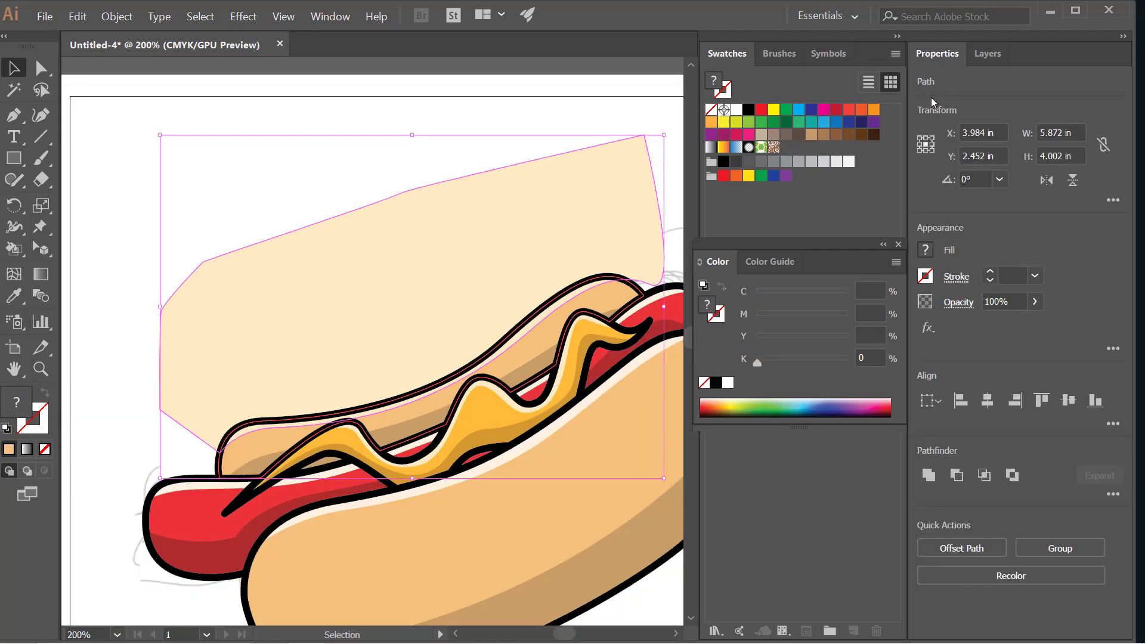
pyautogui.click(990, 477)
pyautogui.click(424, 225)
pyautogui.scroll(-2, 424, 225)
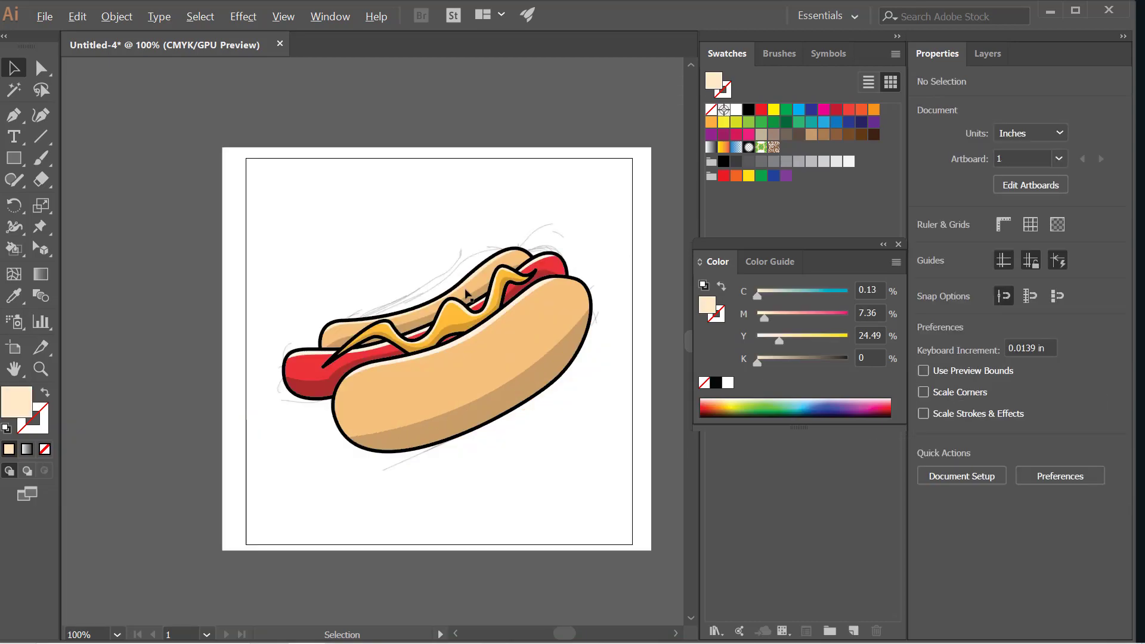
# - Recolor the rear bun's highlight with the cream sampled from the front bun's highlight
pyautogui.scroll(1, 500, 312)
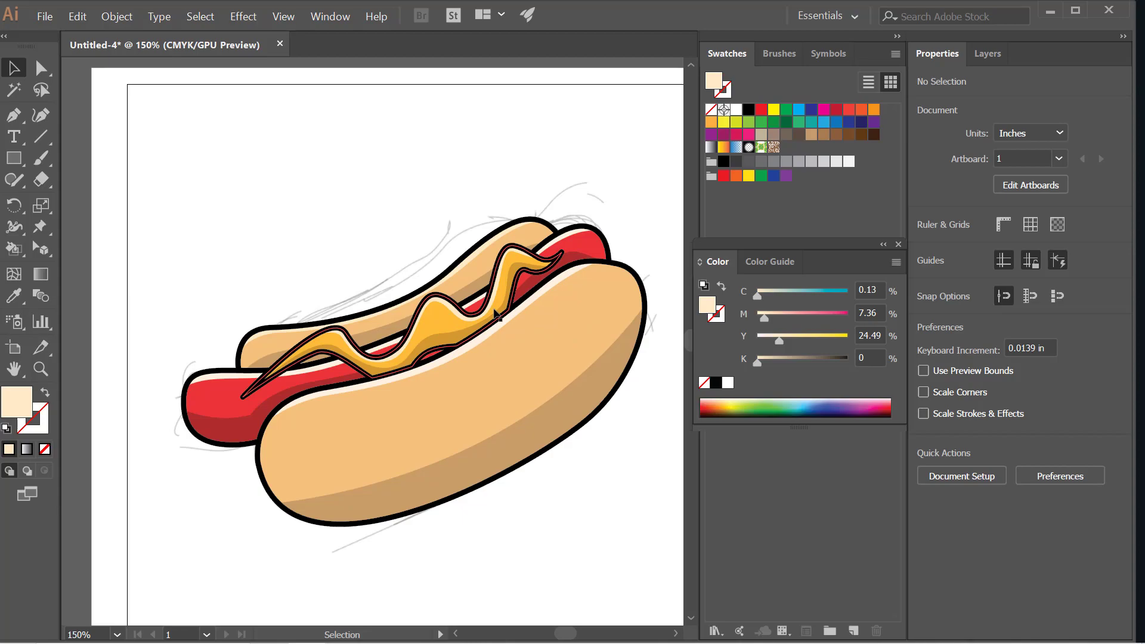
pyautogui.scroll(1, 495, 311)
pyautogui.click(477, 241)
pyautogui.press('i')
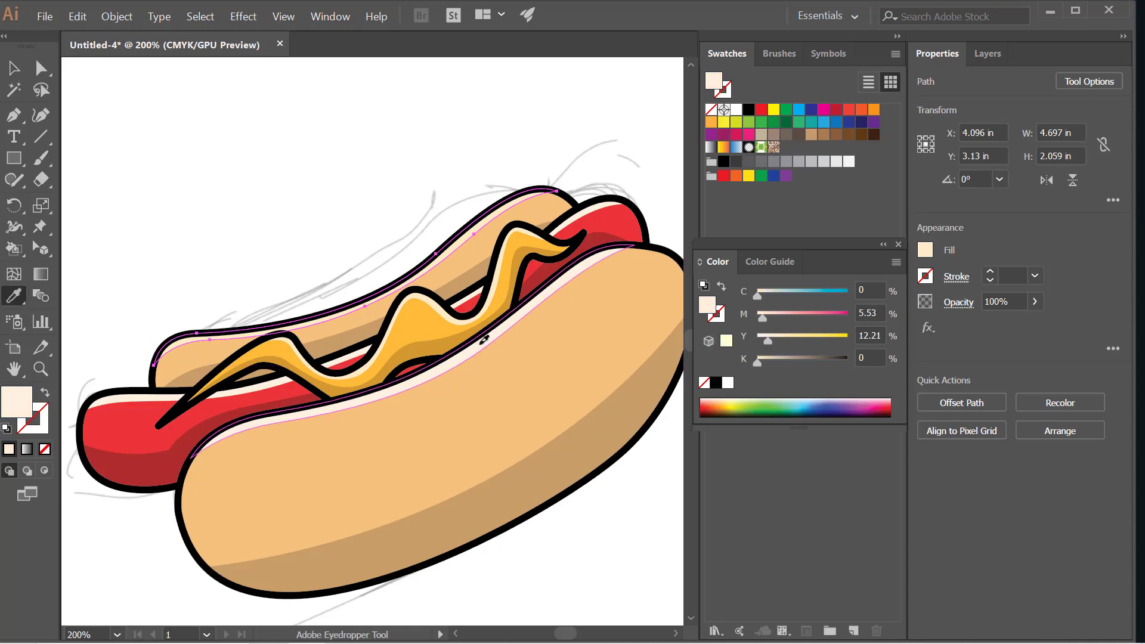
pyautogui.press('v')
pyautogui.click(178, 115)
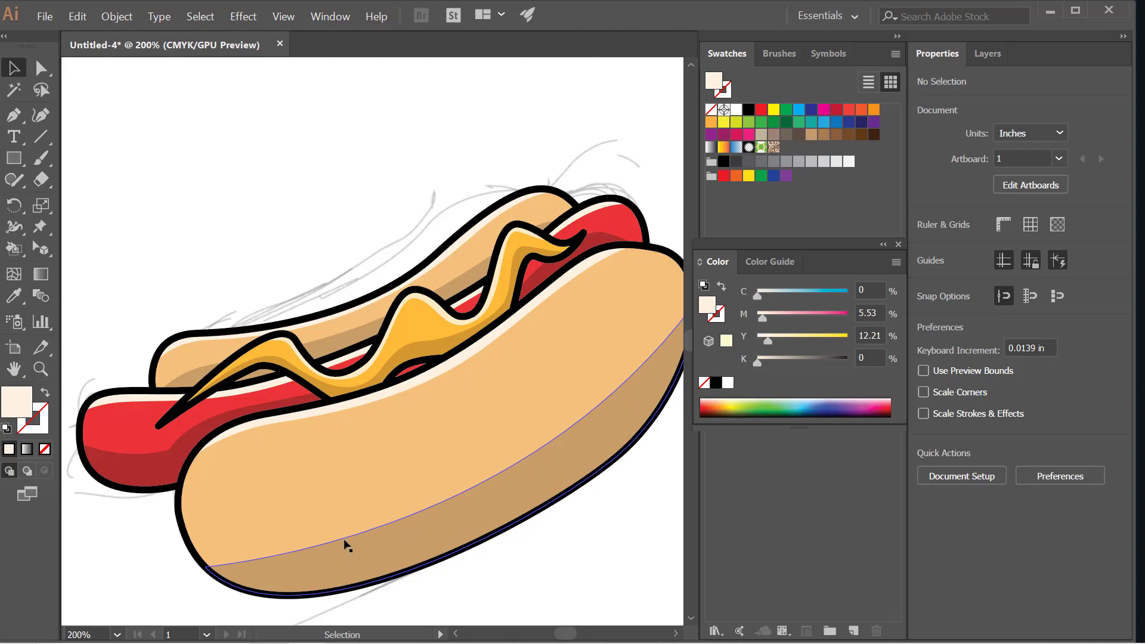
# - Create a new layer above HIGHLIGHTS and name it ADD.DETAILS
pyautogui.scroll(-1, 254, 233)
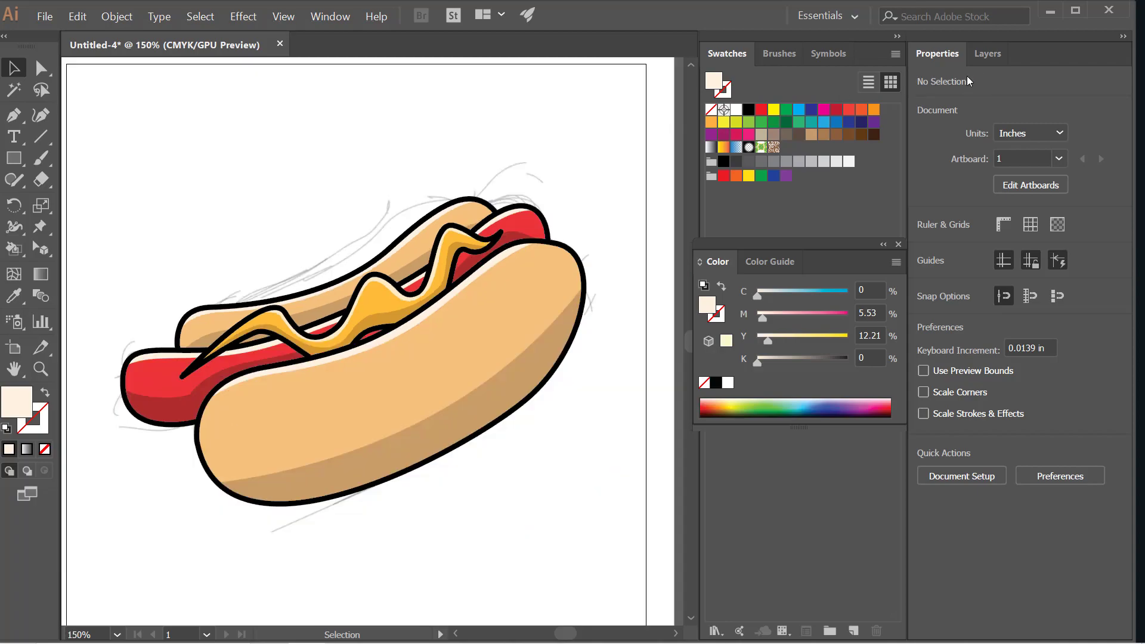
pyautogui.click(987, 53)
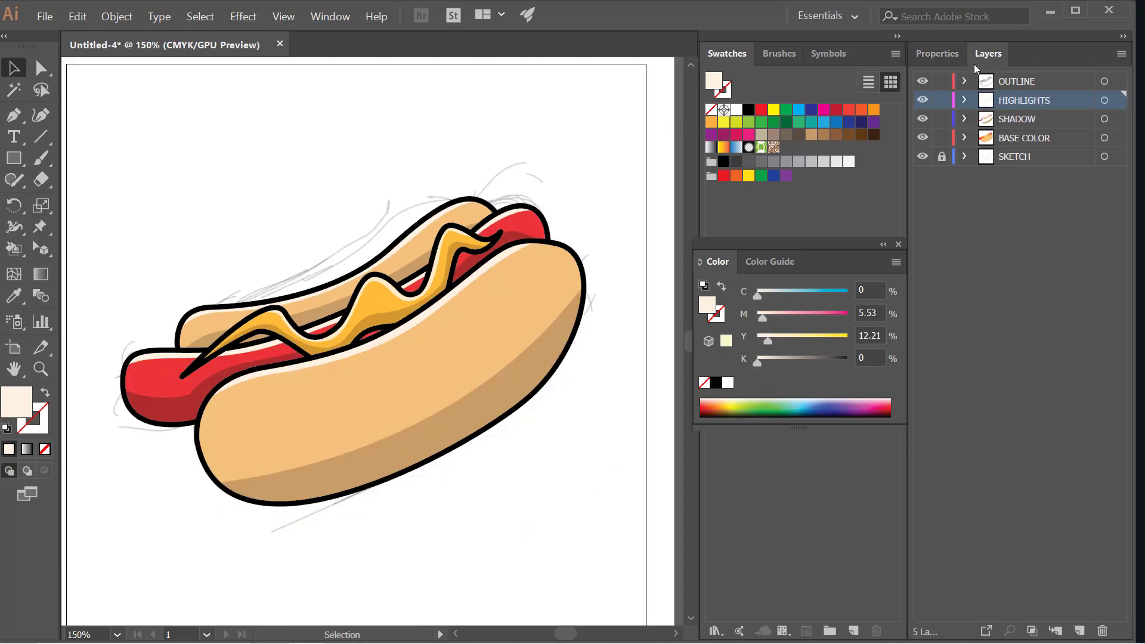
pyautogui.click(1080, 630)
pyautogui.doubleClick(1016, 102)
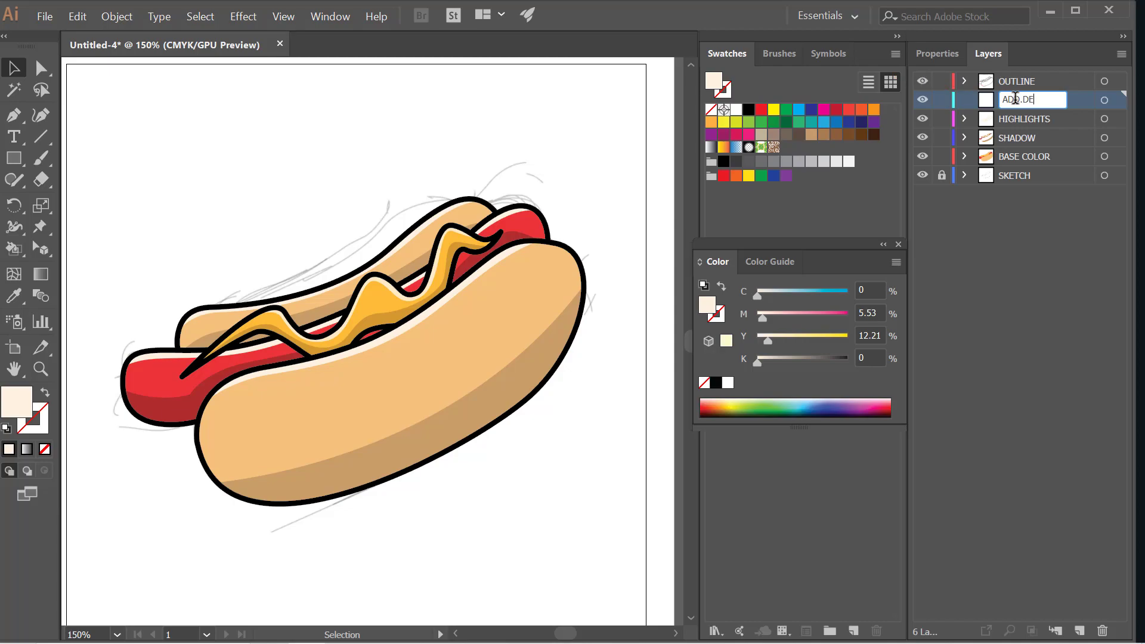
pyautogui.write('ADD DETAILS')
pyautogui.press('Return')
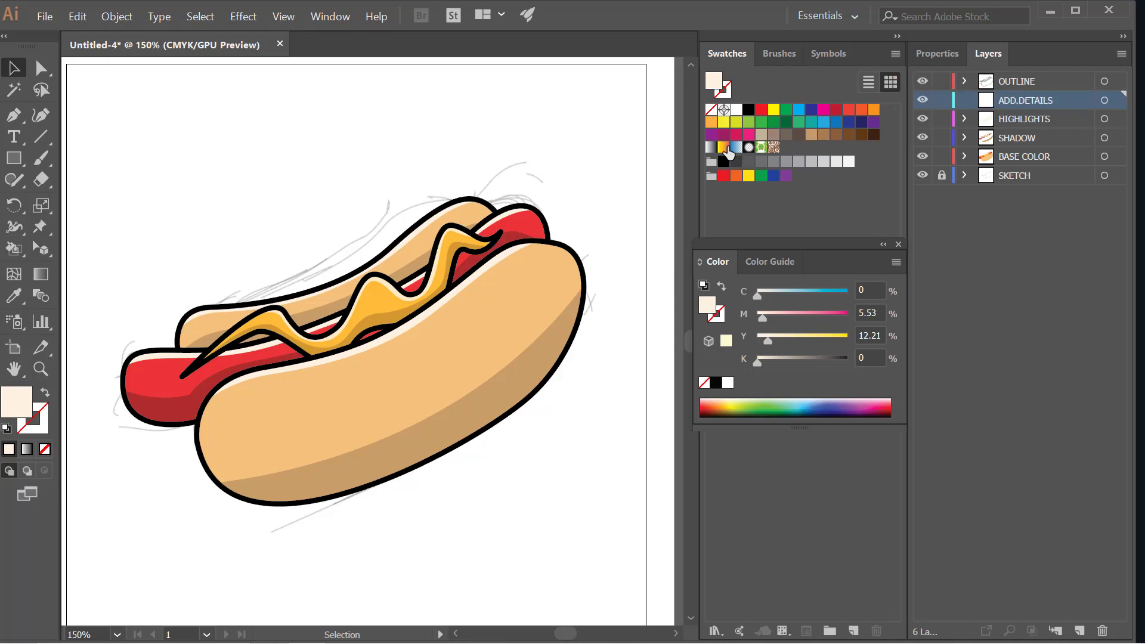
# - Set up the Pen tool with no fill and a black 000000 stroke
pyautogui.click(9, 116)
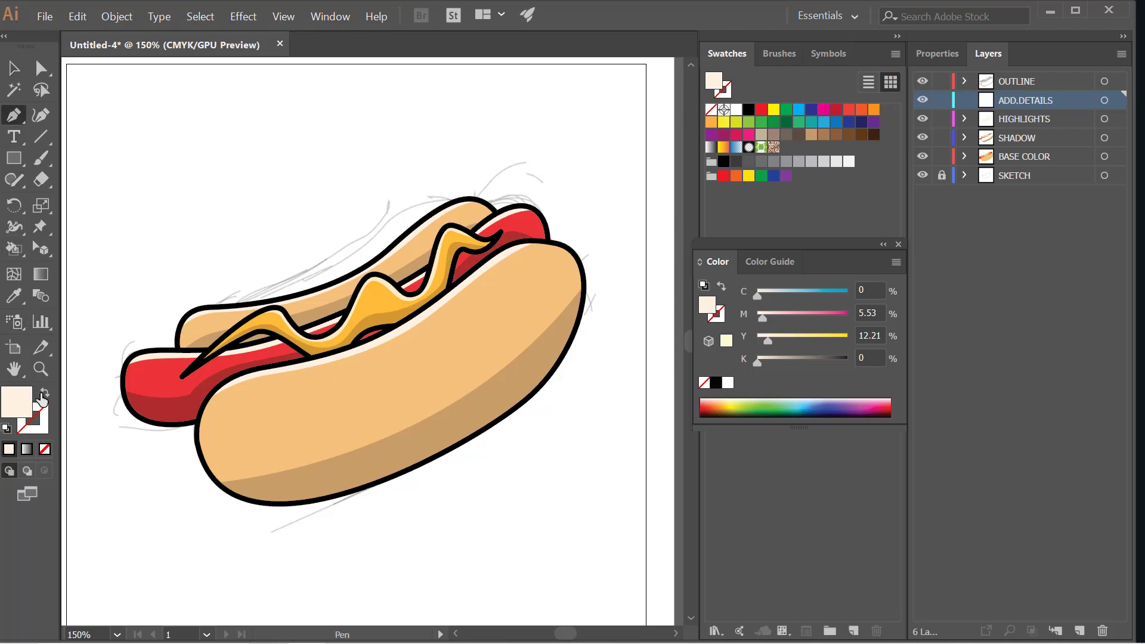
pyautogui.click(45, 394)
pyautogui.scroll(1, 332, 498)
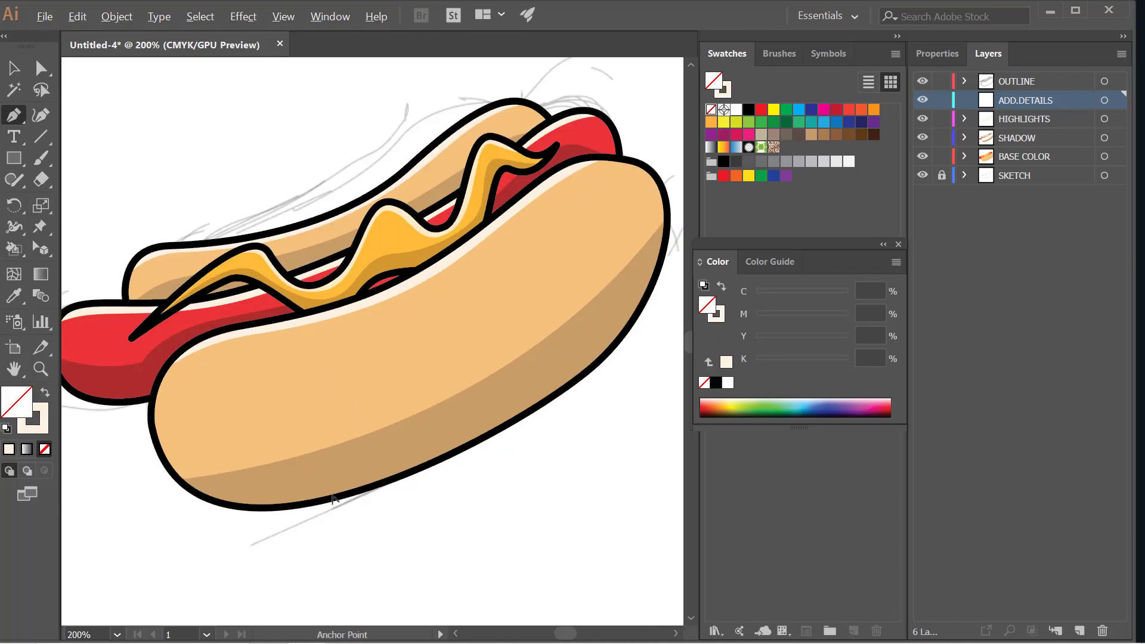
pyautogui.doubleClick(46, 418)
pyautogui.write('000000')
pyautogui.click(1086, 257)
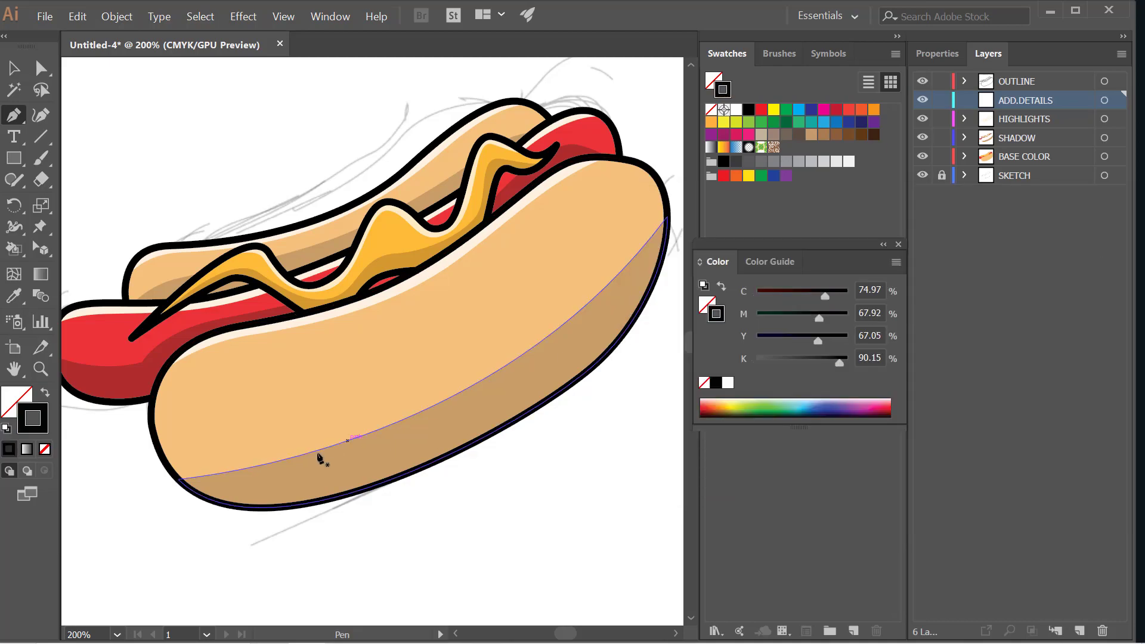
# - Draw a long curved detail line along the front bun's lower shadow and set its stroke weight to 4 pt
pyautogui.click(228, 483)
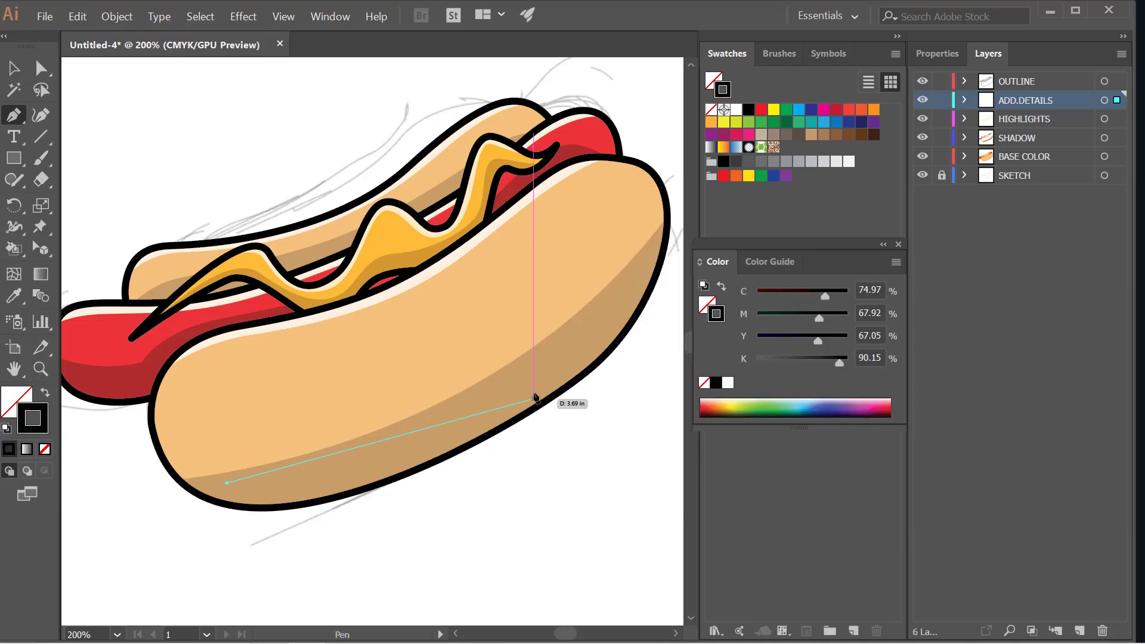
pyautogui.moveTo(504, 401); pyautogui.dragTo(632, 322)
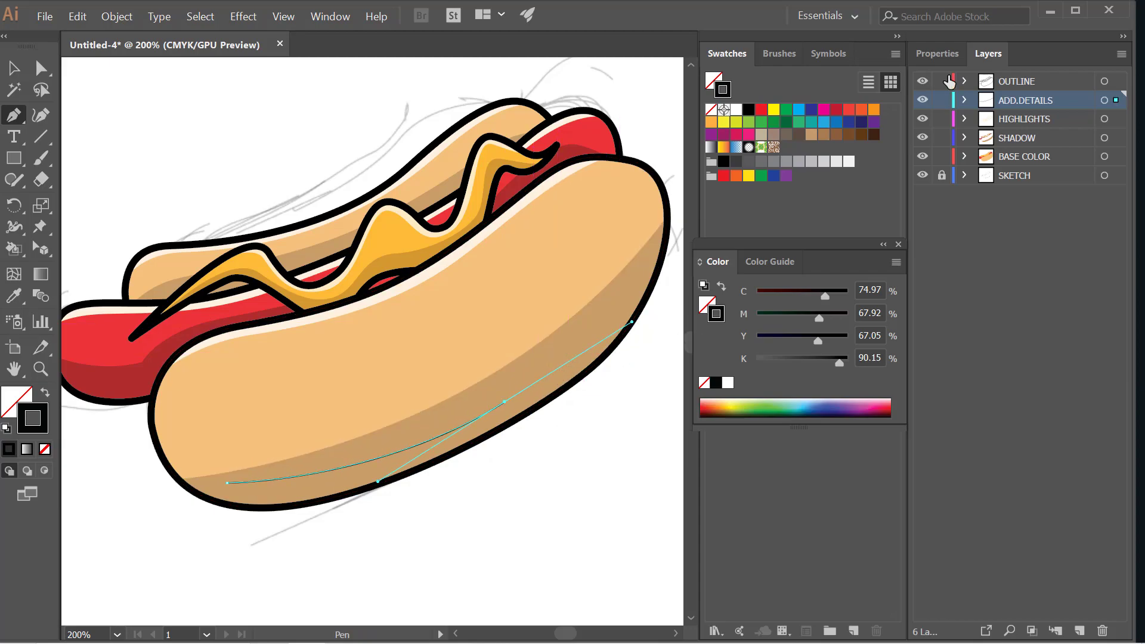
pyautogui.click(934, 54)
pyautogui.click(990, 272)
pyautogui.click(990, 272)
pyautogui.click(990, 272)
# - Draw a second, shorter curved line in the shadow near the front bun's right end, continuing the first line after a gap
pyautogui.scroll(1, 588, 366)
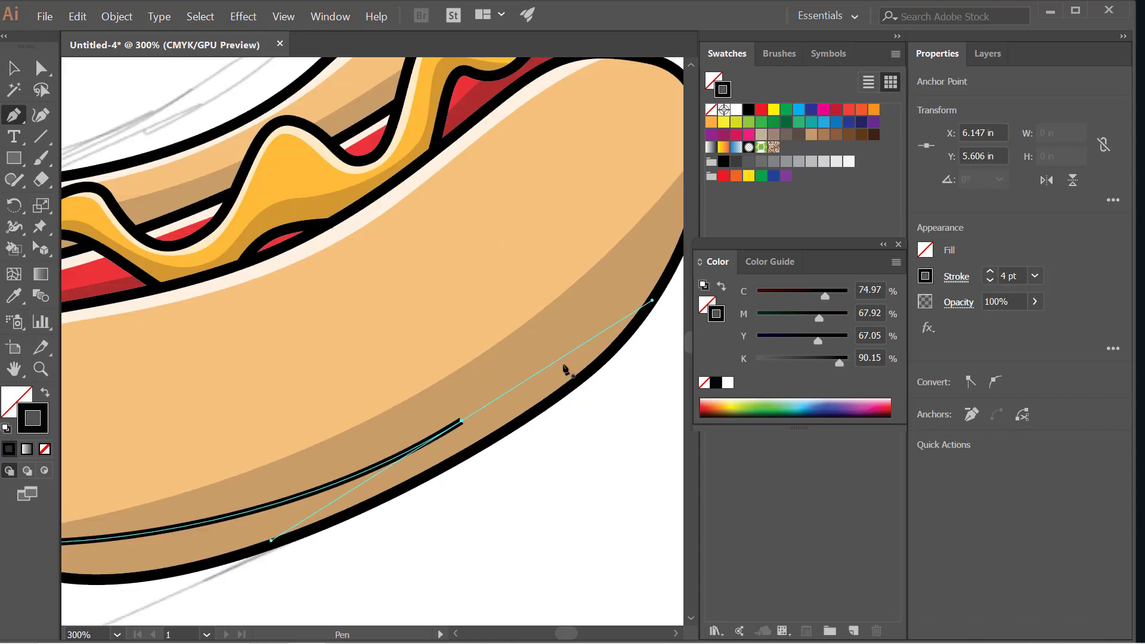
pyautogui.scroll(1, 582, 370)
pyautogui.click(538, 373)
pyautogui.scroll(-2, 496, 402)
pyautogui.moveTo(595, 291); pyautogui.dragTo(618, 244)
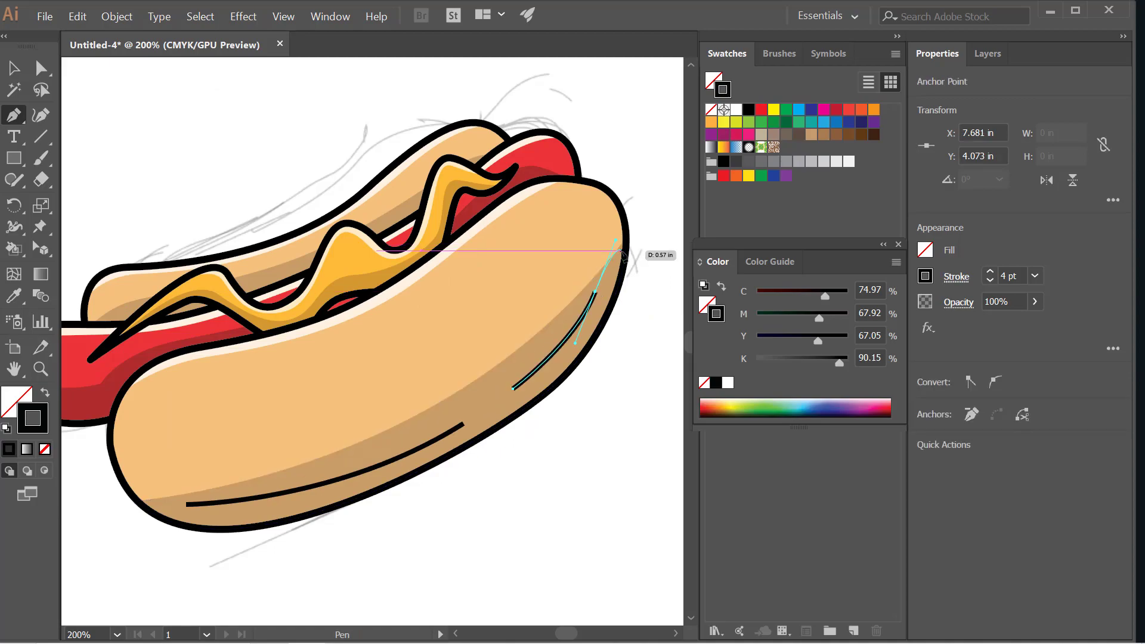
pyautogui.press('v')
pyautogui.click(162, 79)
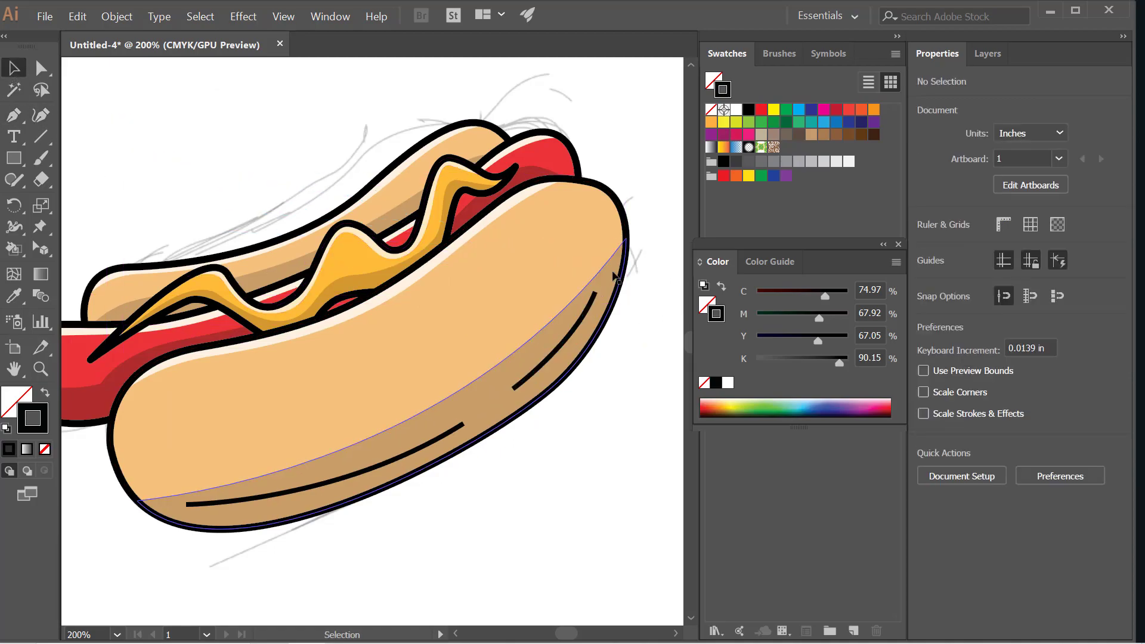
# - Give both detail lines on the front bun round caps and round corner joins
pyautogui.hotkey('ctrl', '1')
pyautogui.scroll(3, 476, 405)
pyautogui.scroll(-2, 324, 360)
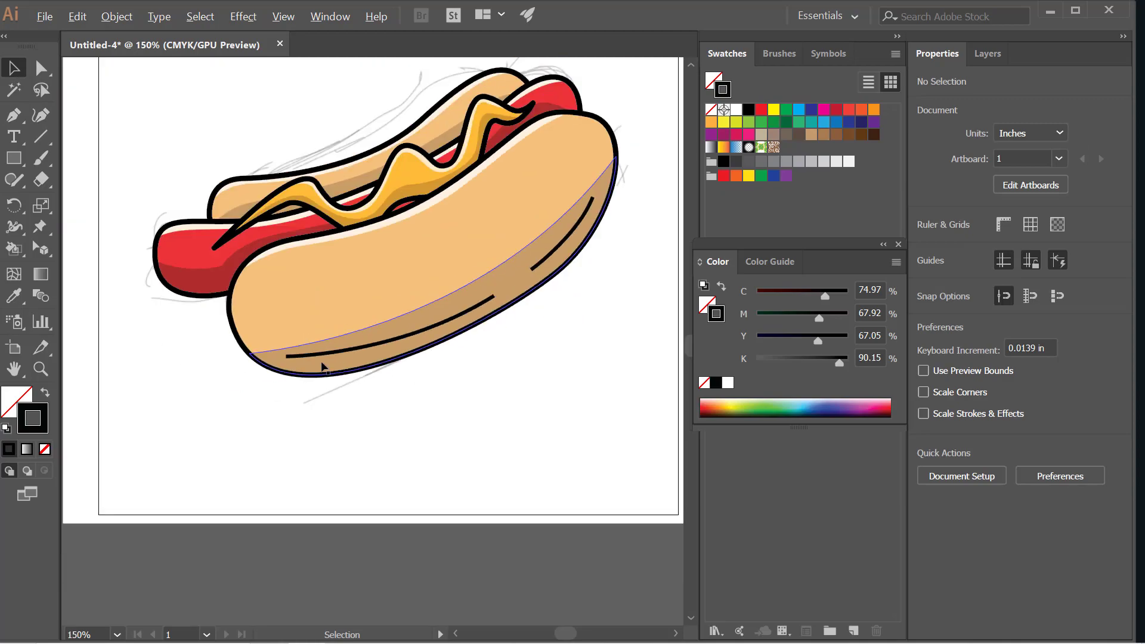
pyautogui.scroll(1, 416, 360)
pyautogui.click(431, 320)
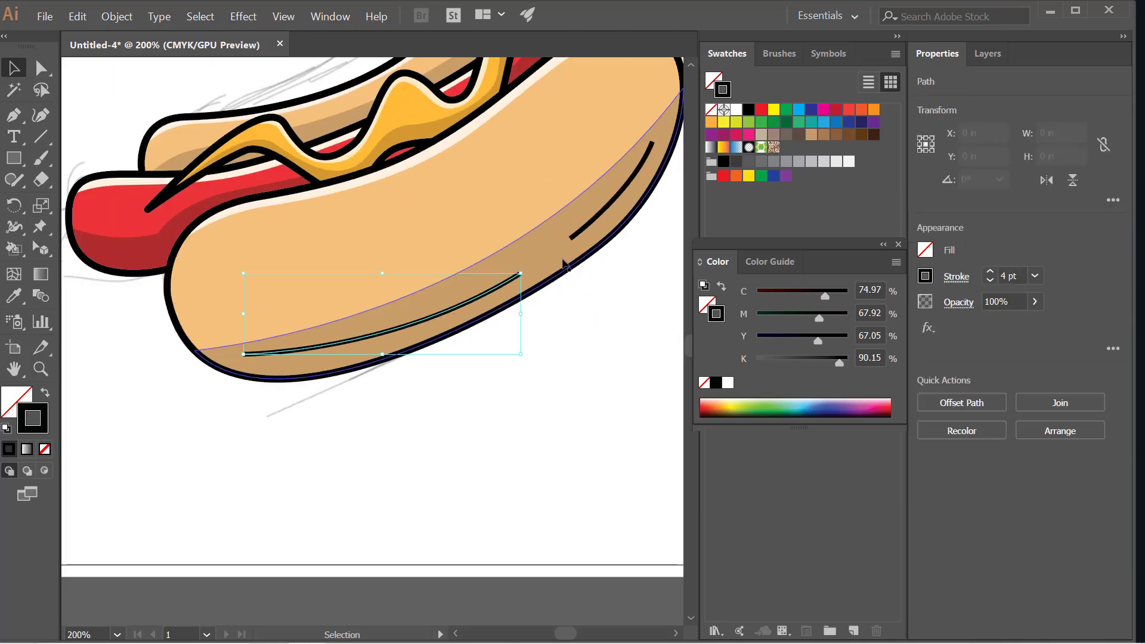
pyautogui.keyDown('shift'); pyautogui.click(608, 207); pyautogui.keyUp('shift')
pyautogui.click(956, 276)
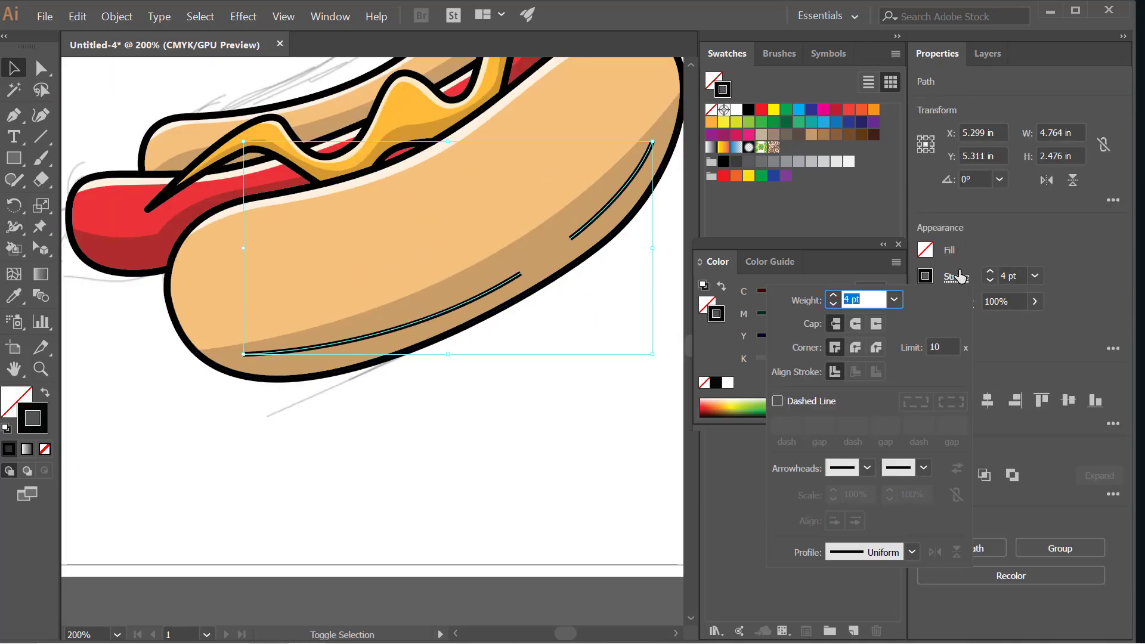
pyautogui.click(854, 325)
pyautogui.click(857, 347)
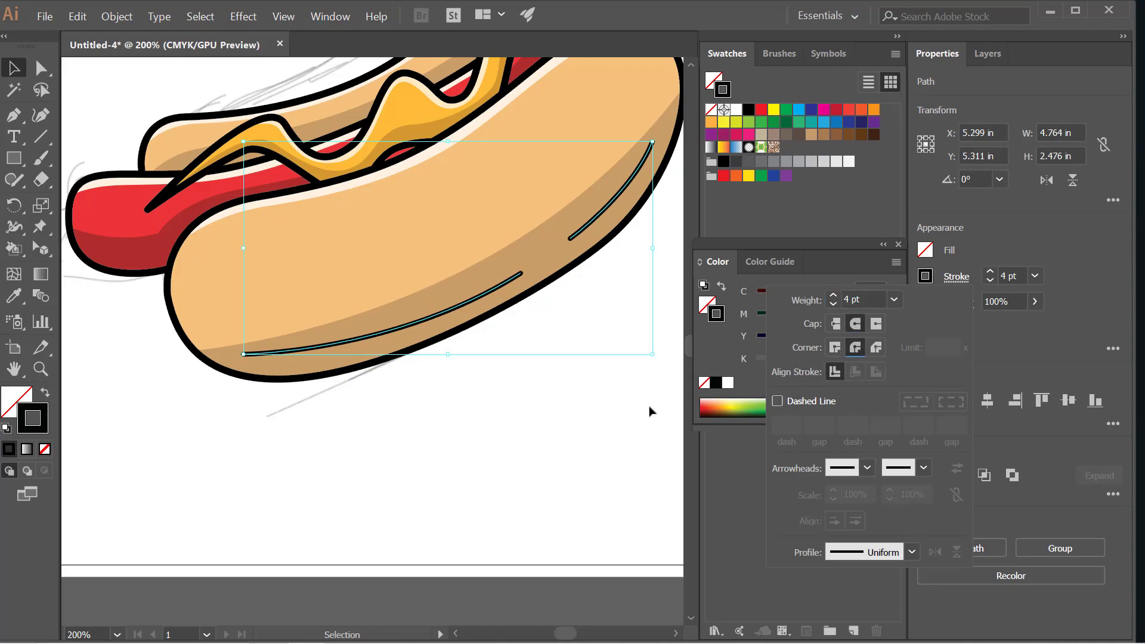
pyautogui.click(463, 452)
pyautogui.click(468, 435)
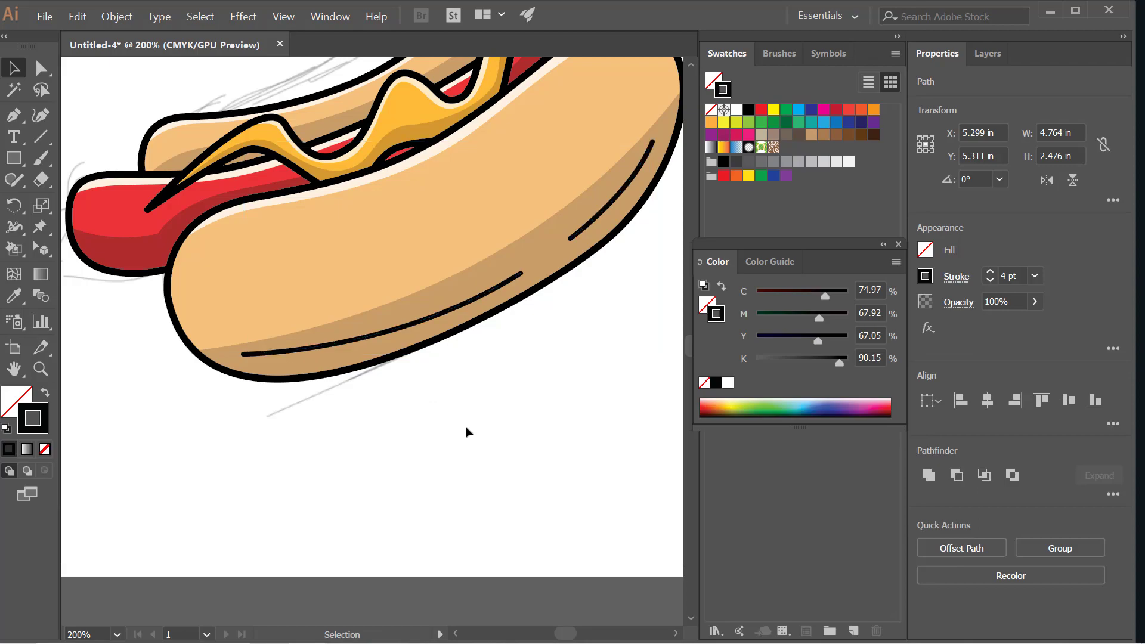
pyautogui.scroll(1, 412, 357)
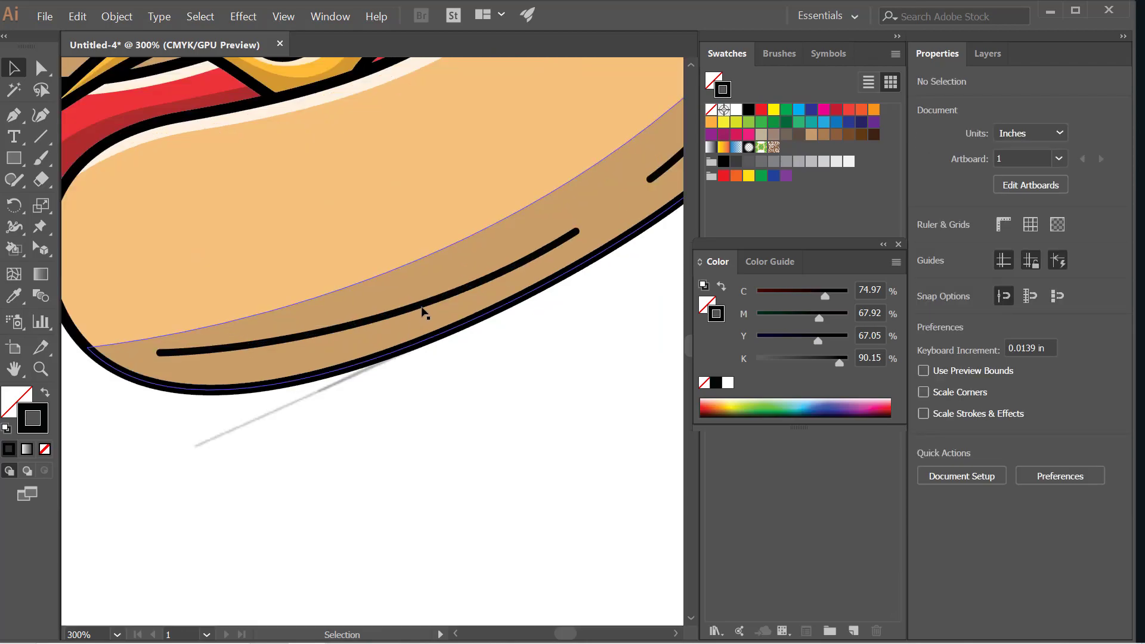
# - Widen the middle of the long detail line on the front bun to about 7.66 pt with the Width tool and narrow its left end
pyautogui.click(426, 306)
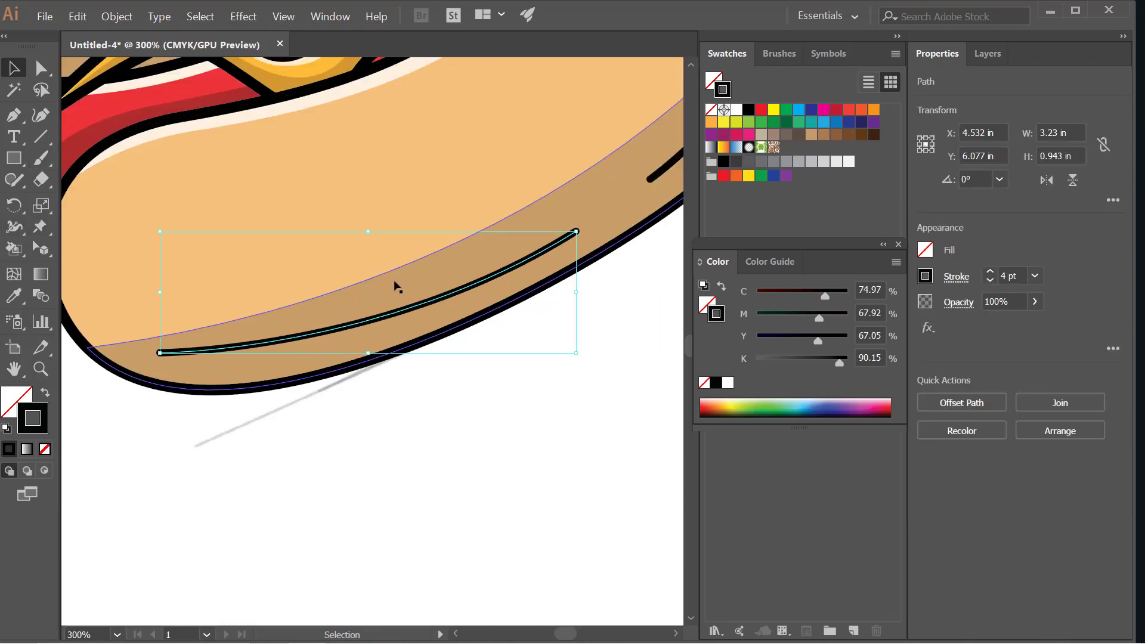
pyautogui.click(15, 227)
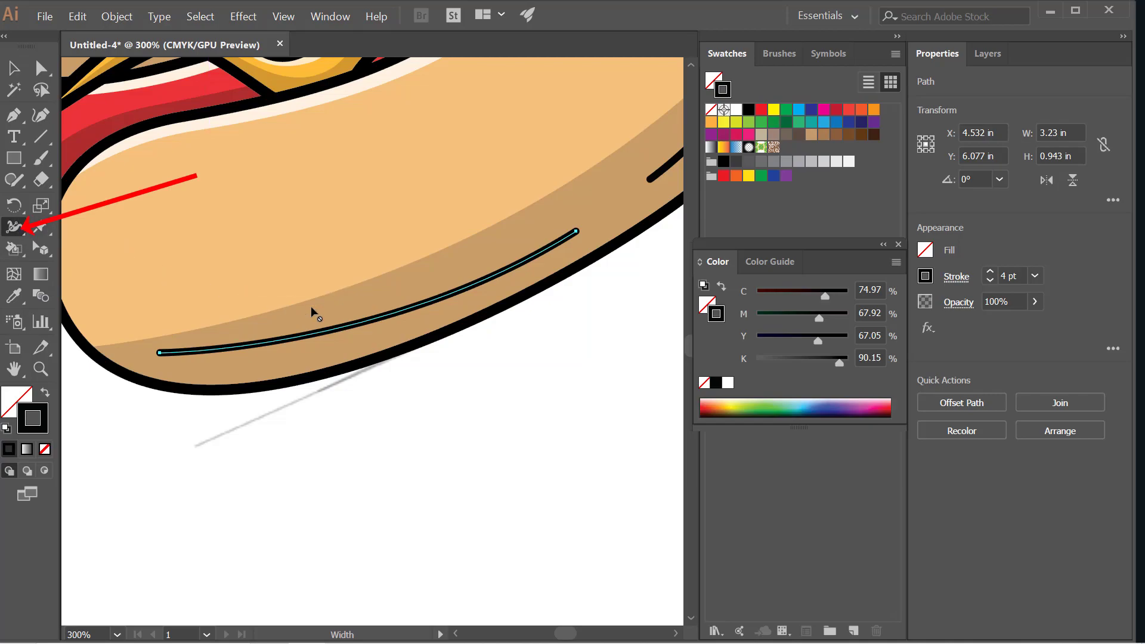
pyautogui.moveTo(392, 317)
pyautogui.mouseDown()
pyautogui.moveTo(398, 309)
pyautogui.moveTo(393, 321)
pyautogui.mouseUp()
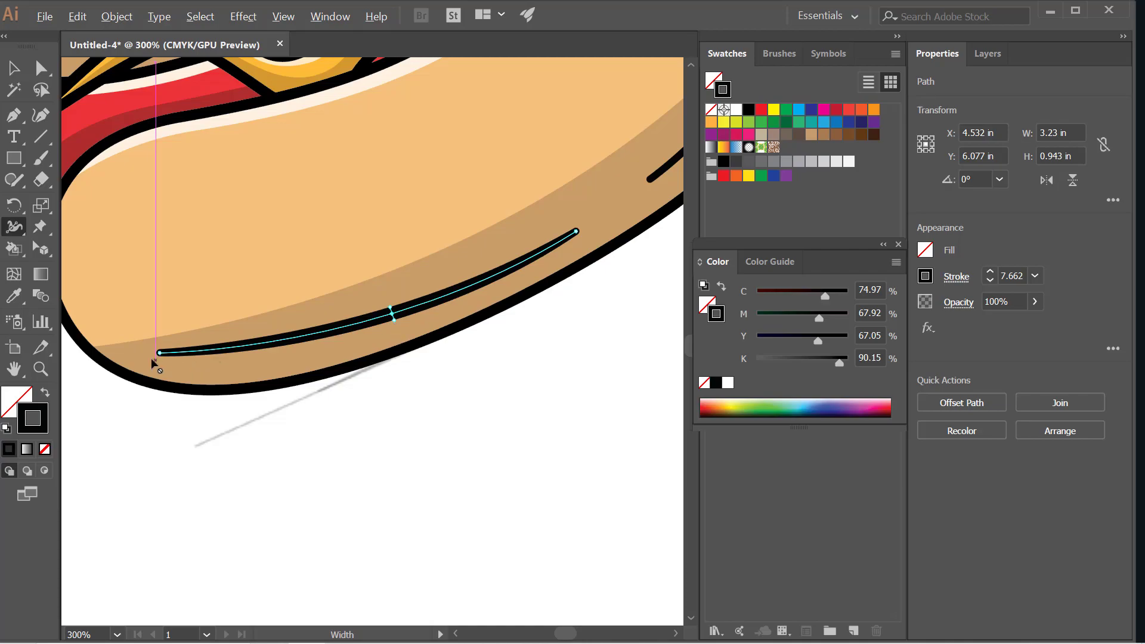
pyautogui.scroll(4, 152, 356)
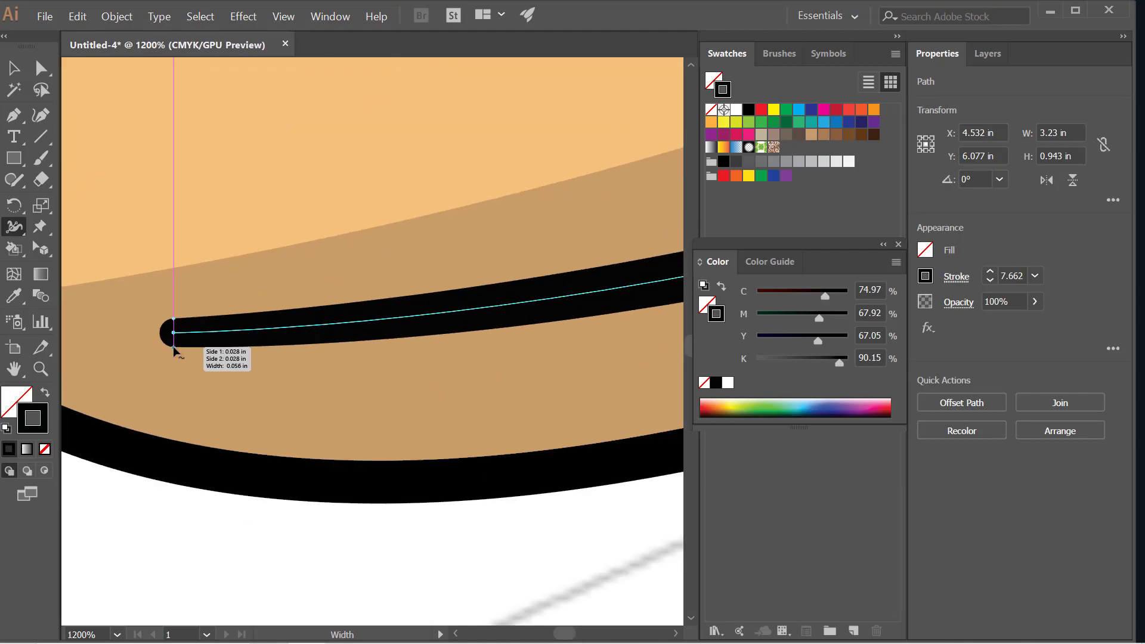
pyautogui.moveTo(173, 347); pyautogui.dragTo(175, 344)
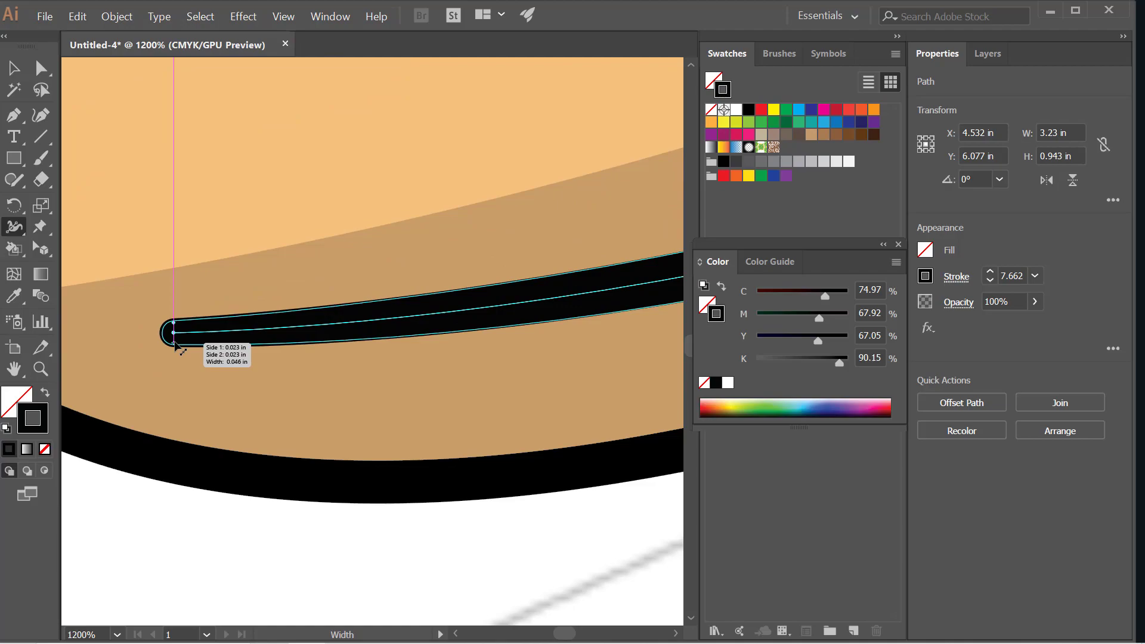
# - Widen the middle of the short detail line on the front bun with the Width tool and taper both its ends
pyautogui.scroll(-5, 143, 358)
pyautogui.scroll(2, 392, 341)
pyautogui.scroll(-3, 414, 274)
pyautogui.scroll(4, 519, 286)
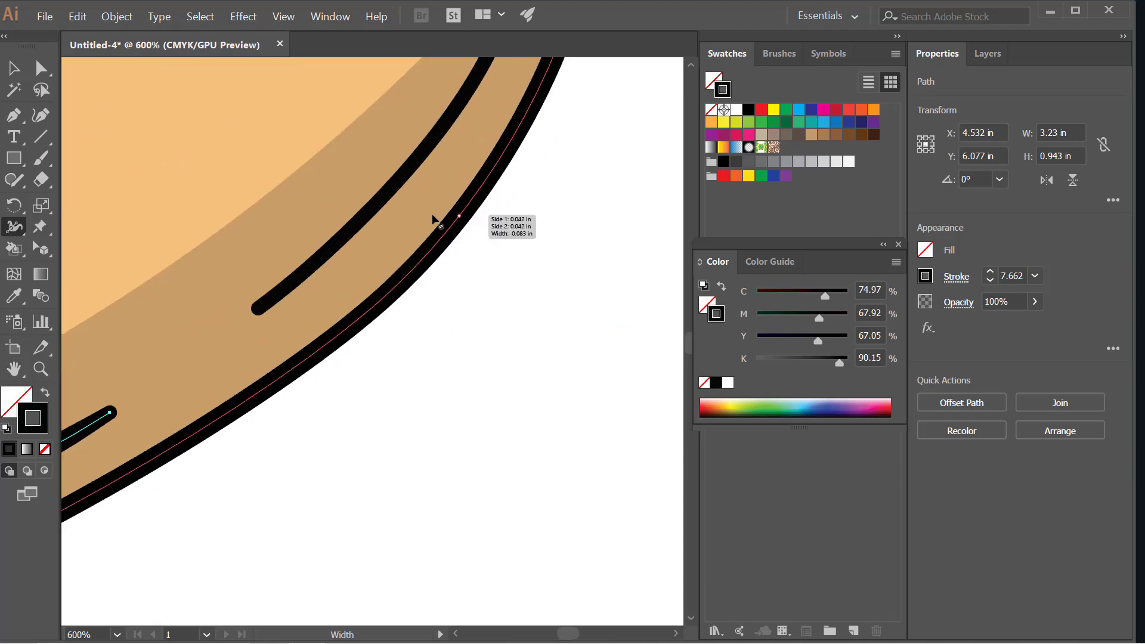
pyautogui.scroll(-1, 412, 194)
pyautogui.moveTo(433, 145); pyautogui.dragTo(443, 149)
pyautogui.scroll(2, 318, 259)
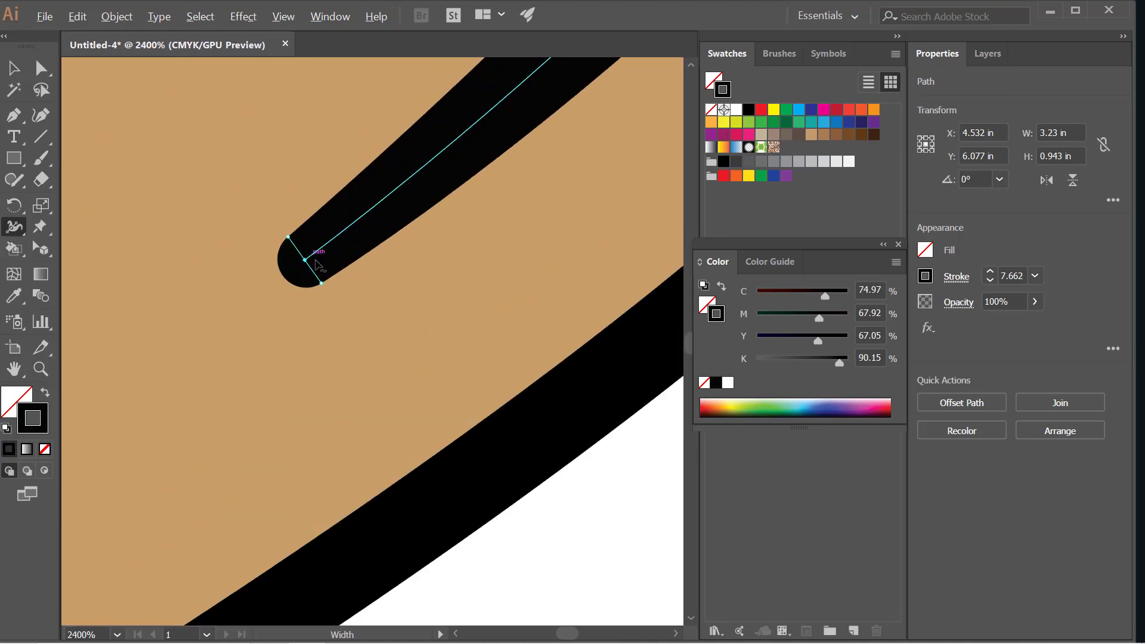
pyautogui.moveTo(321, 284); pyautogui.dragTo(306, 270)
pyautogui.scroll(-5, 276, 332)
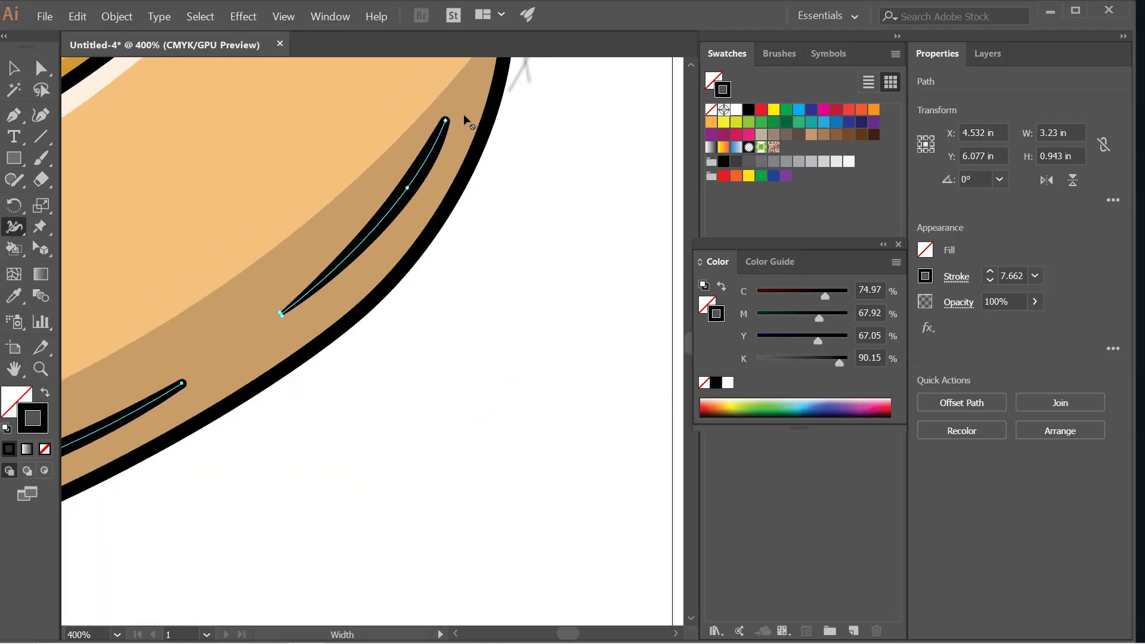
pyautogui.scroll(3, 473, 115)
pyautogui.scroll(2, 392, 135)
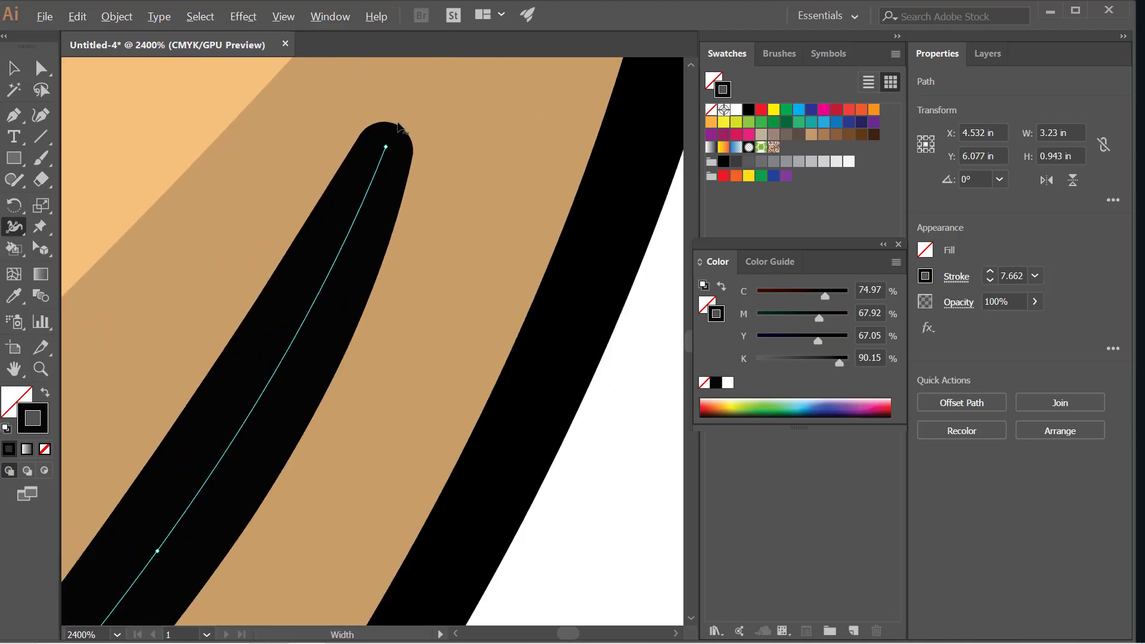
pyautogui.moveTo(412, 157); pyautogui.dragTo(404, 155)
pyautogui.scroll(-9, 438, 162)
pyautogui.press('v')
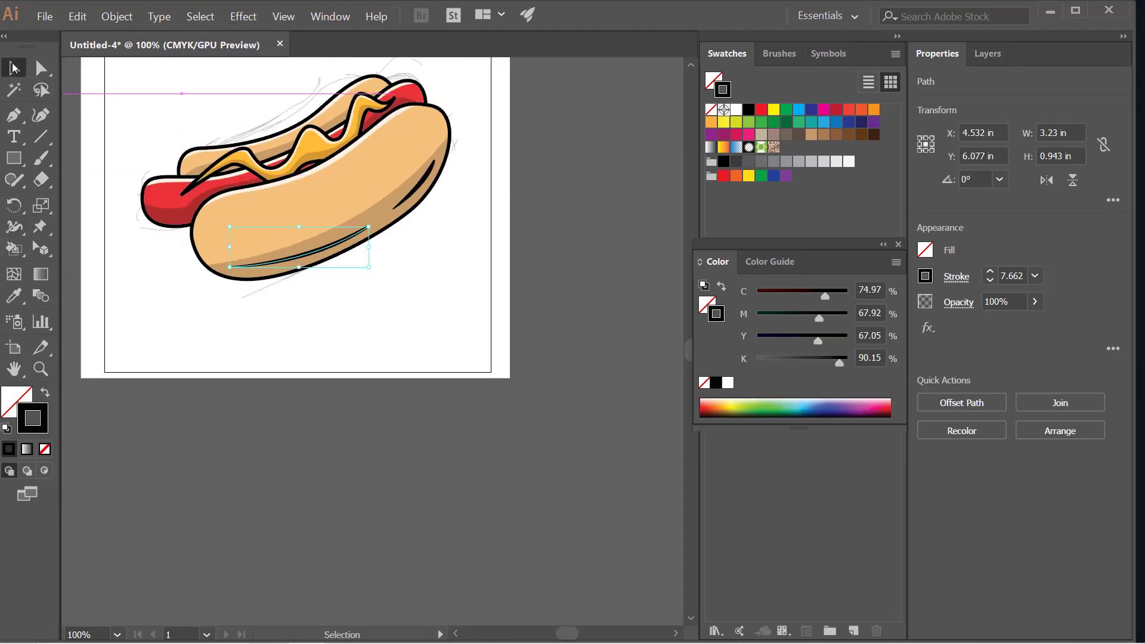
pyautogui.click(396, 301)
pyautogui.scroll(3, 474, 280)
pyautogui.scroll(1, 471, 277)
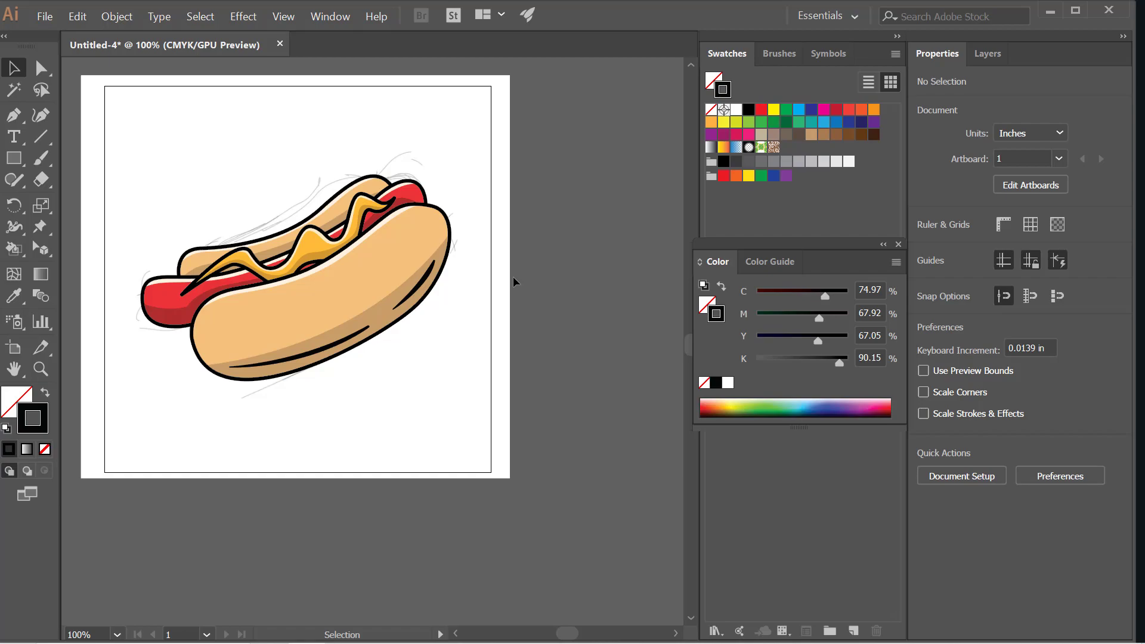
# - Unlock the SKETCH layer and delete it together with its artwork
pyautogui.click(994, 59)
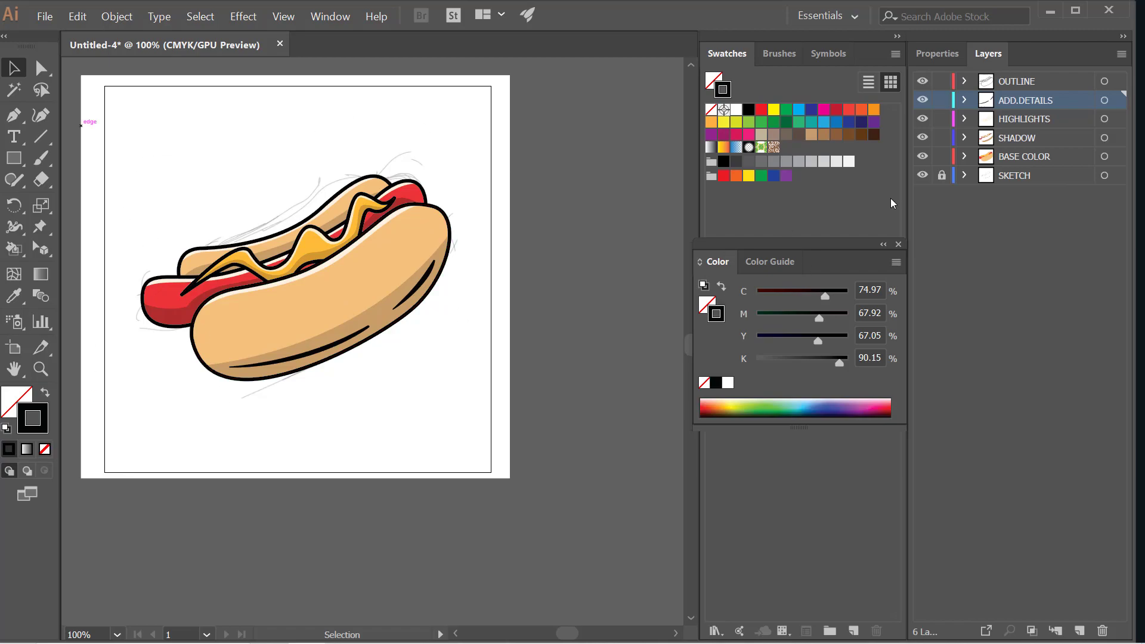
pyautogui.click(940, 175)
pyautogui.click(1104, 176)
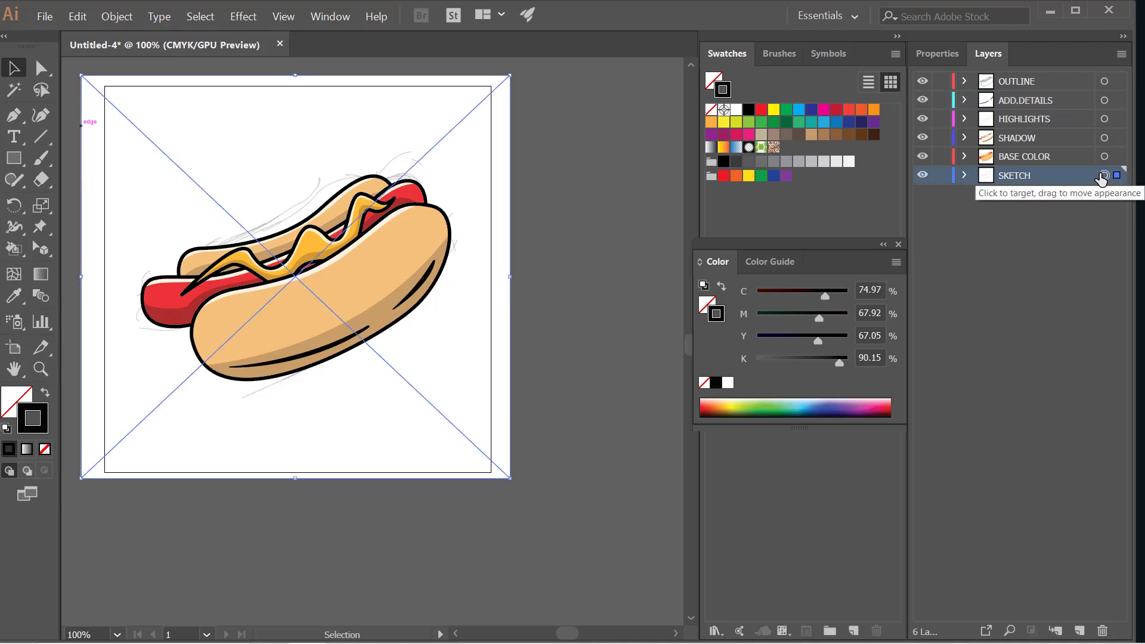
pyautogui.click(1126, 54)
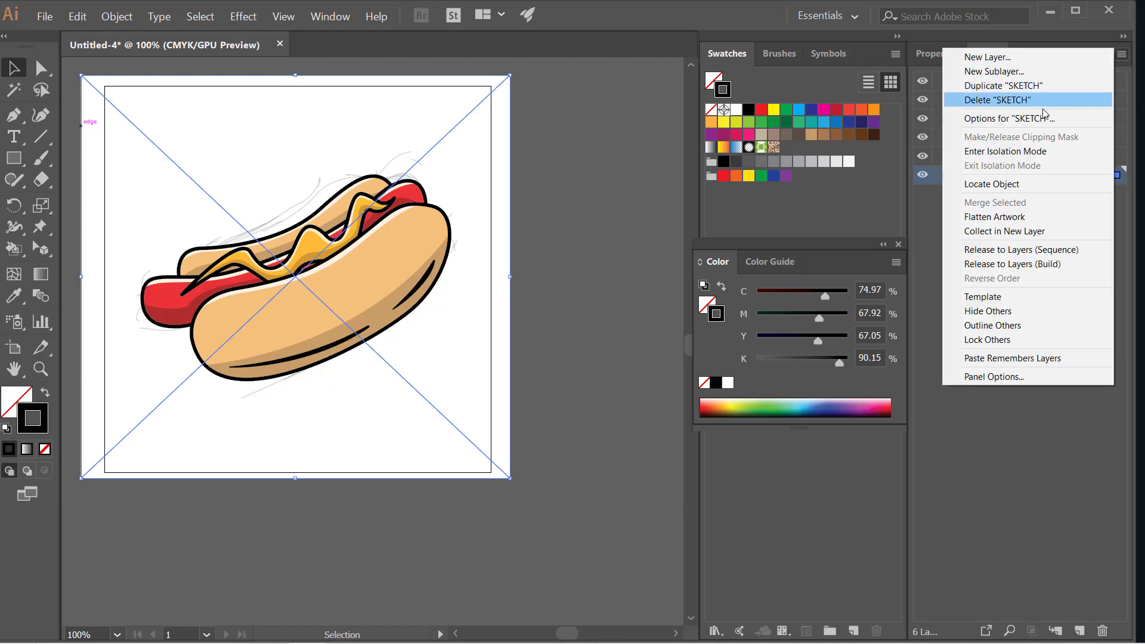
pyautogui.click(1031, 105)
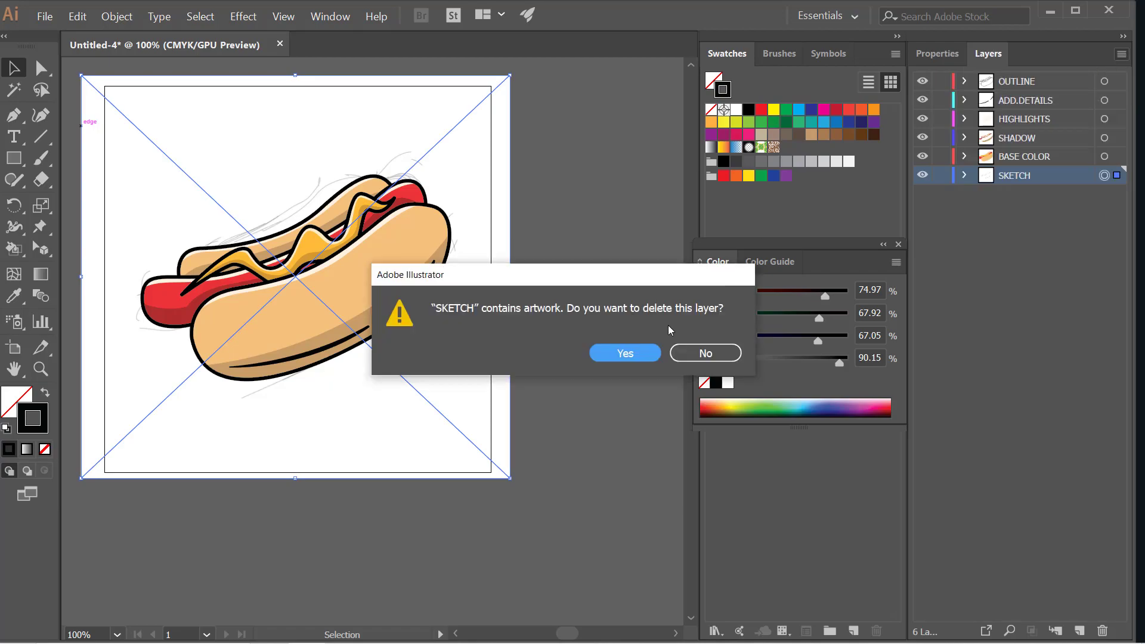
pyautogui.click(642, 352)
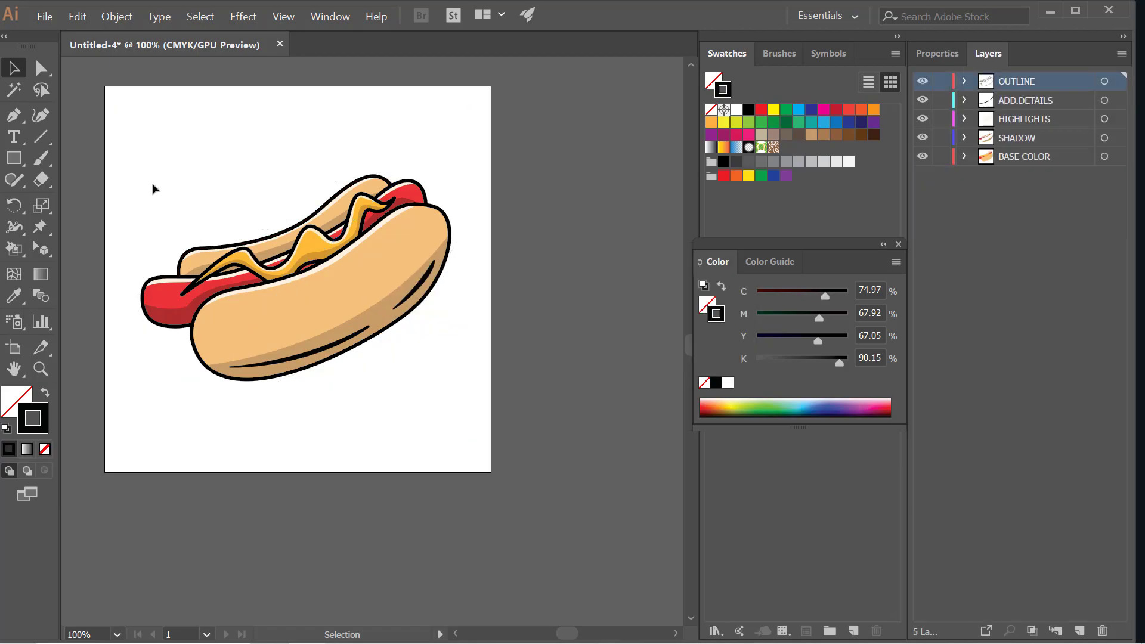
pyautogui.moveTo(135, 140); pyautogui.dragTo(496, 434)
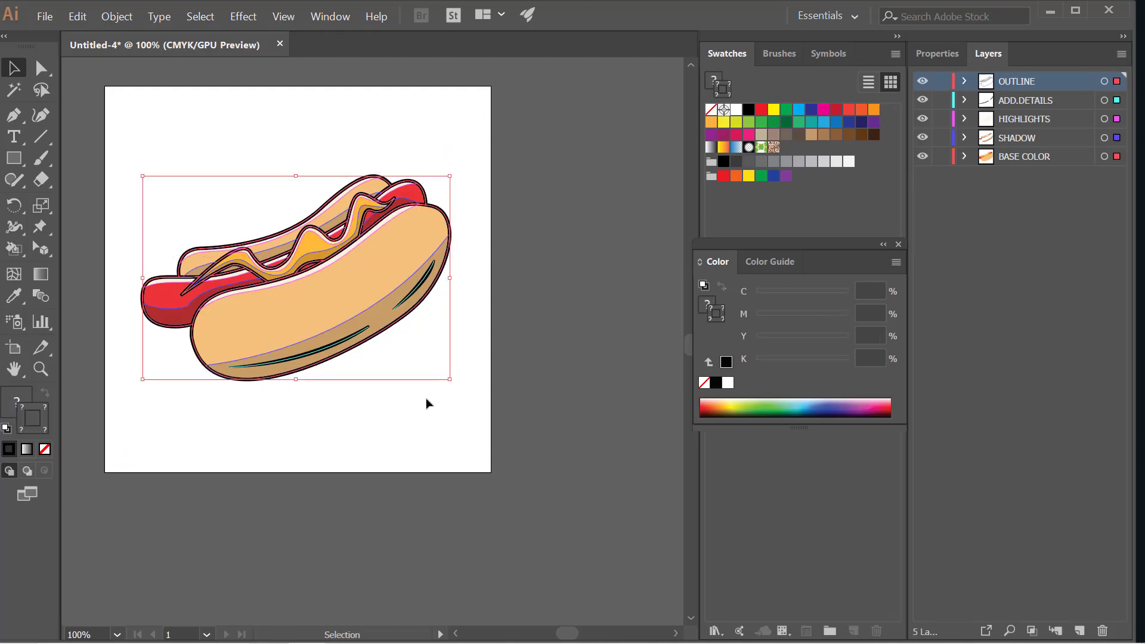
pyautogui.moveTo(452, 380); pyautogui.dragTo(431, 367)
pyautogui.hotkey('ctrl', 'z')
pyautogui.click(501, 357)
pyautogui.moveTo(146, 146); pyautogui.dragTo(487, 391)
pyautogui.click(478, 340)
pyautogui.moveTo(154, 188); pyautogui.dragTo(511, 390)
pyautogui.click(515, 341)
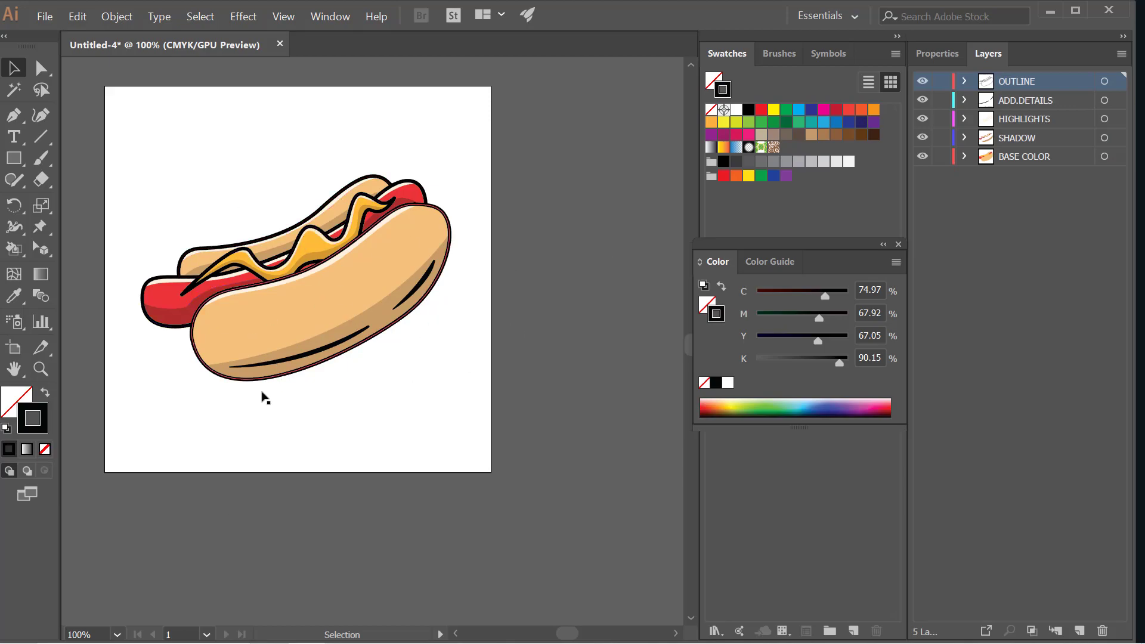
# - Create a new layer named BACKGROUND and place it beneath the BASE COLOR layer
pyautogui.click(1081, 632)
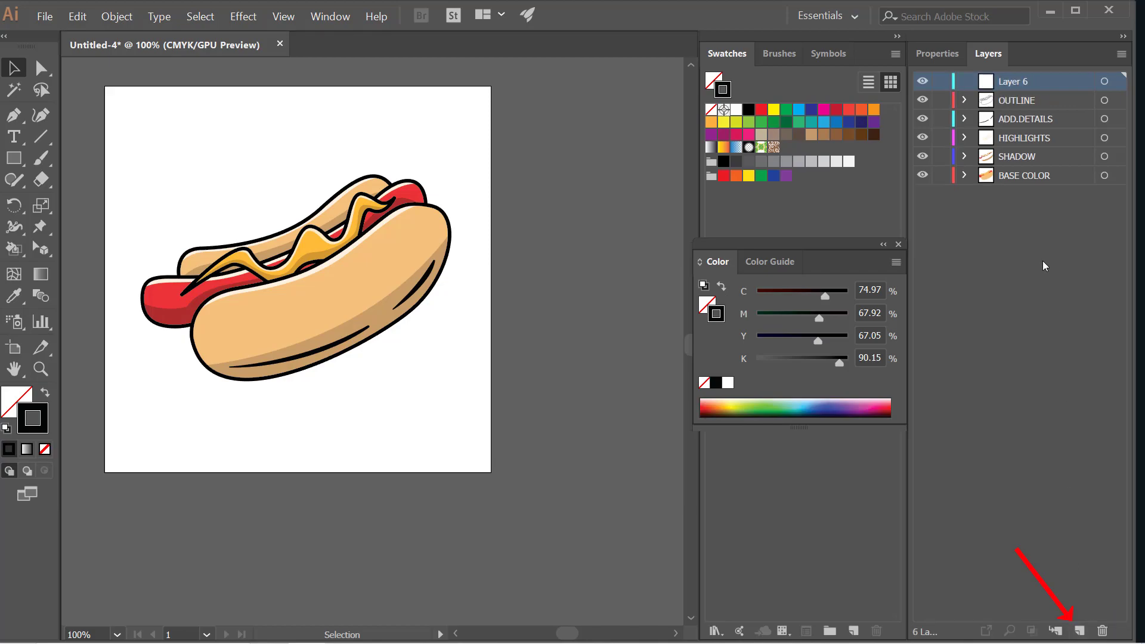
pyautogui.doubleClick(1017, 81)
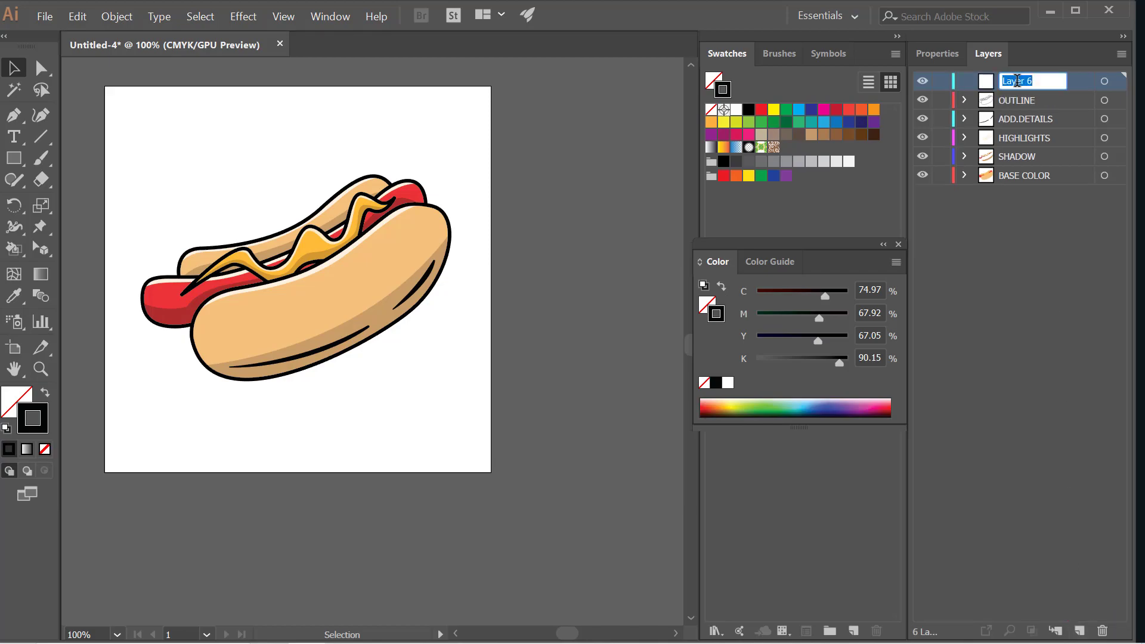
pyautogui.write('BACK')
pyautogui.write('GRO')
pyautogui.press('BackSpace')
pyautogui.write('ROUND')
pyautogui.press('Return')
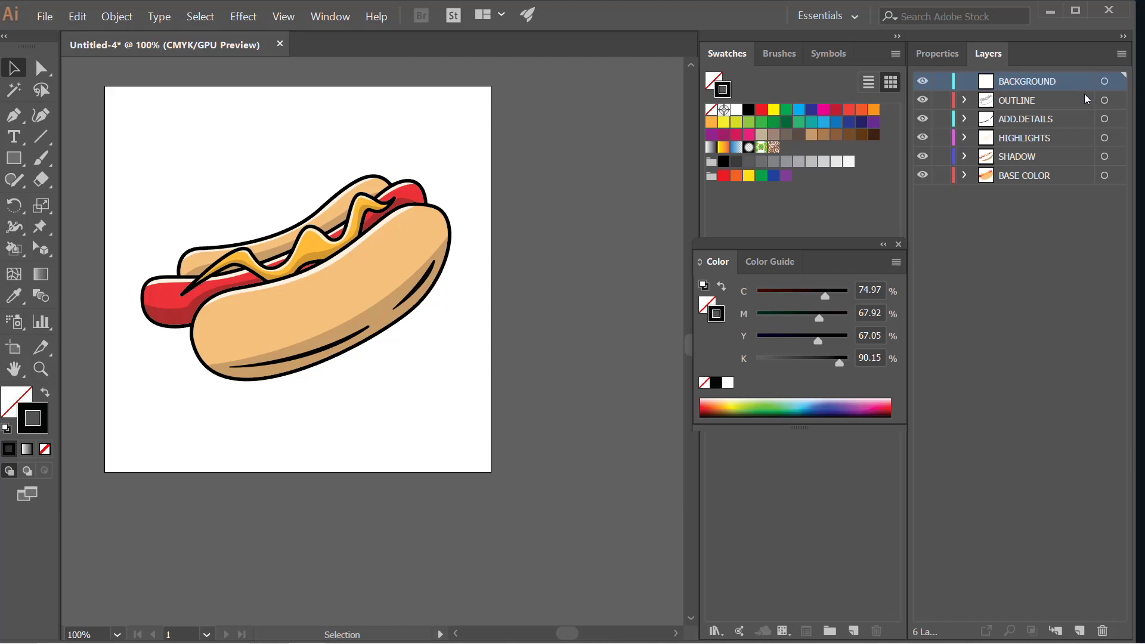
pyautogui.moveTo(1074, 85); pyautogui.dragTo(1047, 178)
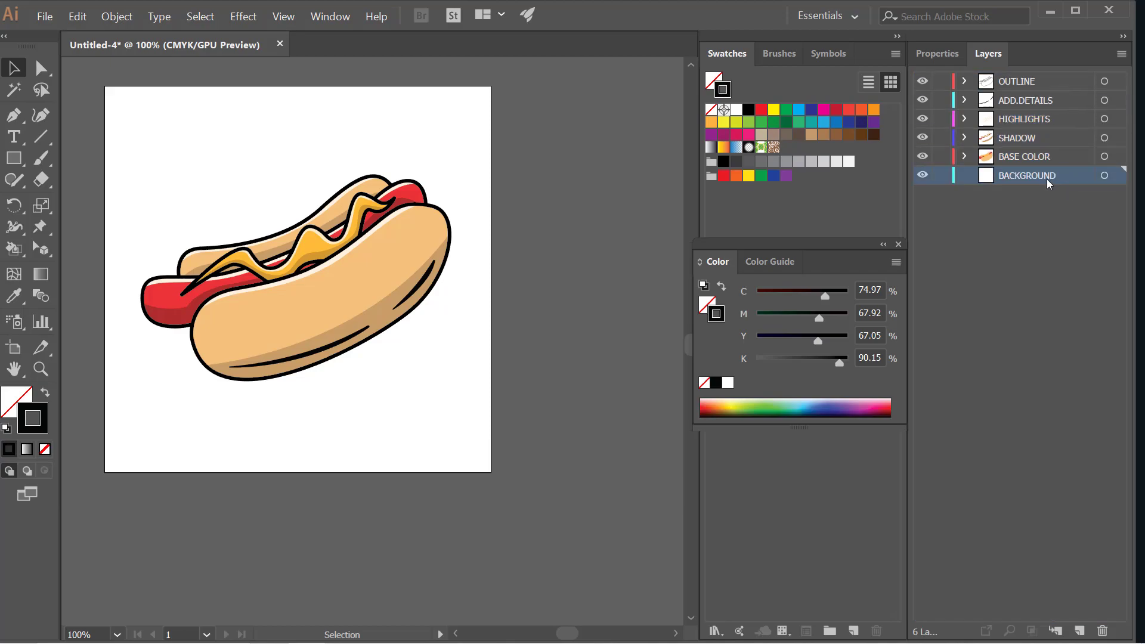
# - Draw a rectangle covering the whole artboard on the BACKGROUND layer, filled with sky blue 13b6e8 and no stroke
pyautogui.click(44, 392)
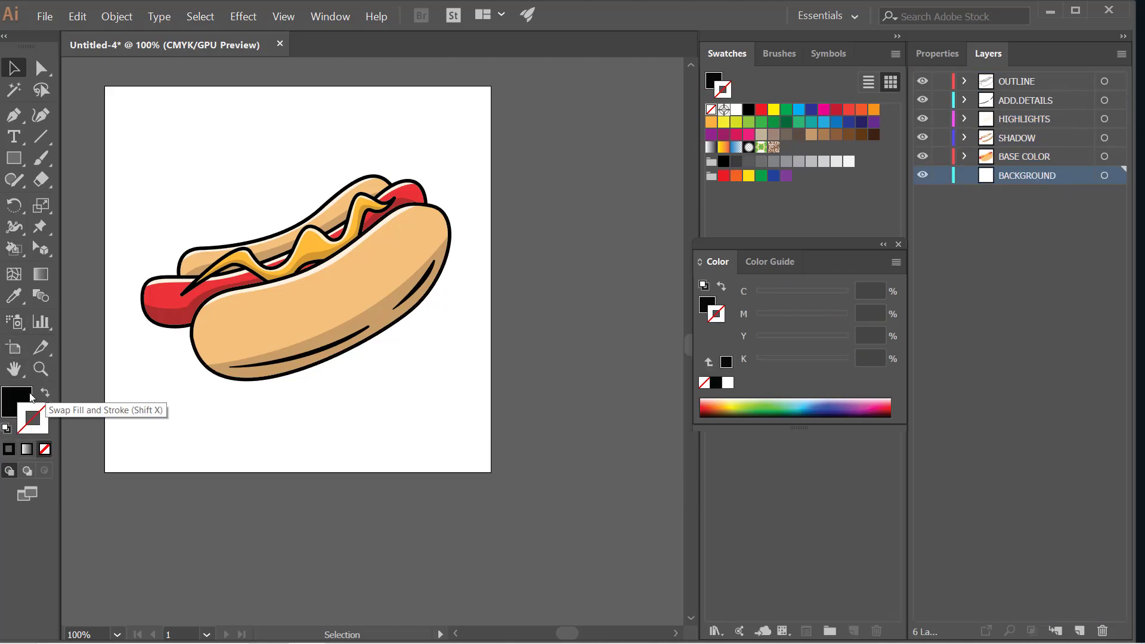
pyautogui.doubleClick(22, 401)
pyautogui.moveTo(903, 358); pyautogui.dragTo(906, 347)
pyautogui.moveTo(800, 297); pyautogui.dragTo(850, 264)
pyautogui.click(1036, 258)
pyautogui.press('m')
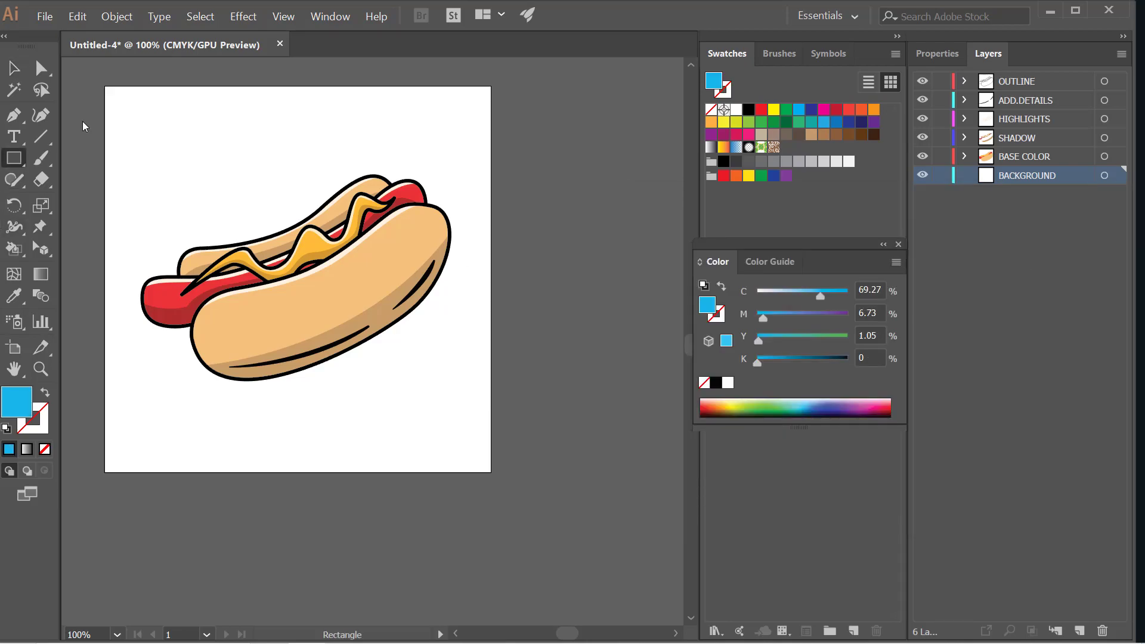
pyautogui.moveTo(107, 87); pyautogui.dragTo(491, 473)
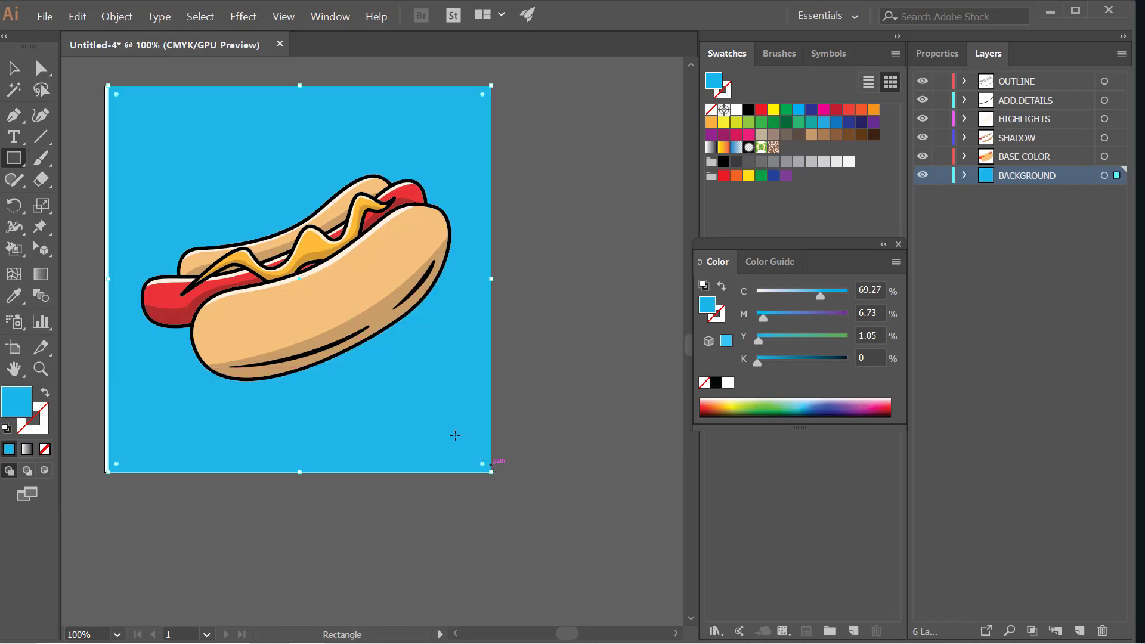
pyautogui.moveTo(106, 278); pyautogui.dragTo(105, 279)
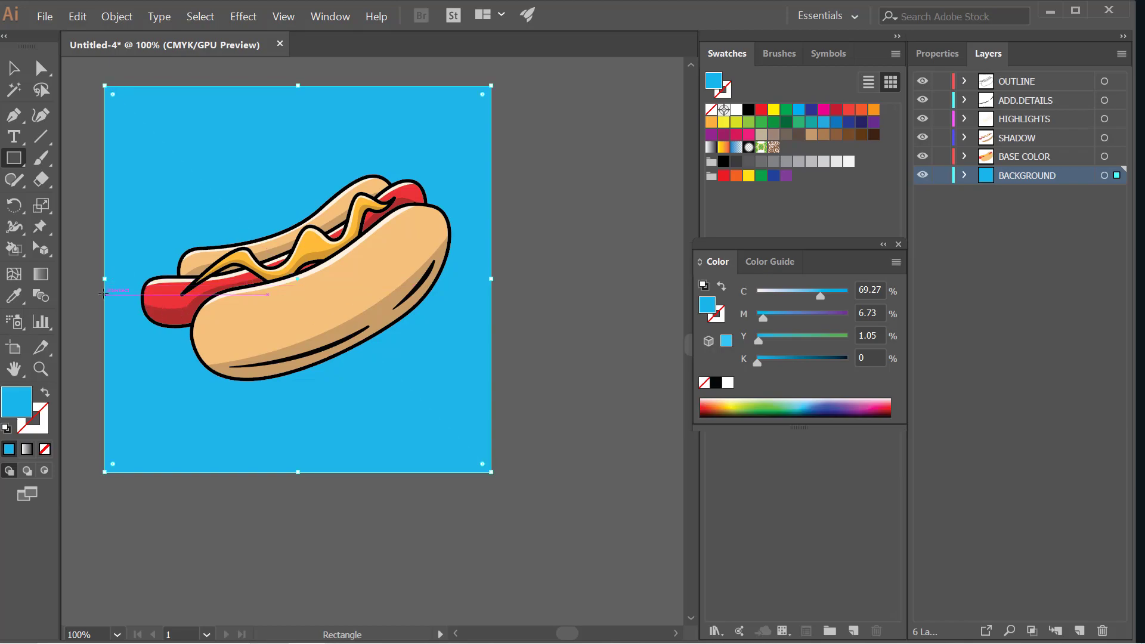
pyautogui.click(6, 73)
pyautogui.hotkey('ctrl', '0')
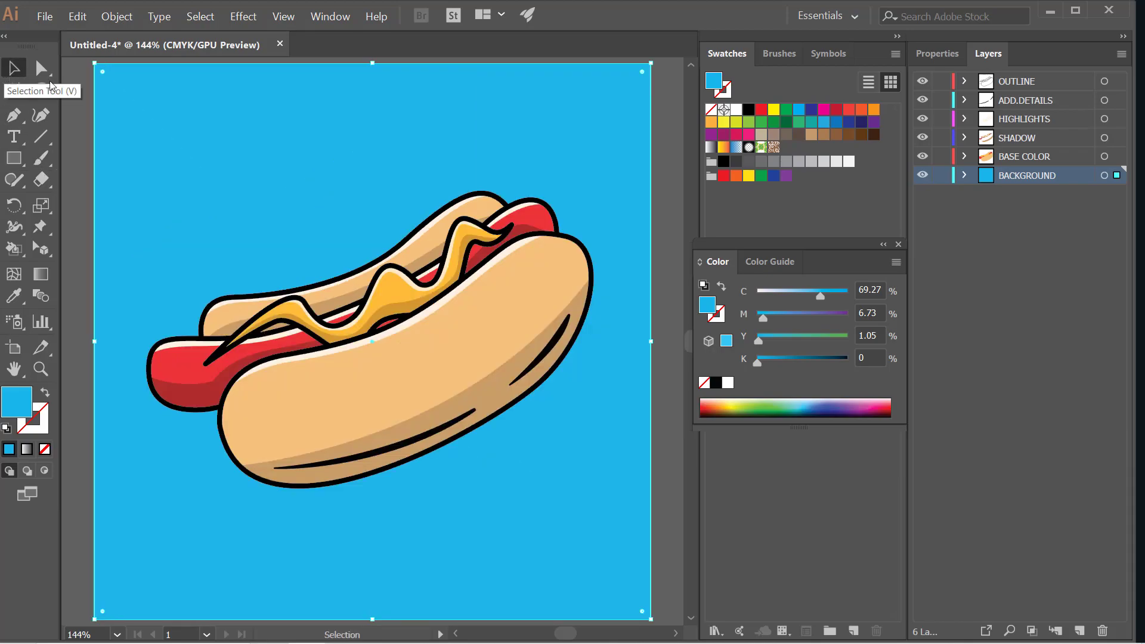
pyautogui.scroll(-1, 129, 191)
pyautogui.click(417, 90)
# - Draw a closed, elongated cast-shadow shape with the Pen tool beneath the front bun, extending past its right end, on the BACKGROUND layer
pyautogui.click(271, 367)
pyautogui.scroll(1, 272, 367)
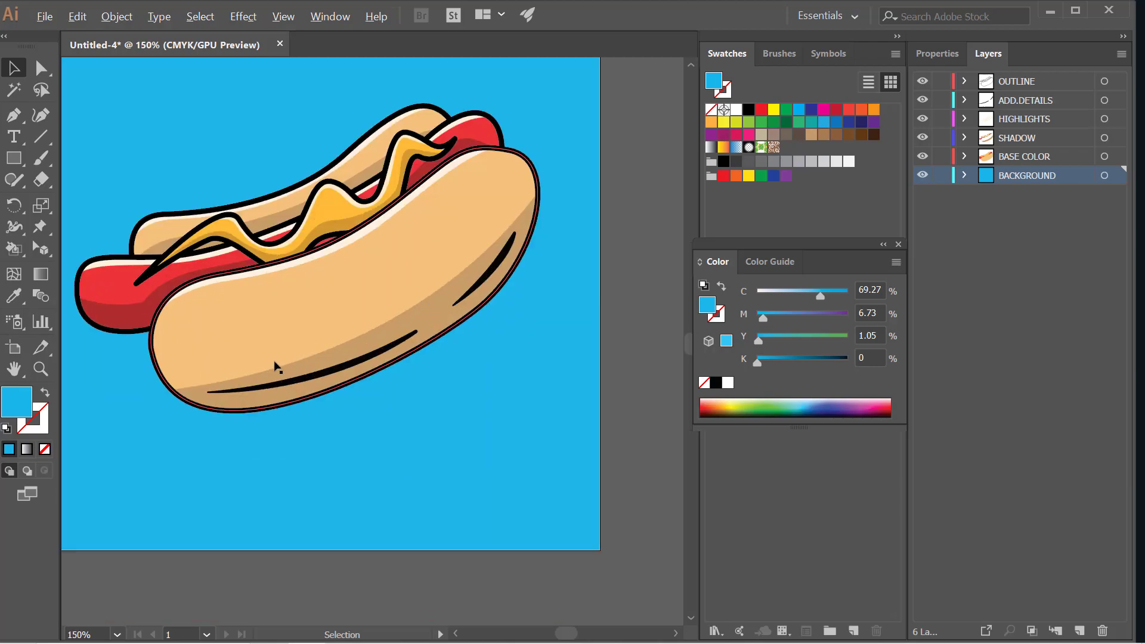
pyautogui.scroll(-1, 472, 414)
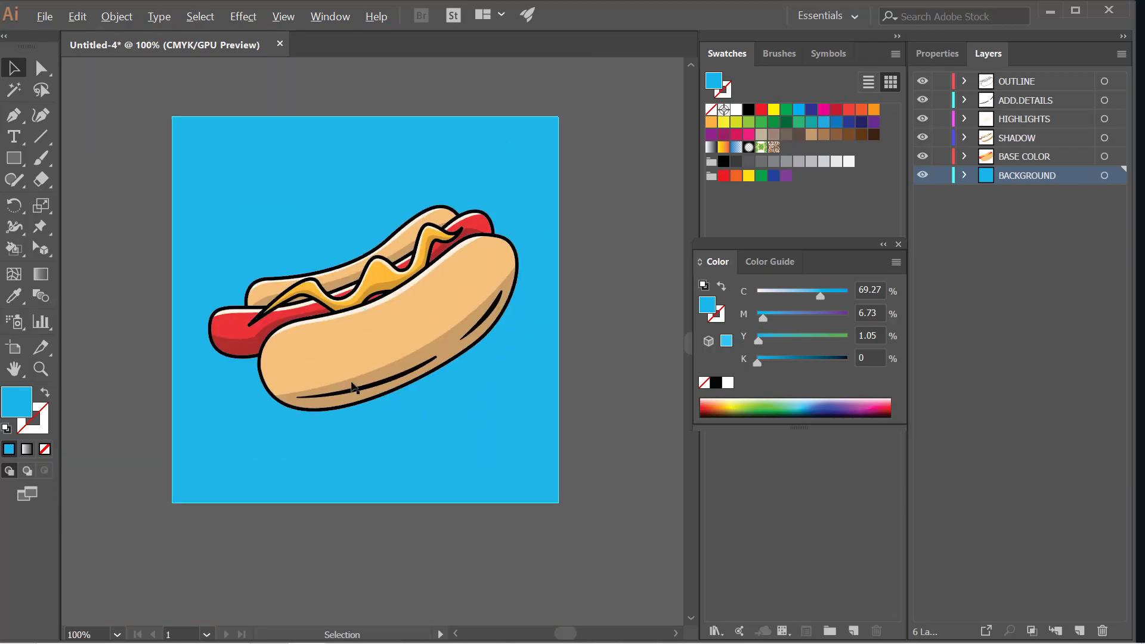
pyautogui.scroll(1, 321, 362)
pyautogui.scroll(-1, 269, 426)
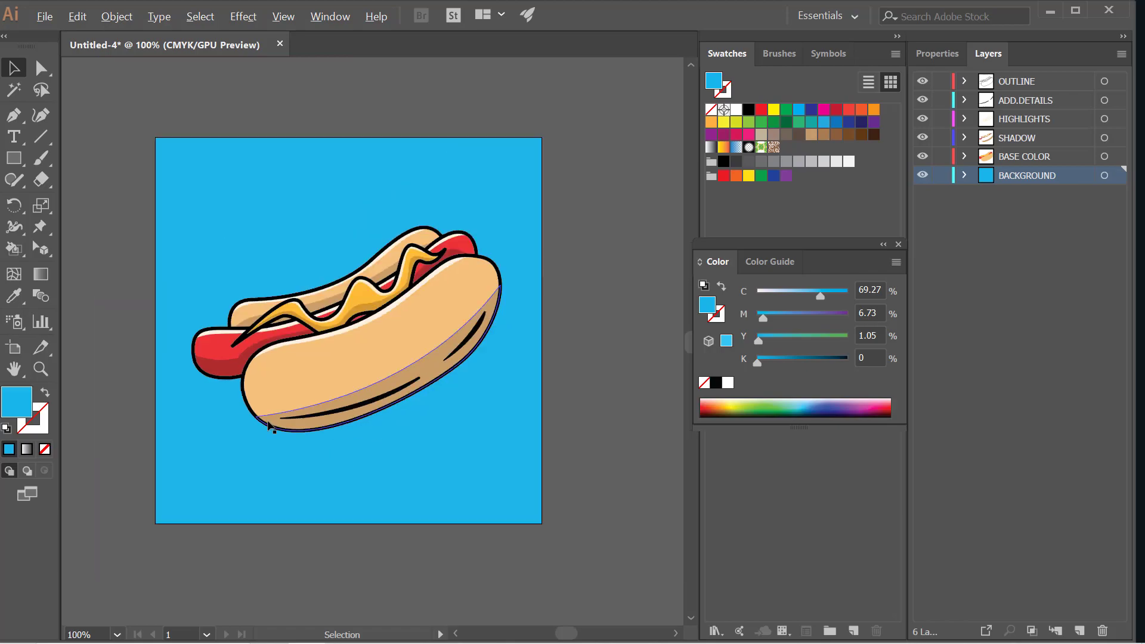
pyautogui.scroll(1, 269, 426)
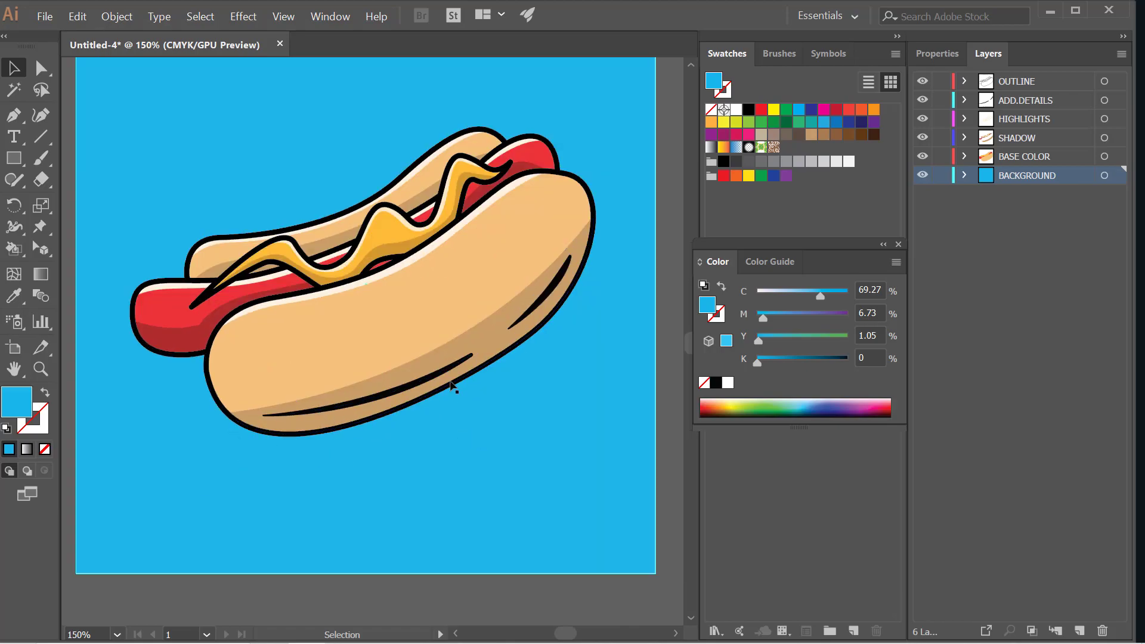
pyautogui.press('p')
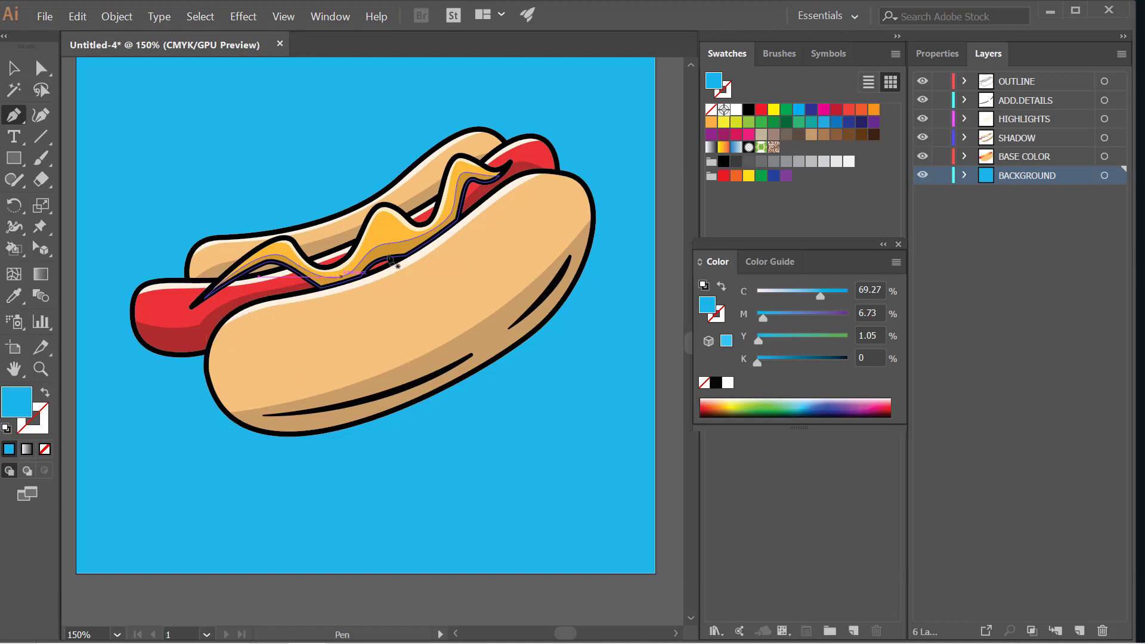
pyautogui.click(247, 415)
pyautogui.moveTo(210, 462); pyautogui.dragTo(242, 481)
pyautogui.moveTo(457, 427); pyautogui.dragTo(549, 426)
pyautogui.moveTo(621, 381); pyautogui.dragTo(593, 357)
pyautogui.moveTo(452, 389); pyautogui.dragTo(375, 404)
pyautogui.moveTo(248, 415); pyautogui.dragTo(203, 437)
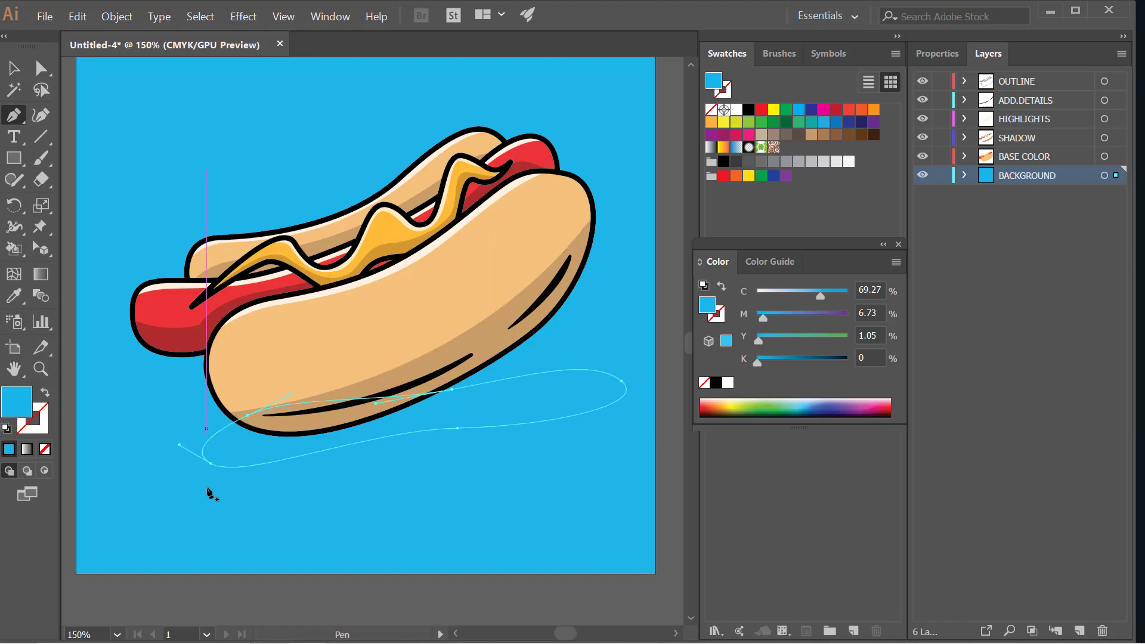
# - Fill the cast-shadow shape under the hot dog with a darker shade of the background blue
pyautogui.doubleClick(12, 405)
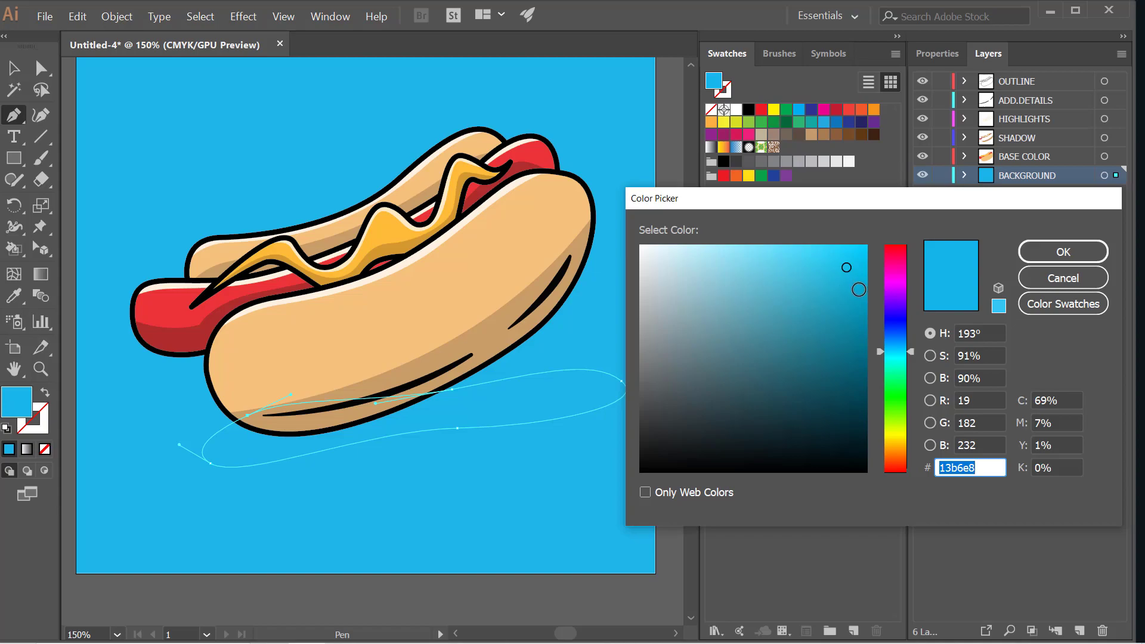
pyautogui.click(846, 316)
pyautogui.click(1063, 251)
pyautogui.click(15, 68)
pyautogui.click(228, 93)
pyautogui.hotkey('ctrl', '1')
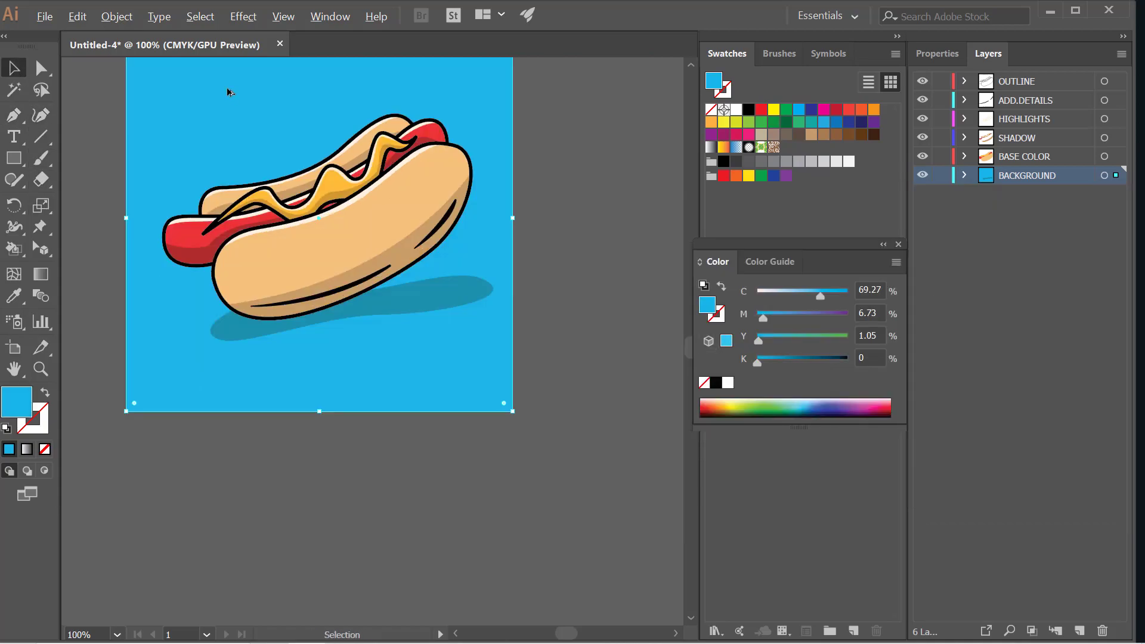
# - Nudge the hot dog artwork together with its cast shadow slightly left on the blue background, then deselect everything
pyautogui.click(595, 198)
pyautogui.scroll(3, 493, 386)
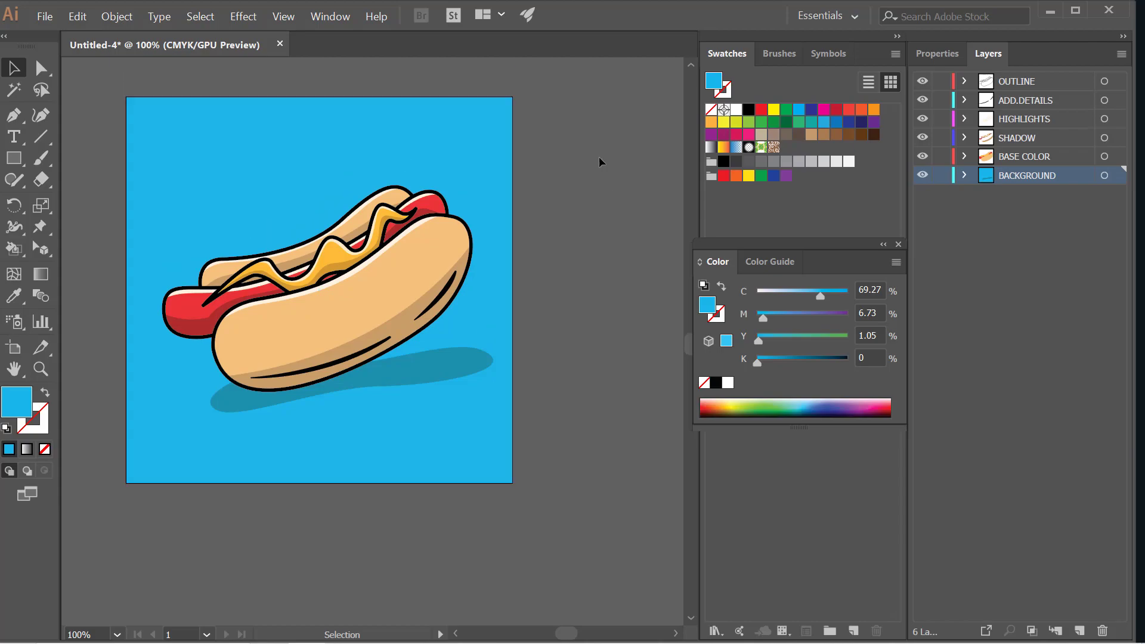
pyautogui.hotkey('ctrl', 'a')
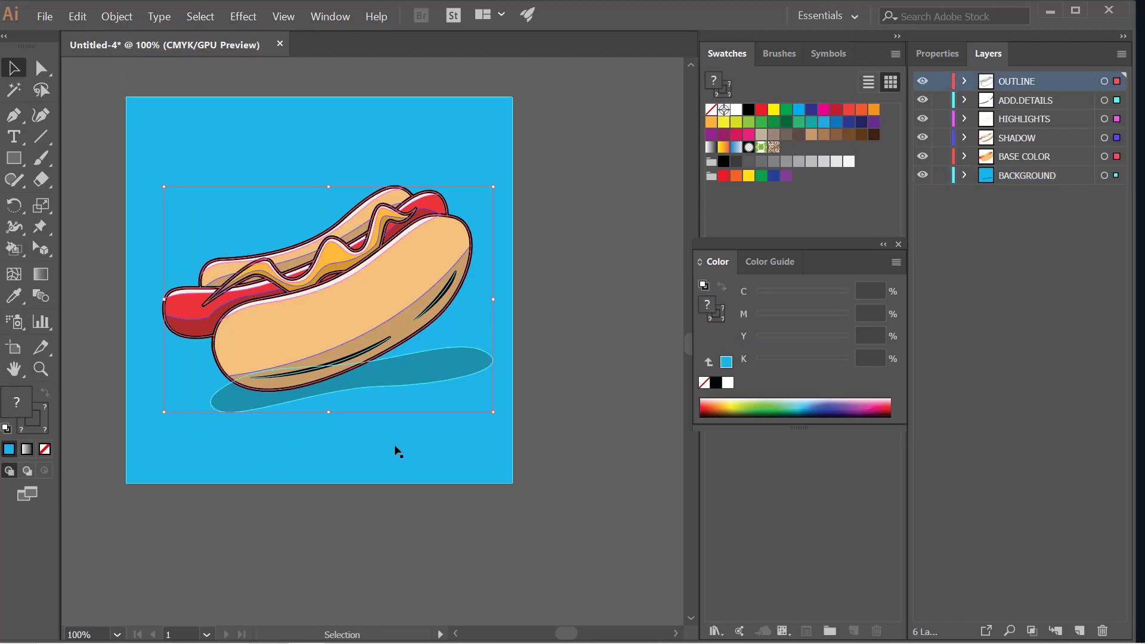
pyautogui.press('Left')
pyautogui.press('Left')
pyautogui.press('Left')
pyautogui.press('Left')
pyautogui.press('Left')
pyautogui.press('Left')
pyautogui.press('Left')
pyautogui.press('Left')
pyautogui.press('Left')
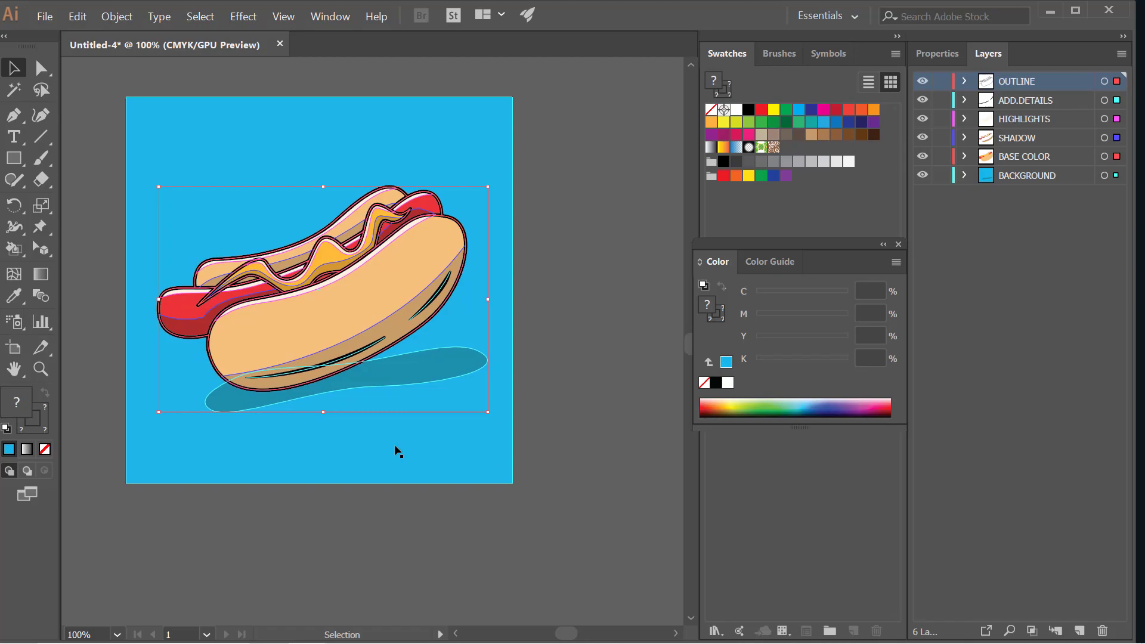
pyautogui.press('-')
pyautogui.click(633, 380)
pyautogui.click(696, 358)
pyautogui.click(14, 68)
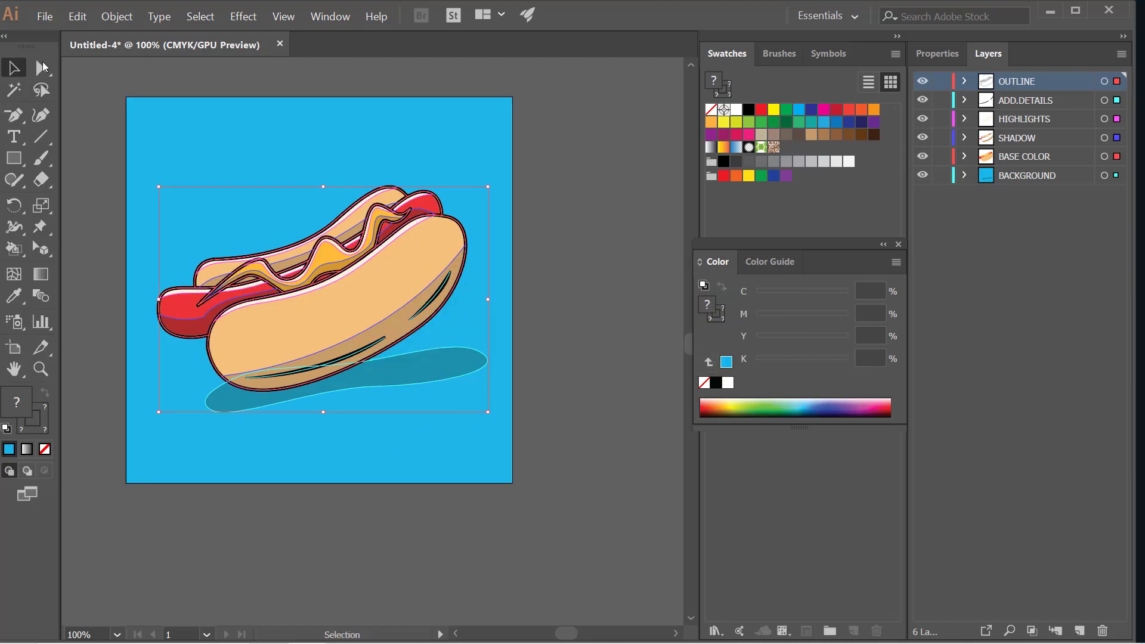
pyautogui.press('p')
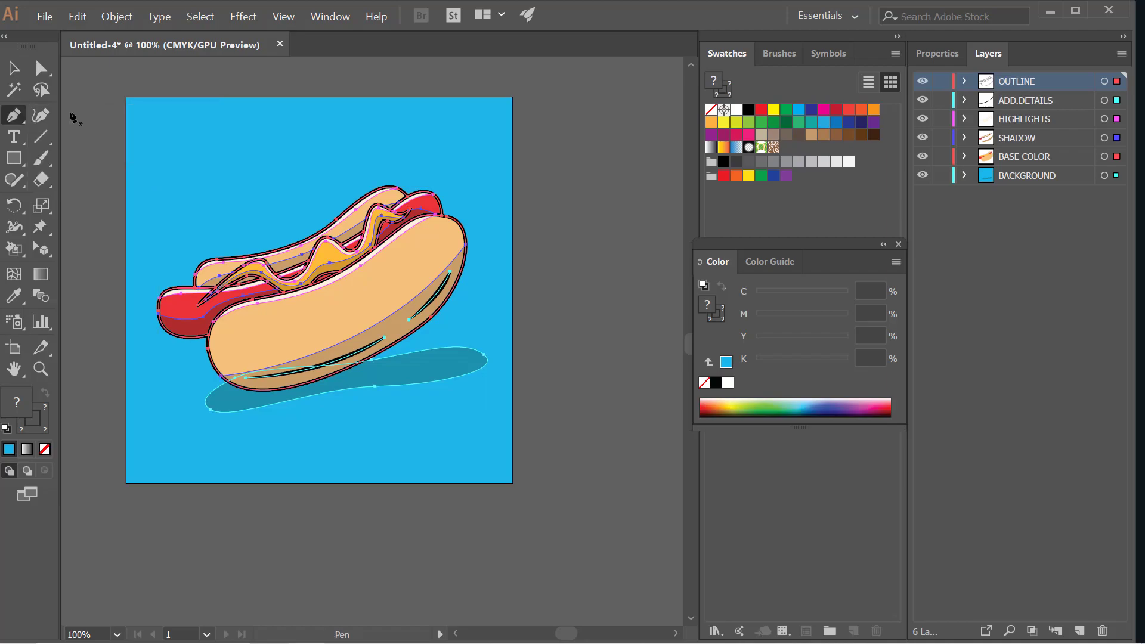
pyautogui.click(14, 68)
pyautogui.click(511, 209)
pyautogui.hotkey('ctrl', '=')
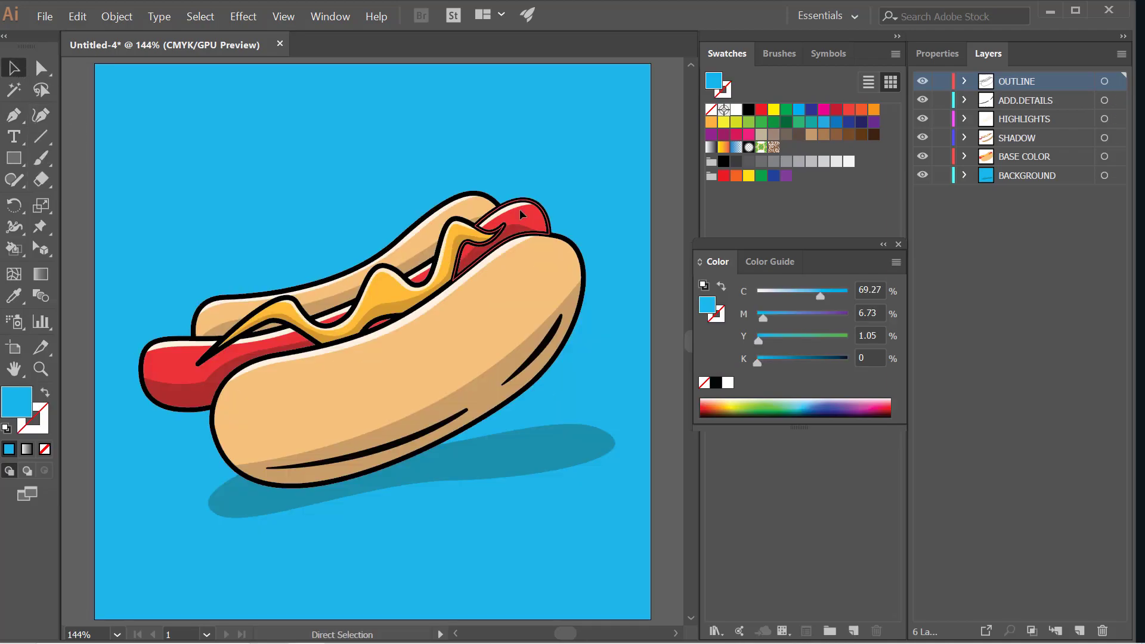
pyautogui.hotkey('ctrl', '-')
pyautogui.hotkey('ctrl', '-')
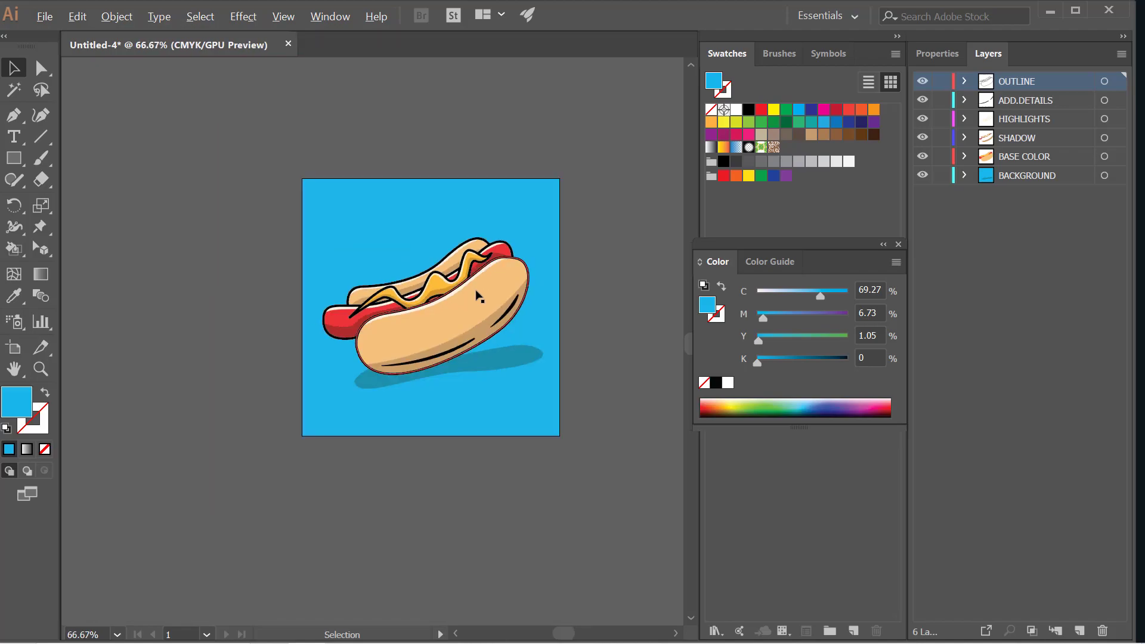
pyautogui.scroll(2, 479, 296)
pyautogui.scroll(-1, 486, 286)
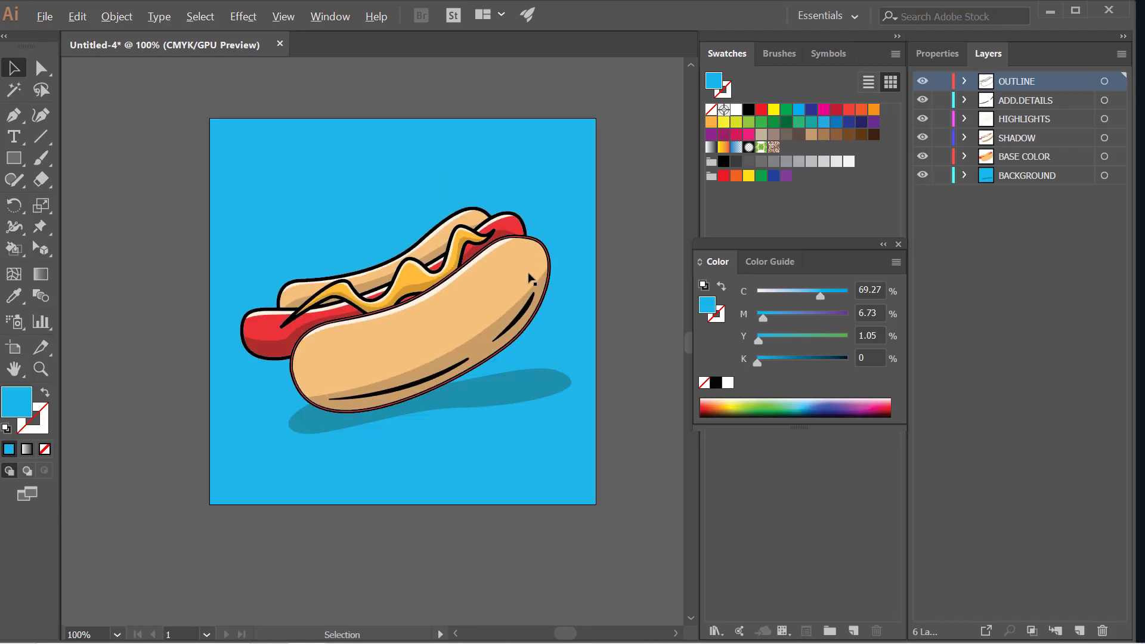
# - Recolor the strokes of all artwork on the OUTLINE layer from black to the very dark blue 0a1f26
pyautogui.scroll(1, 529, 277)
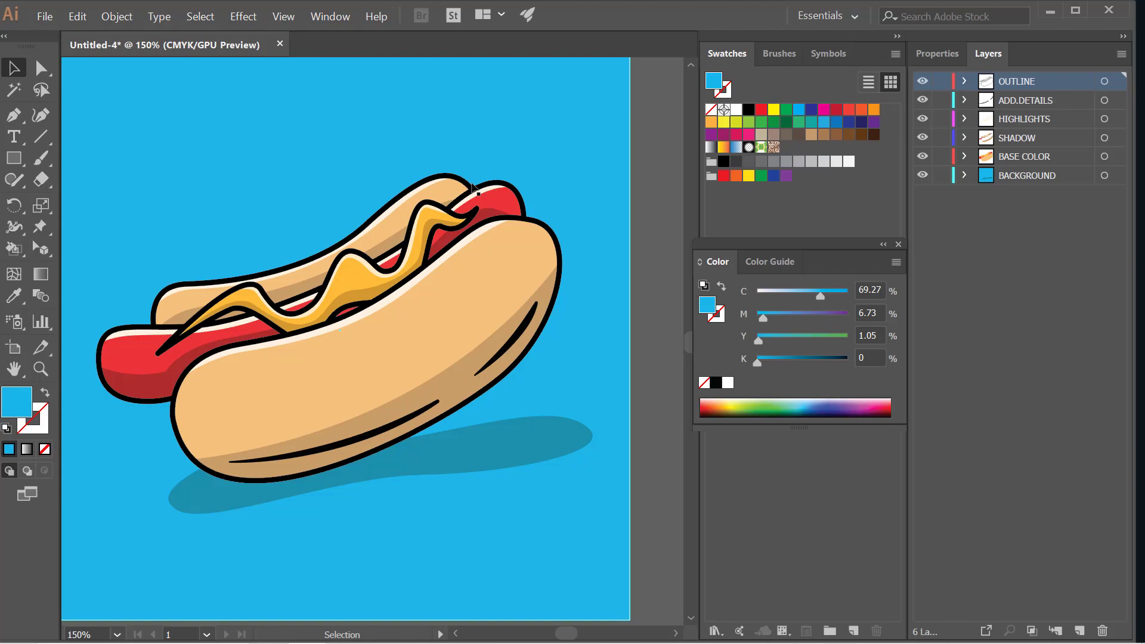
pyautogui.click(1104, 82)
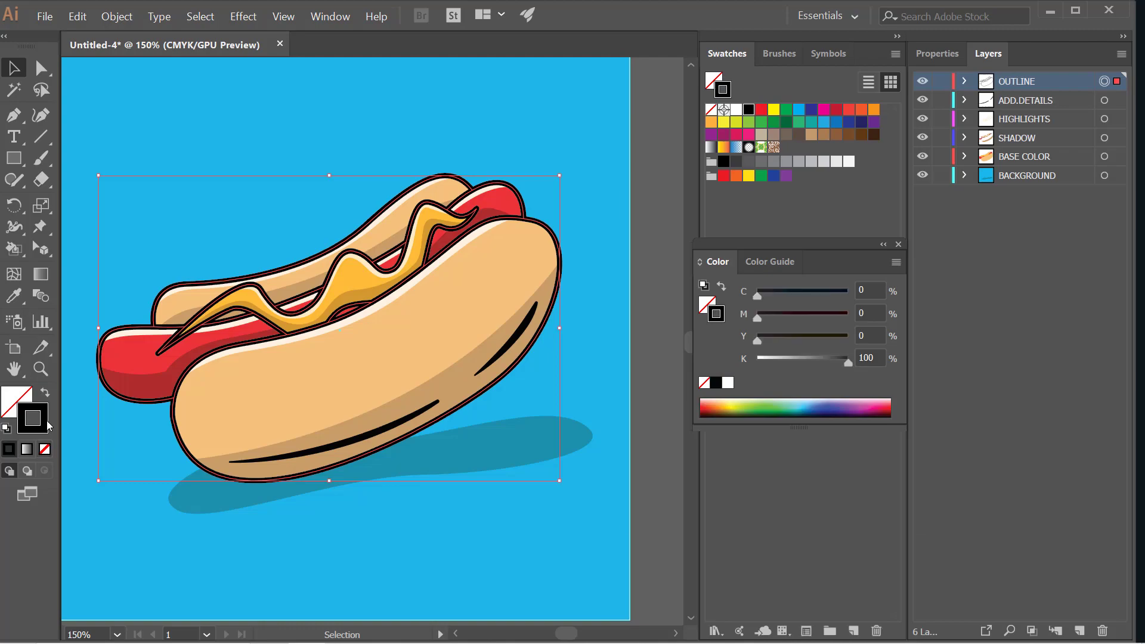
pyautogui.doubleClick(47, 425)
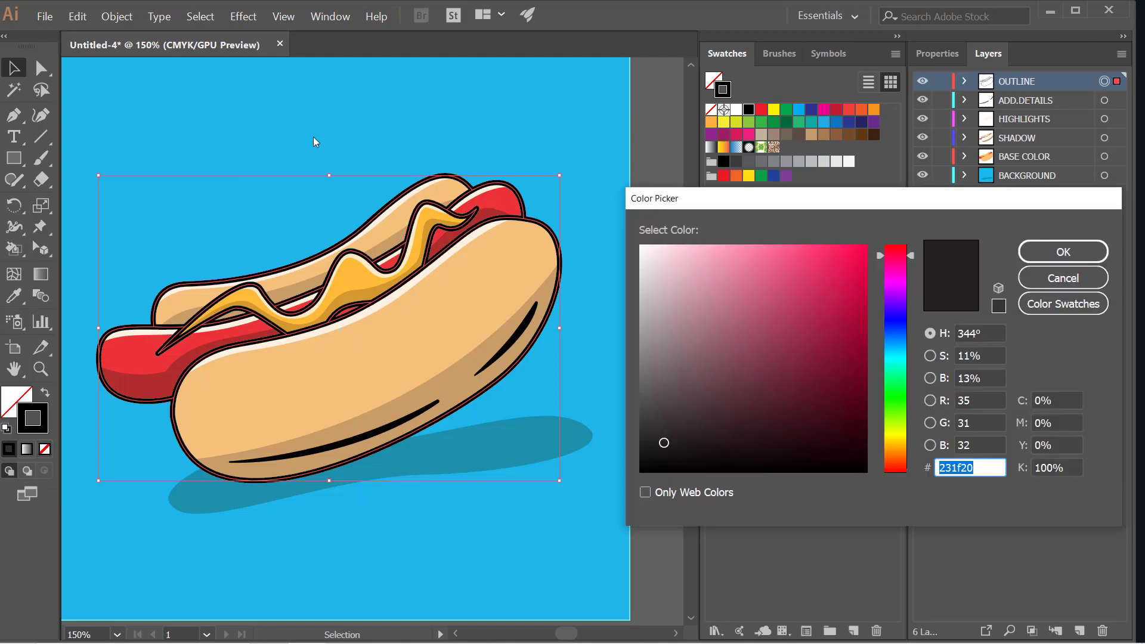
pyautogui.moveTo(905, 350); pyautogui.dragTo(905, 356)
pyautogui.moveTo(792, 374)
pyautogui.mouseDown()
pyautogui.moveTo(792, 427)
pyautogui.moveTo(821, 409)
pyautogui.moveTo(811, 437)
pyautogui.mouseUp()
pyautogui.click(893, 348)
pyautogui.click(886, 349)
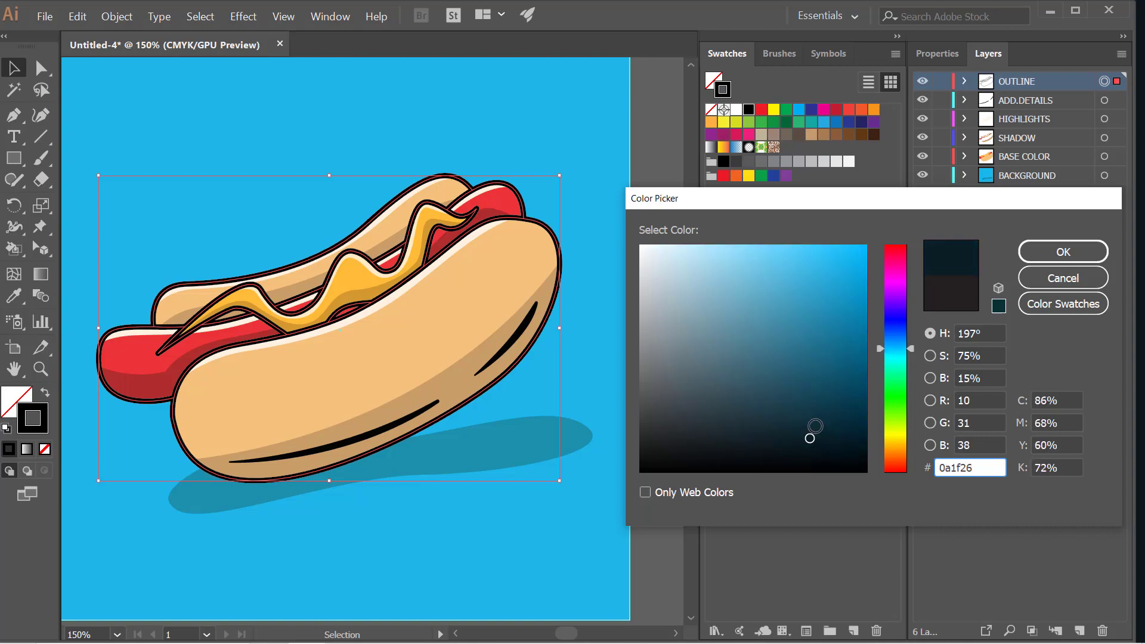
pyautogui.click(1063, 252)
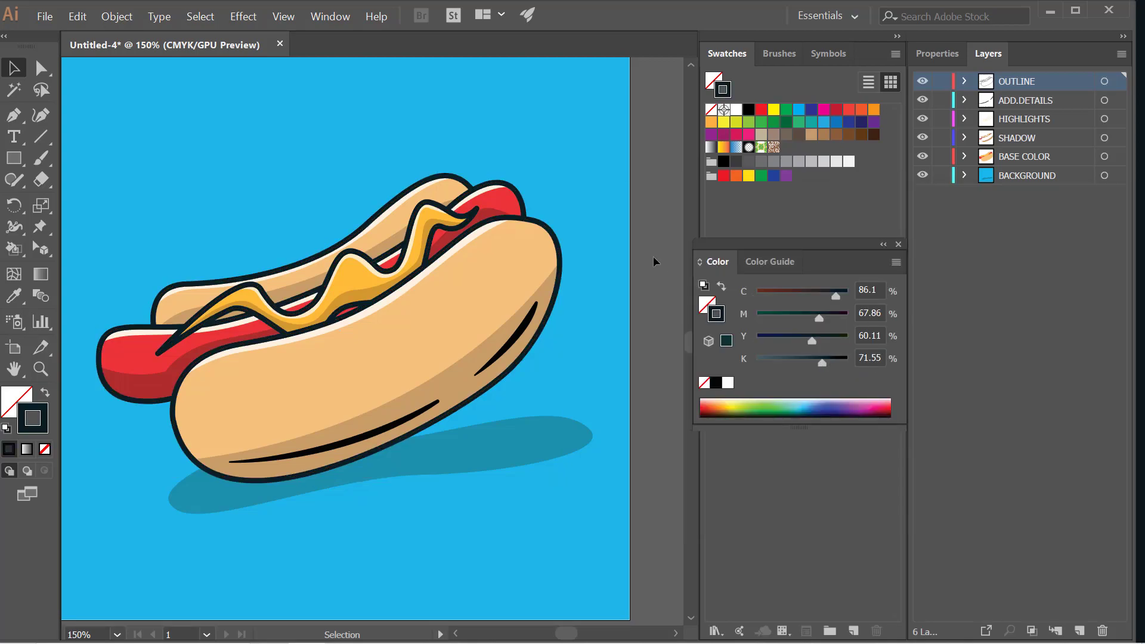
# - Set the stroke color to the slightly lighter dark blue 0d2b33 and fit the whole artboard in view
pyautogui.doubleClick(46, 419)
pyautogui.click(807, 426)
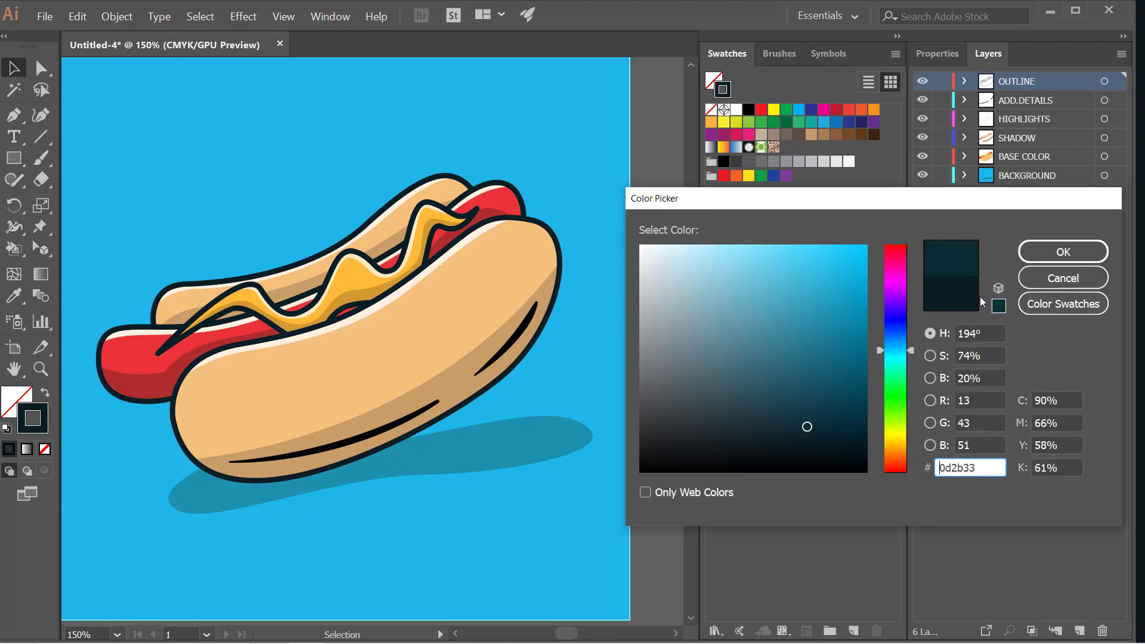
pyautogui.click(1027, 259)
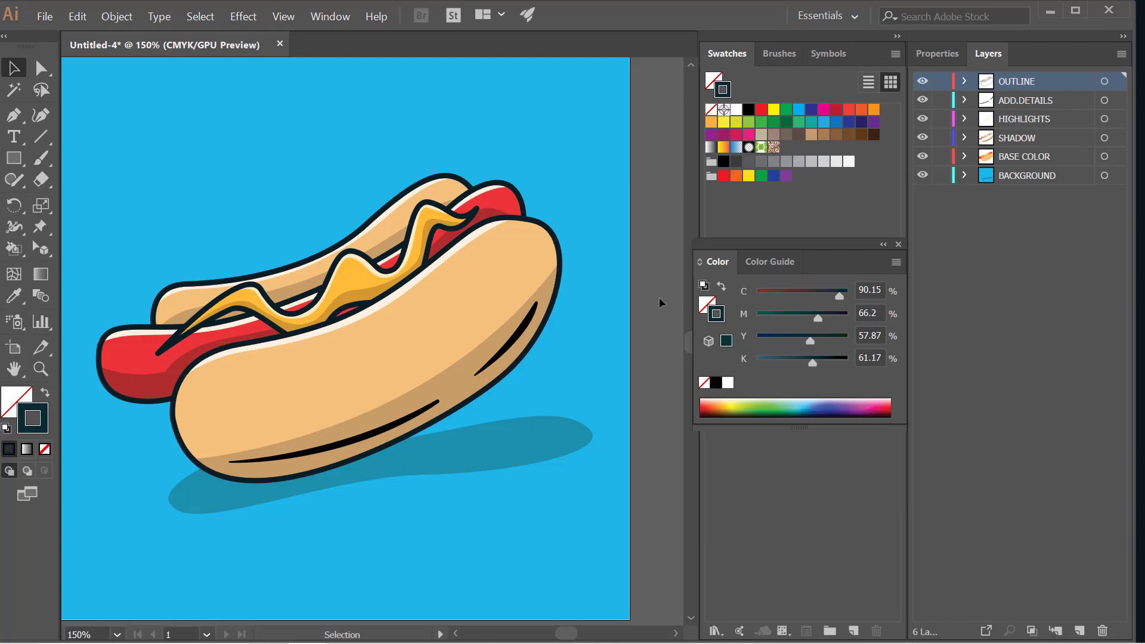
pyautogui.scroll(-2, 660, 297)
pyautogui.scroll(2, 638, 326)
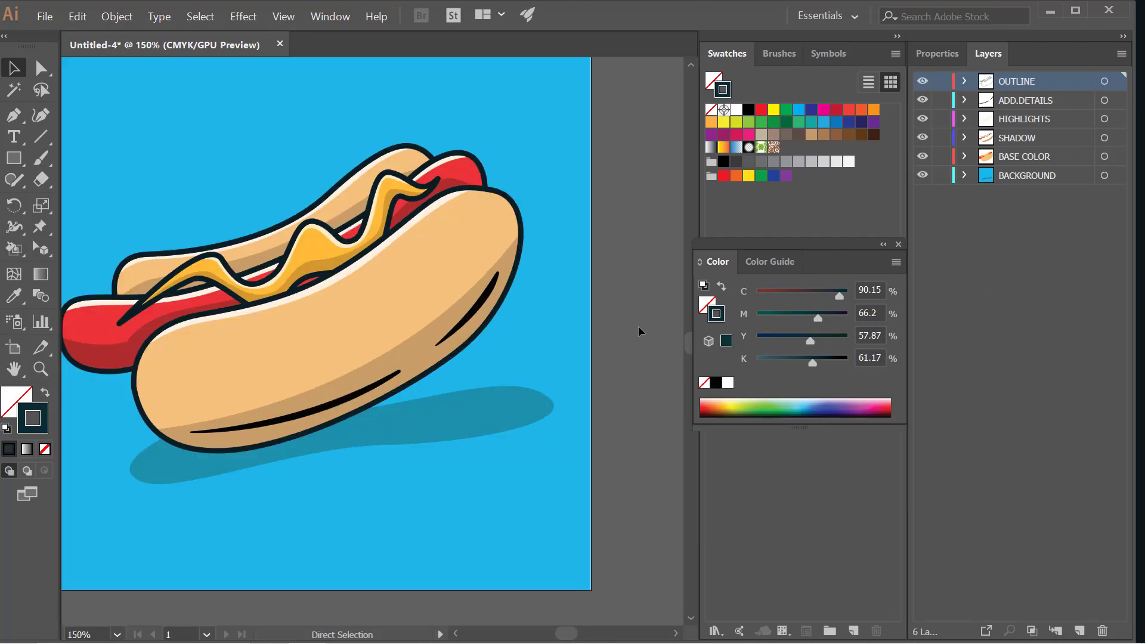
pyautogui.hotkey('ctrl', '0')
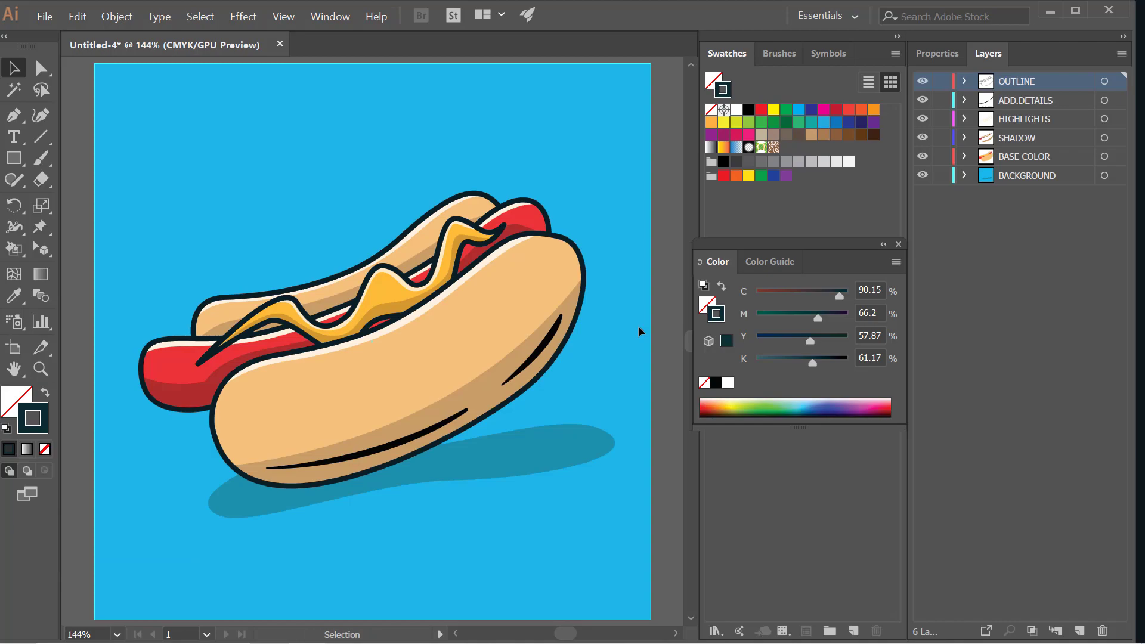